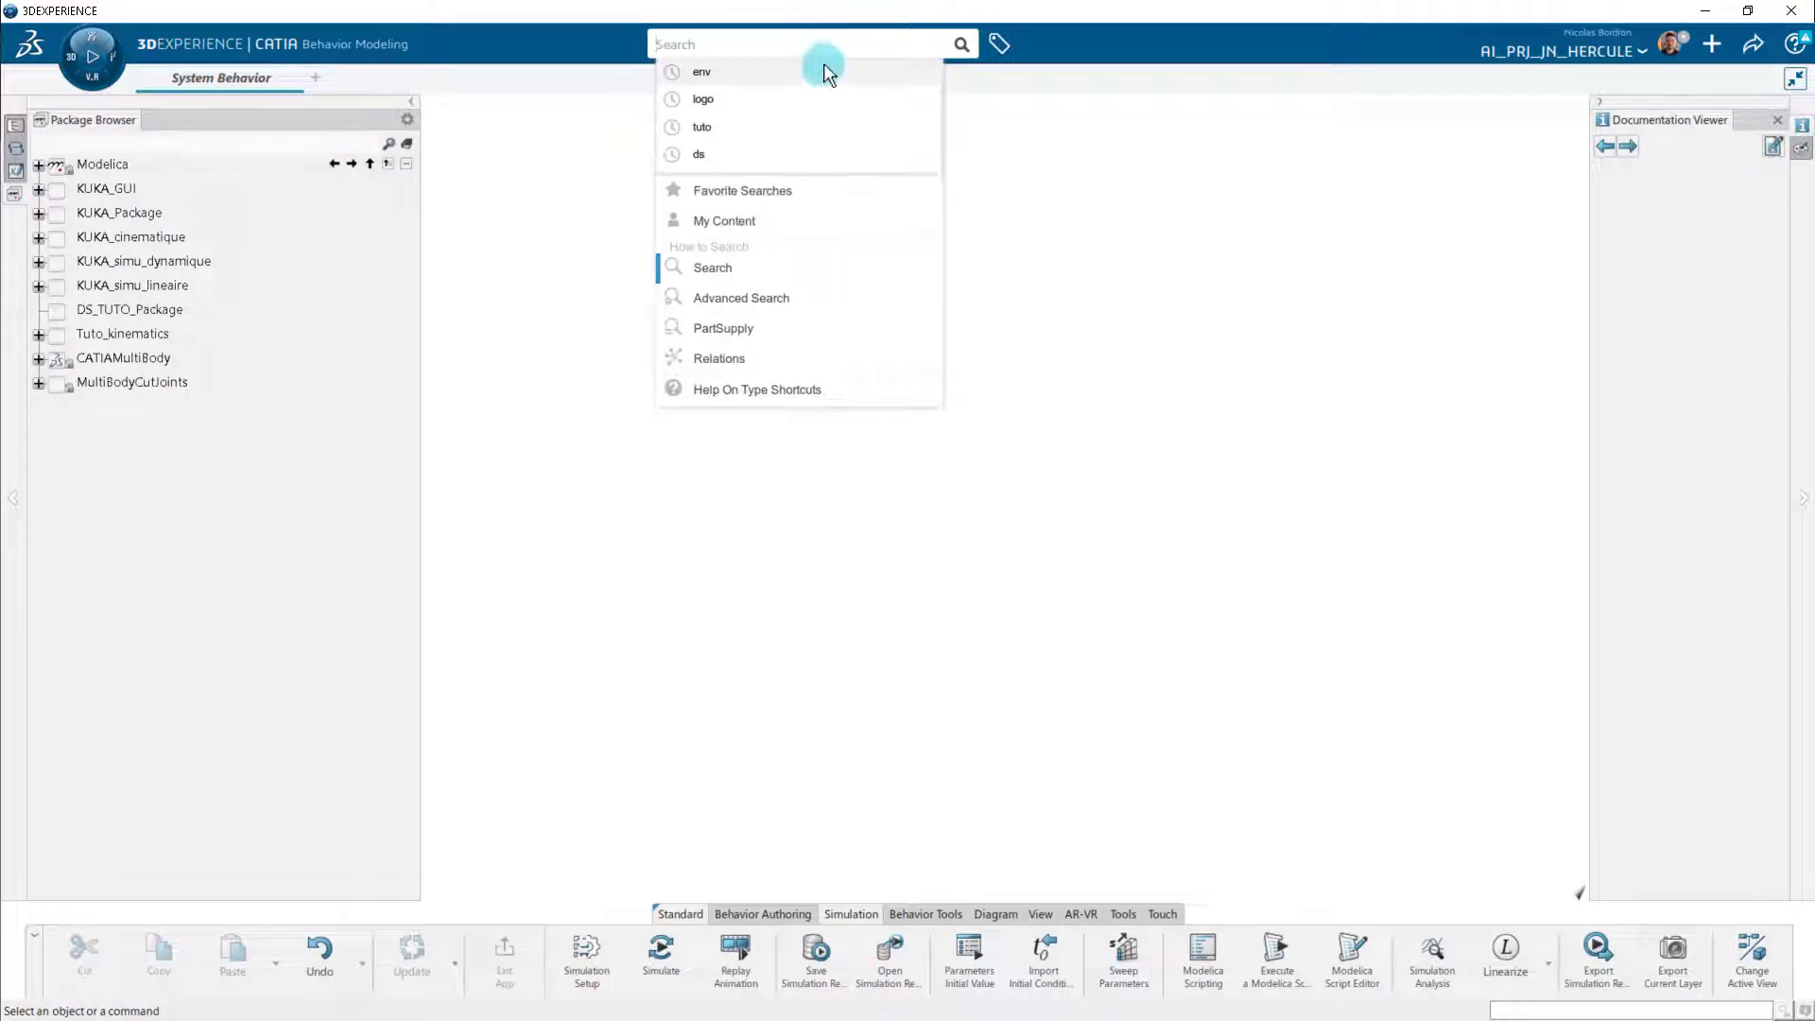
Search for "env" and open the physical product ENV_DYM_MSE0_NEW_0_KUKA KR 500-3 MT.
left_click(824, 68)
left_click(858, 231)
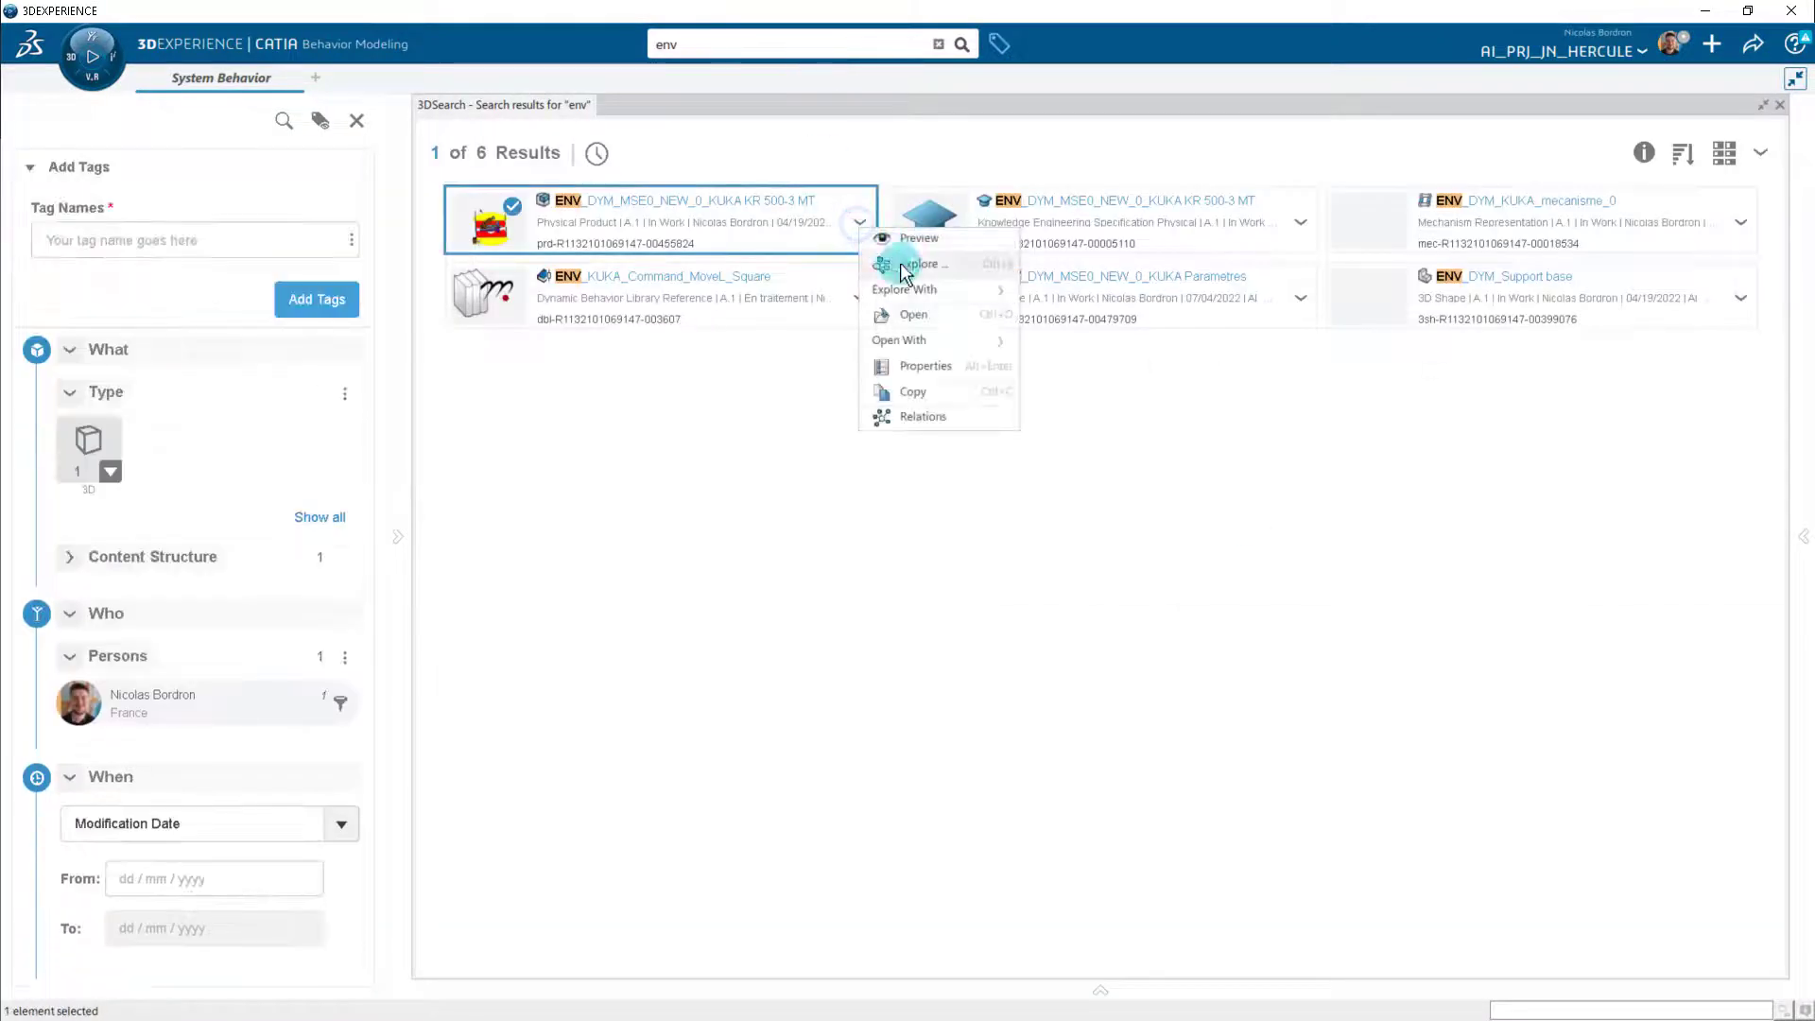
left_click(903, 237)
In the System Behavior session, create a new Modelica class named Tuto_dynamics with class type Package.
left_click(244, 78)
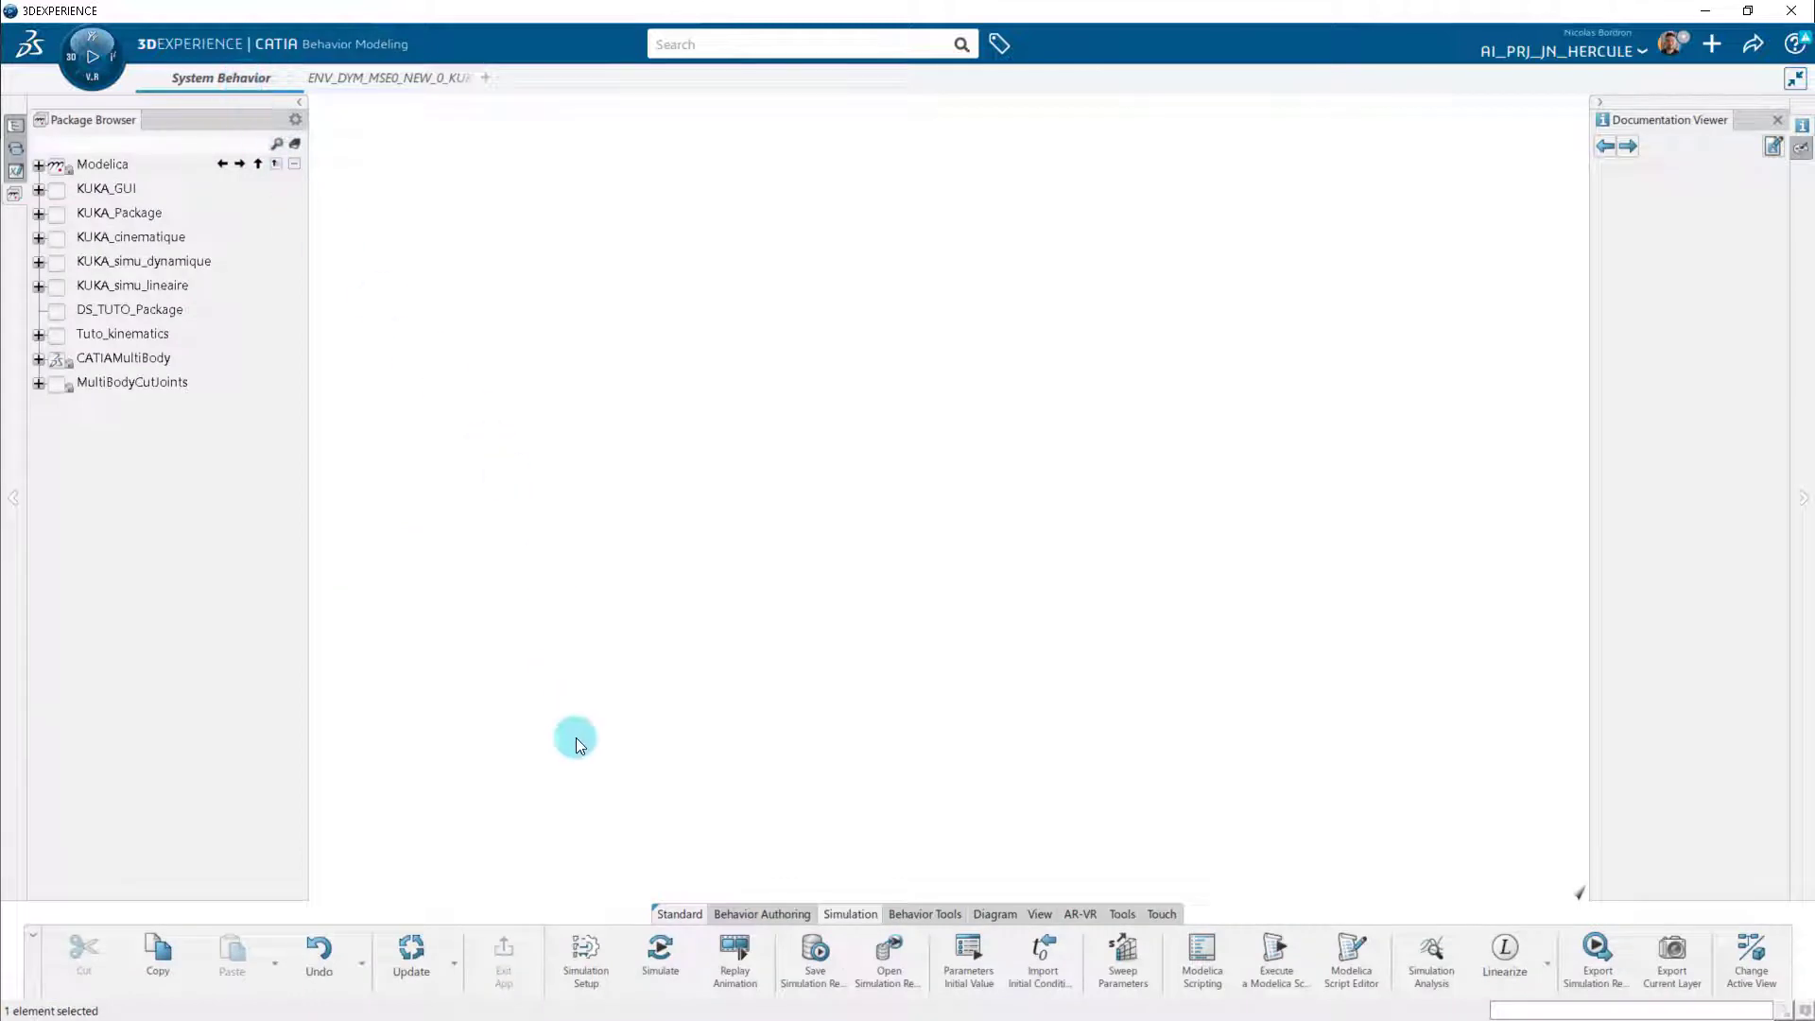
left_click(759, 912)
left_click(563, 944)
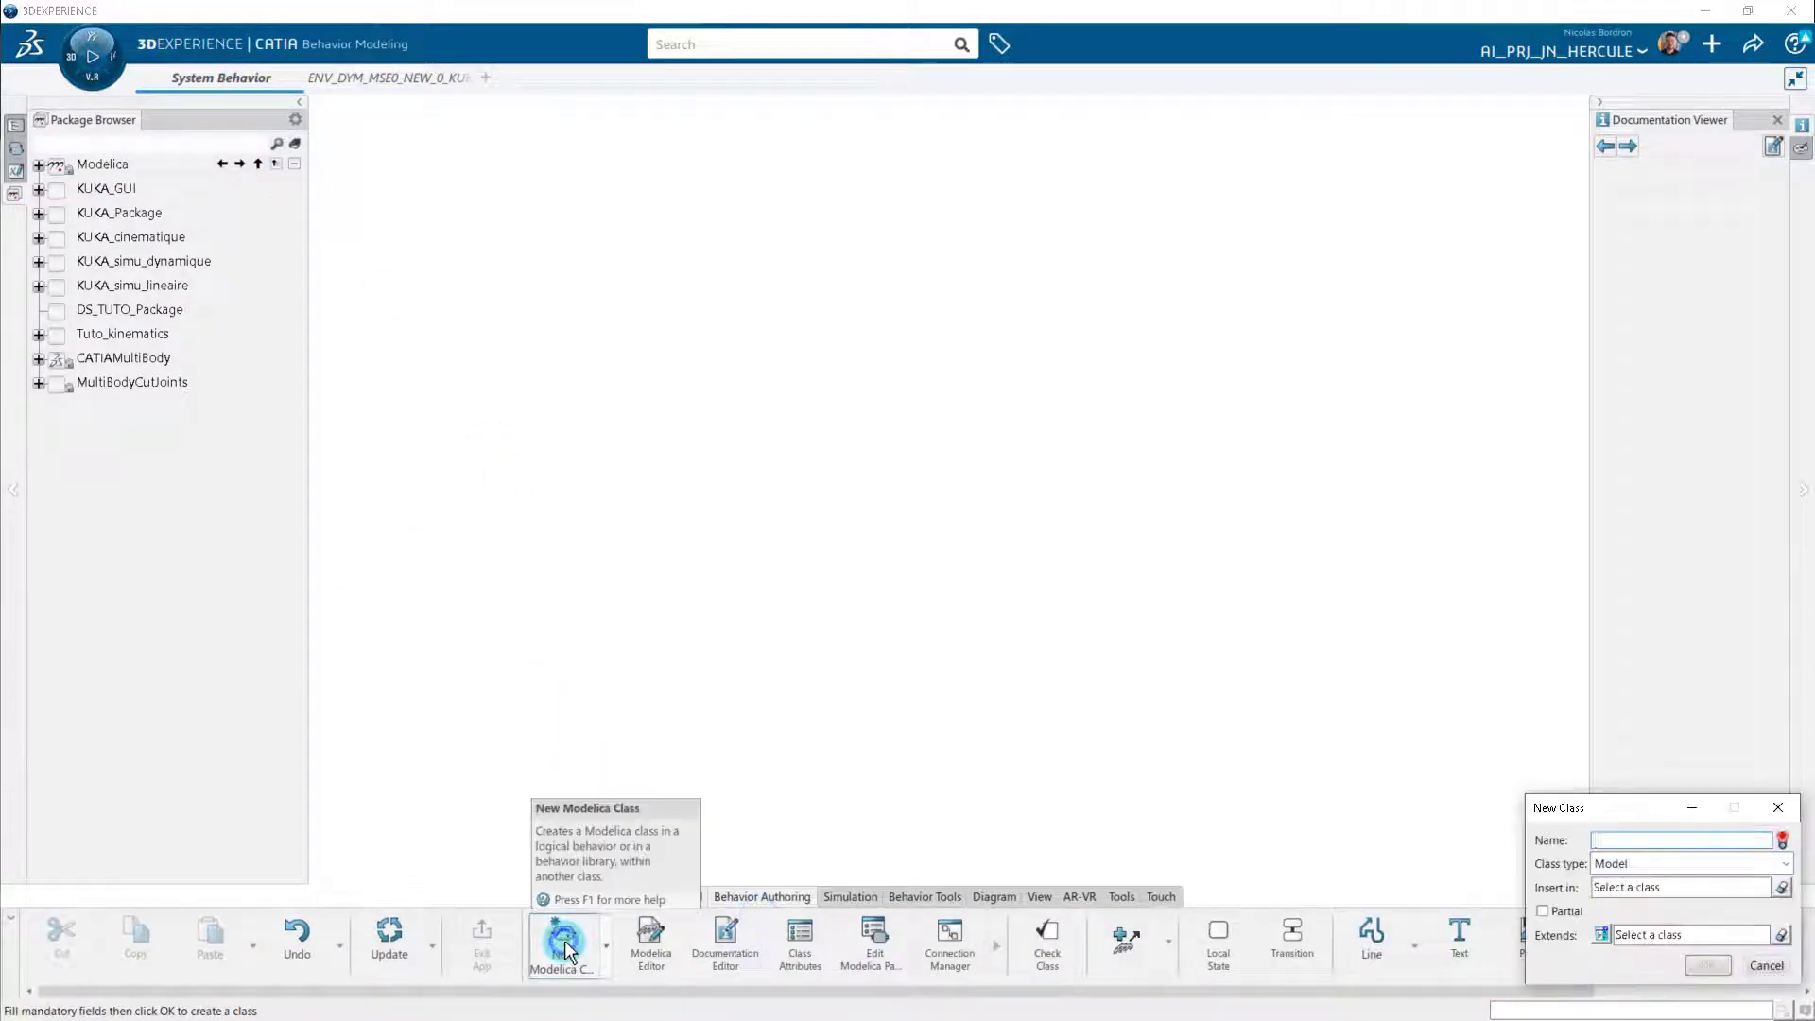
type("Tuto_dynamics")
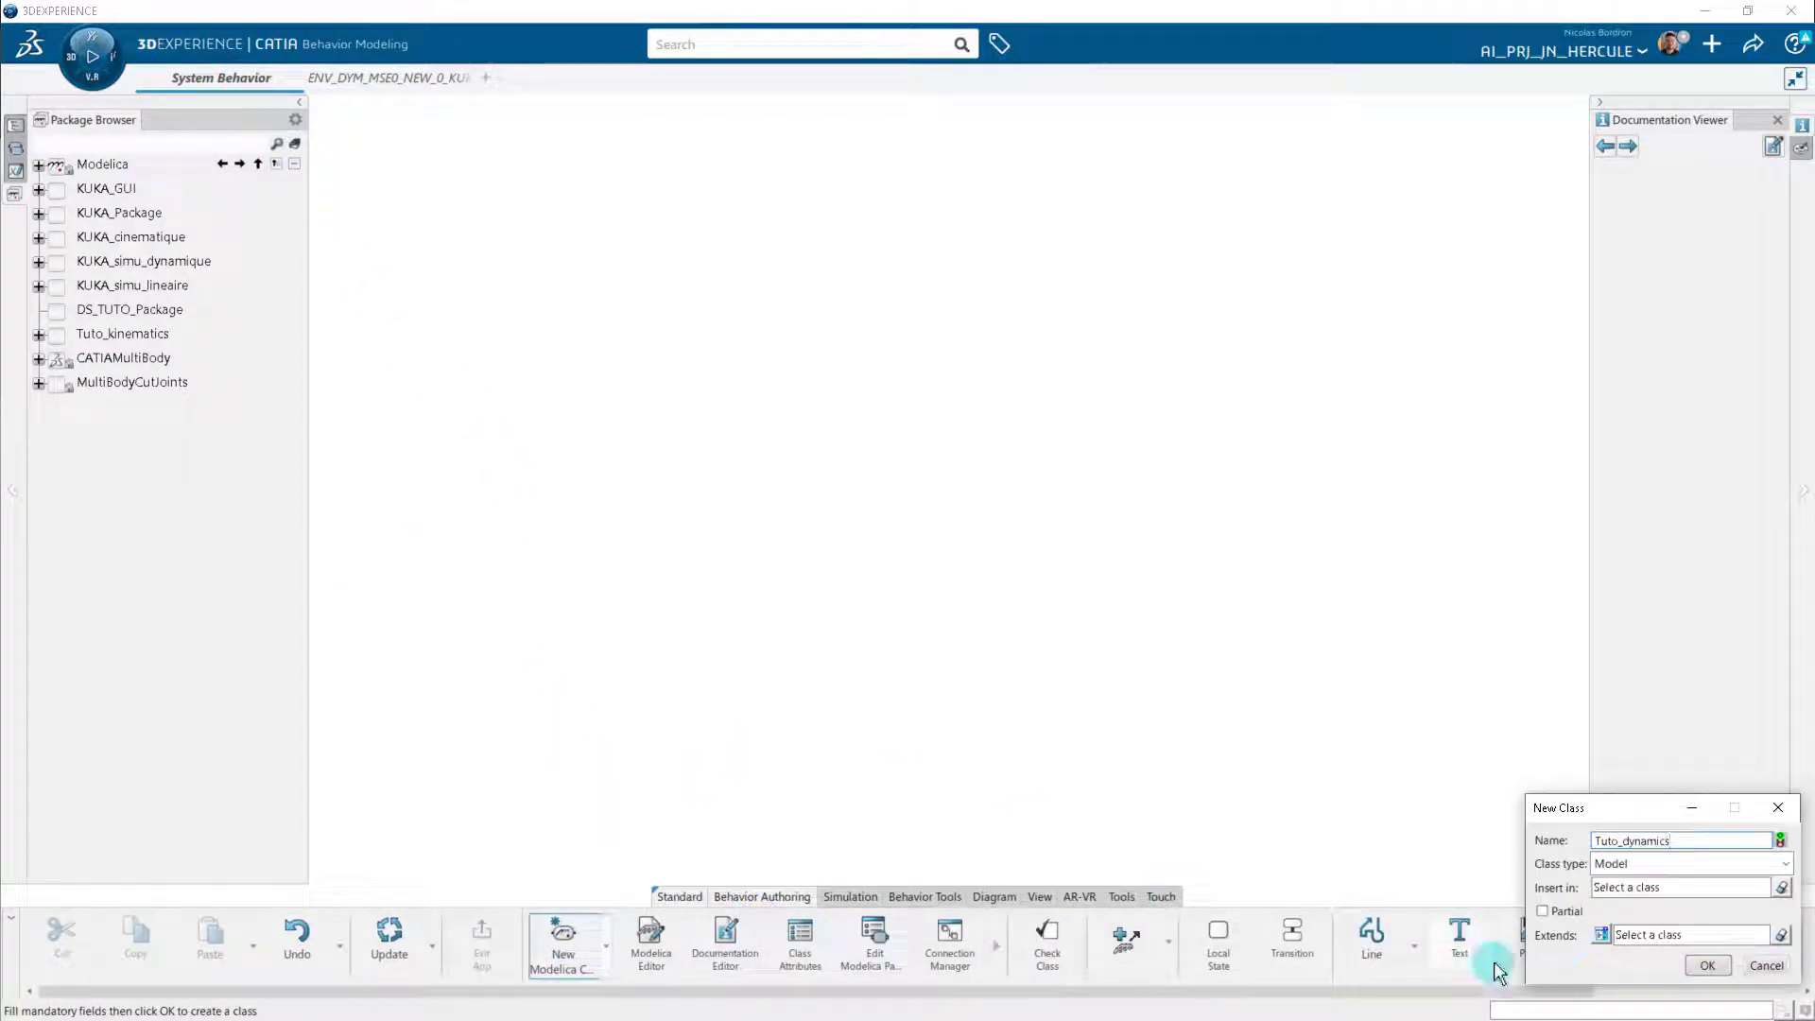
left_click(1693, 864)
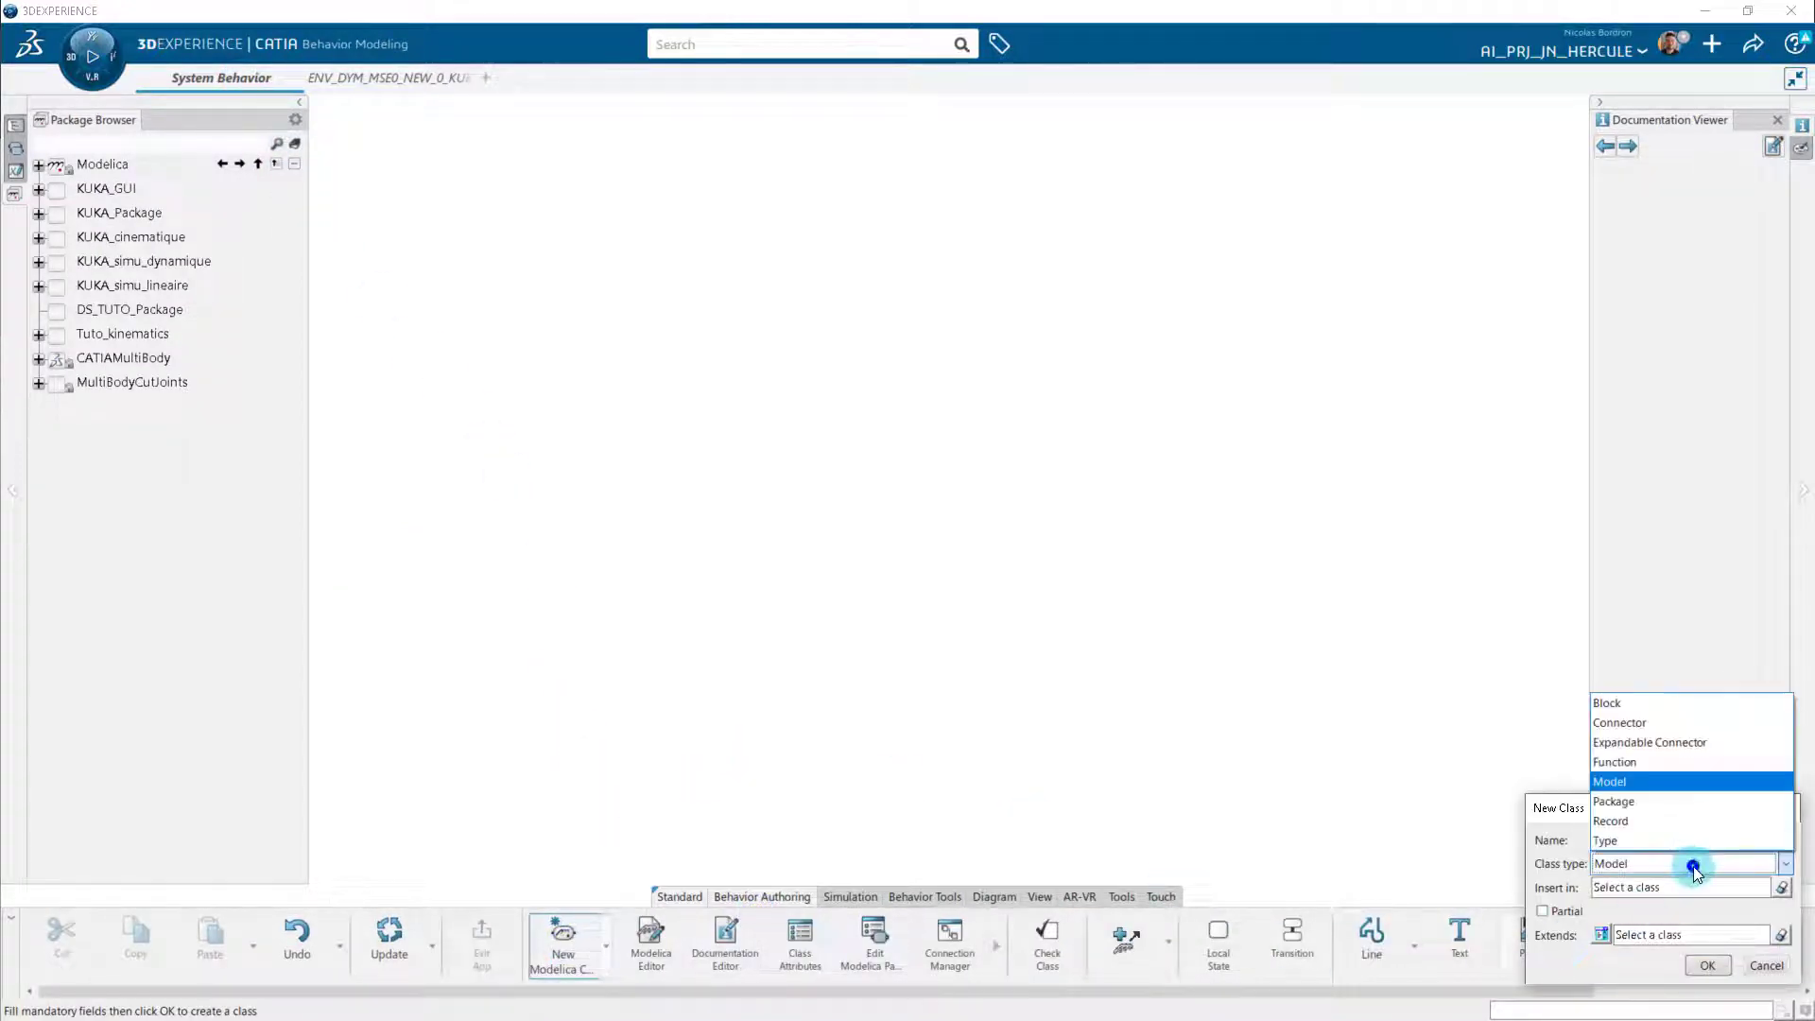
left_click(1689, 810)
left_click(1781, 887)
left_click(1708, 966)
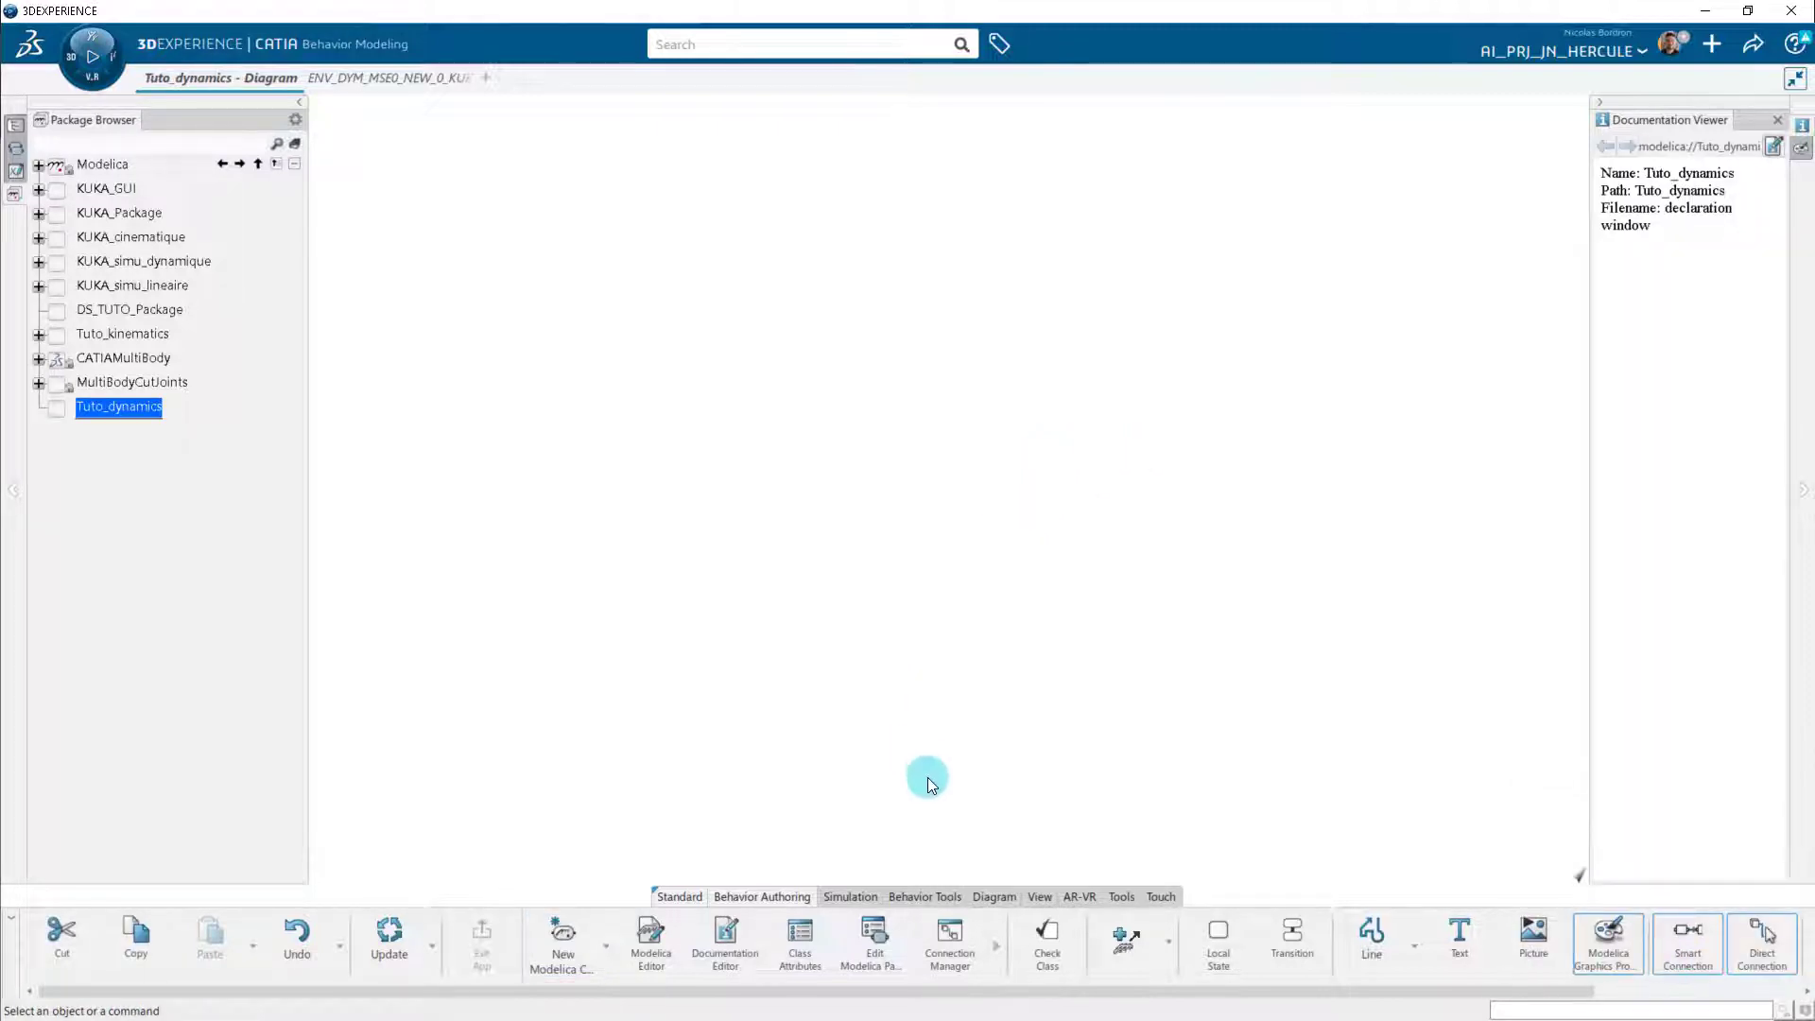
Start Generate from Kinematic with the mechanism ENV_DYM_KUKA_mecanisme_0 A.1 and Tuto_dynamics as the parent class.
left_click(932, 898)
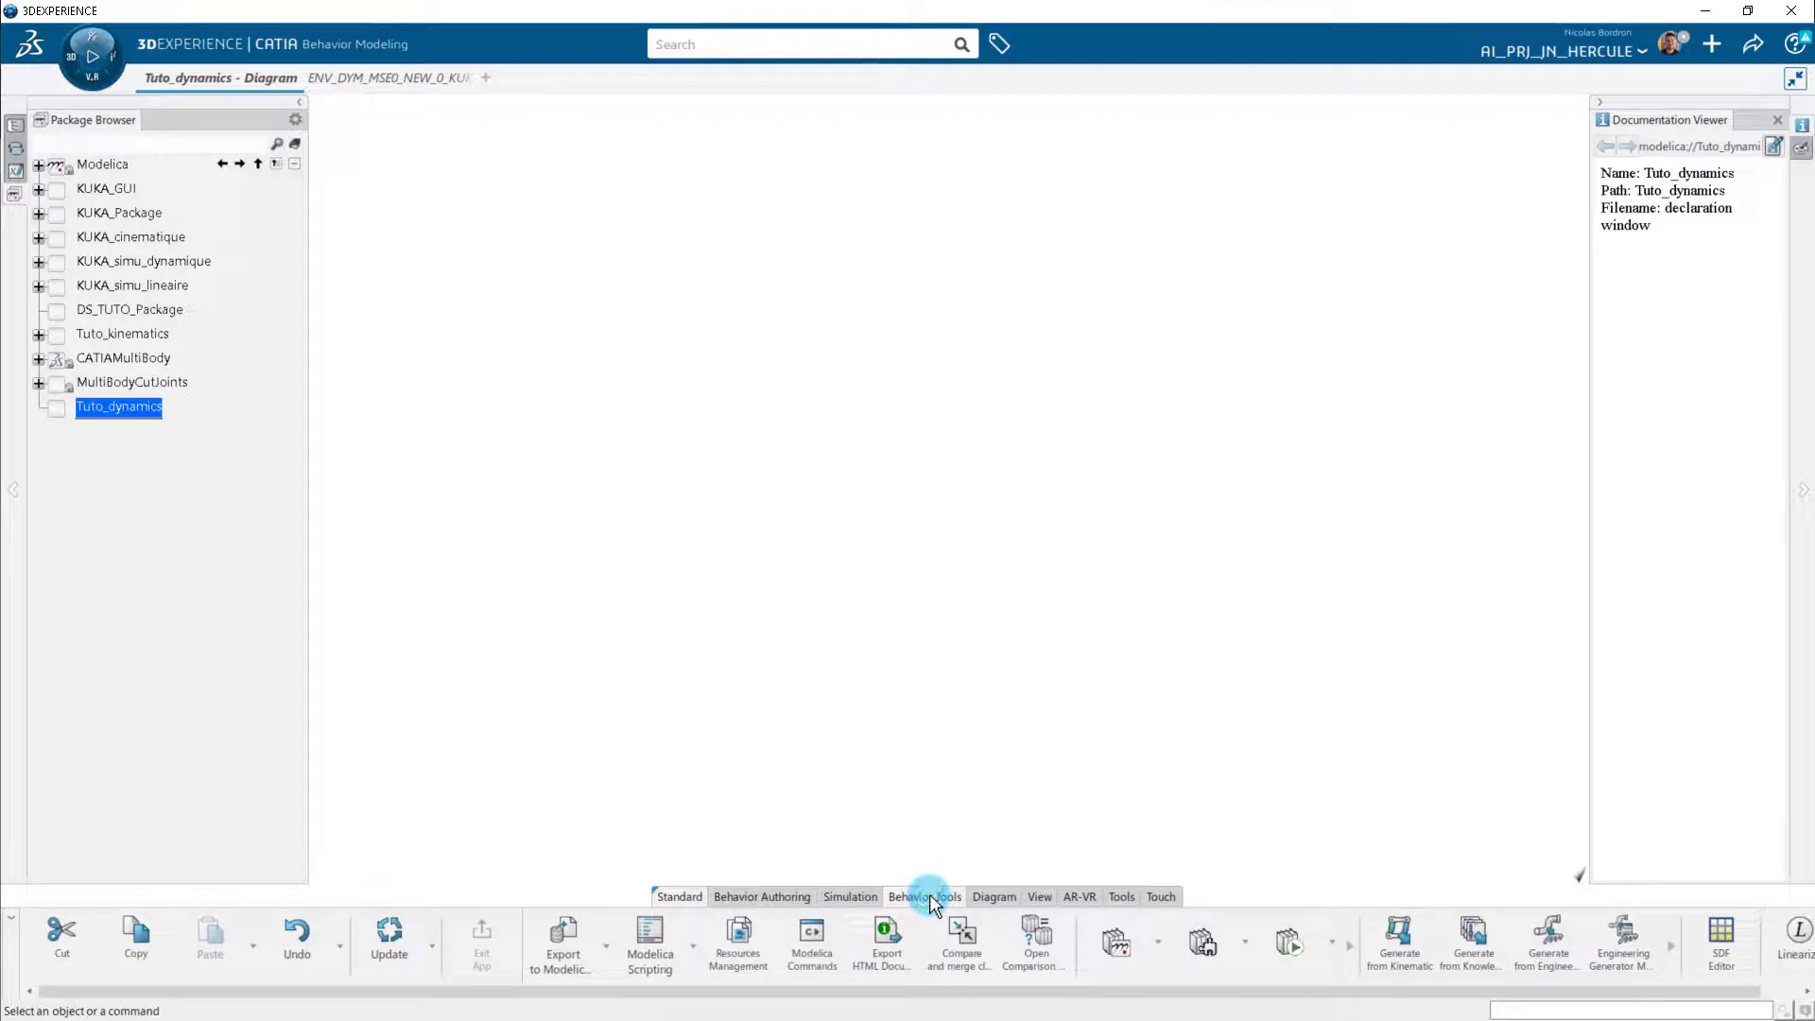
left_click(1415, 951)
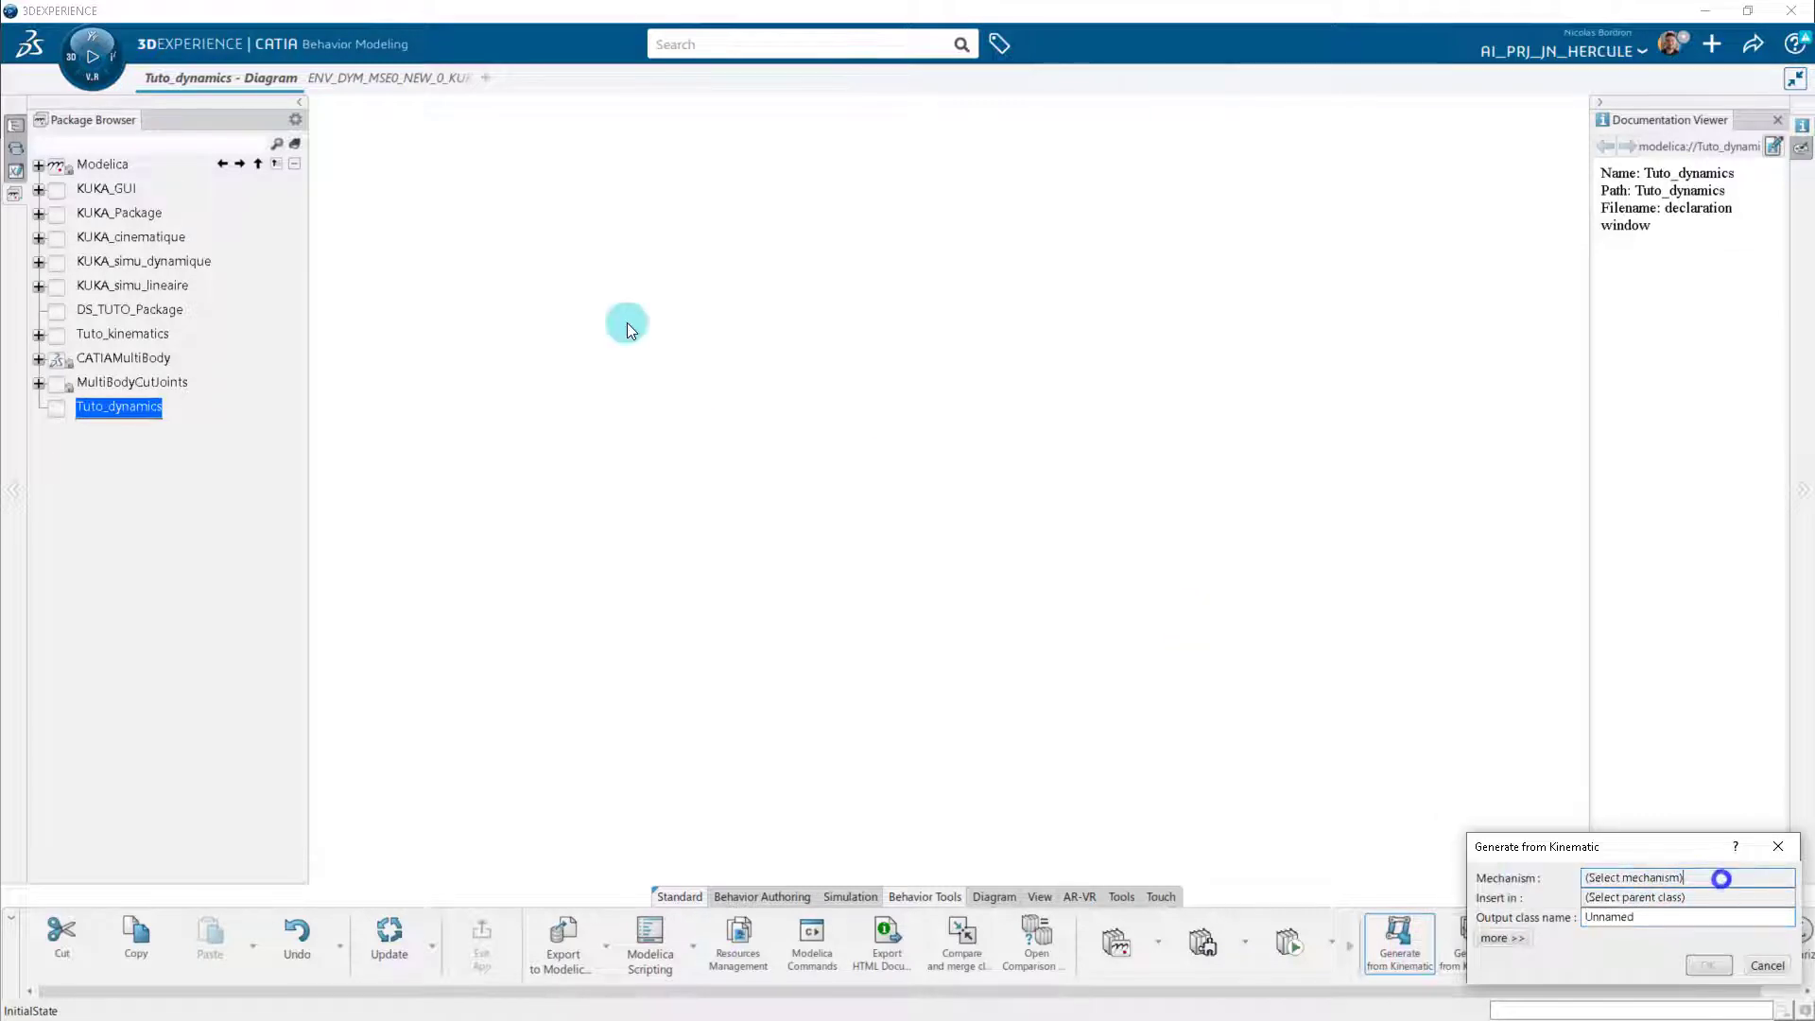
left_click(365, 77)
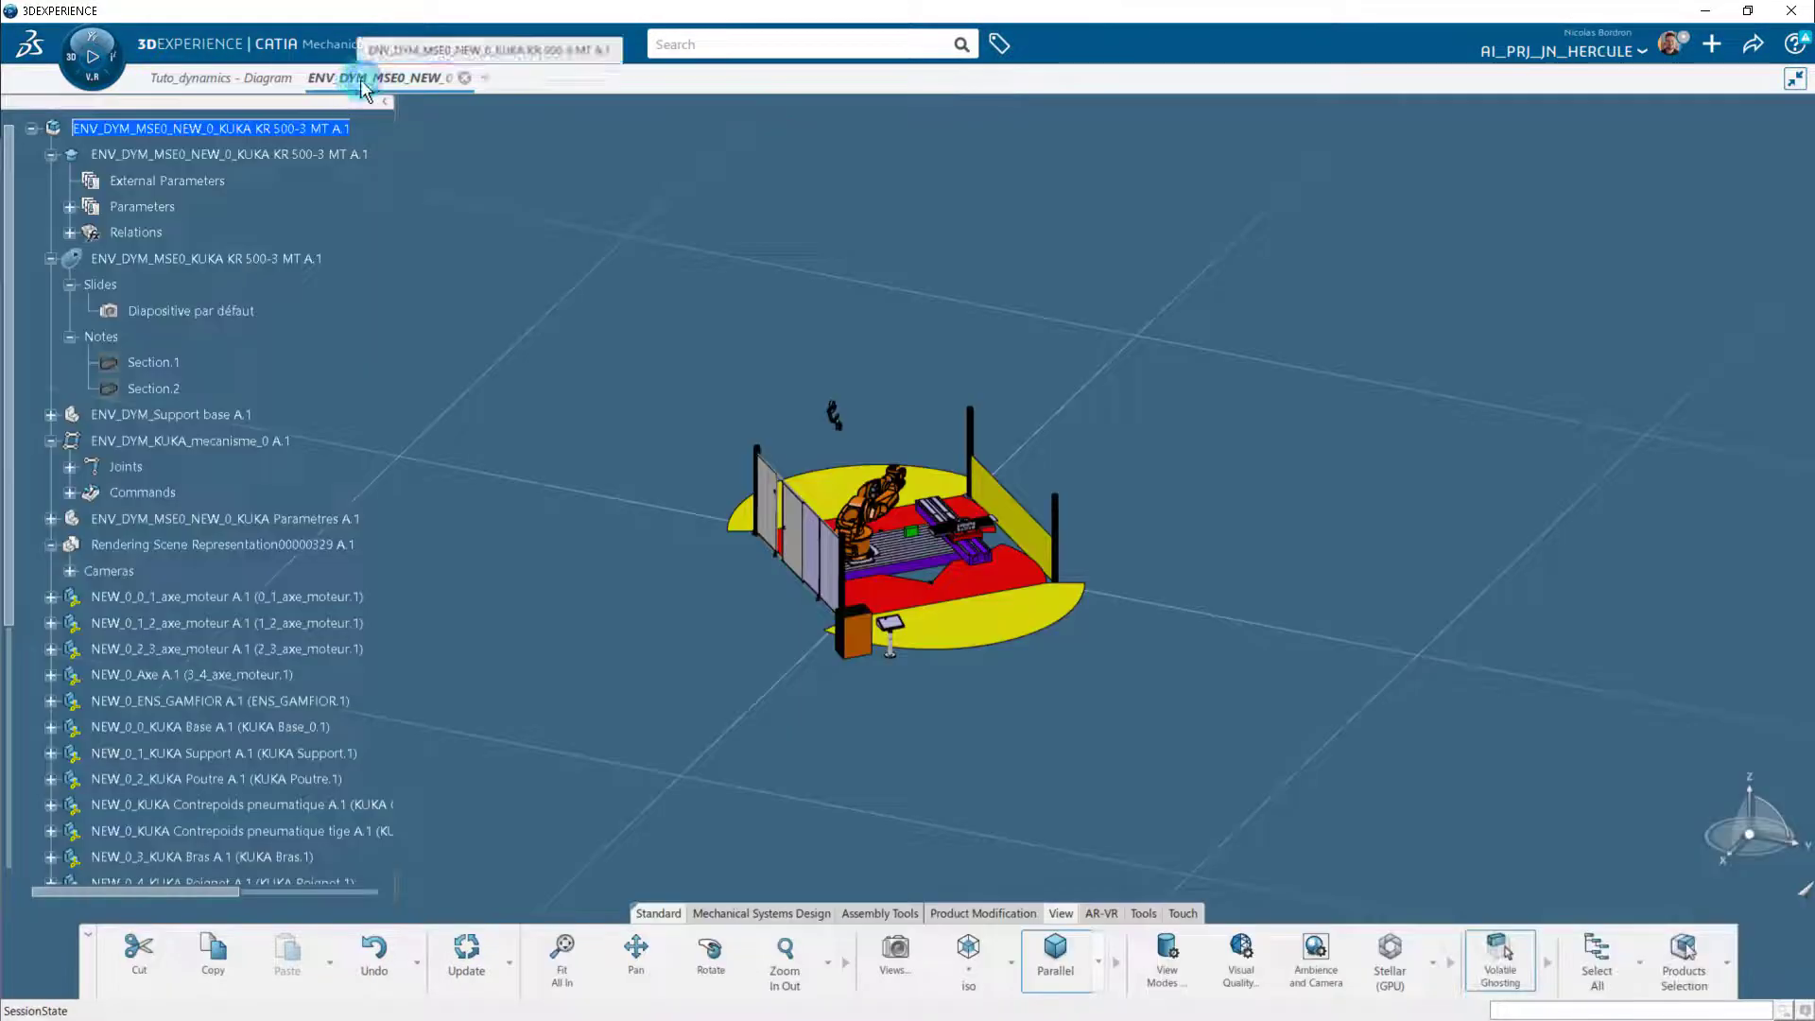
left_click(241, 445)
left_click(1710, 898)
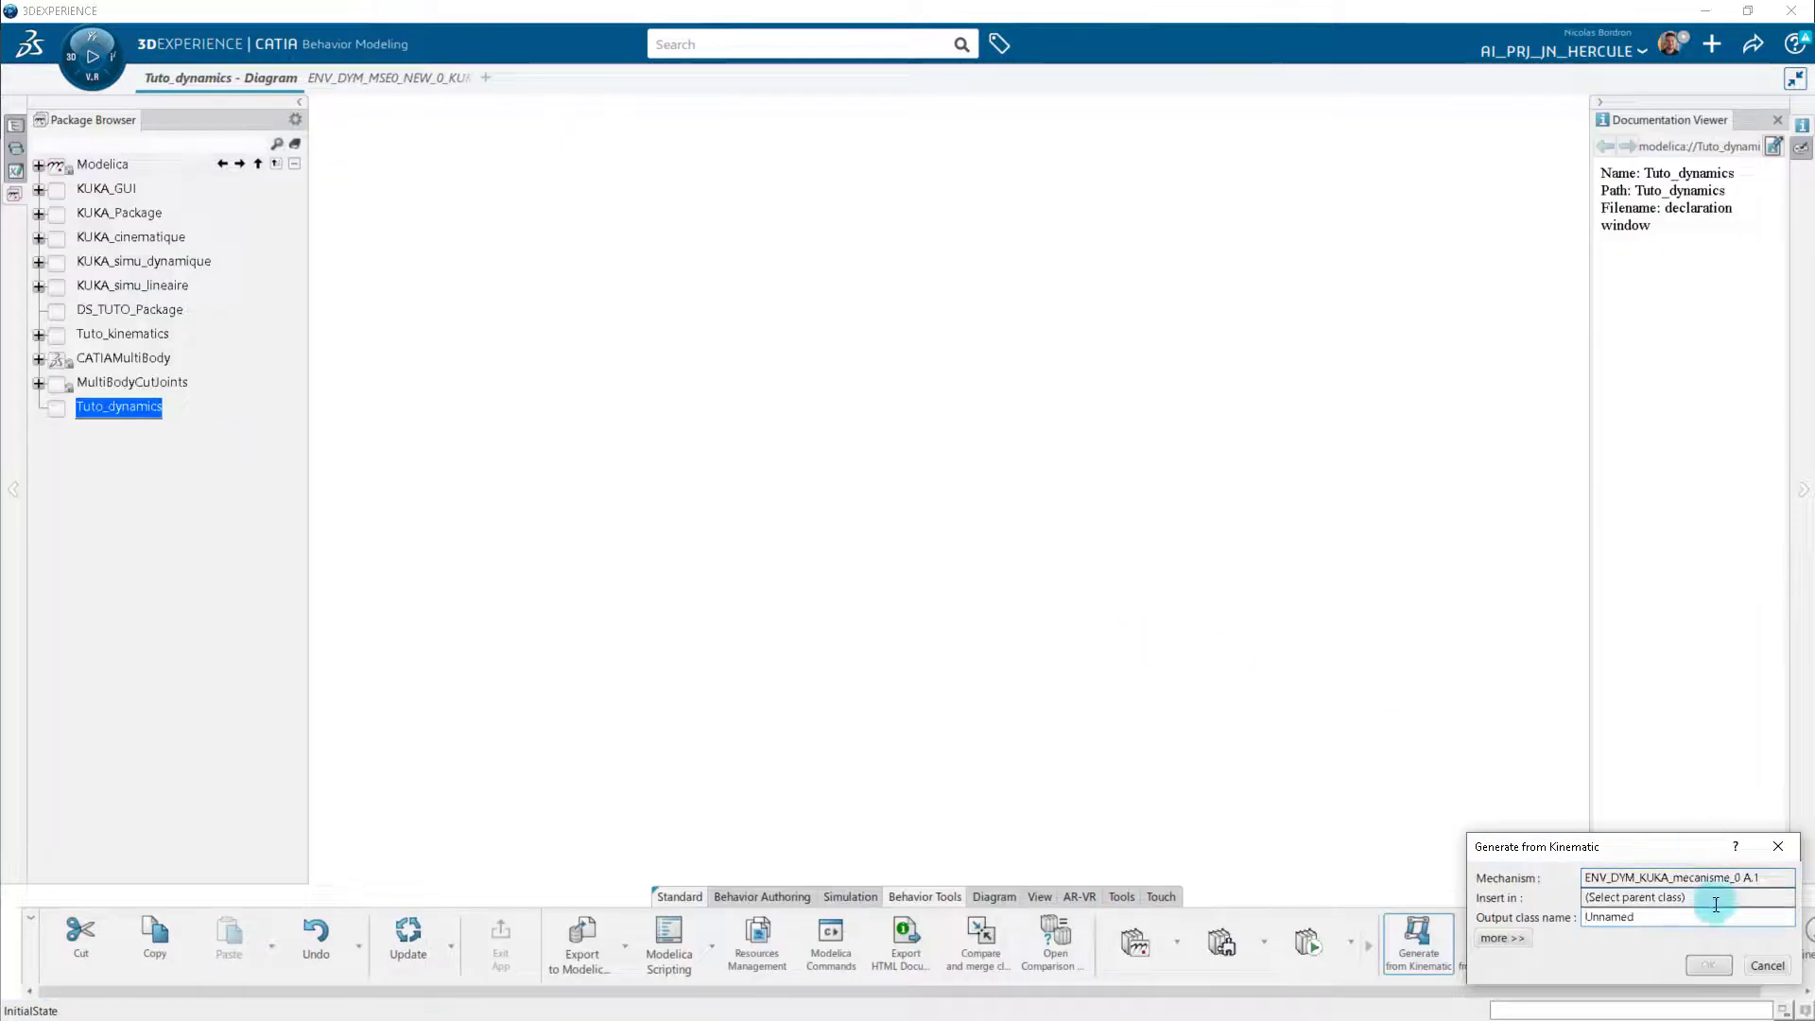
left_click(132, 410)
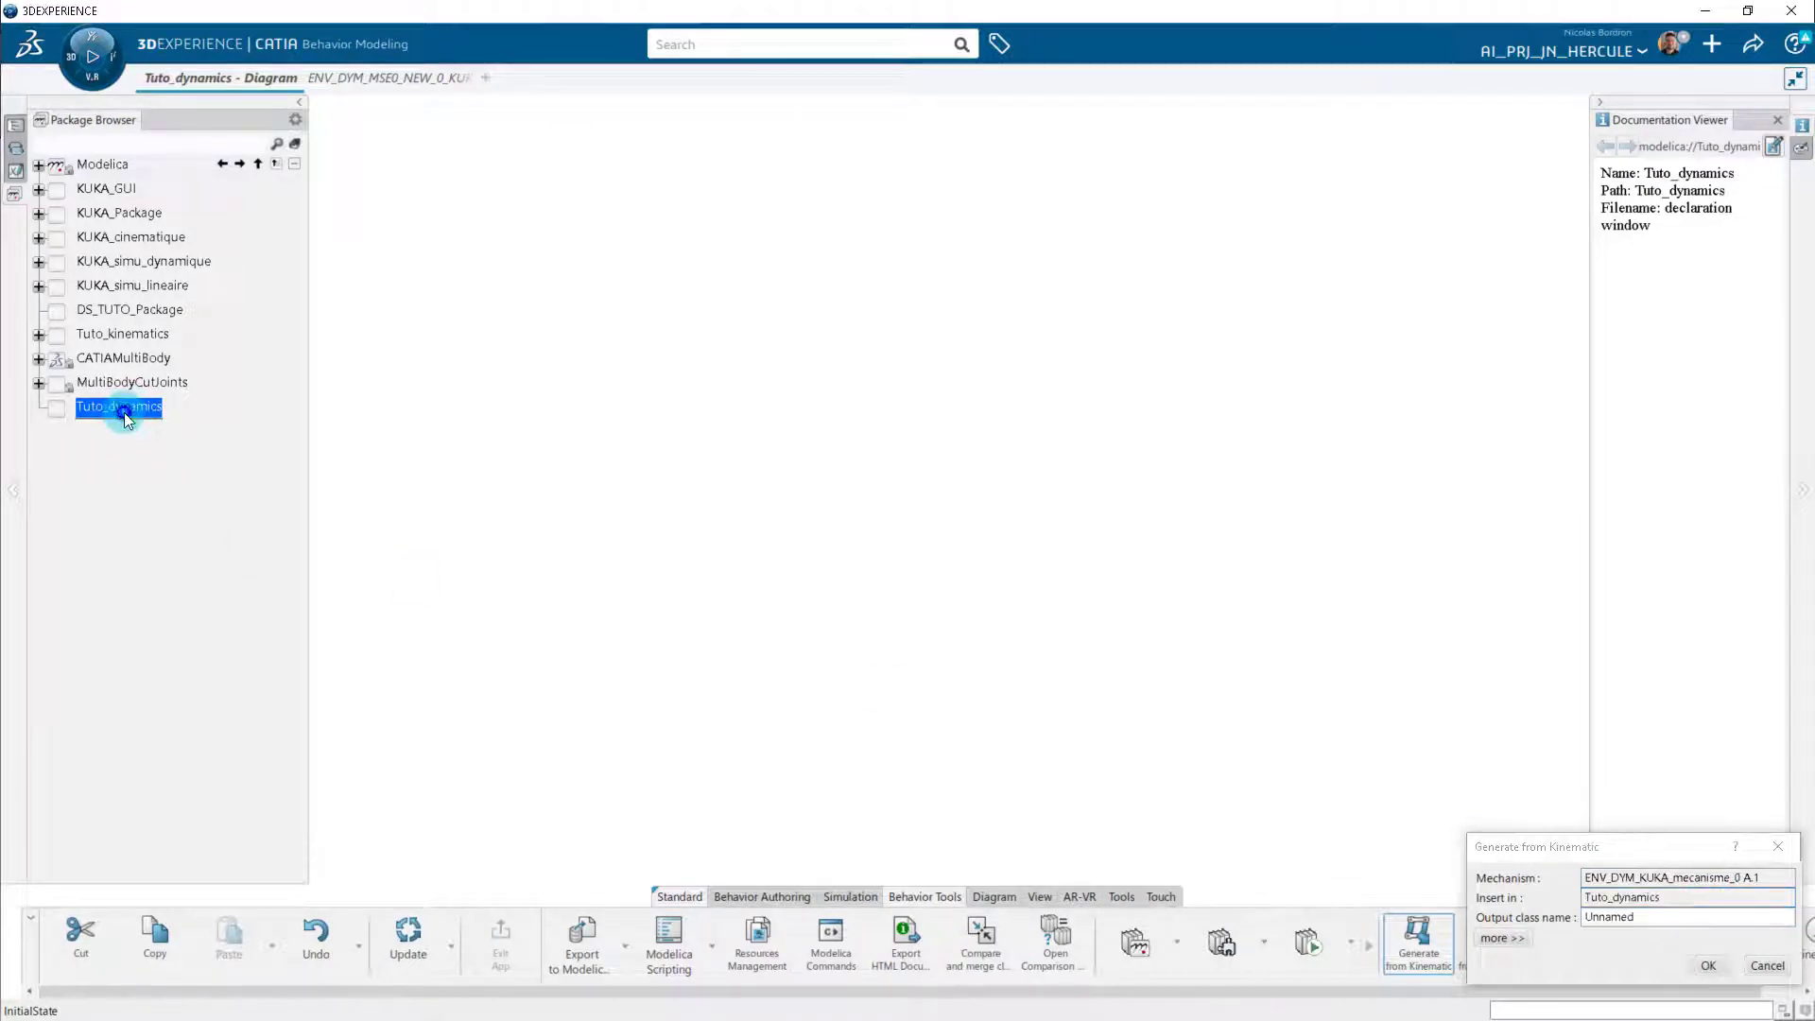
Name the output class Kuka_imported, expand the extra generation options and generate the model from the mechanism.
left_click(1663, 916)
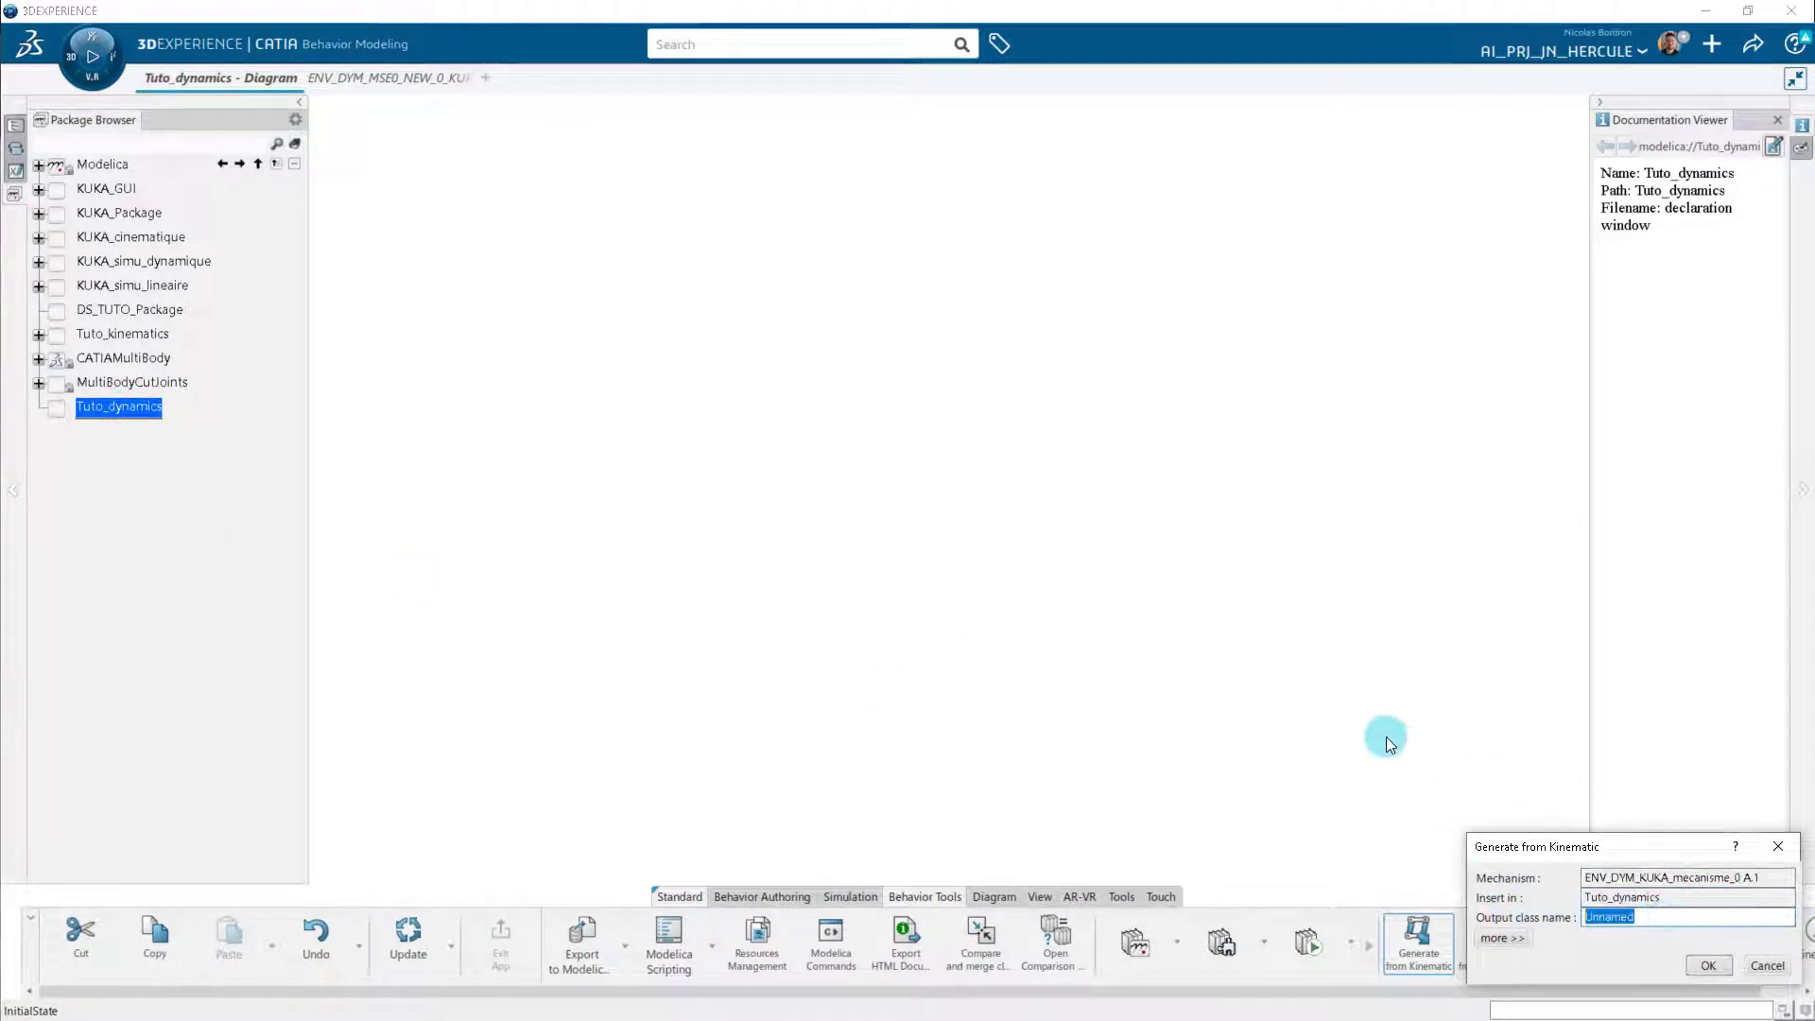
type("Kuka_imported")
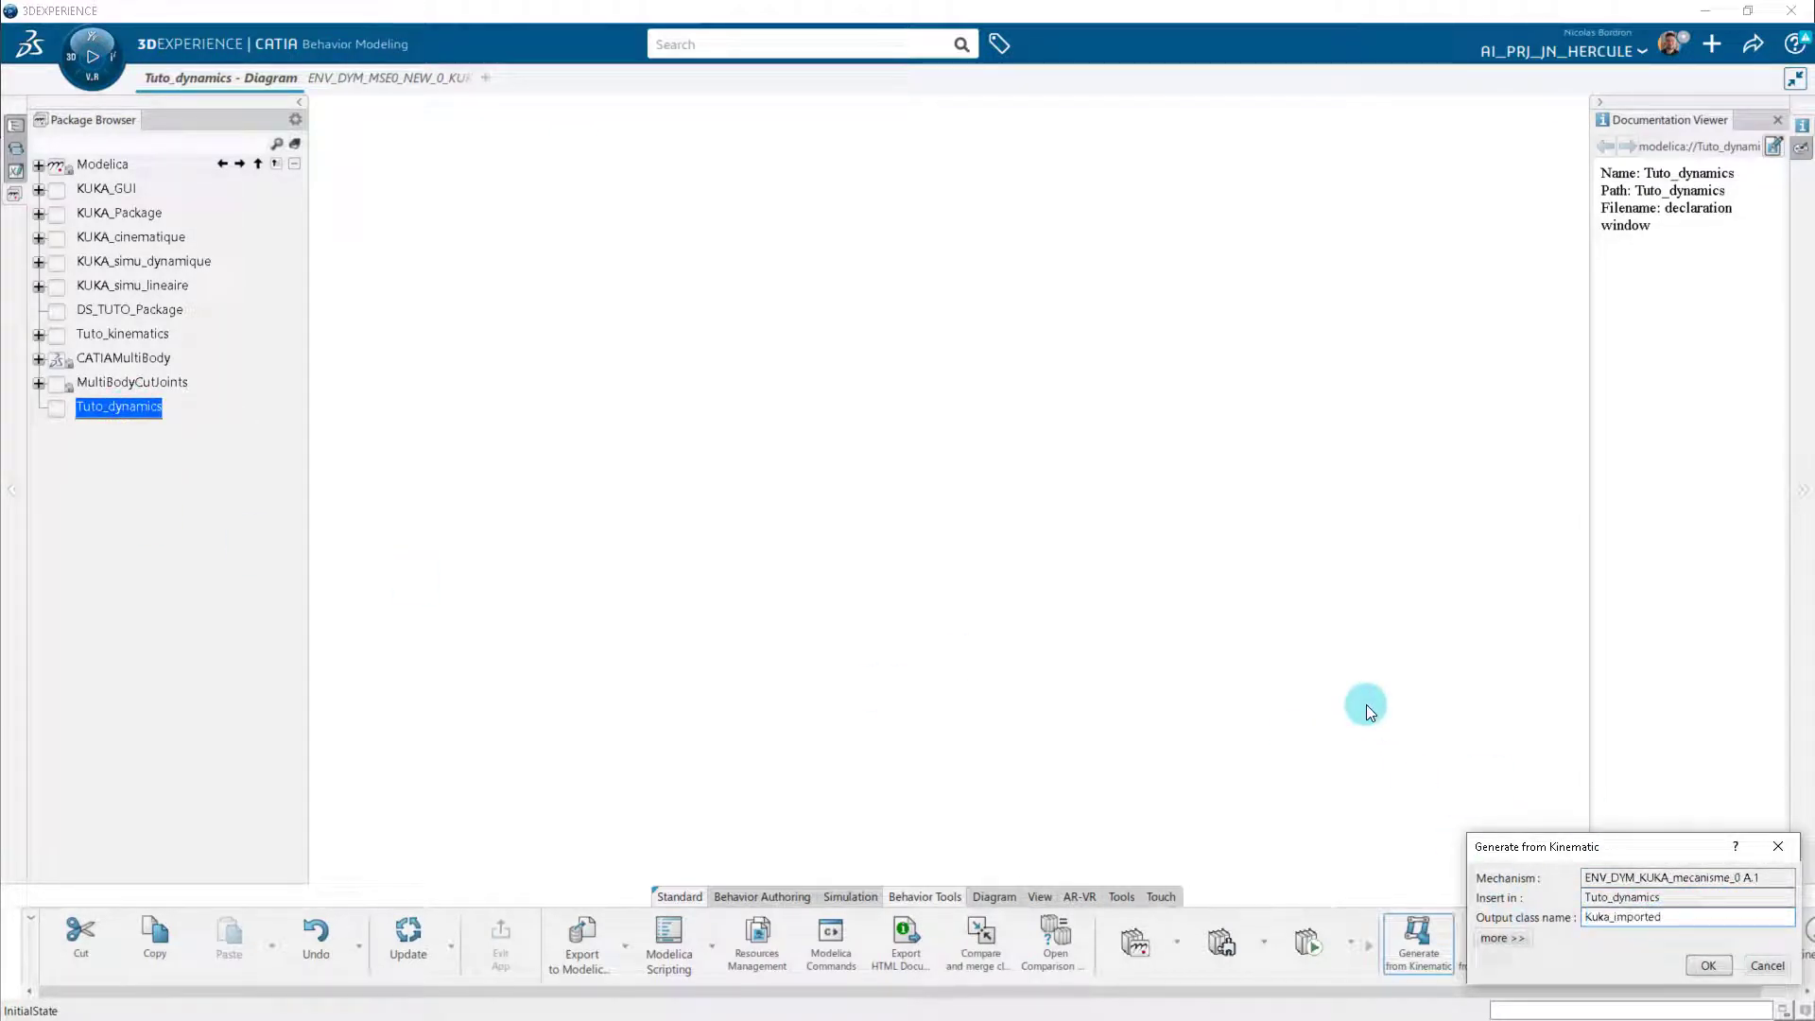
left_click(1525, 937)
left_click(1596, 842)
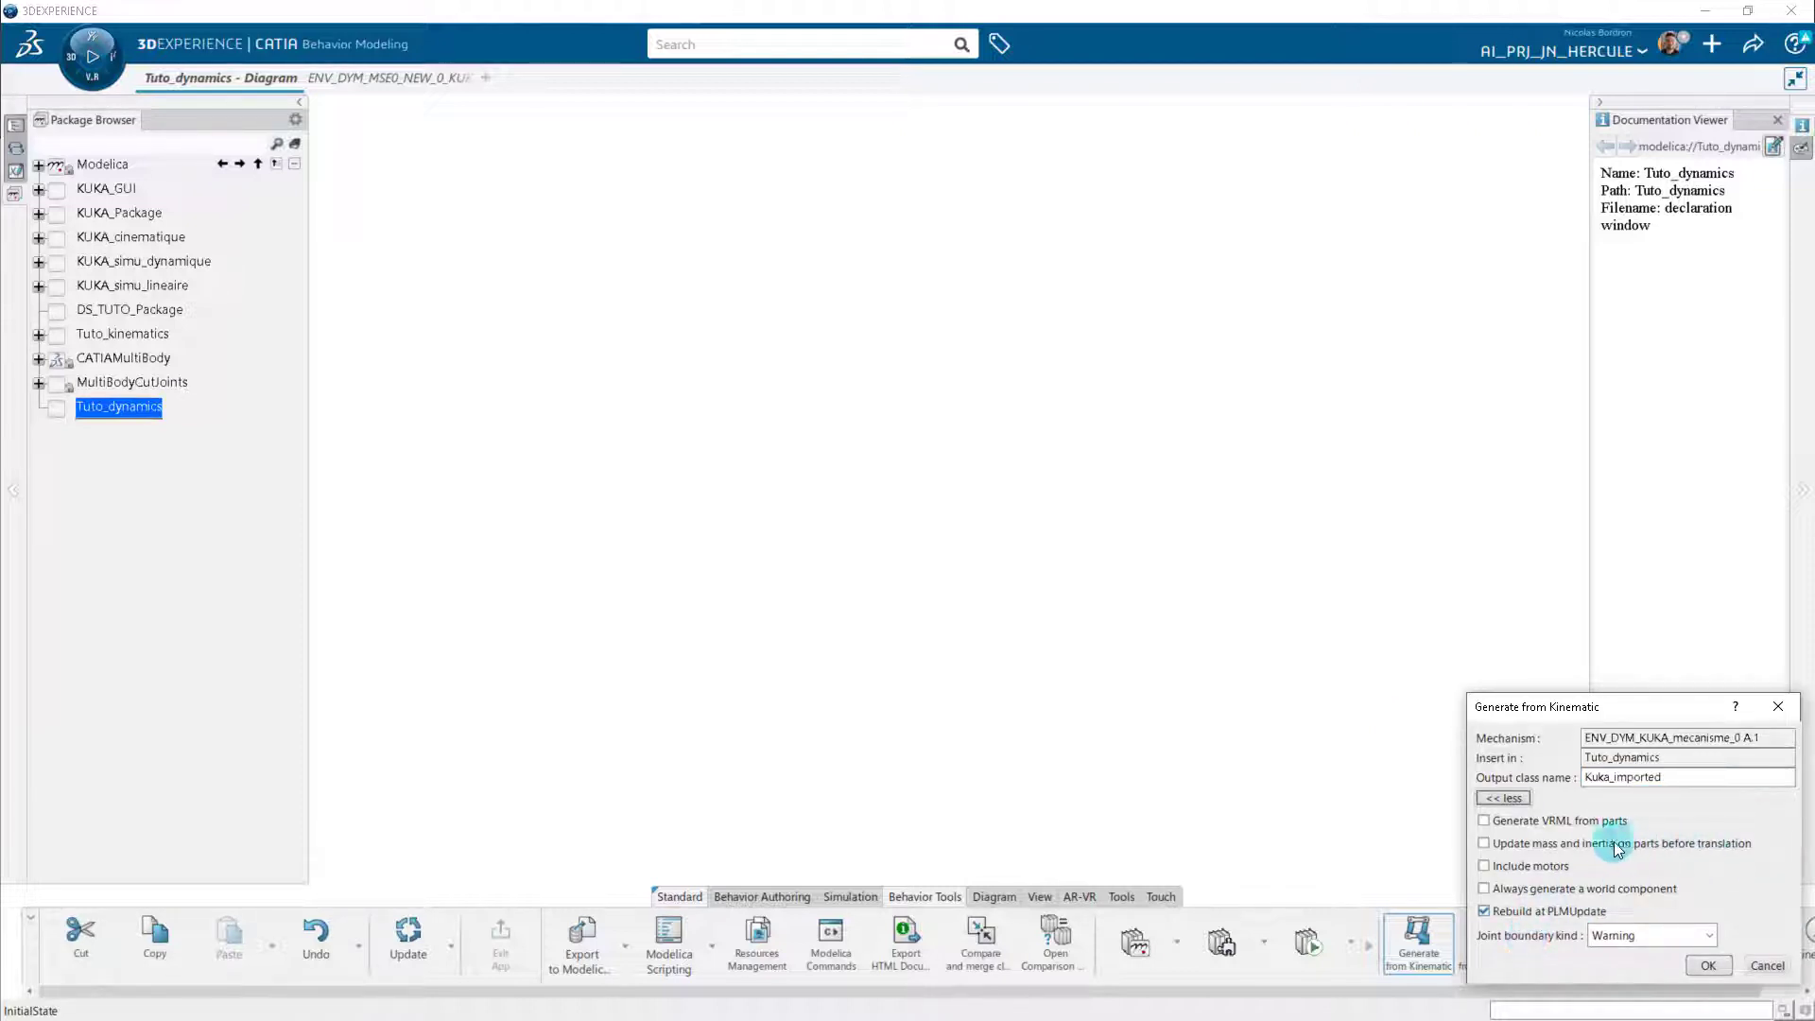
left_click(1717, 963)
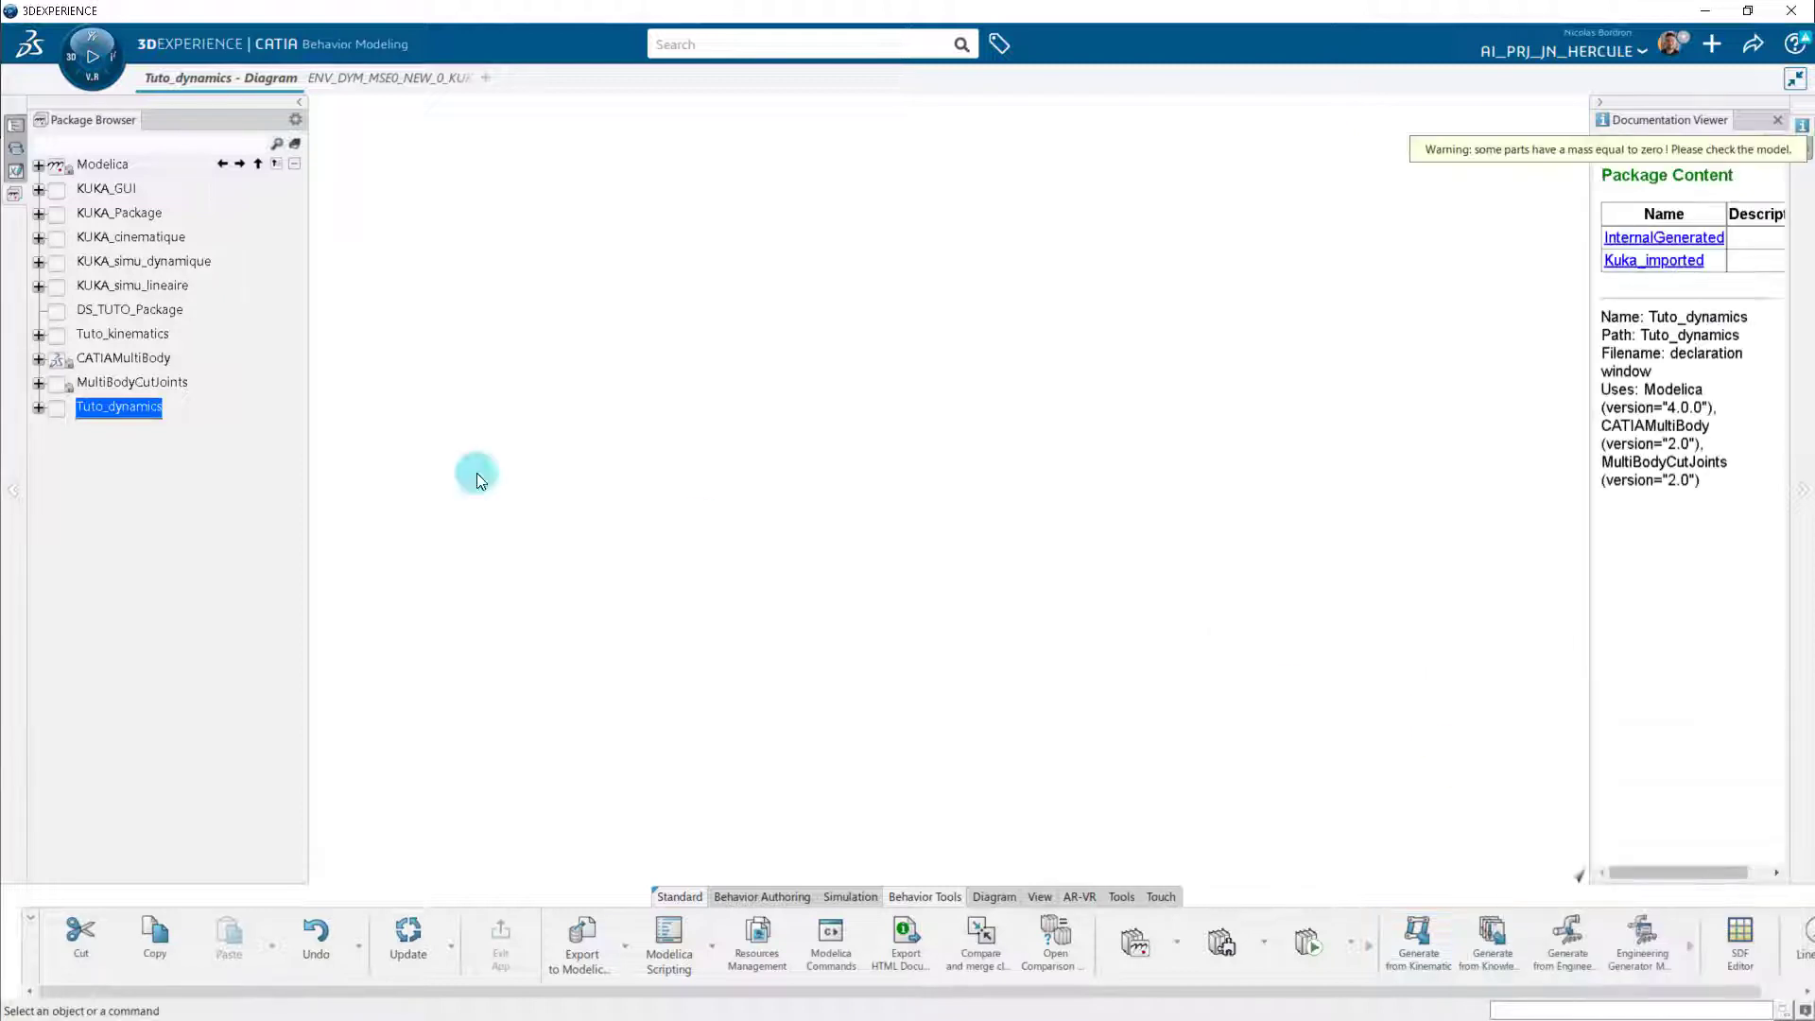
Open the Kuka_imported diagram, find "springdamper" among the packages and place the Modelica rotational SpringDamper beside KUKA_Support__1.
left_click(38, 406)
double_click(167, 458)
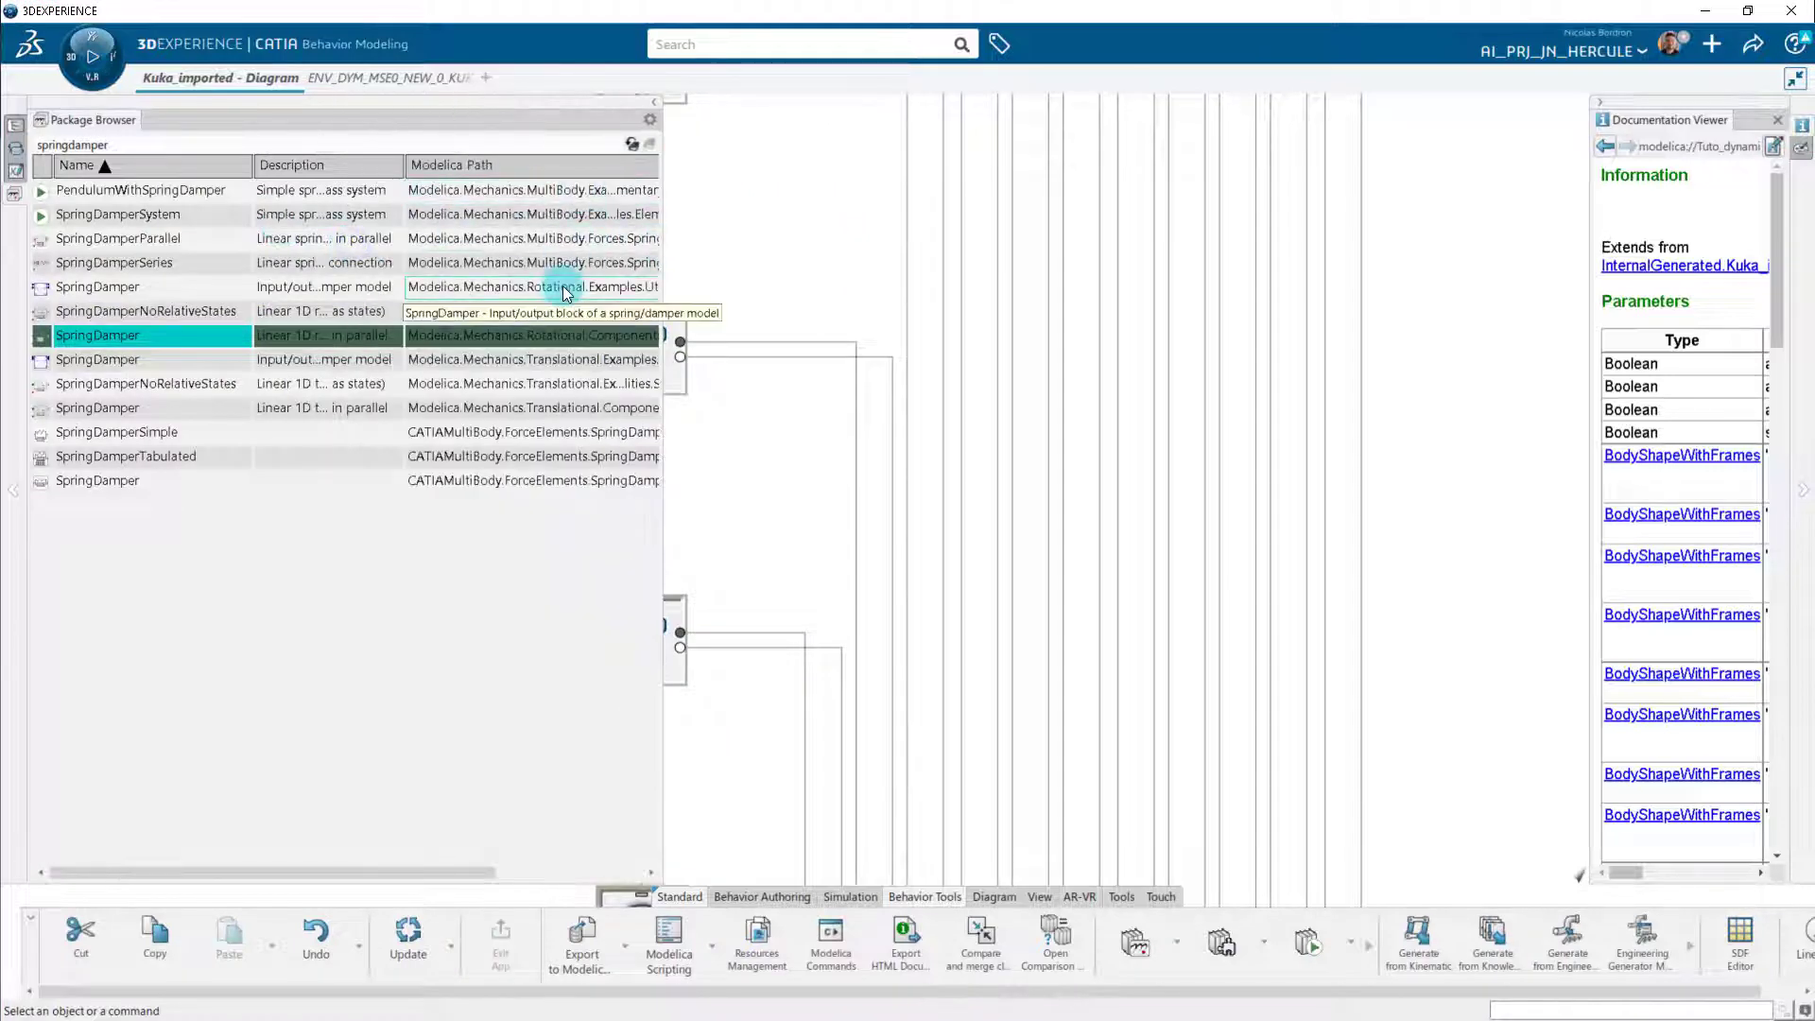
left_click_drag(127, 335, 736, 492)
left_click_drag(663, 212, 362, 249)
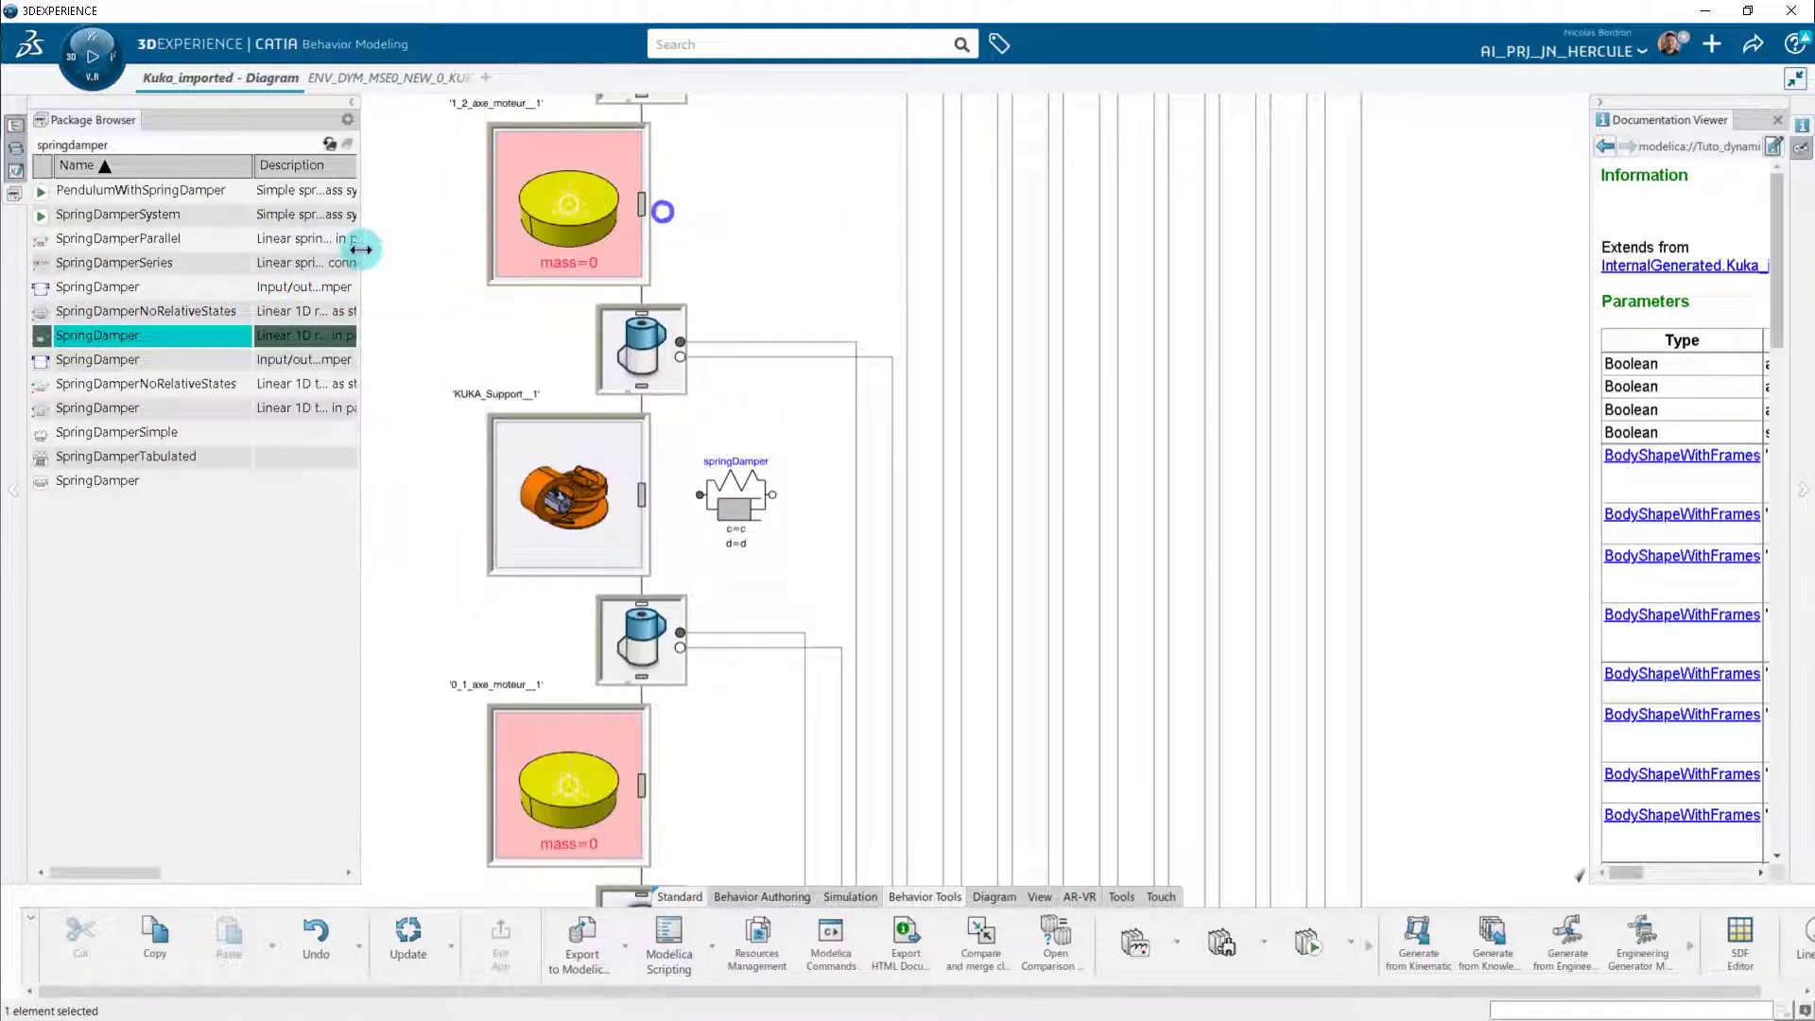
Connect both flanges of the spring damper to the two flanges of the revolute joint between KUKA_Support__1 and 0_1_axe_moteur__1.
left_click(700, 494)
left_click(680, 632)
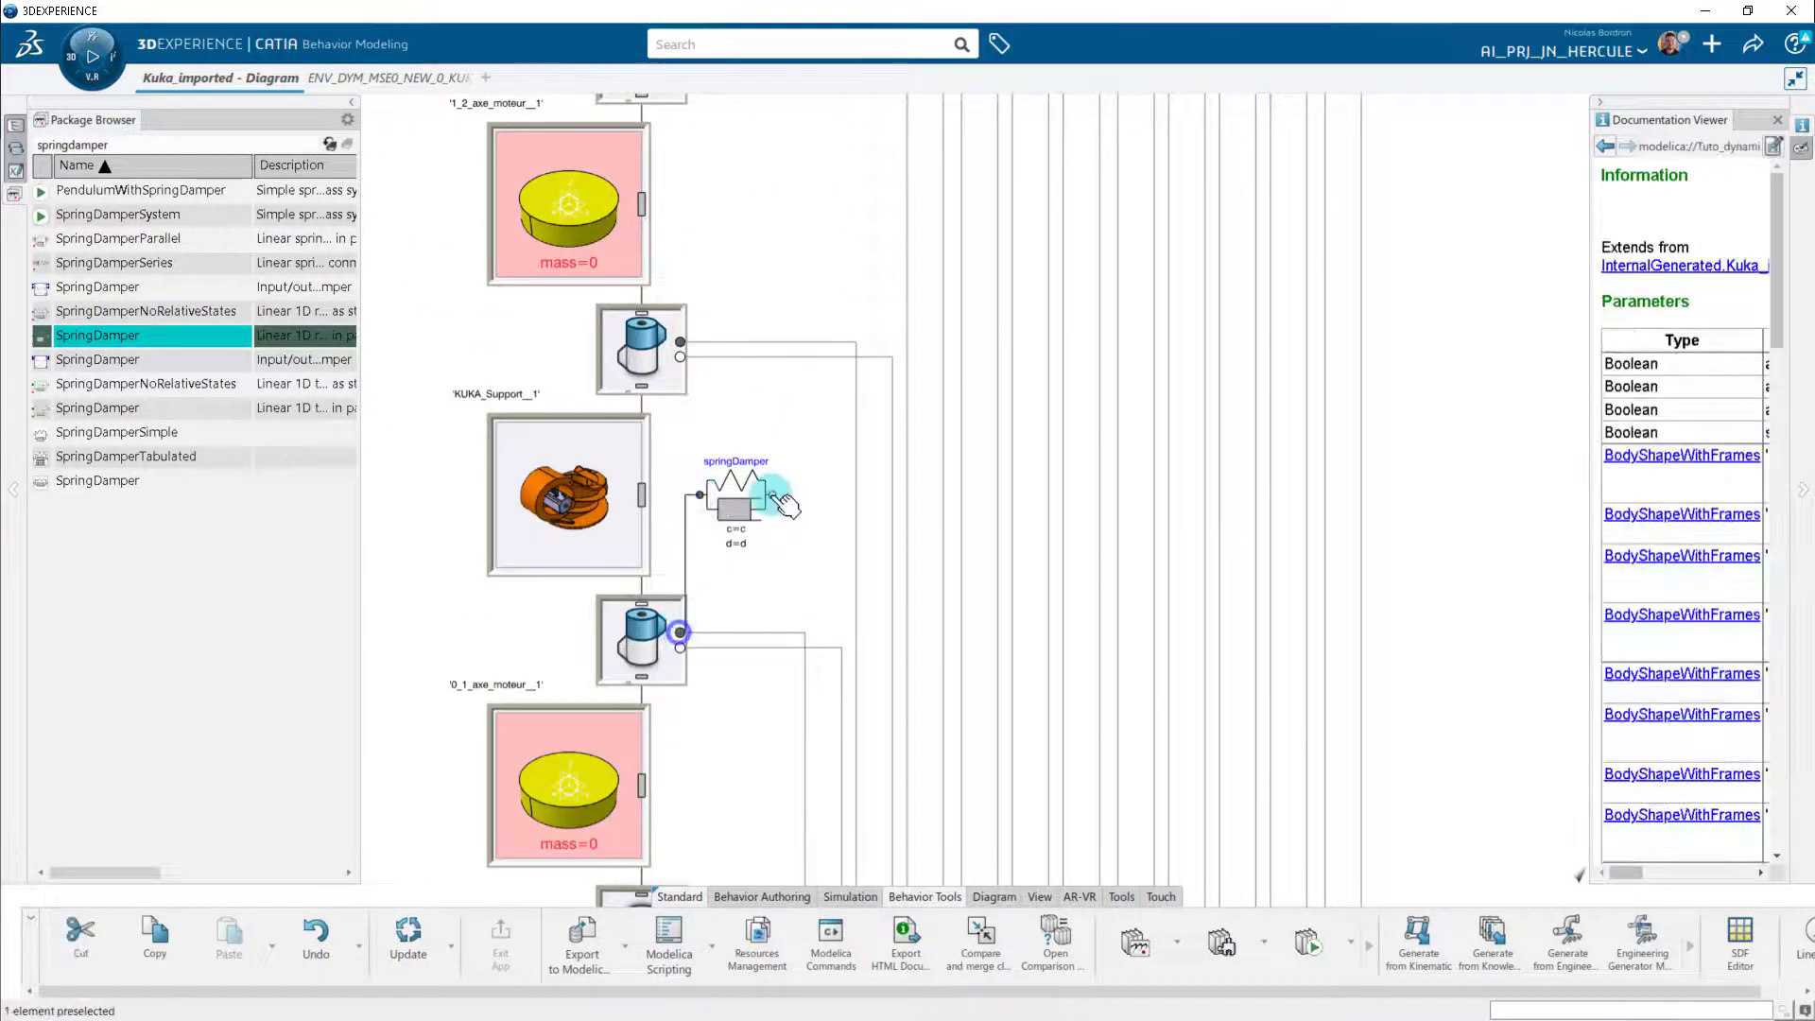
left_click(773, 495)
left_click(680, 648)
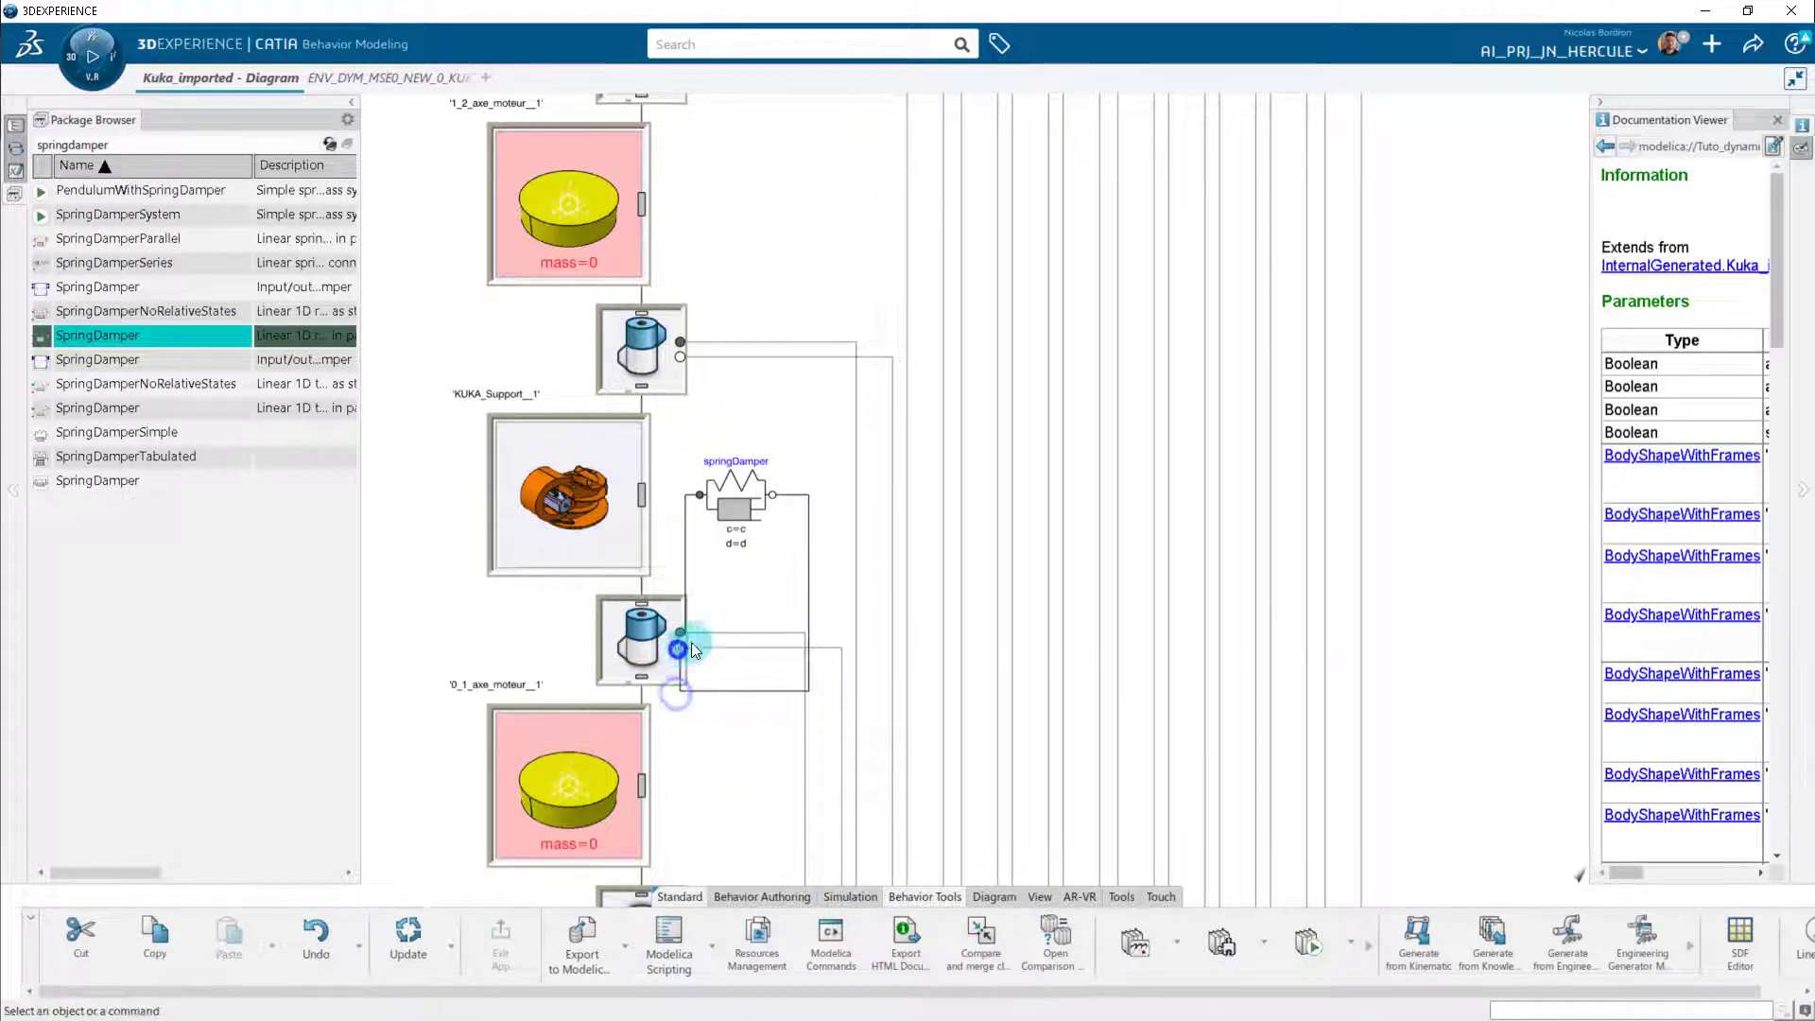
scroll(695, 650, "down", 3)
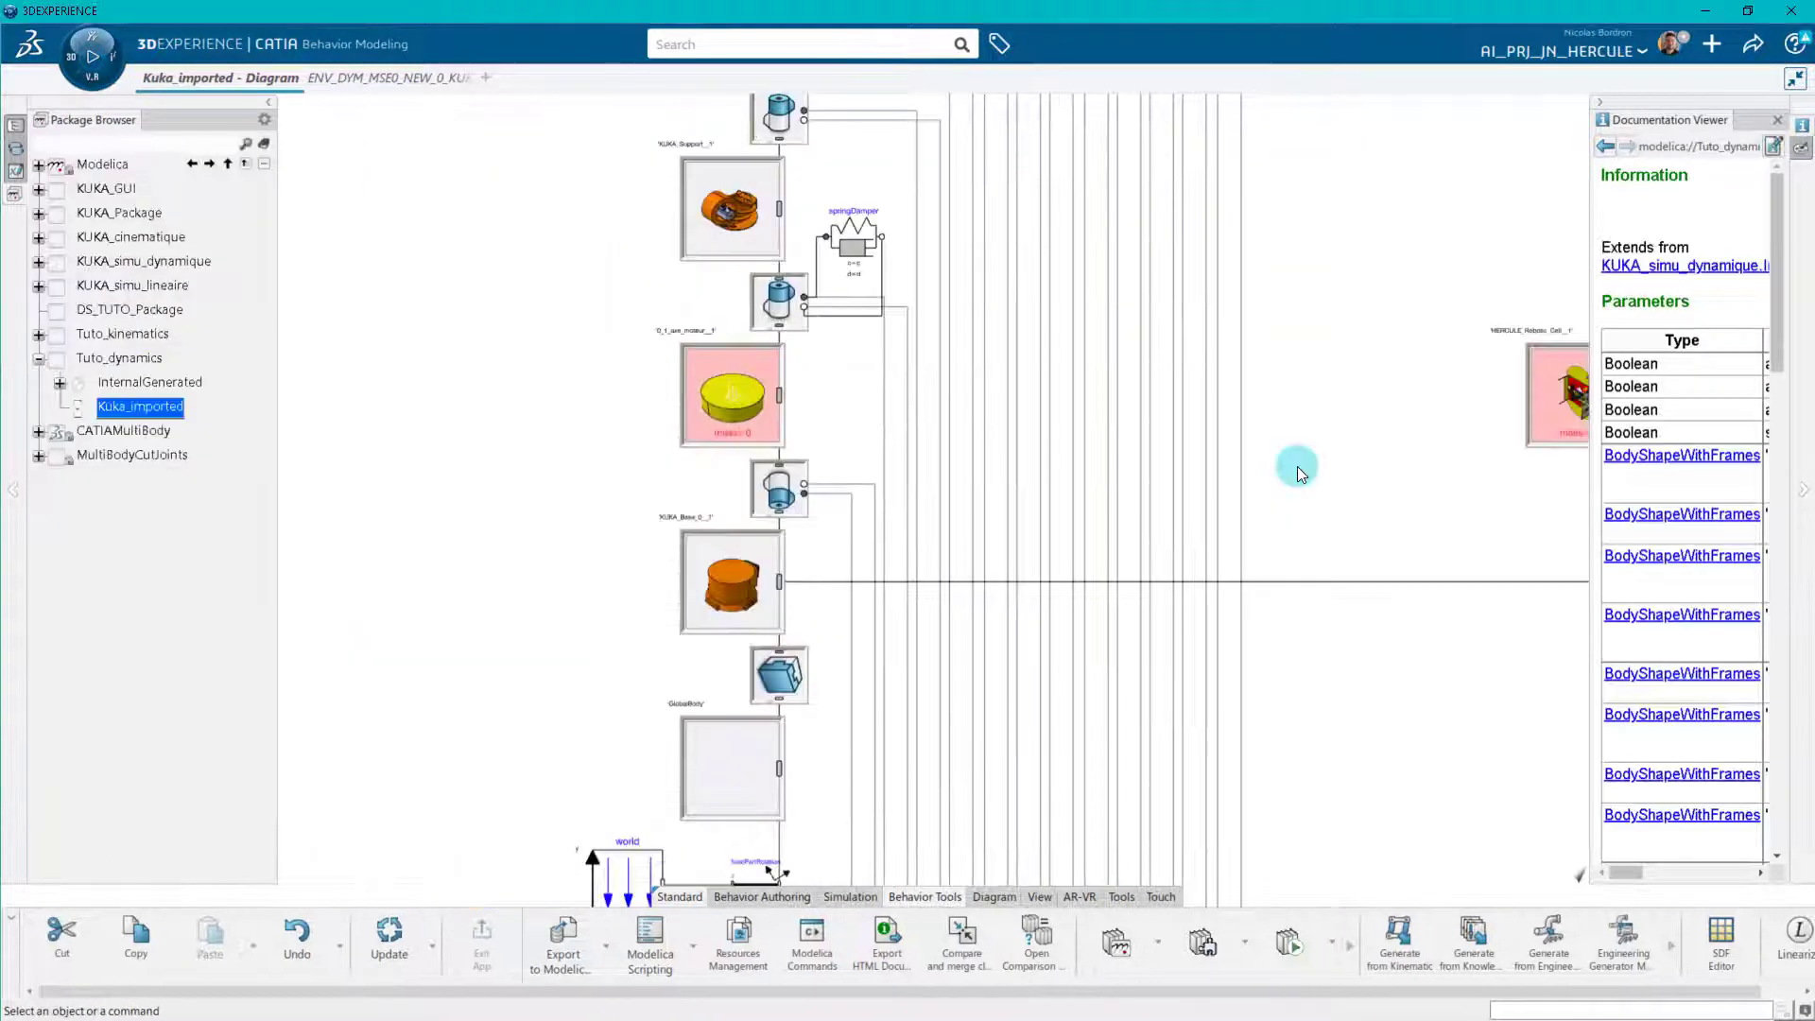
Set the spring damper's spring constant c to 6.21e6 N·m/rad and its damping constant d to 2000 N·m·s/rad.
double_click(856, 248)
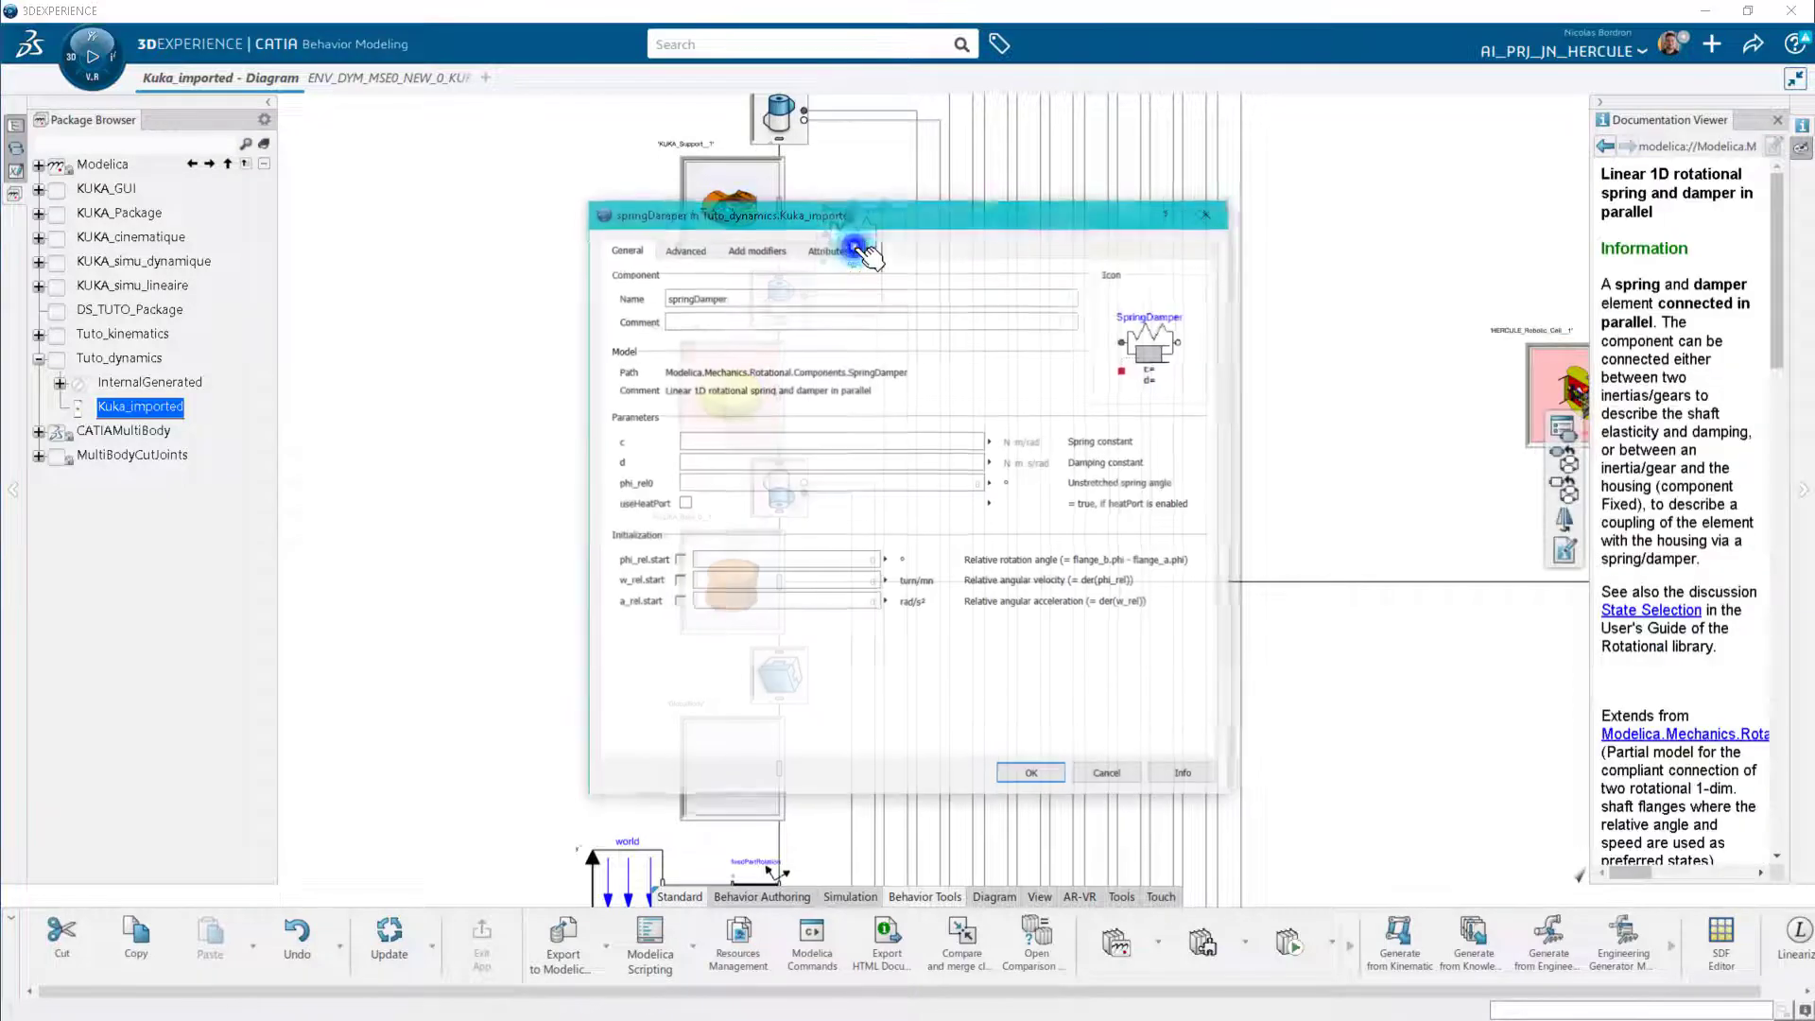
left_click_drag(936, 225, 749, 226)
left_click(720, 442)
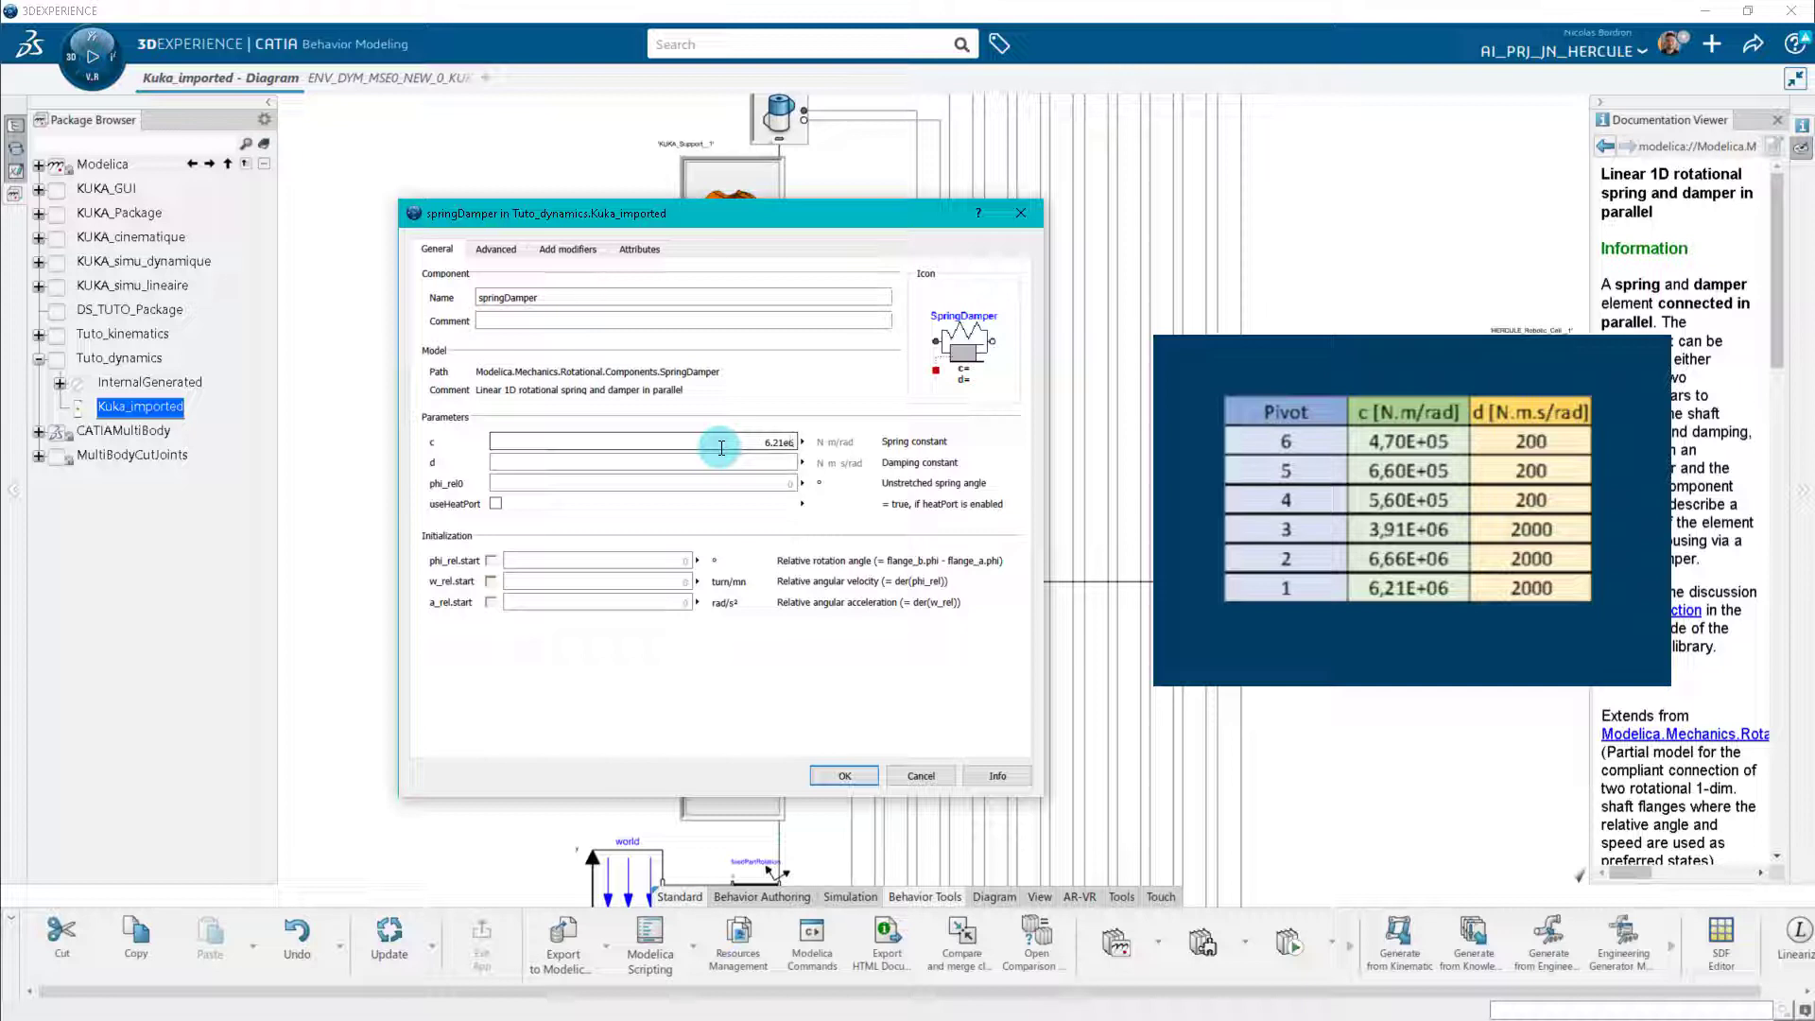
left_click(723, 459)
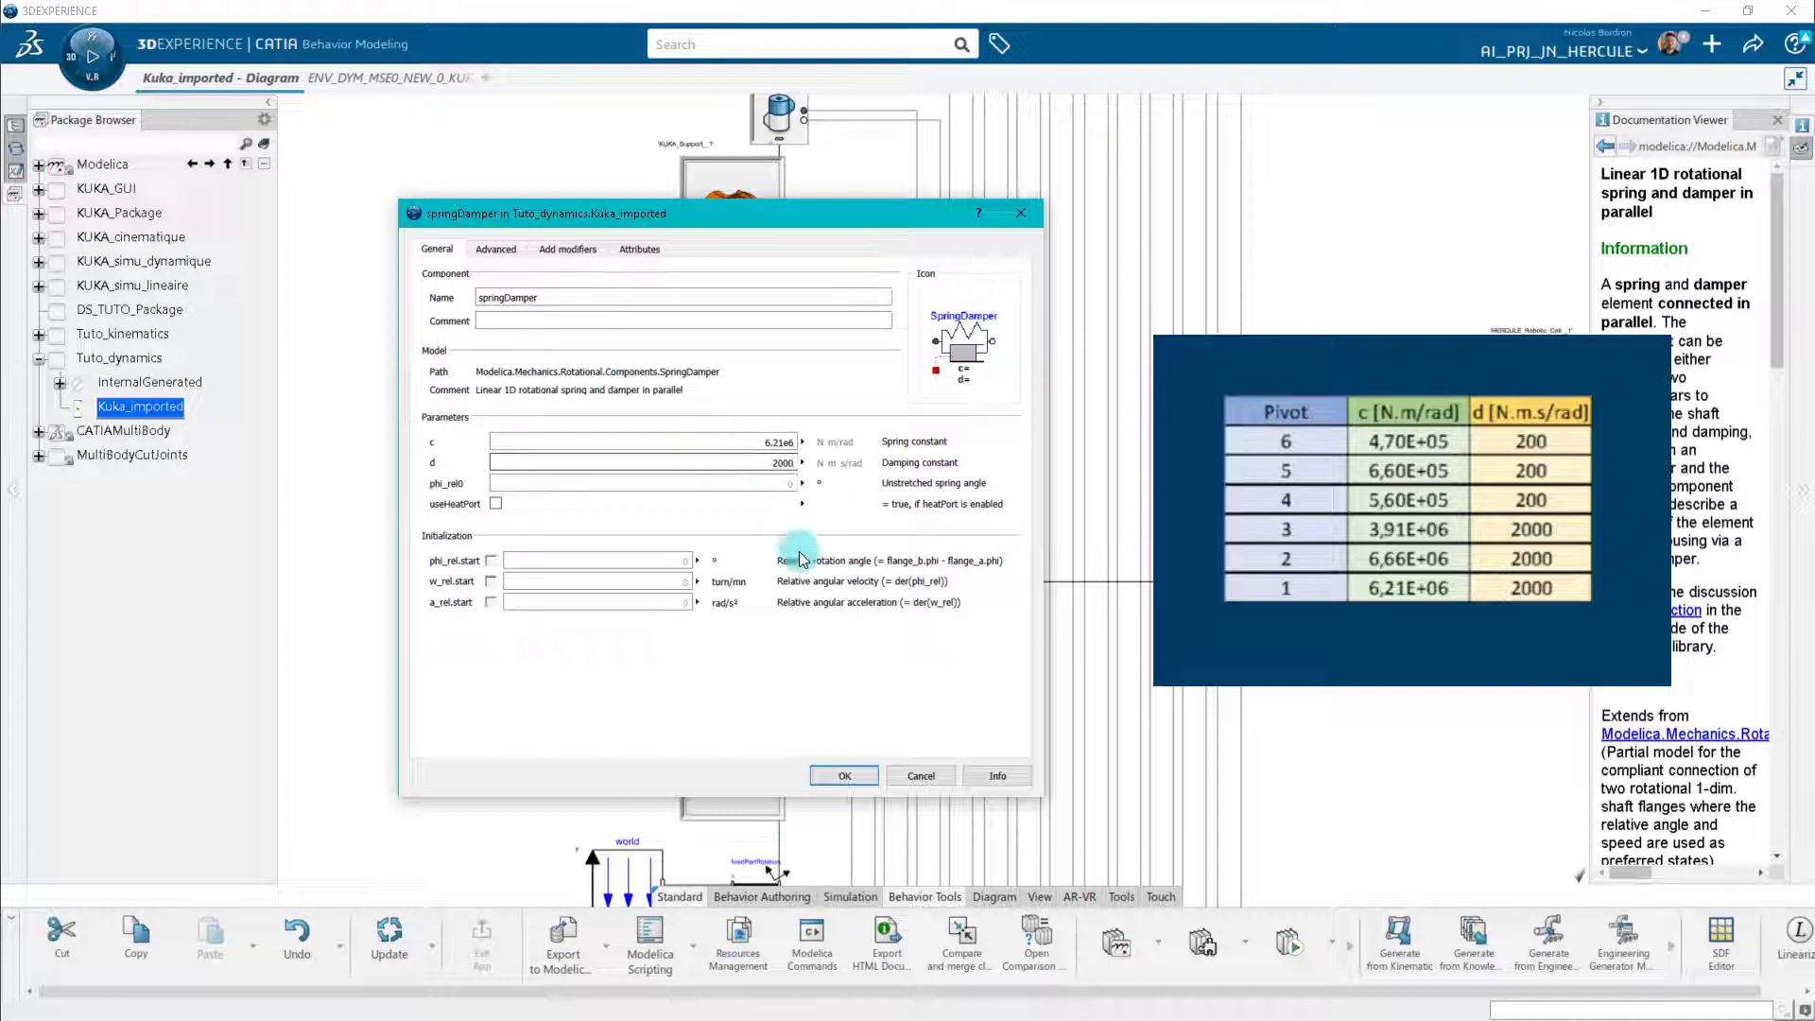
left_click(845, 775)
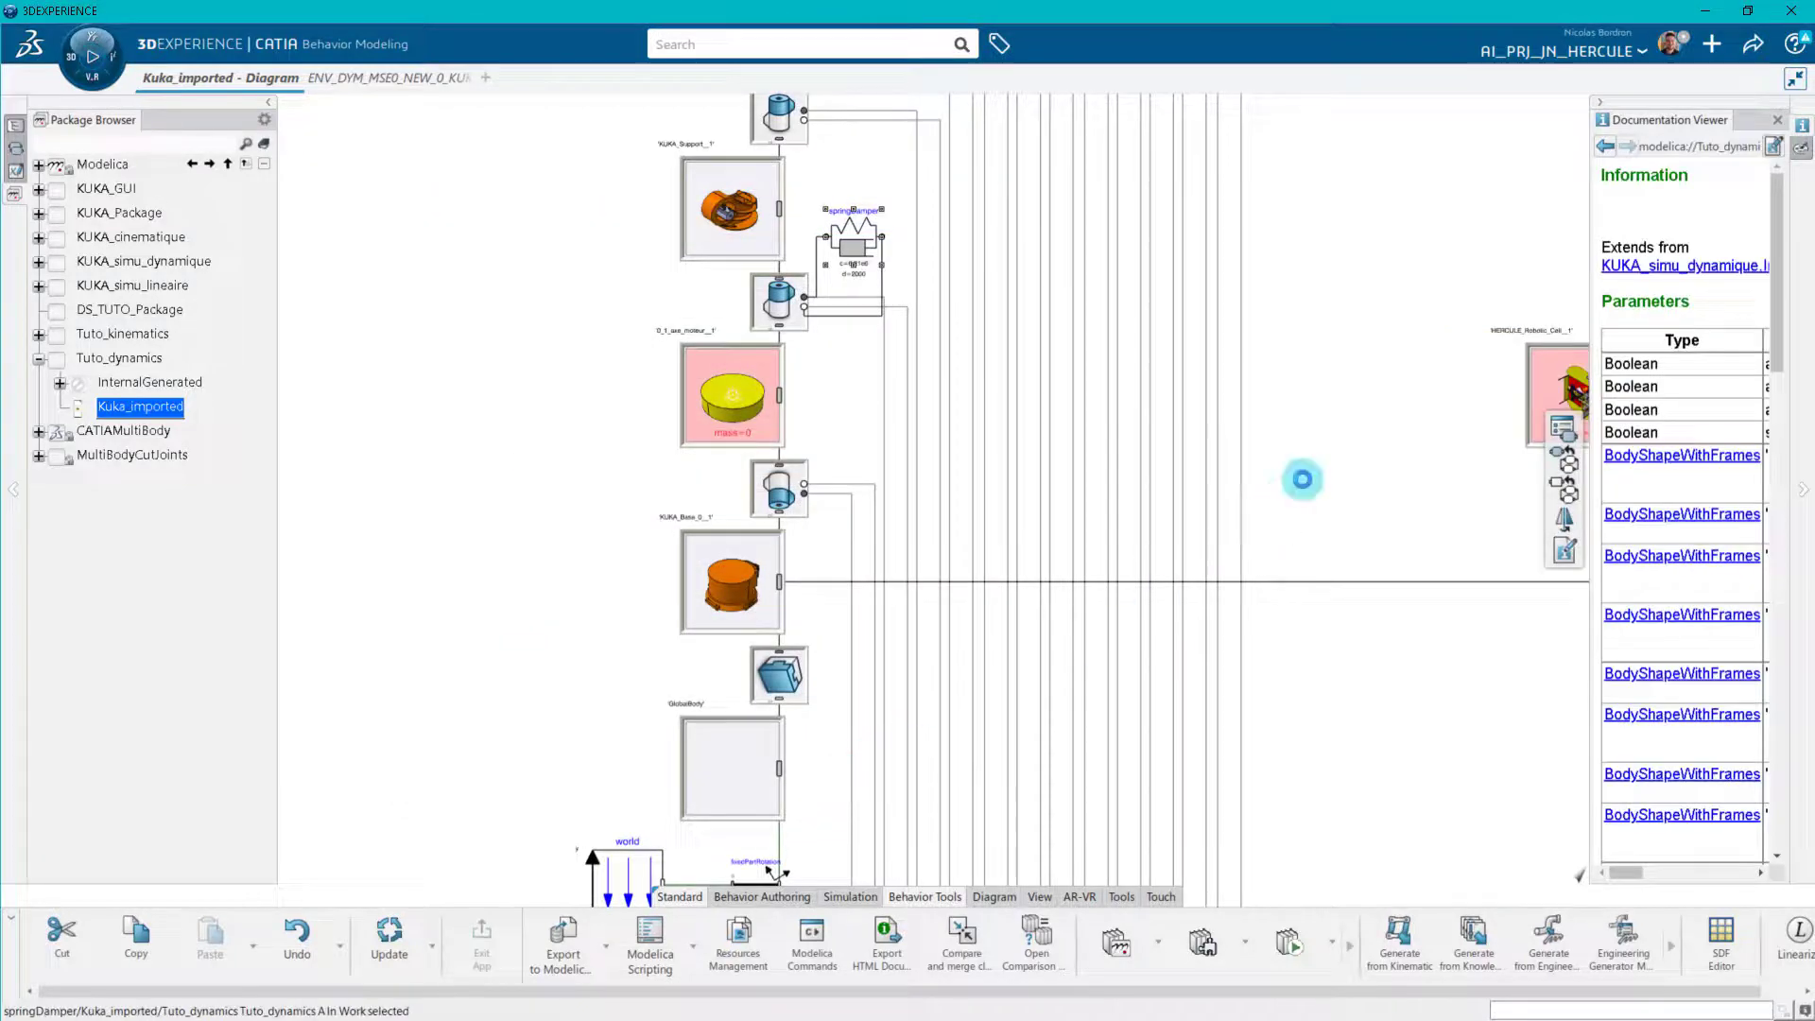
Set fixedStartValues_phi to false in the initialization parameters of revolute joint A1 above KUKA_Base_0__1.
left_click_drag(1301, 478, 1123, 553)
left_click_drag(683, 522, 903, 840)
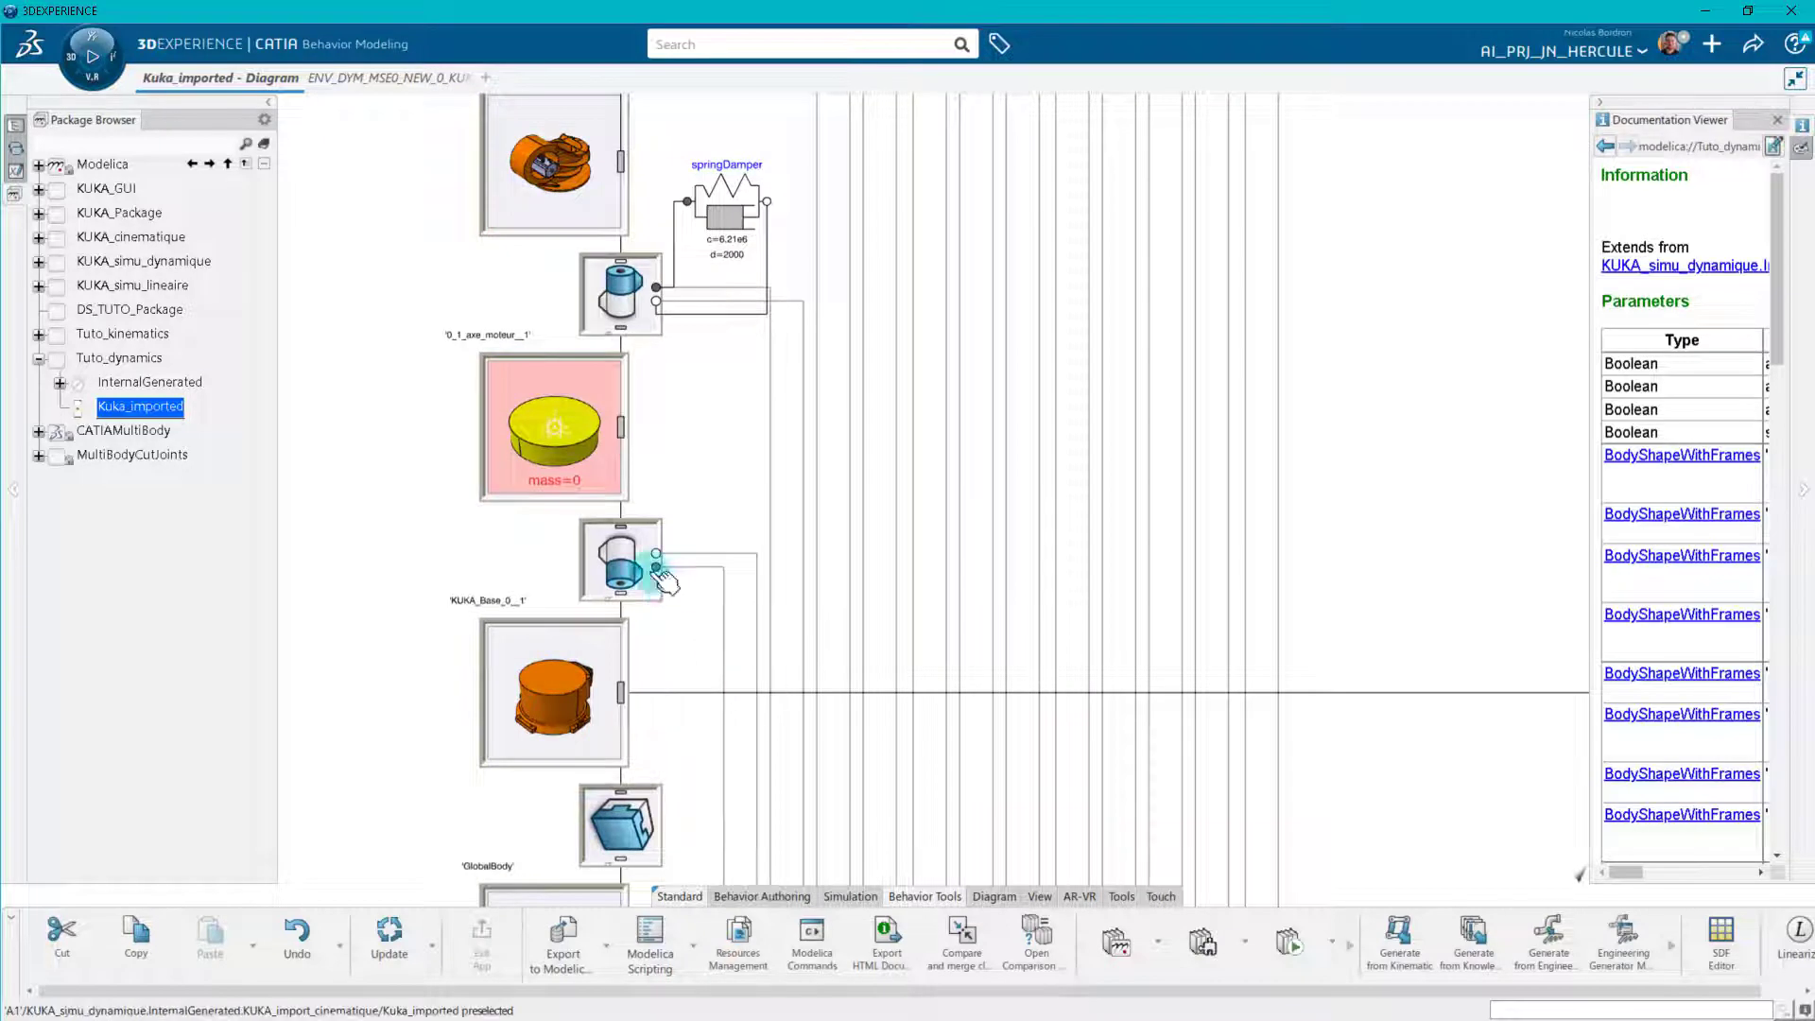
double_click(621, 563)
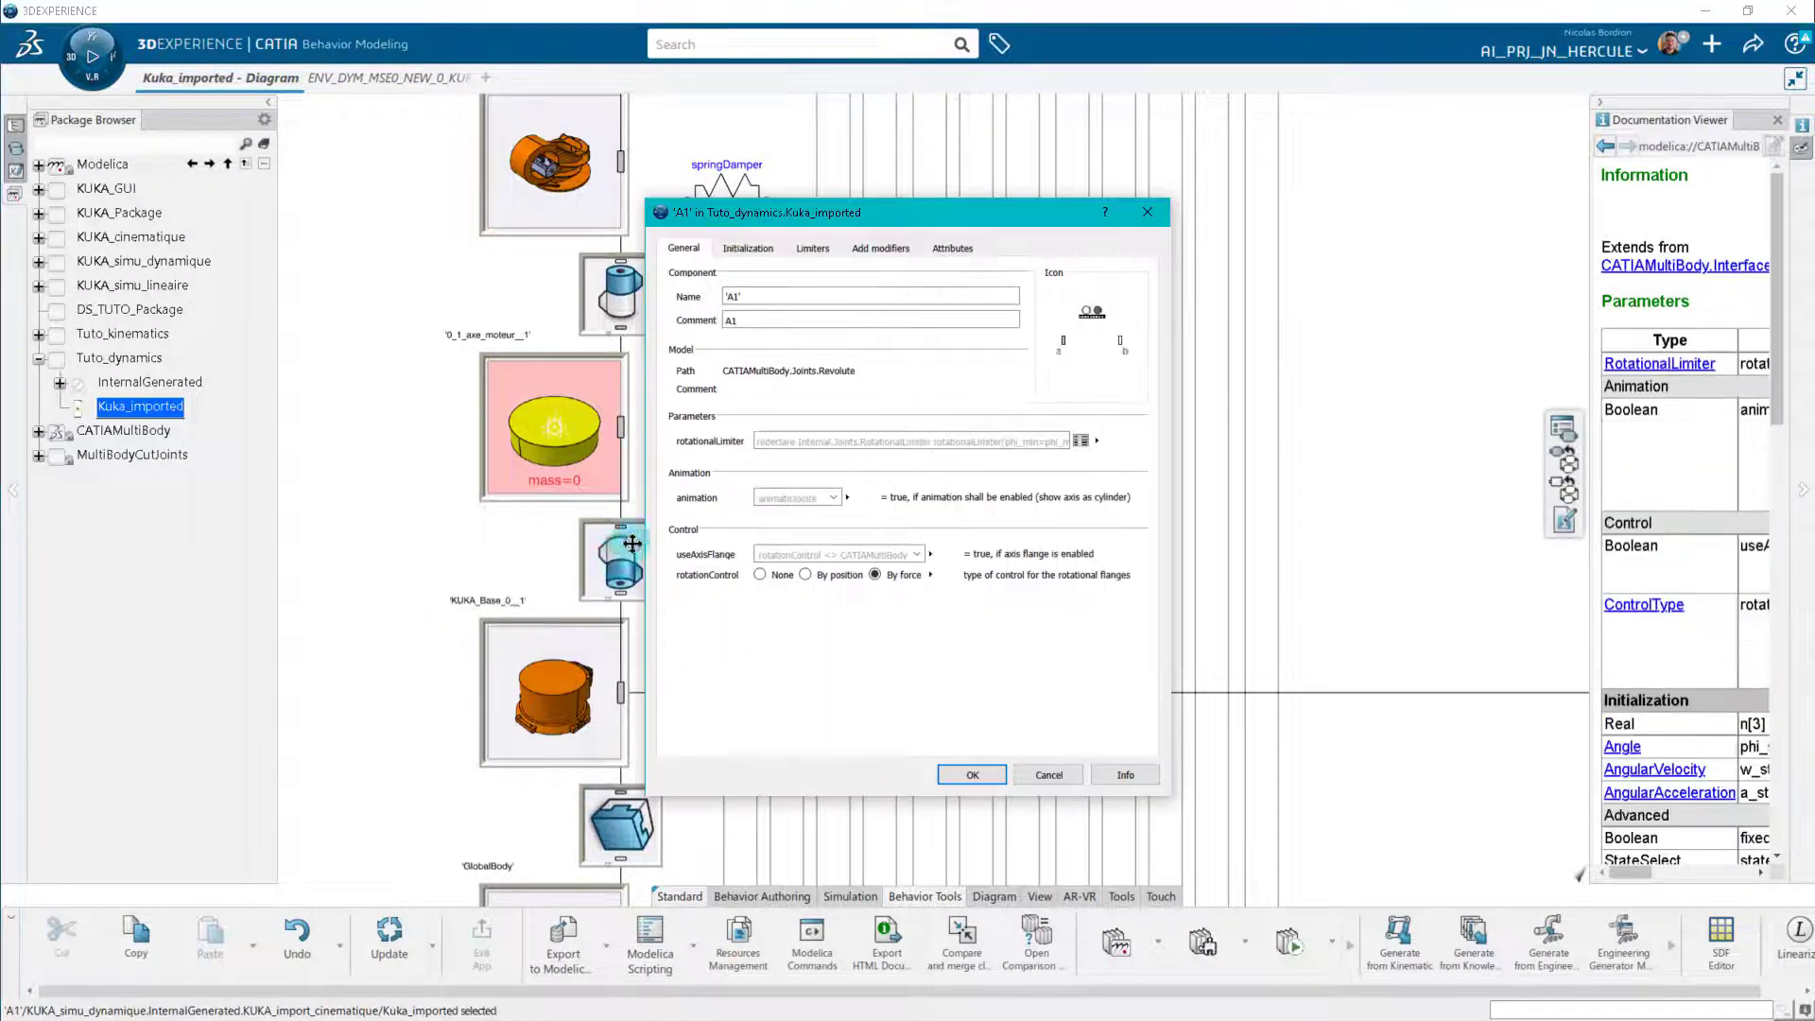
left_click(748, 247)
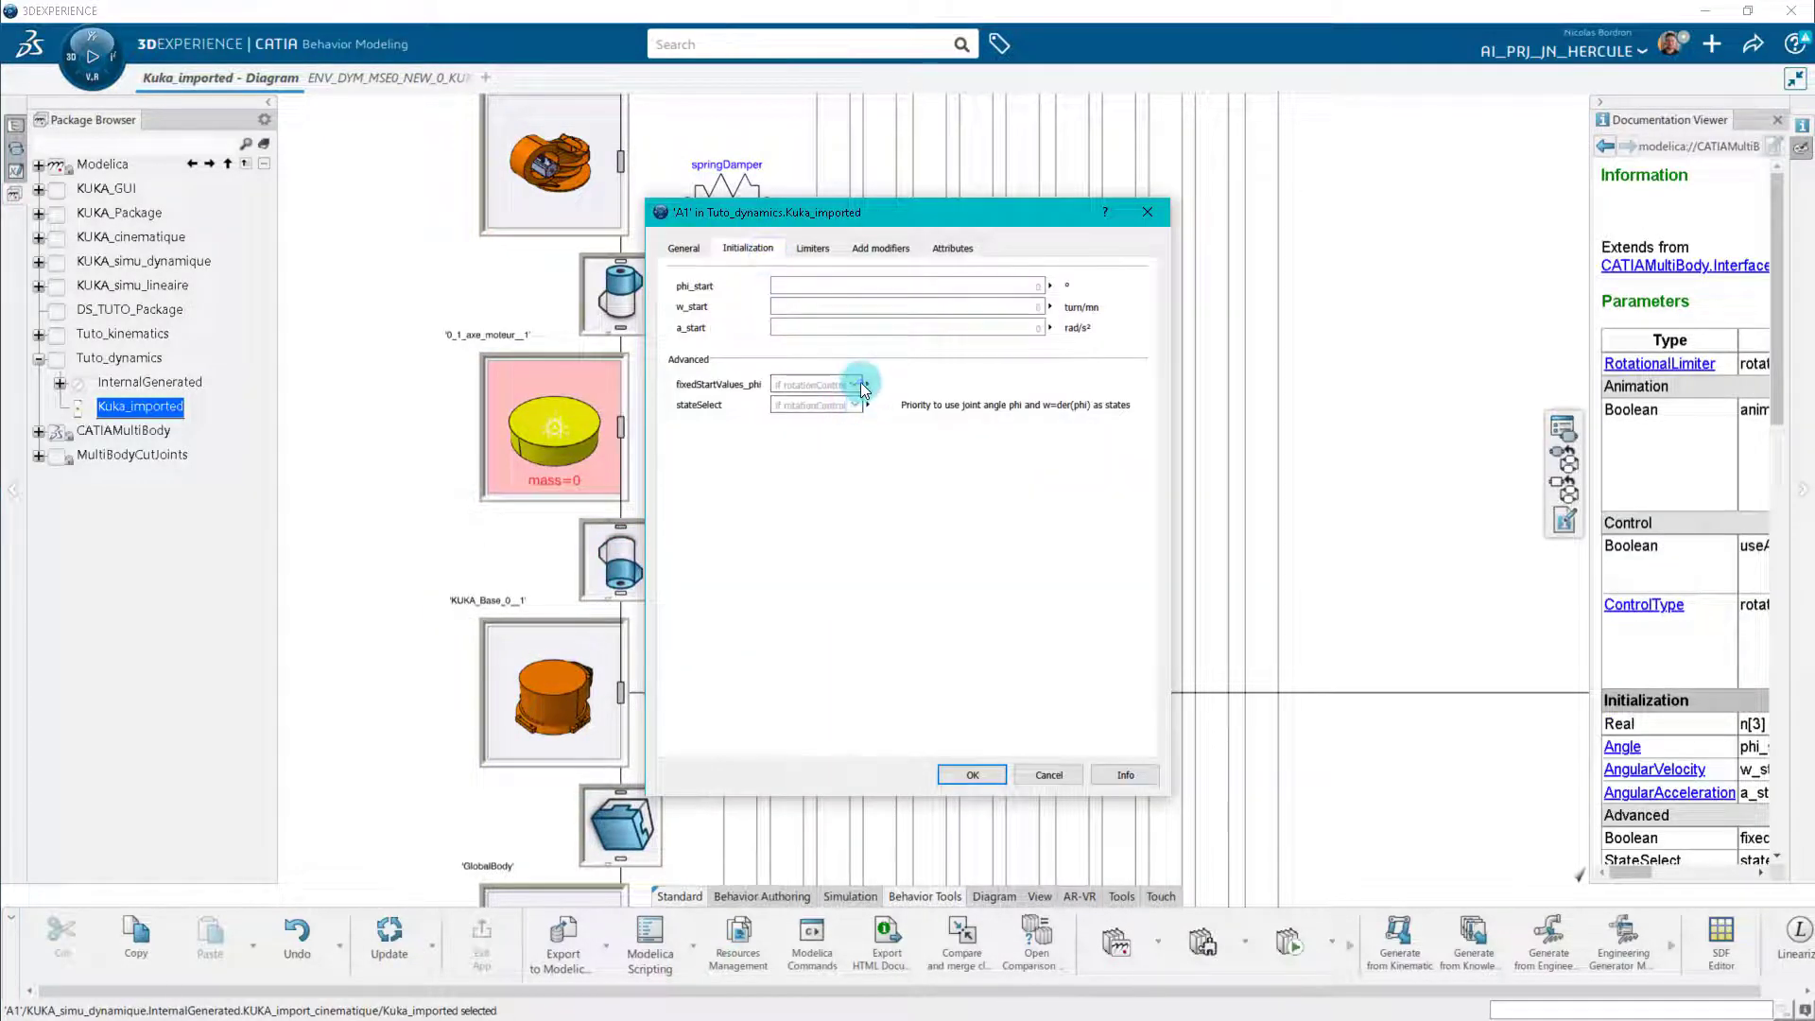
left_click(818, 422)
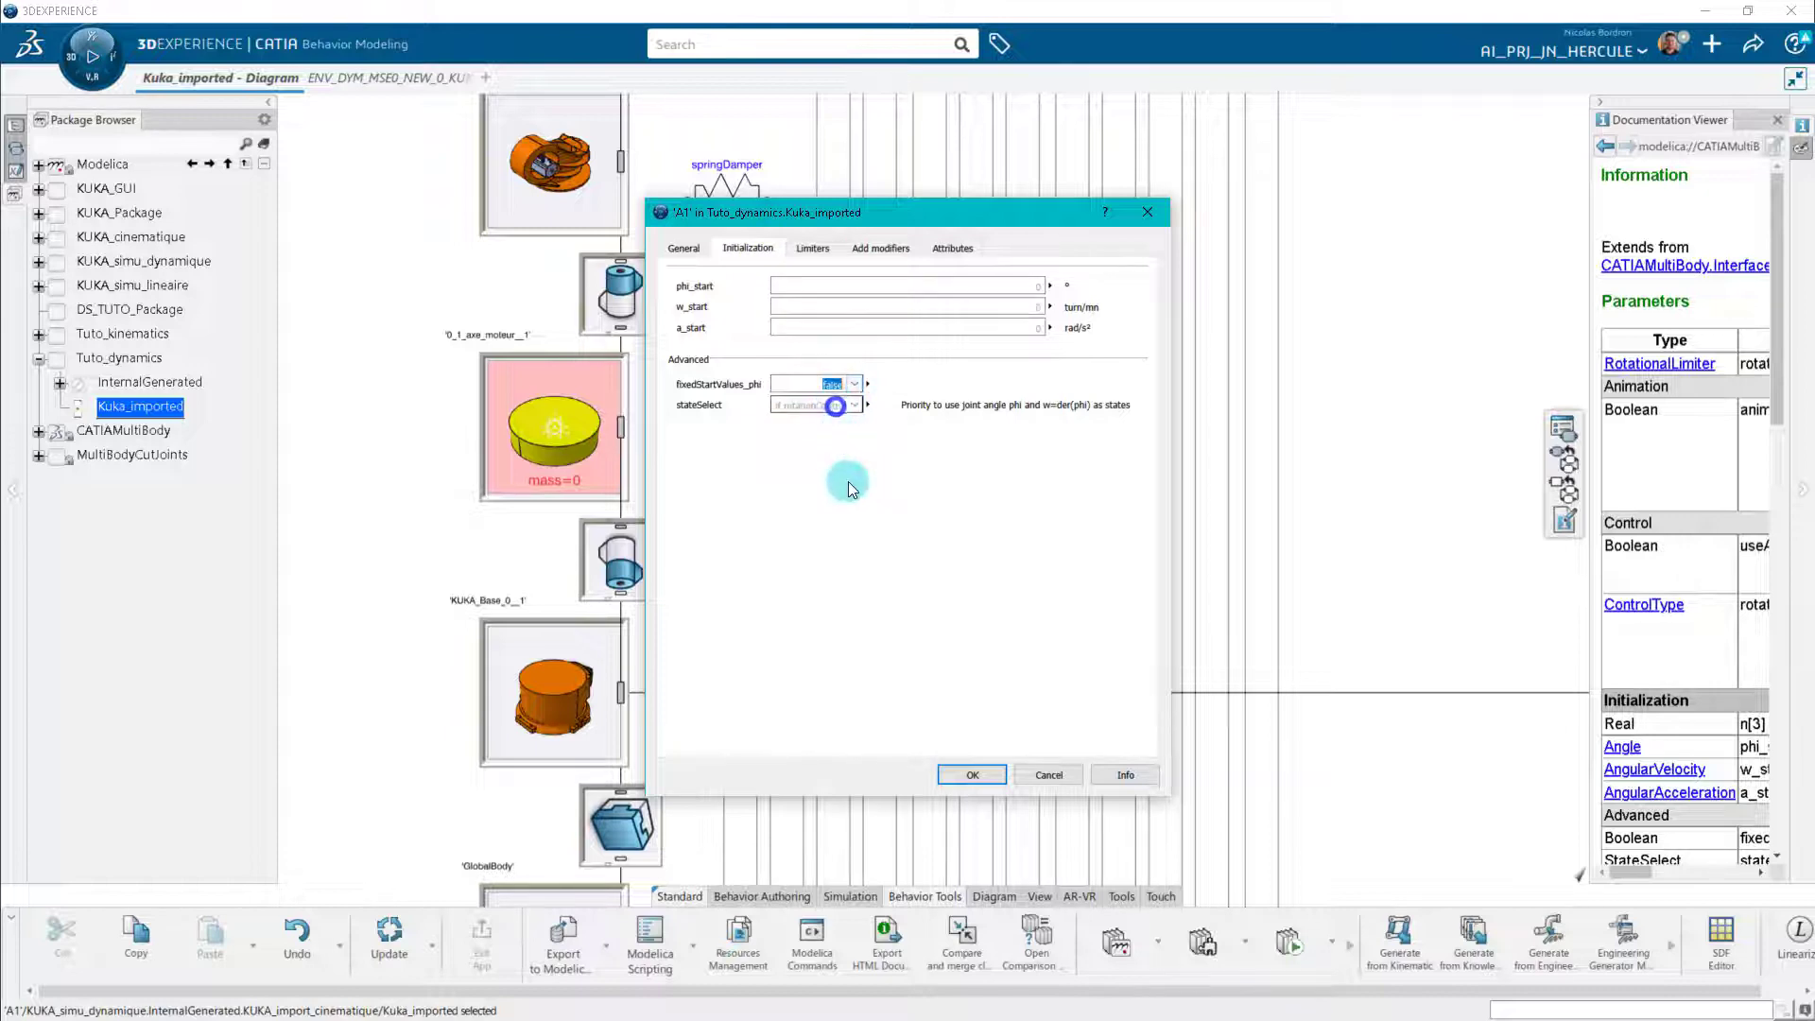
left_click(974, 773)
Set fixedStartValues_phi to false in the initialization parameters of revolute joint A2 above KUKA_Support__1.
scroll(701, 697, "up", 5)
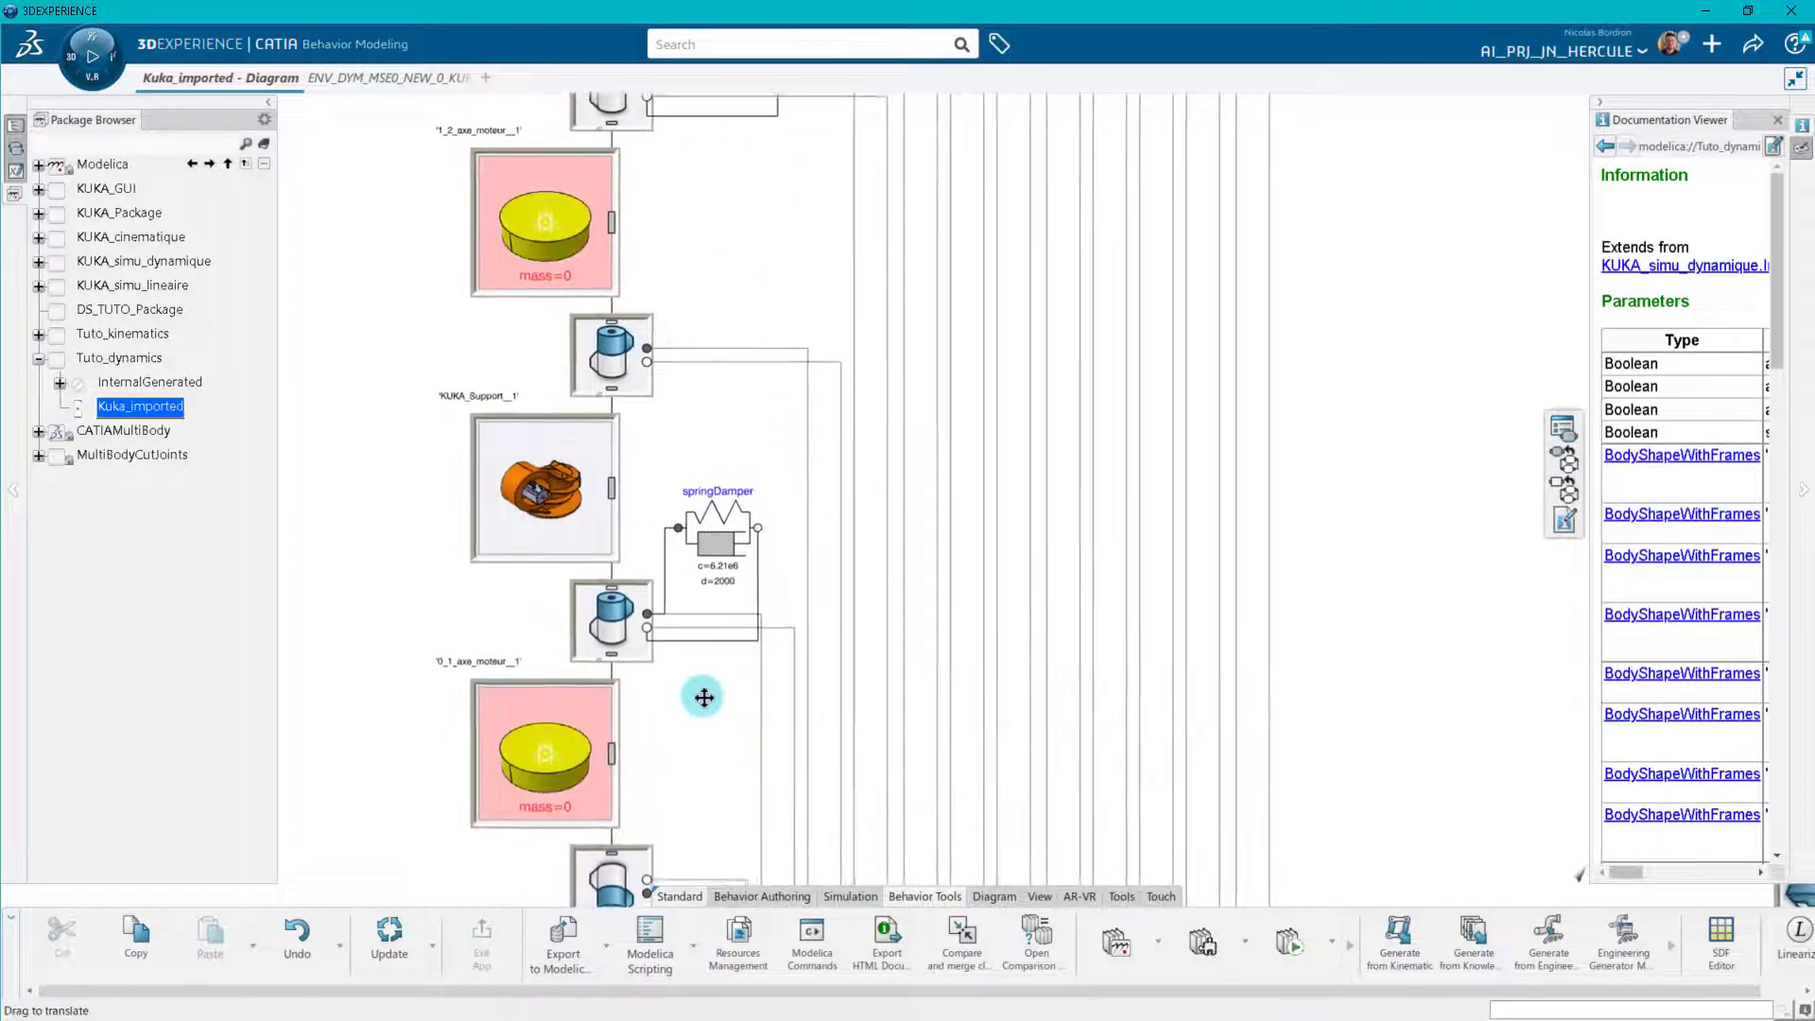
double_click(617, 374)
left_click(755, 244)
left_click(854, 393)
left_click(839, 407)
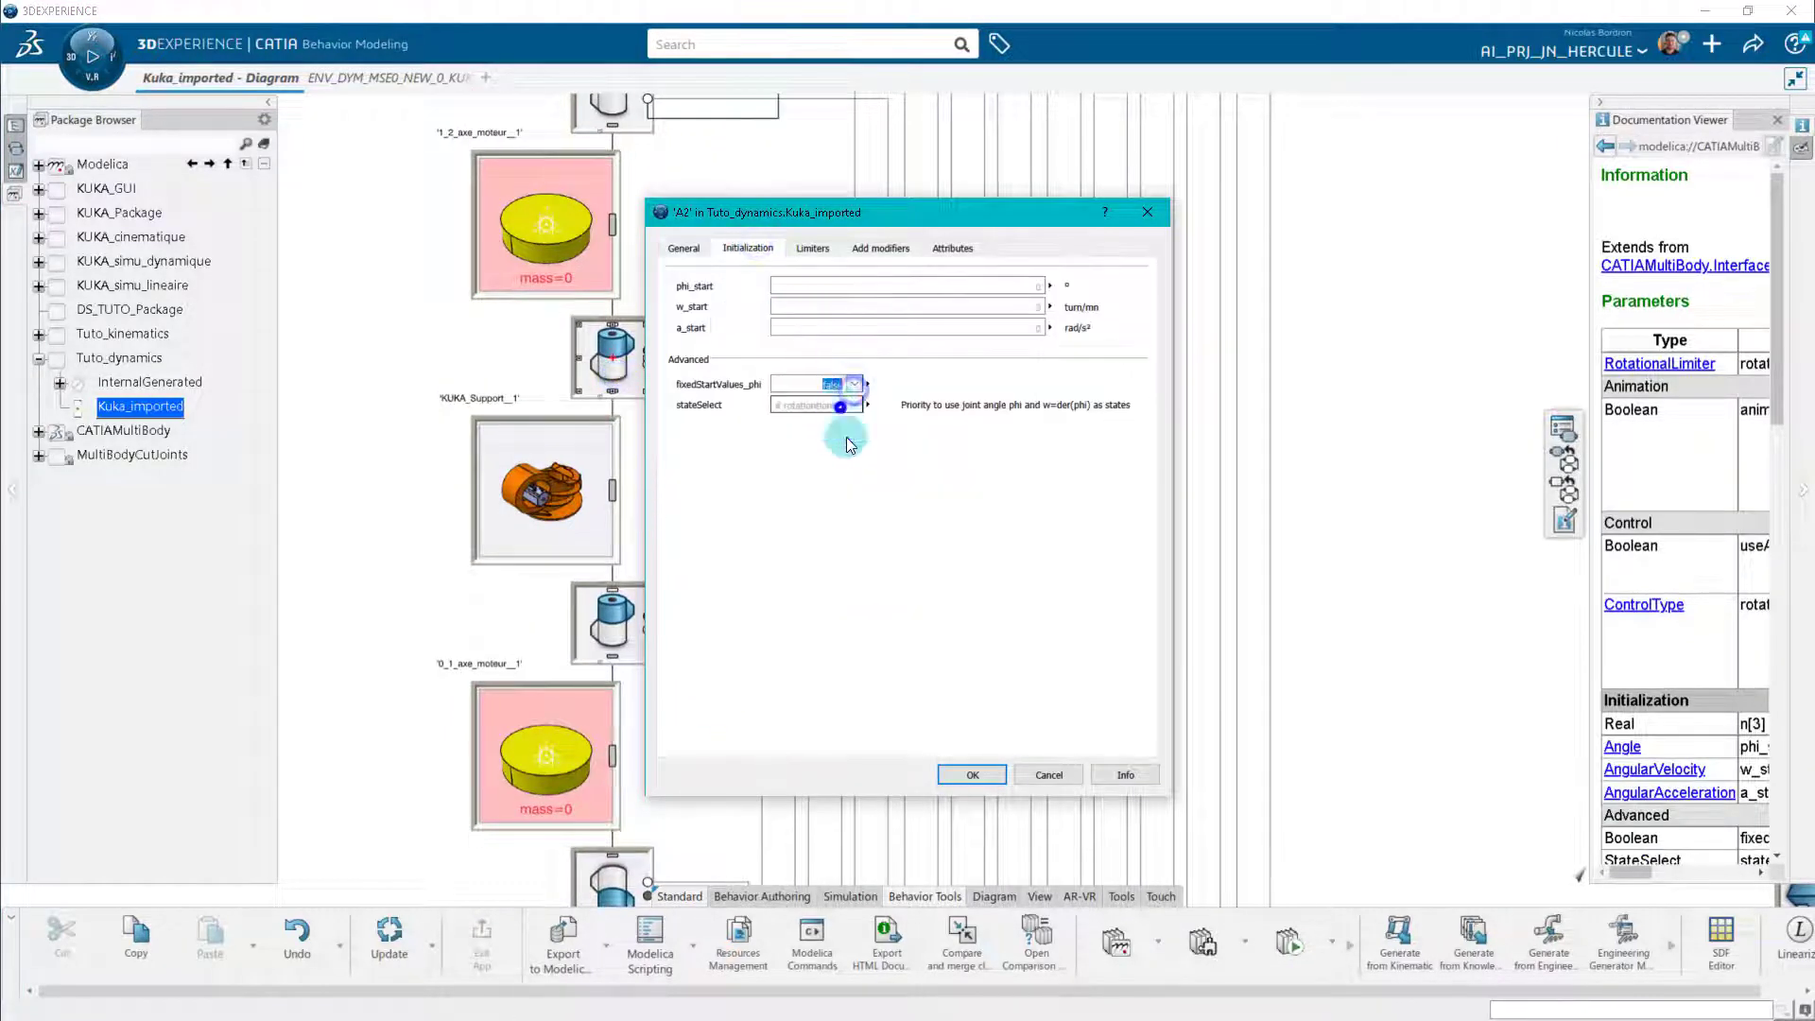
left_click(970, 772)
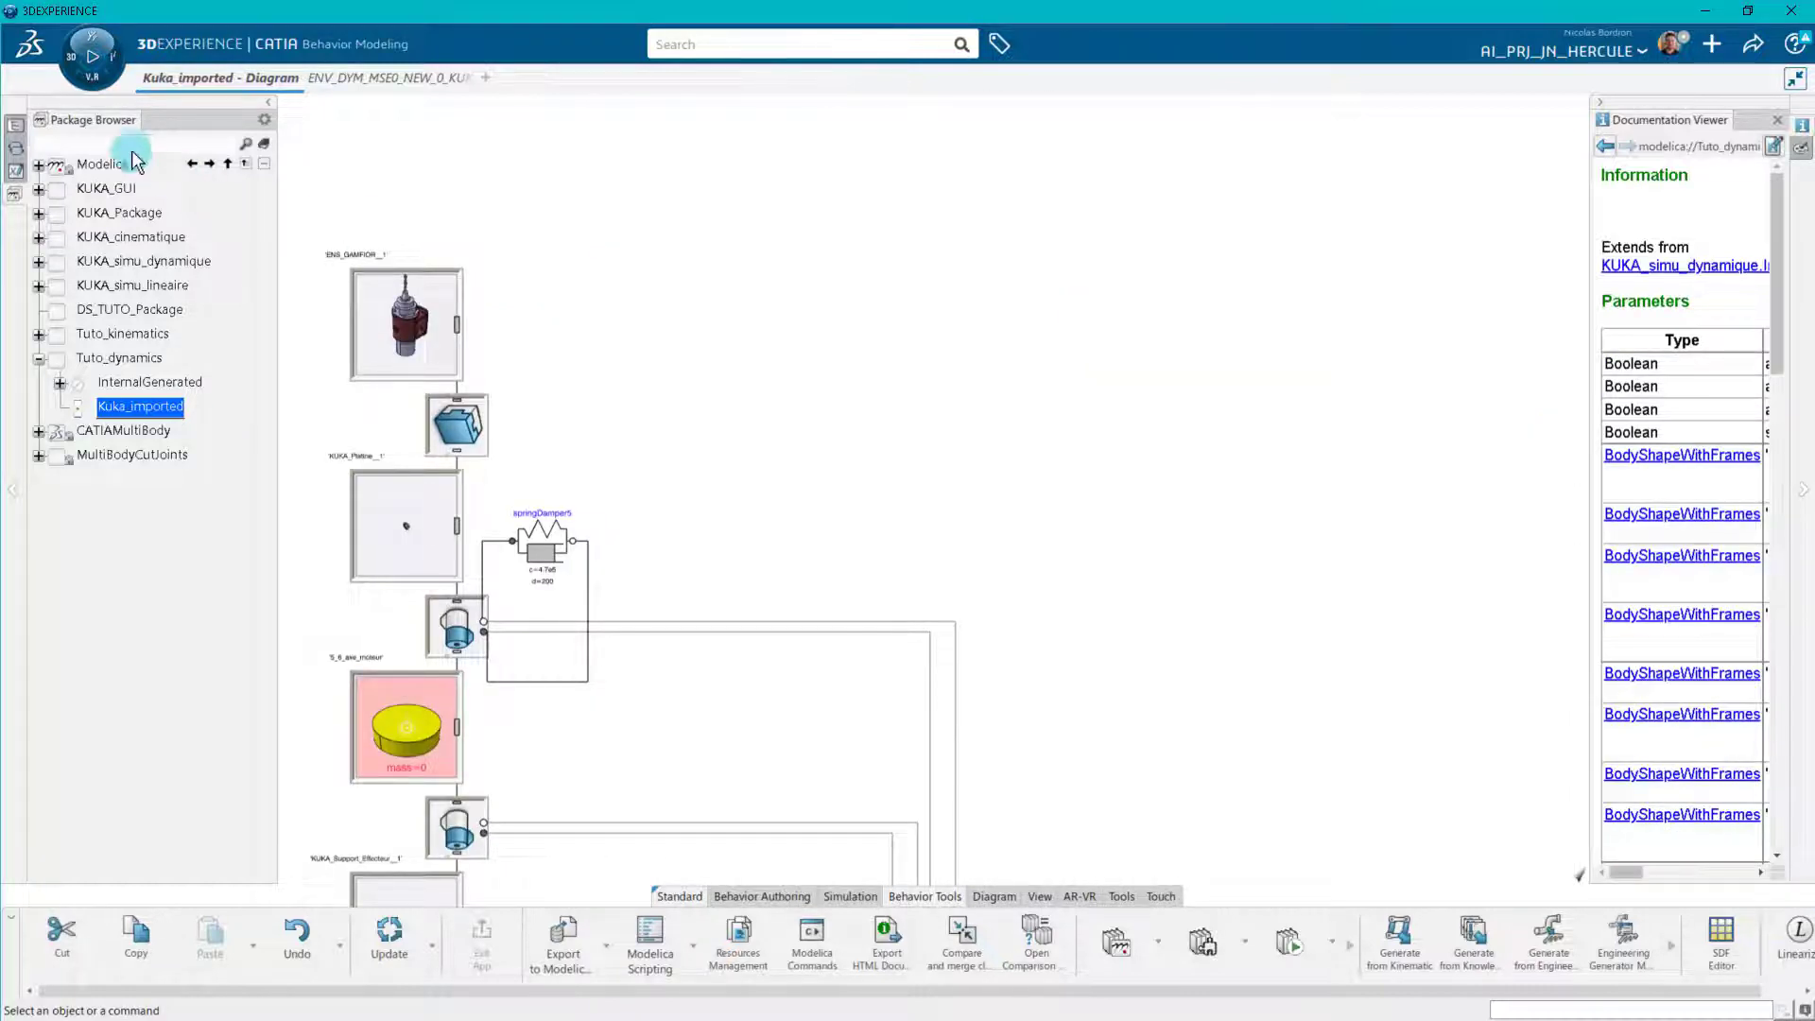
Search the packages for "frame_" and place a Frame_a connector beside the ENS_GAMFIOR__1 body.
left_click(130, 146)
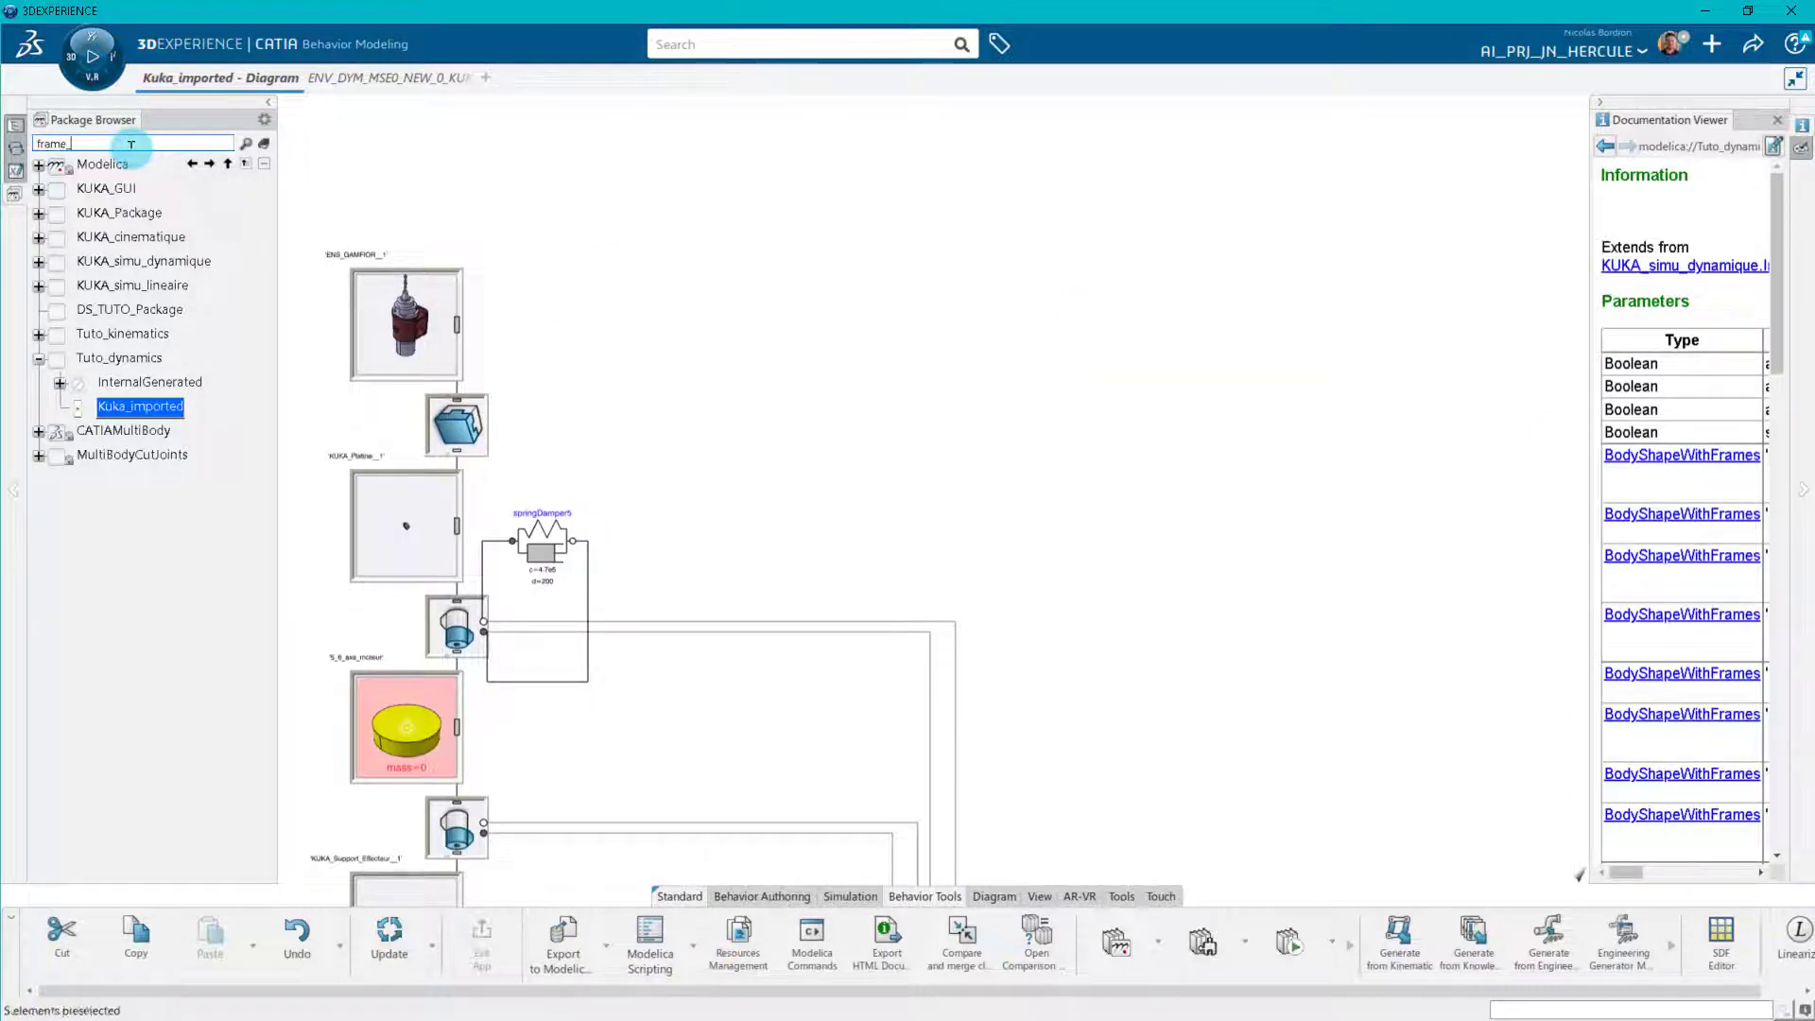
key("Return")
left_click_drag(121, 190, 659, 331)
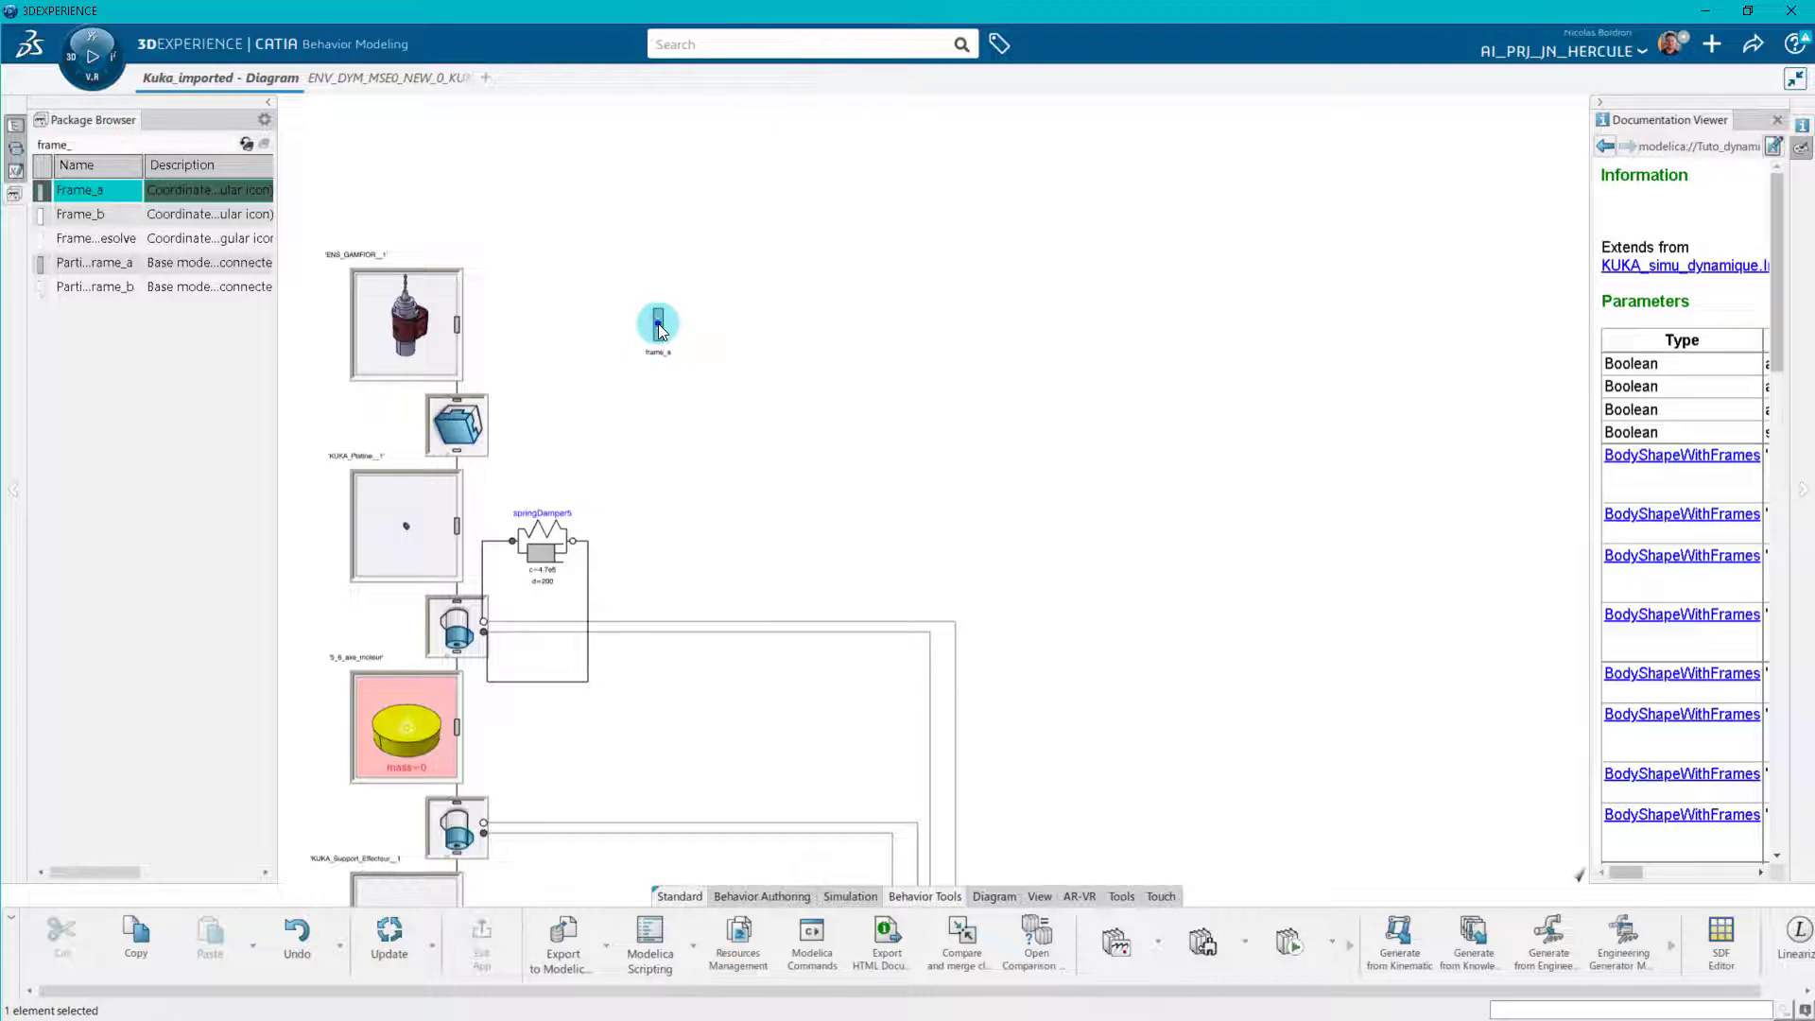
Connect the new frame_a connector to the frame_a port of ENS_GAMFIOR__1, choosing the port's array index.
left_click(659, 325)
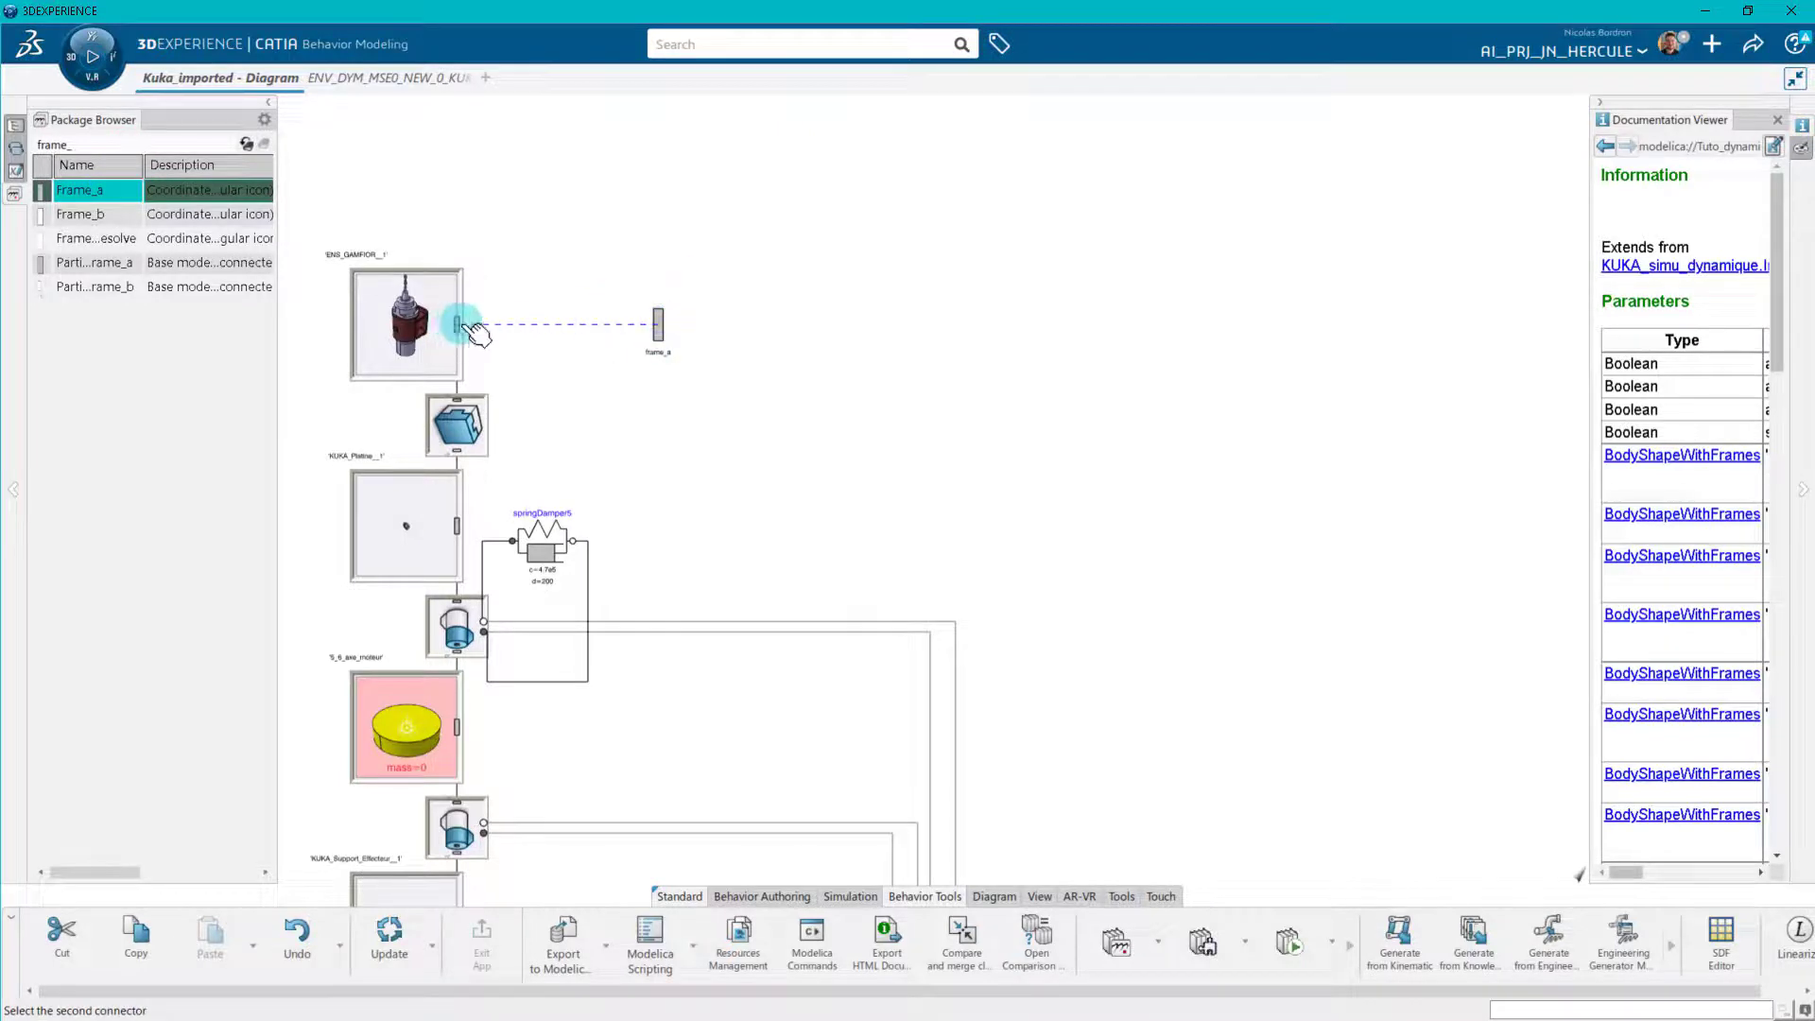
left_click(458, 325)
left_click(1377, 931)
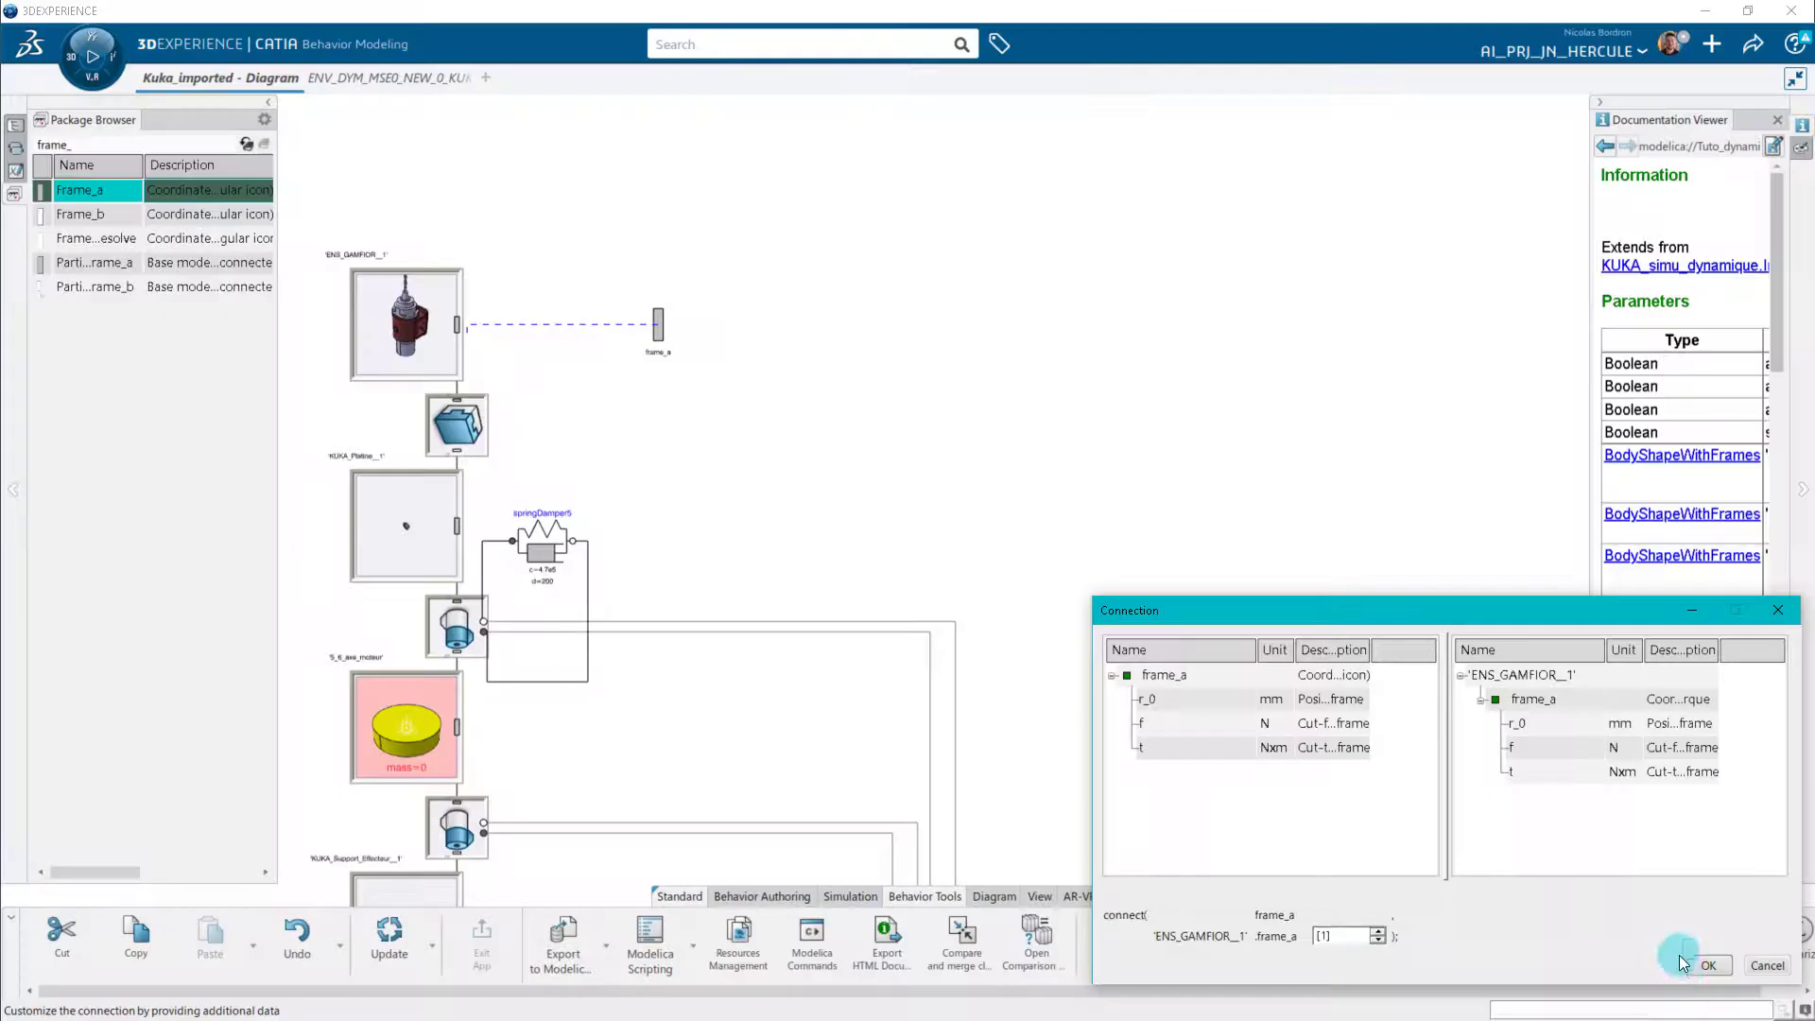
left_click(1707, 967)
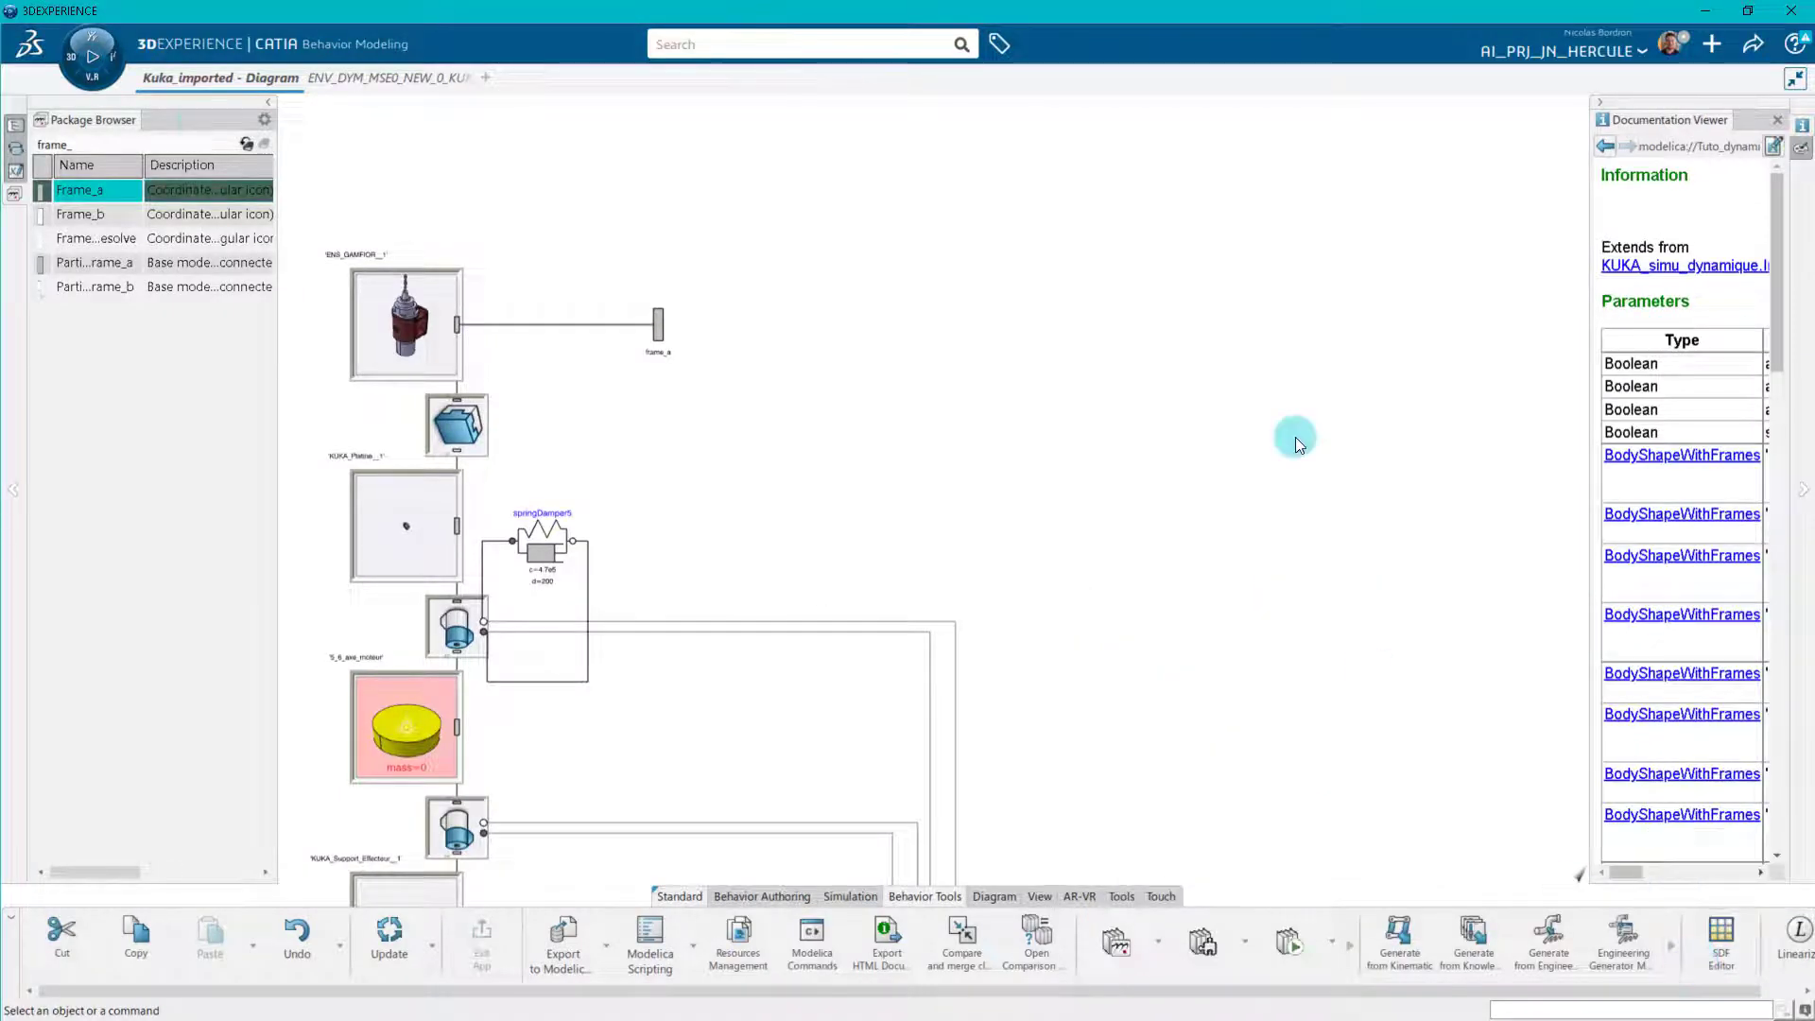
Open the icon layer of Kuka_imported and set the large orange text label to "KUKA".
left_click(247, 144)
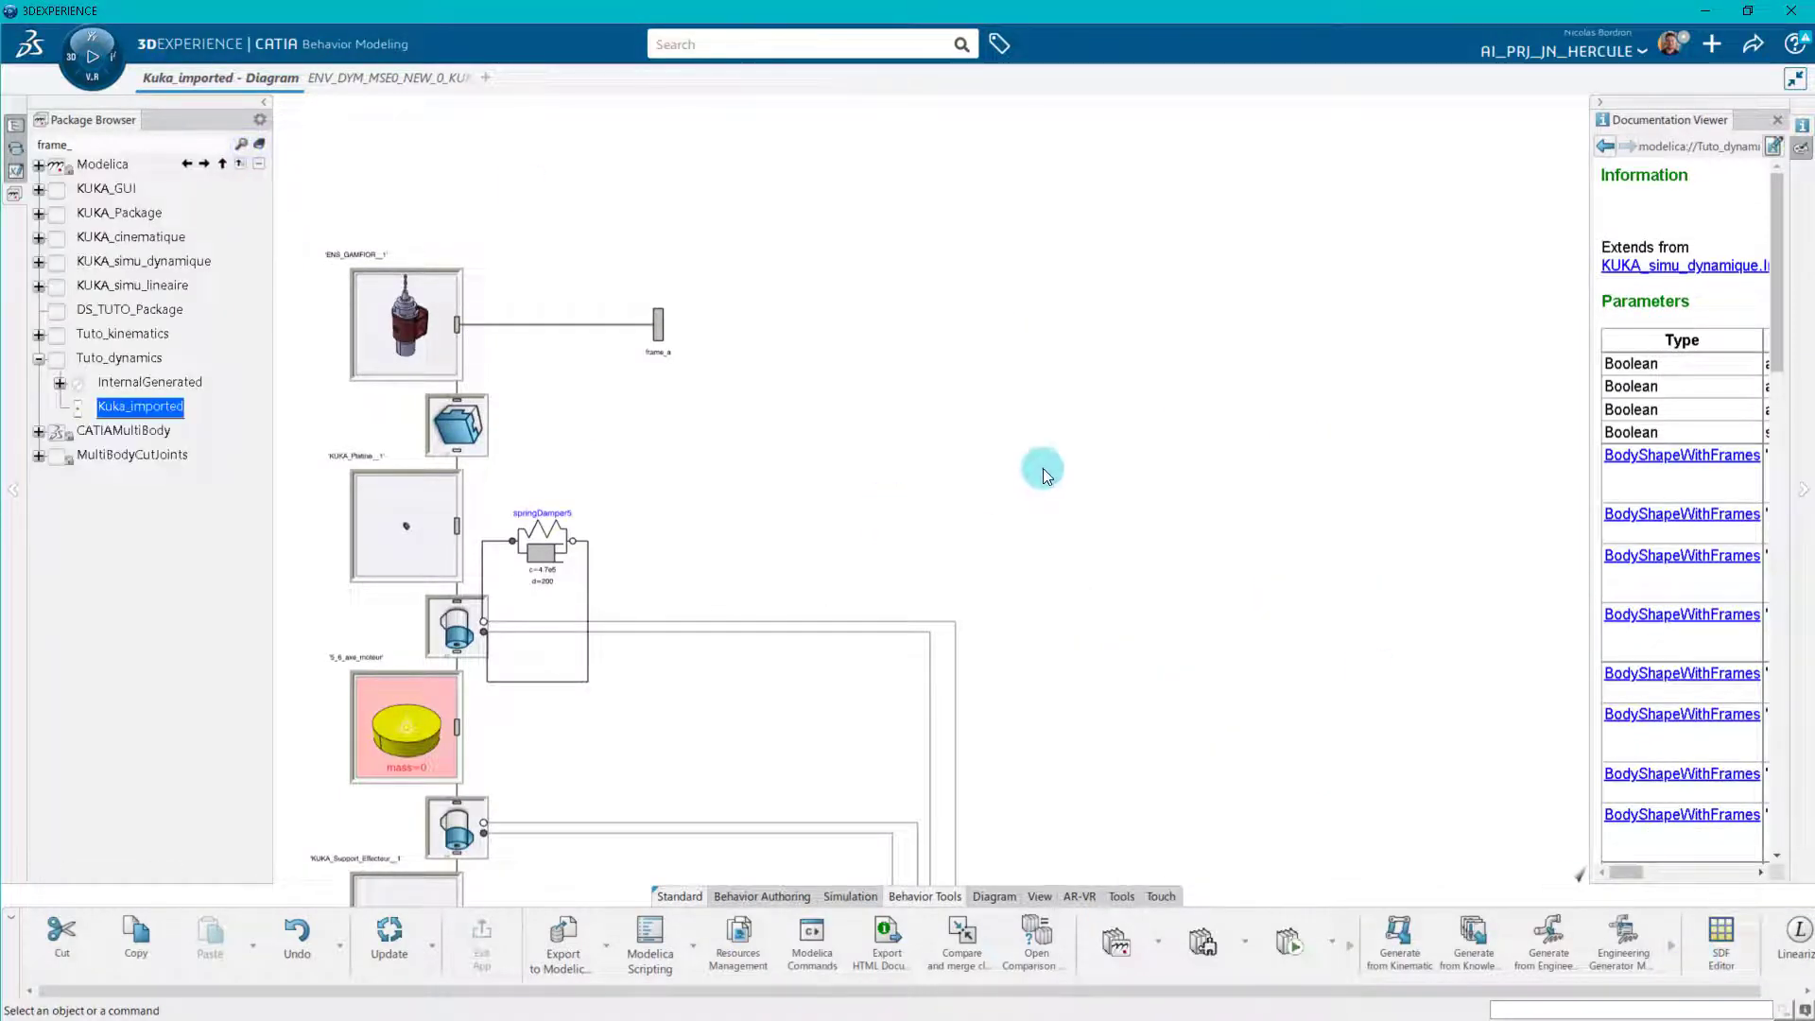
left_click(783, 896)
left_click_drag(1373, 989, 1639, 992)
left_click(1694, 945)
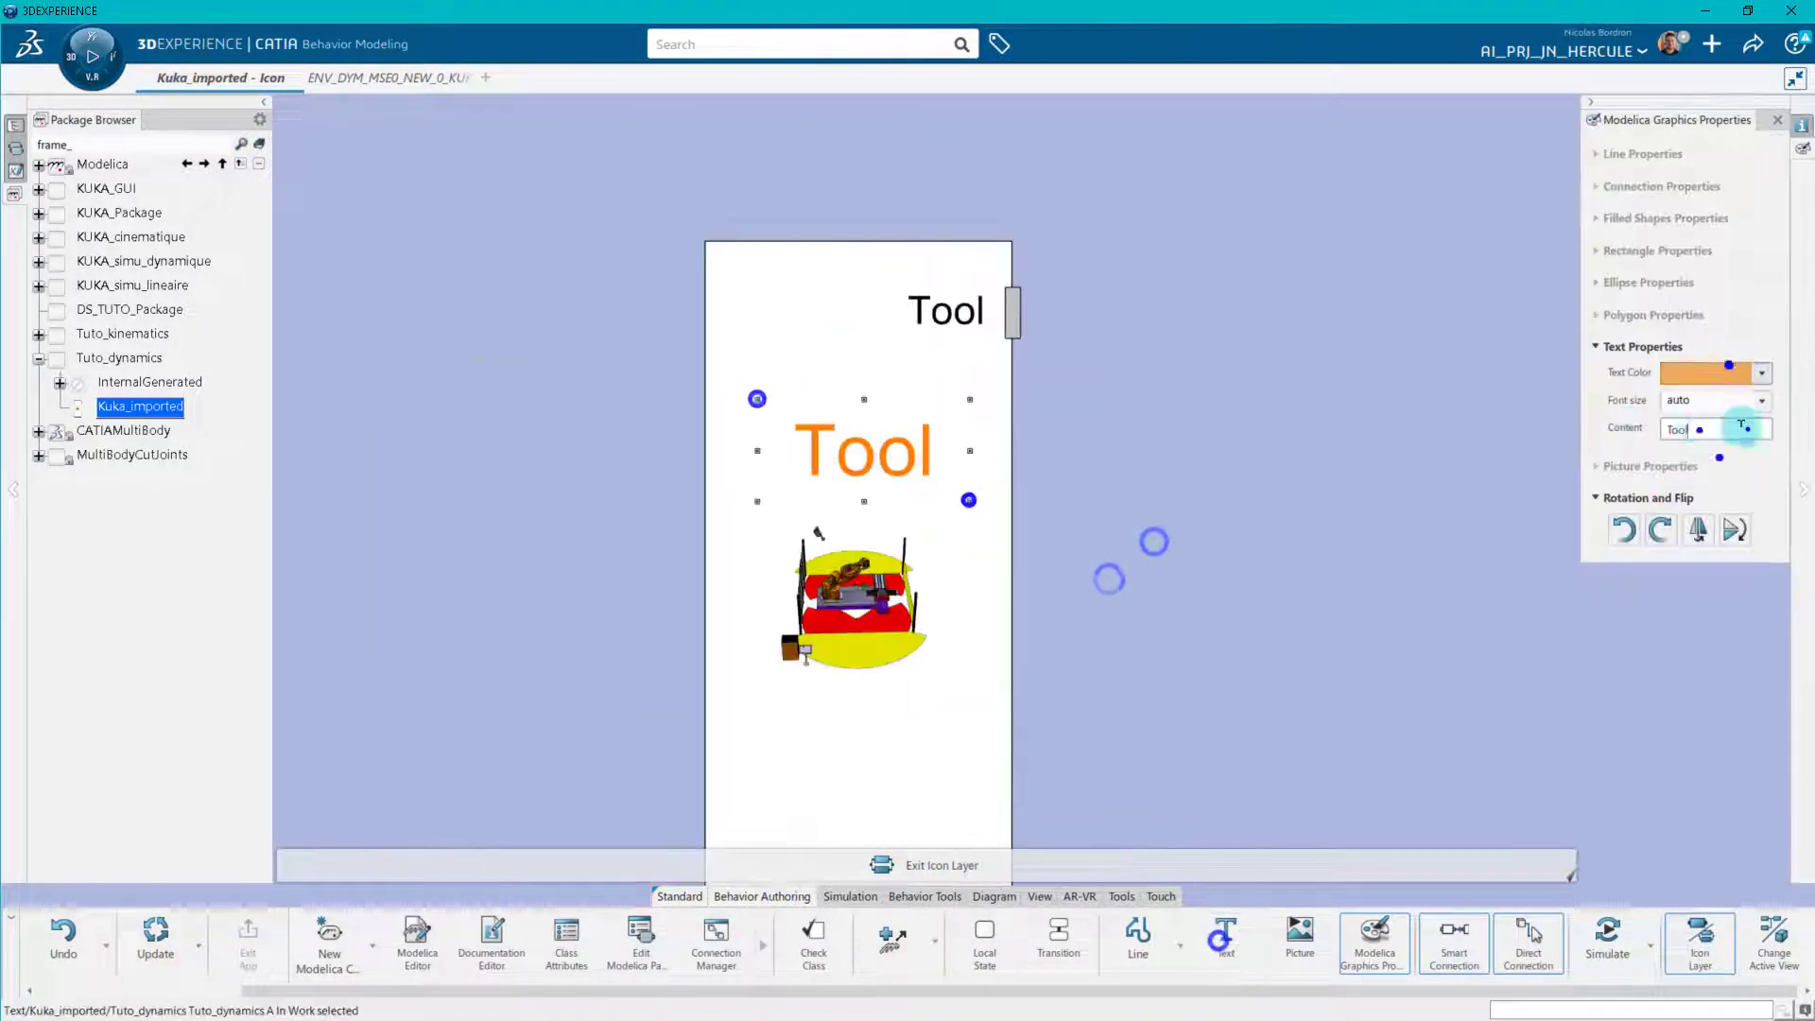
type("KUKA")
Add the text labels "for" and "Dynamics" to the Kuka_imported icon below the KUKA title.
left_click(1225, 936)
left_click_drag(815, 458, 924, 510)
type("for")
left_click(1227, 939)
left_click_drag(762, 546, 1018, 617)
type("Dynamicsd")
key("BackSpace")
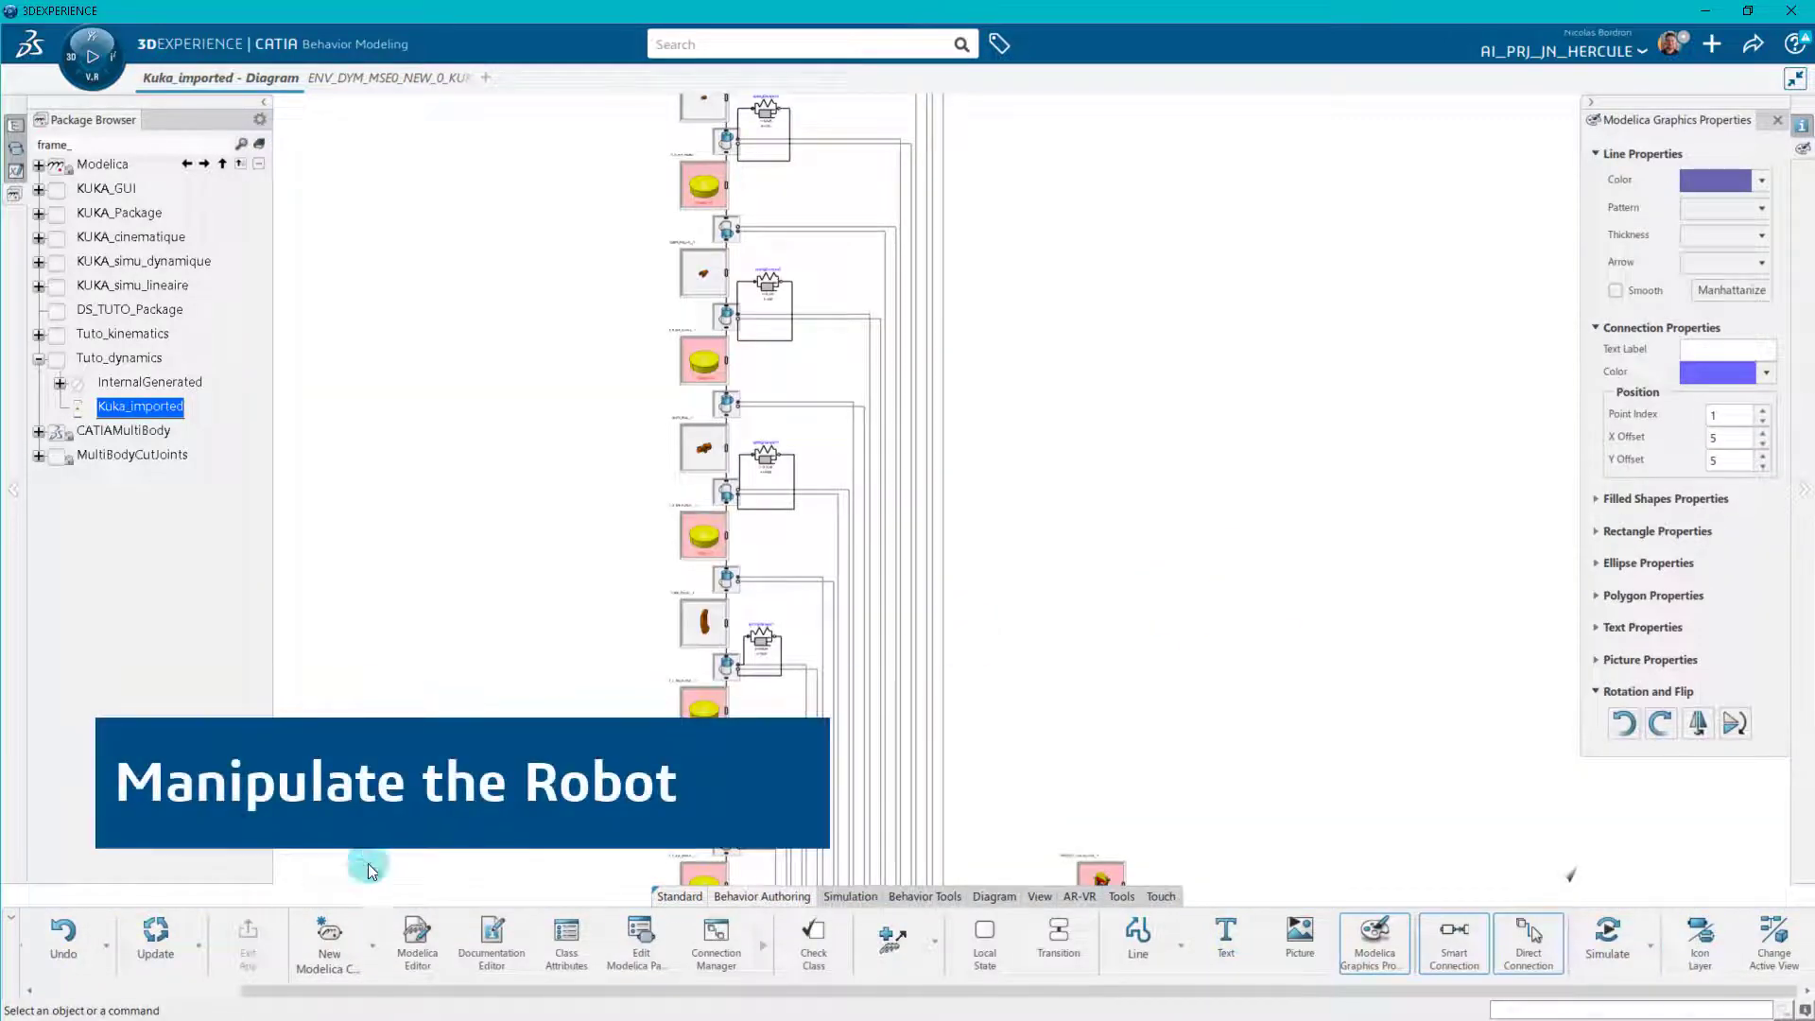
Create a new Modelica model class named Dynamic_simulation inside the Tuto_dynamics package.
left_click(329, 941)
left_click(1638, 840)
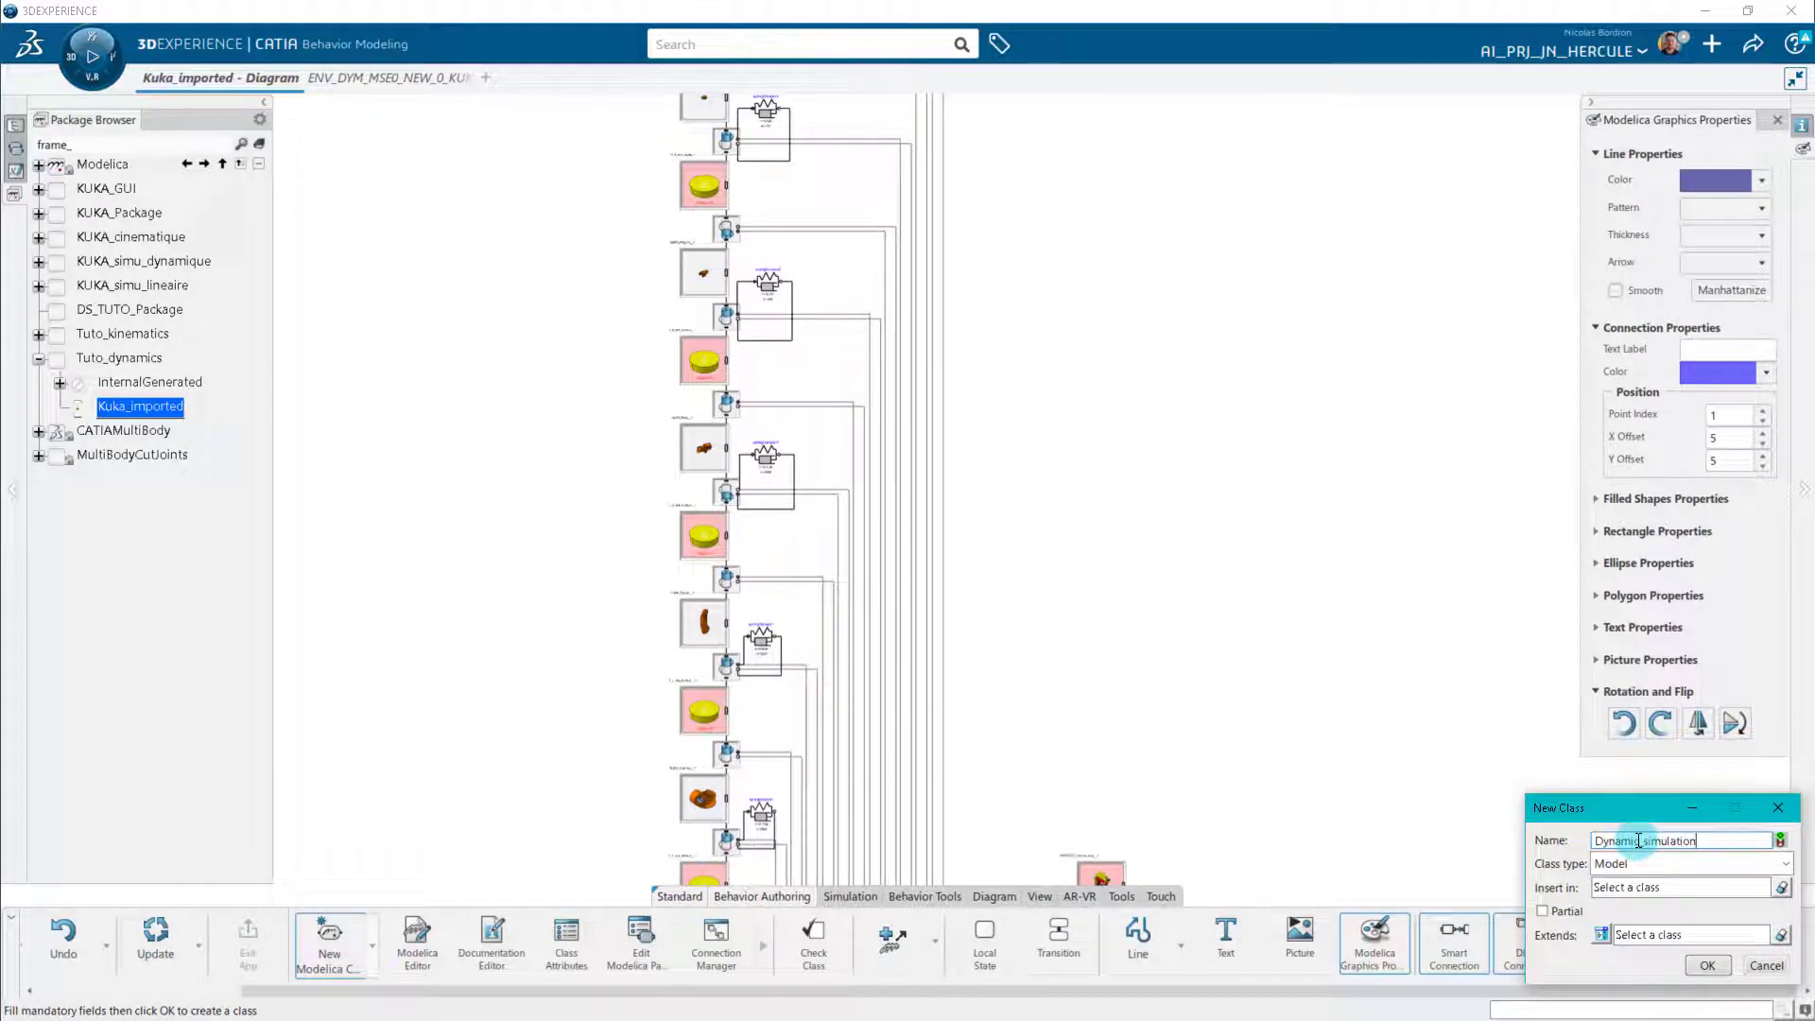
left_click(1720, 889)
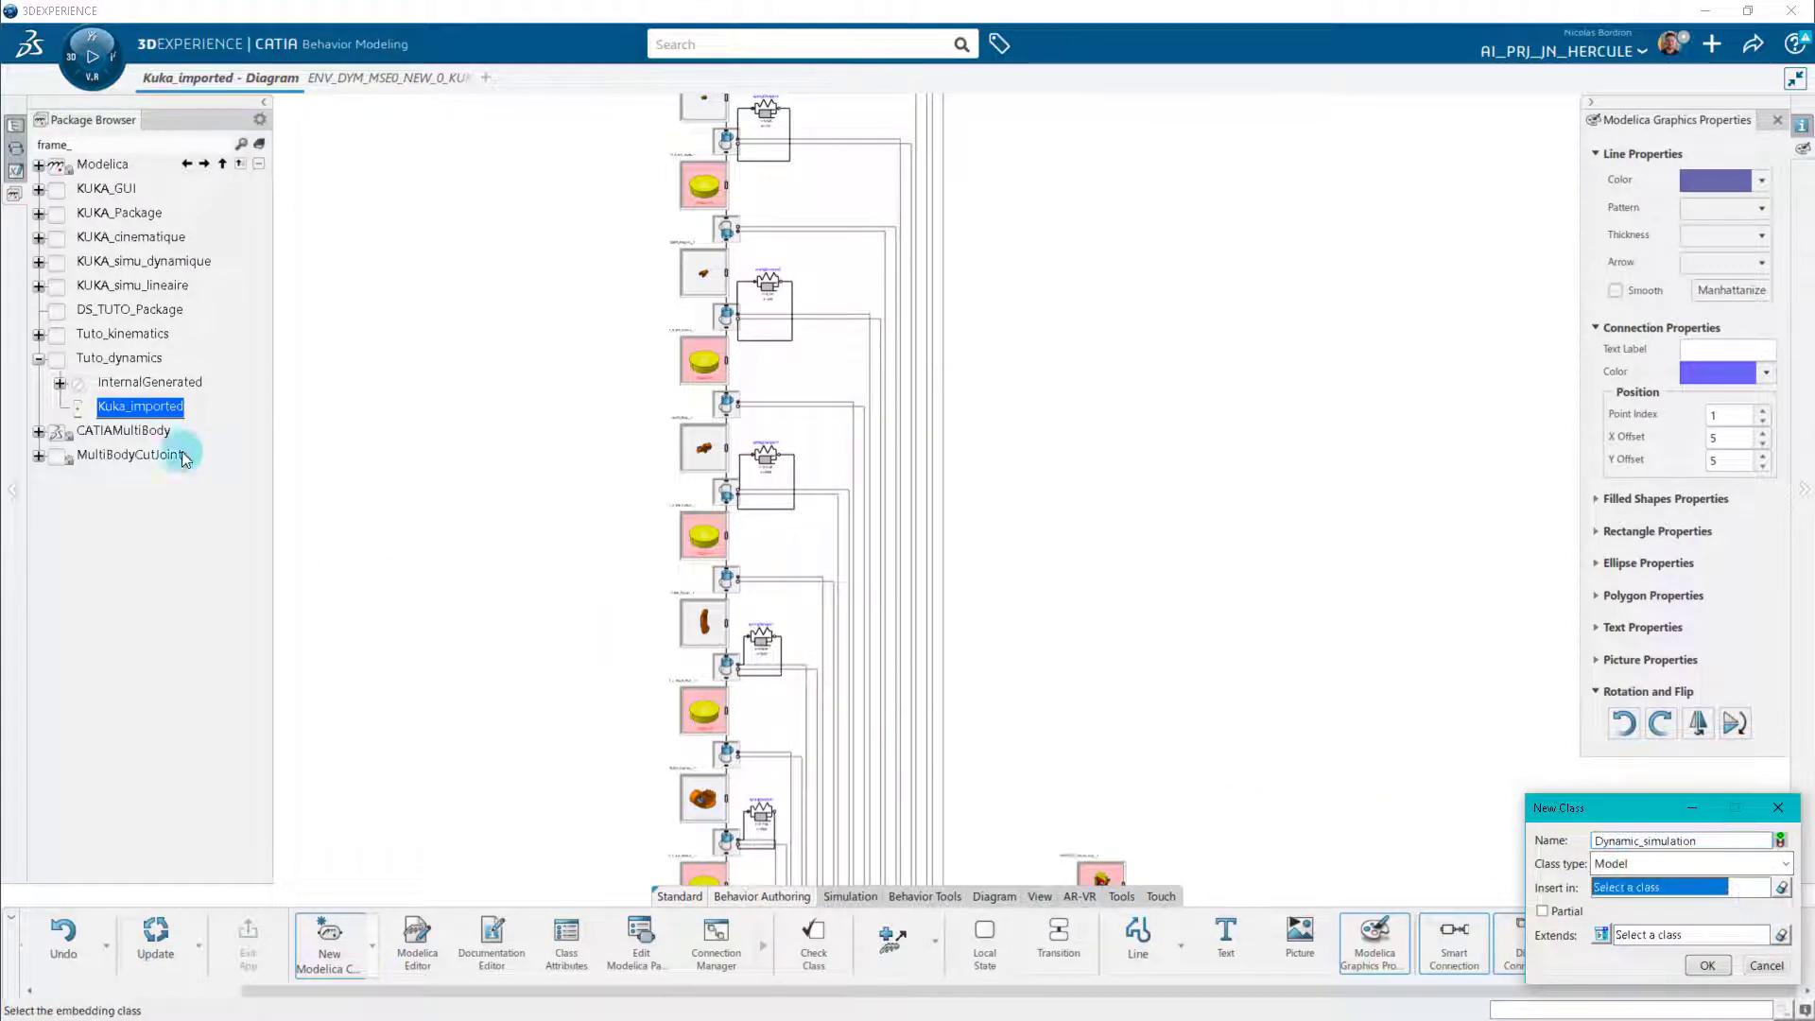
left_click(118, 358)
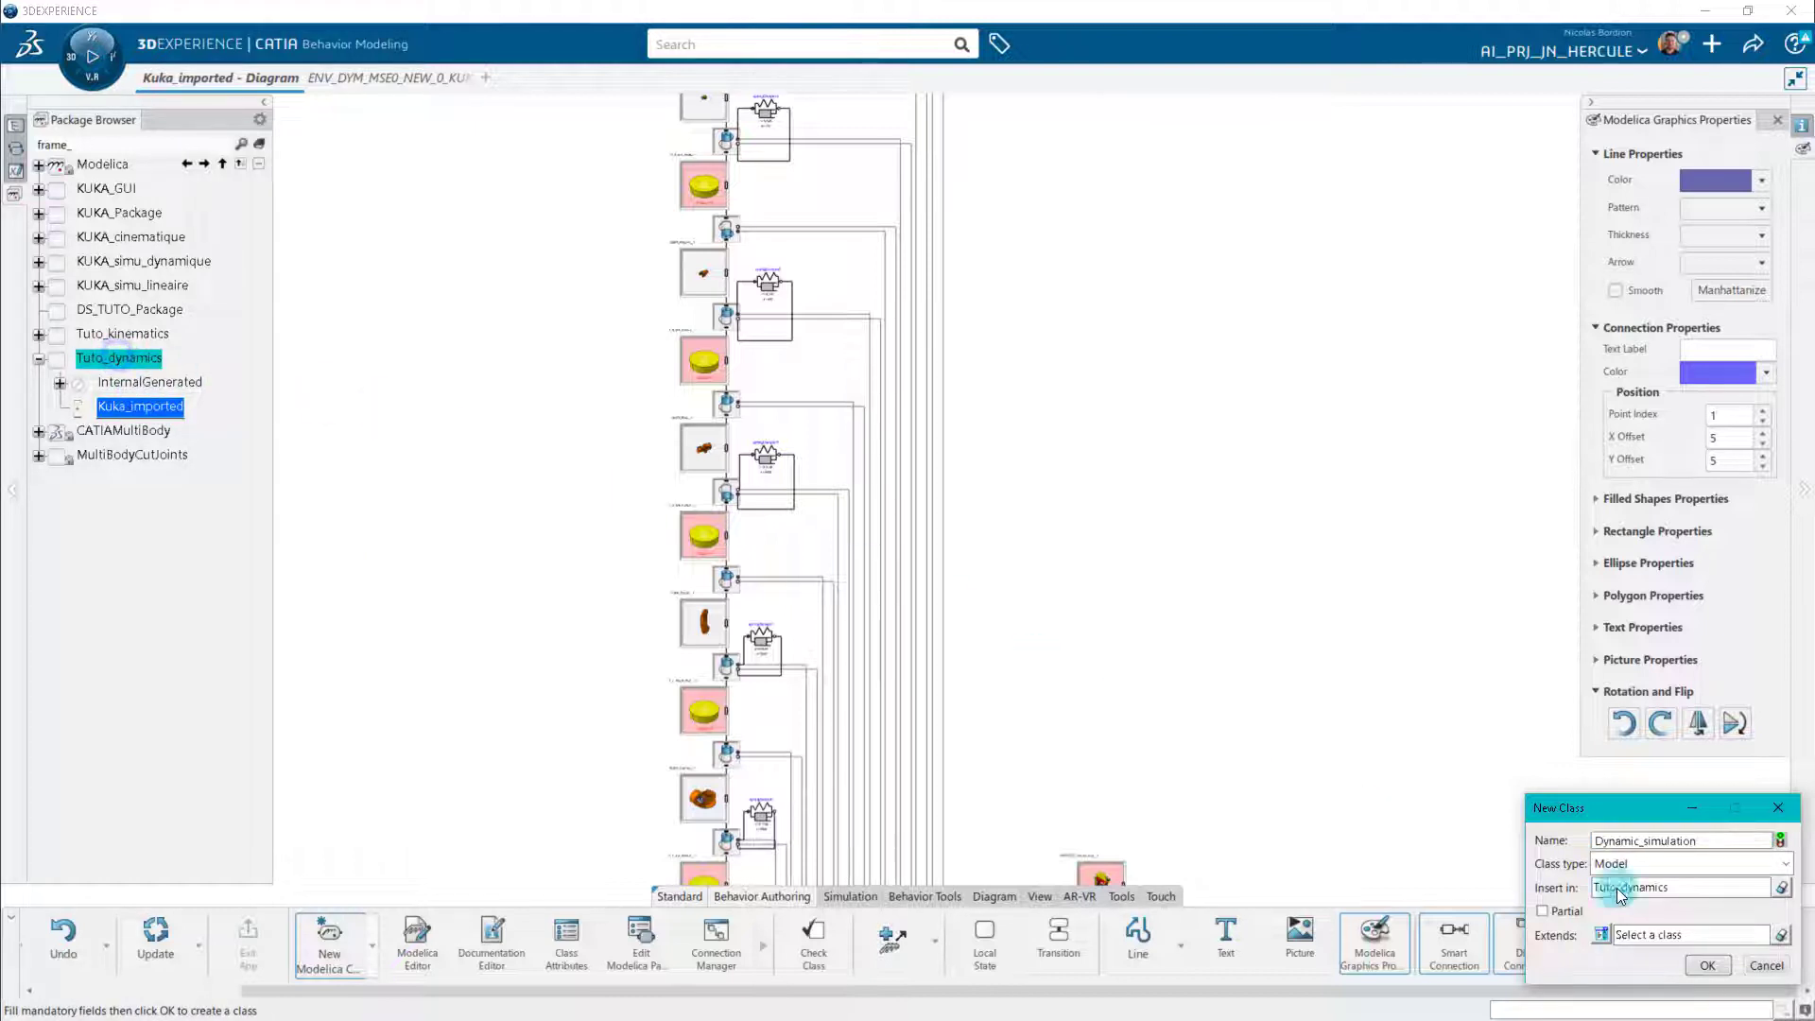
left_click(1702, 964)
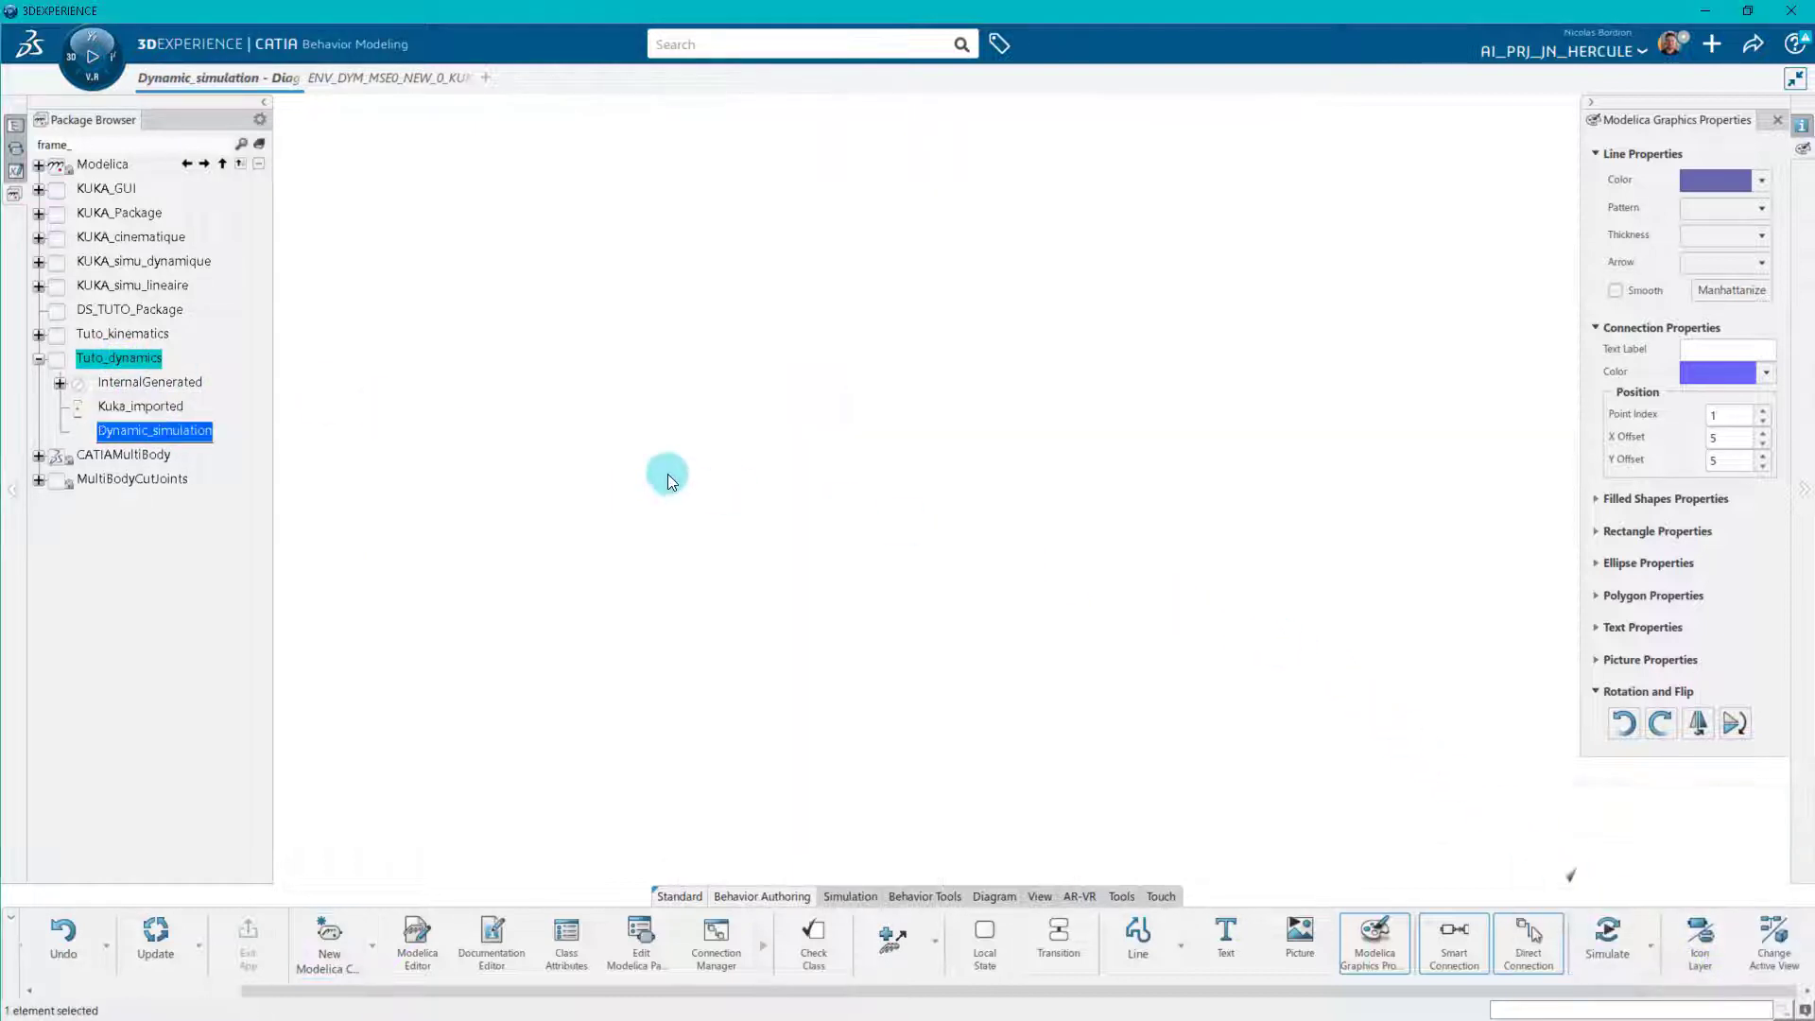
Place the Kuka_imported model in the middle of the empty Dynamic_simulation diagram.
left_click_drag(140, 406, 795, 468)
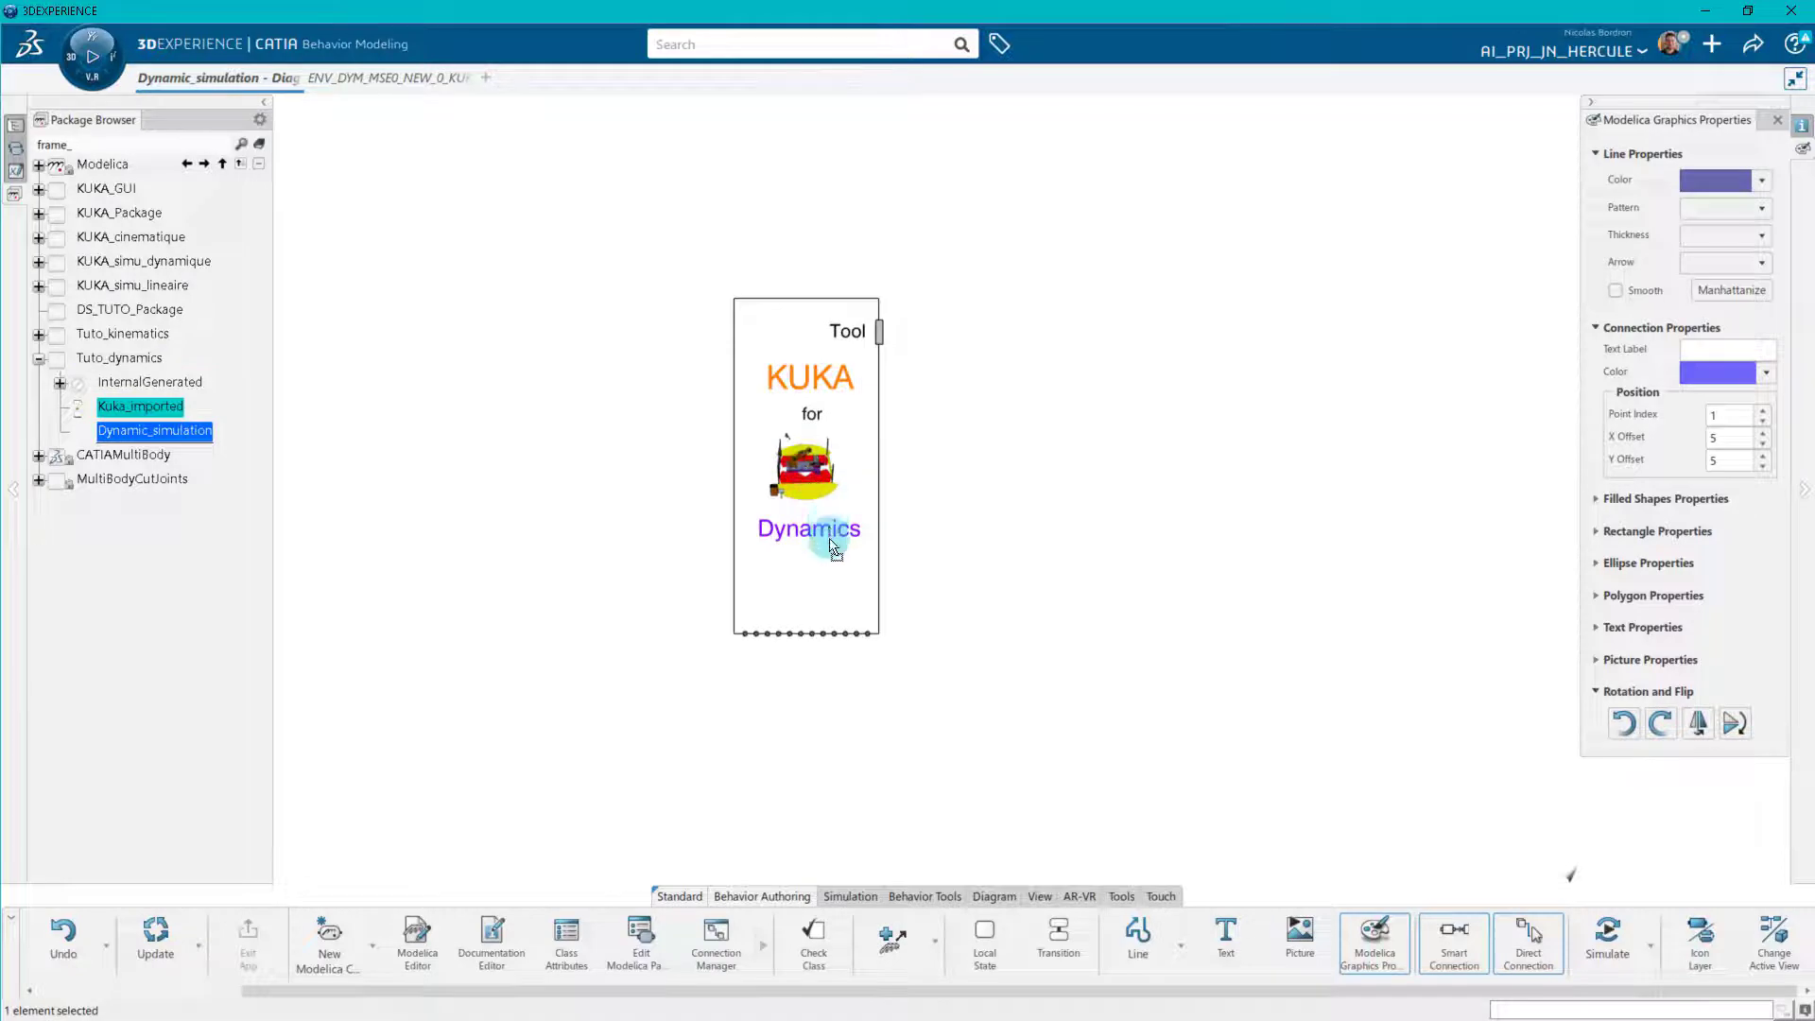
left_click_drag(830, 541, 813, 474)
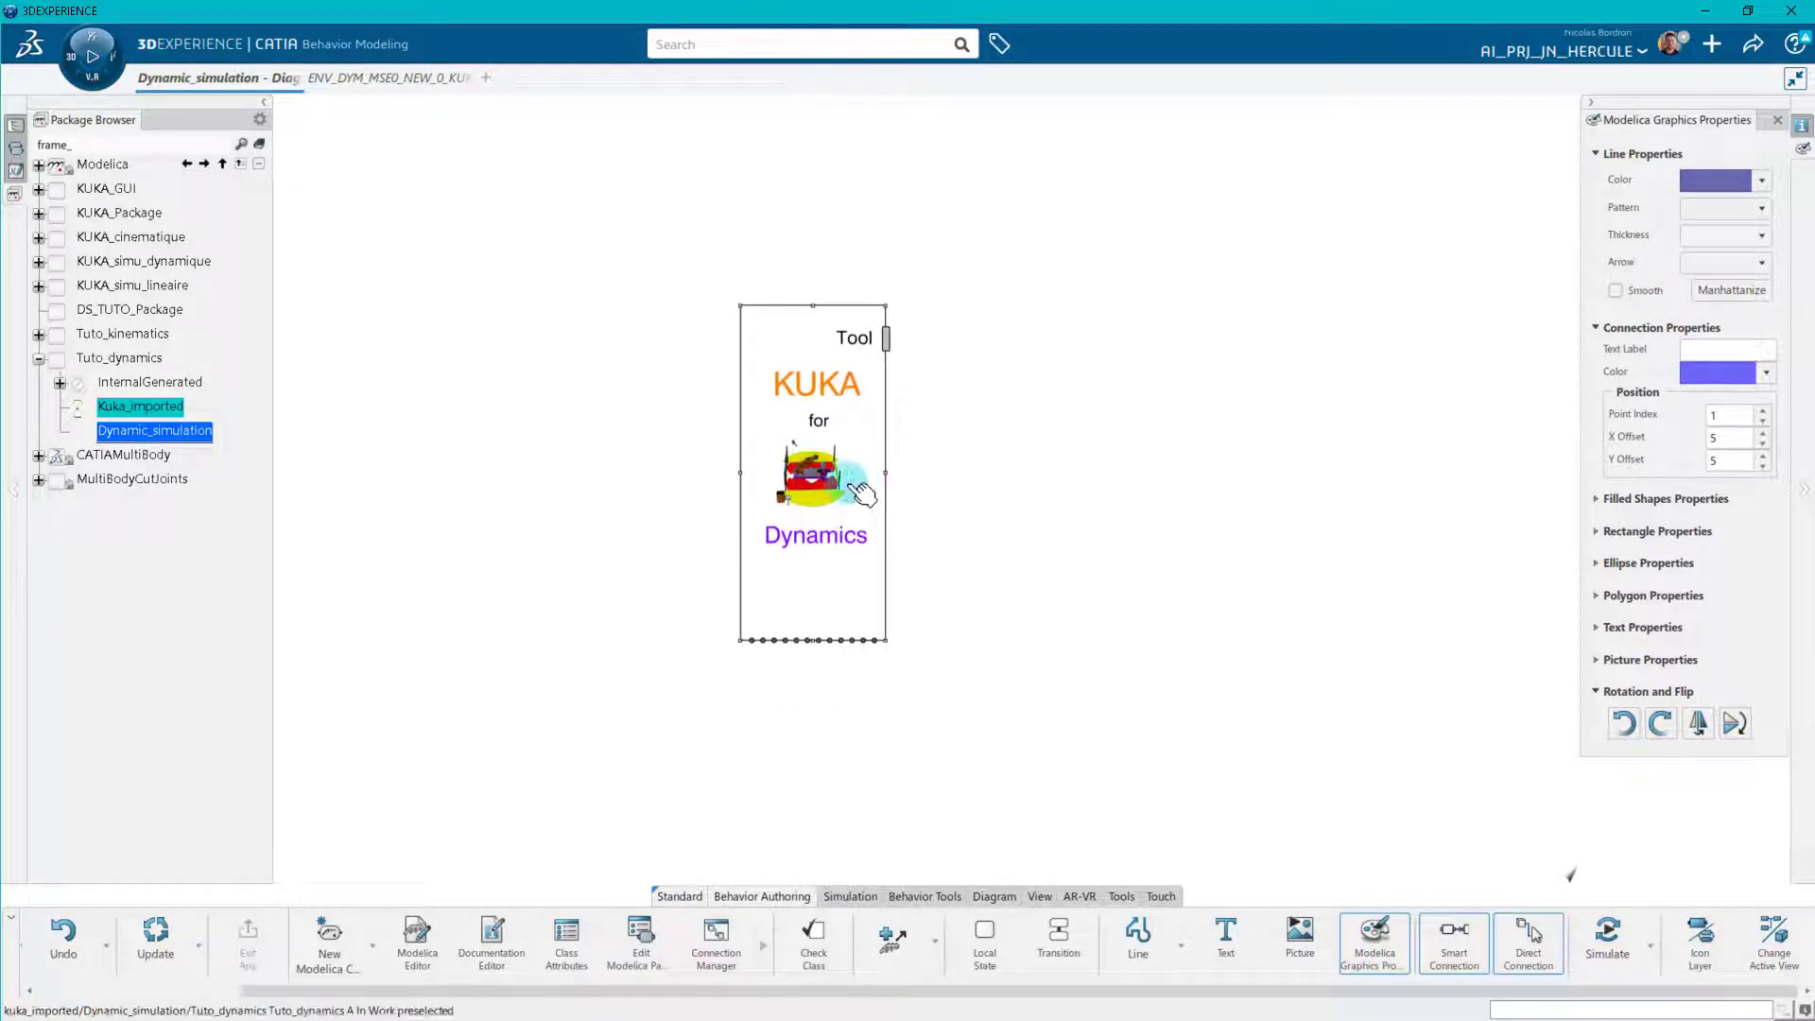
left_click(944, 490)
Copy the Kuka_Set_Pos_Cor class from the Tuto_kinematics package into the Tuto_dynamics package.
left_click(38, 334)
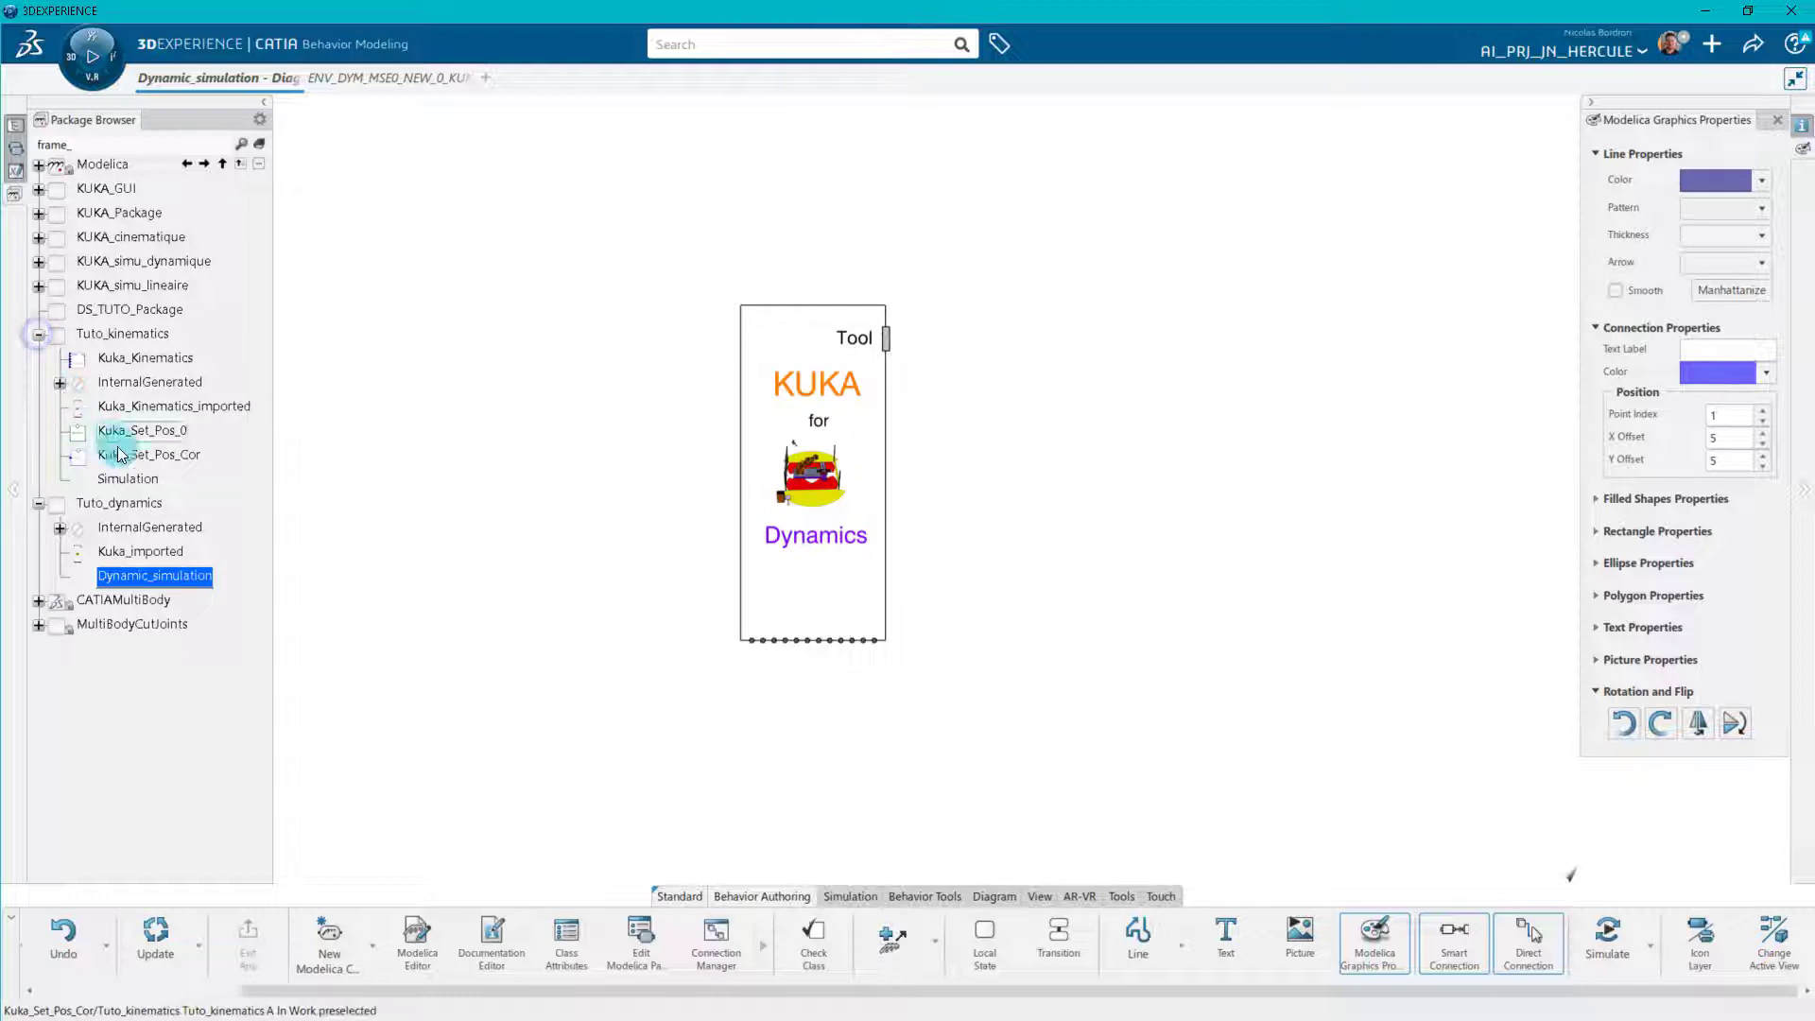
right_click(177, 455)
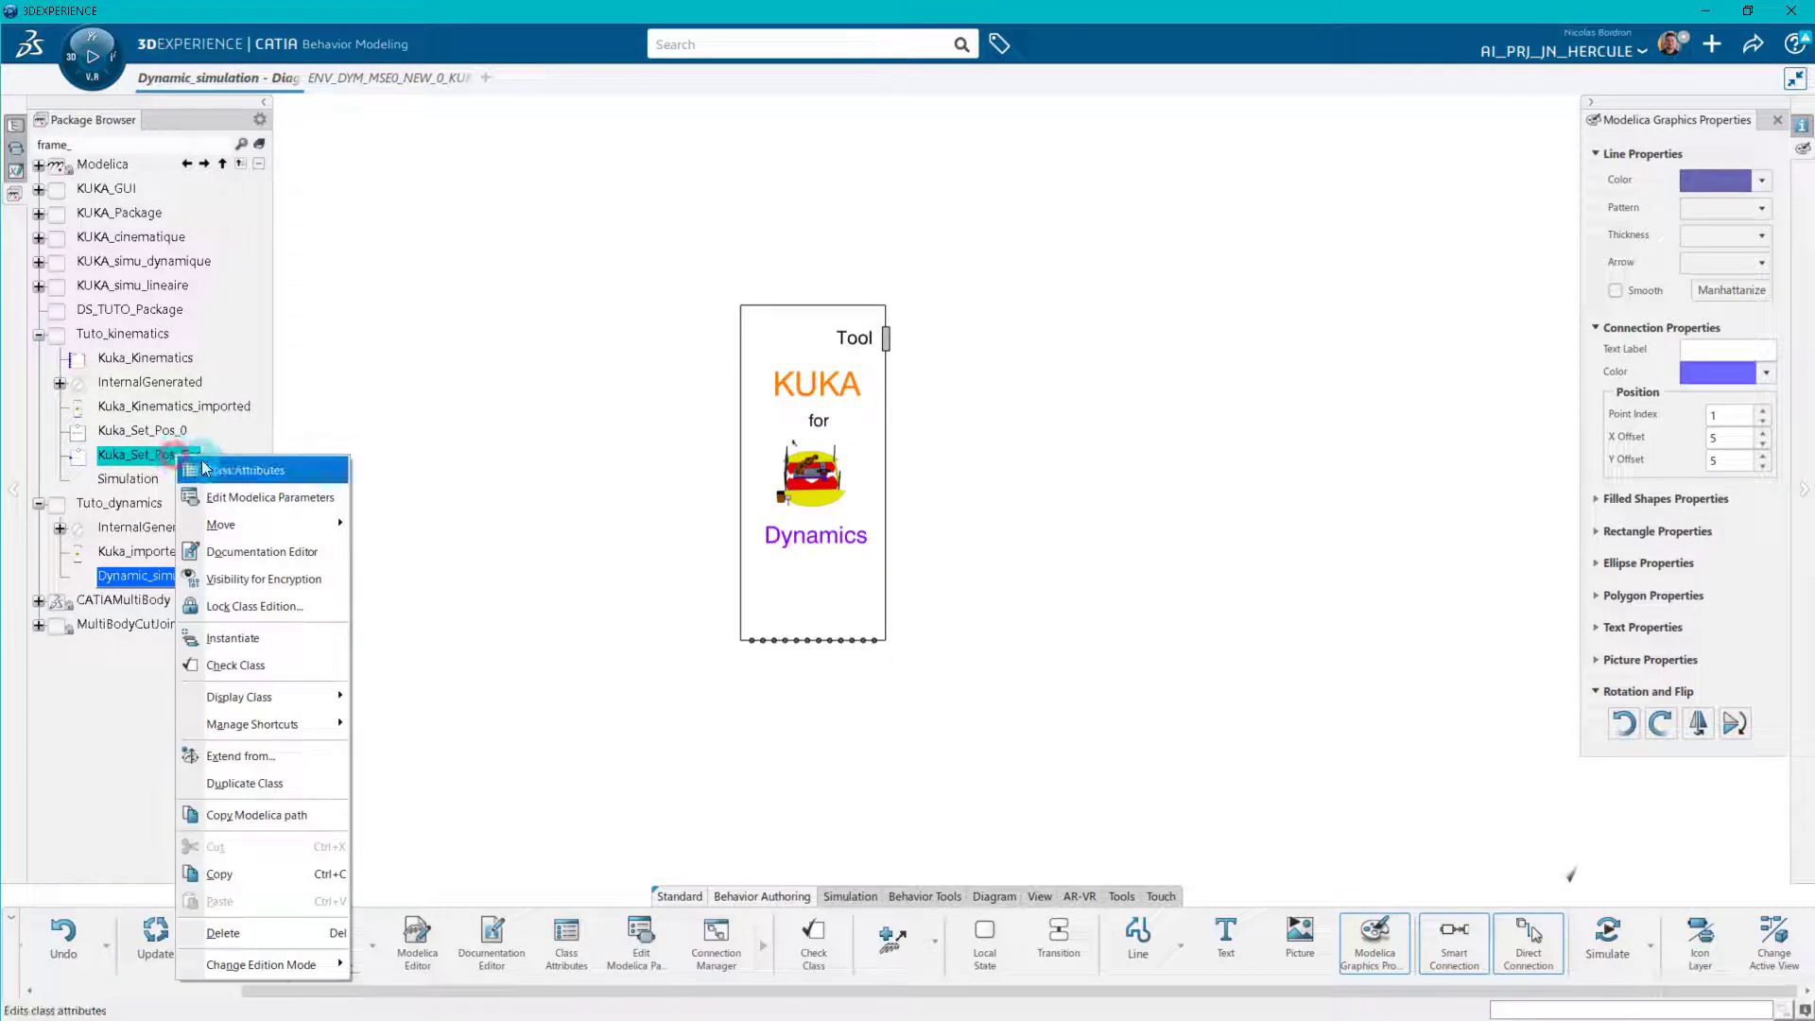
left_click(290, 876)
left_click(122, 505)
right_click(125, 509)
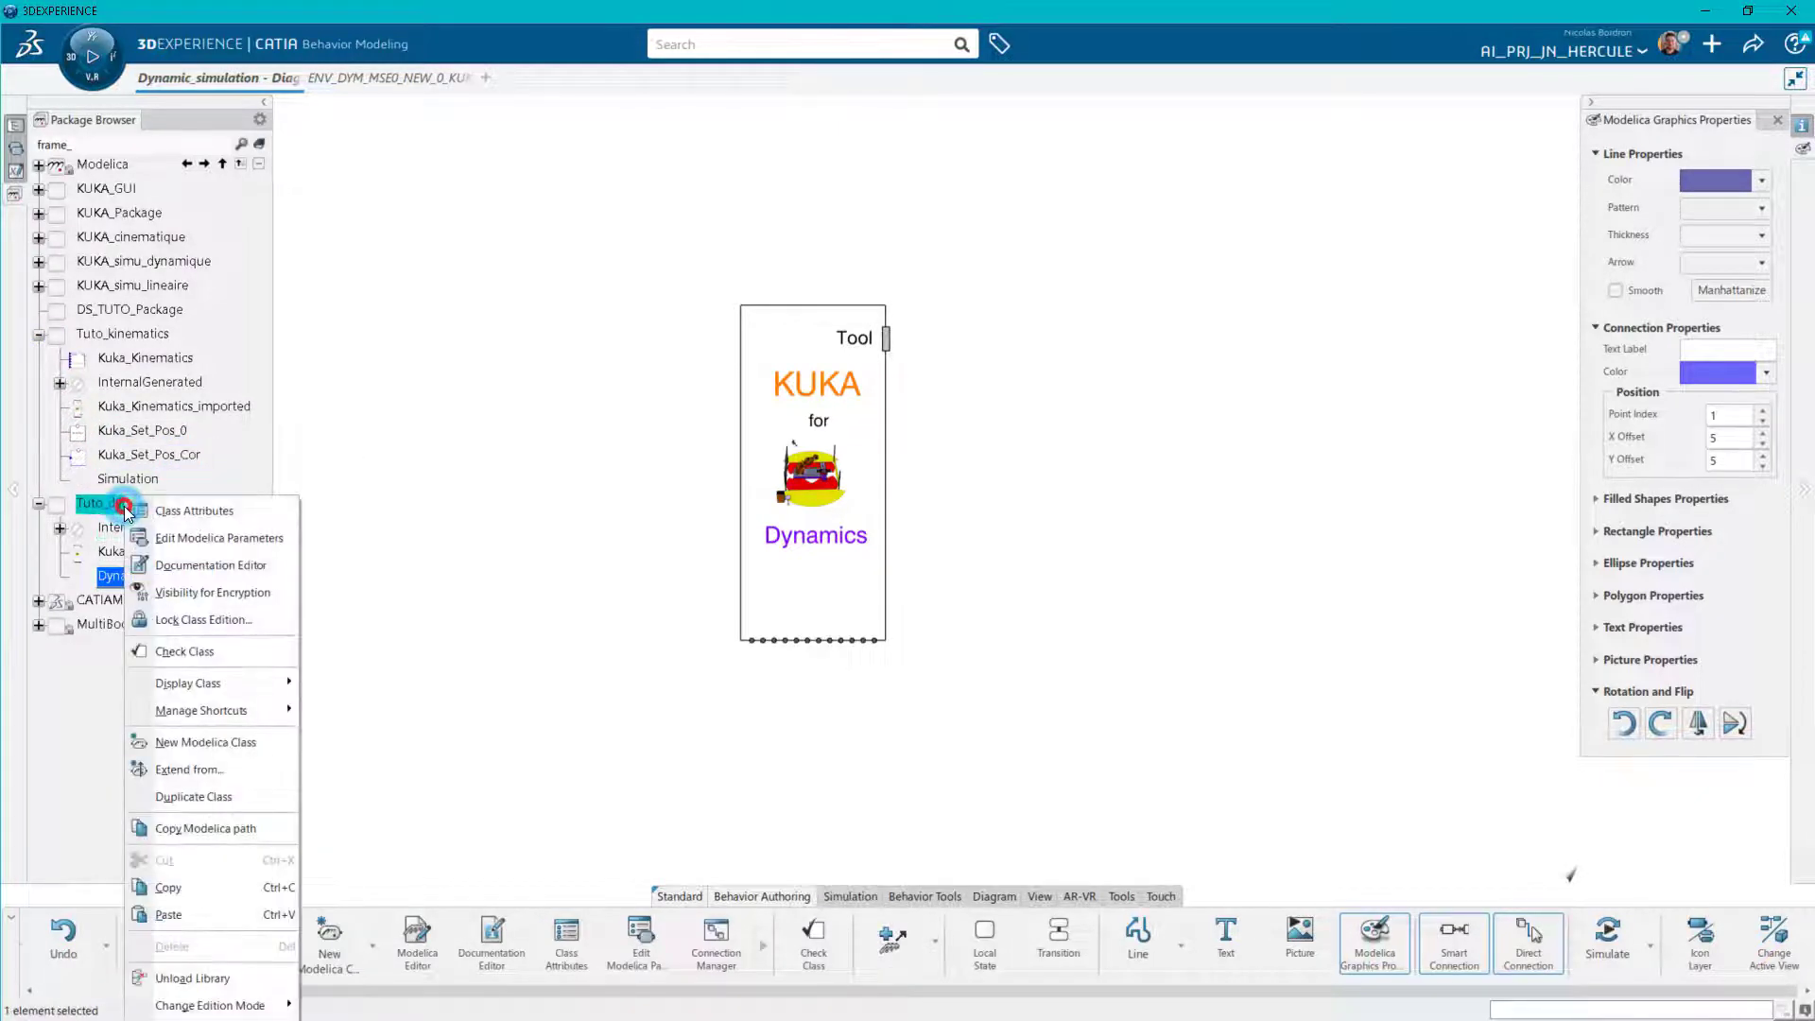
left_click(189, 914)
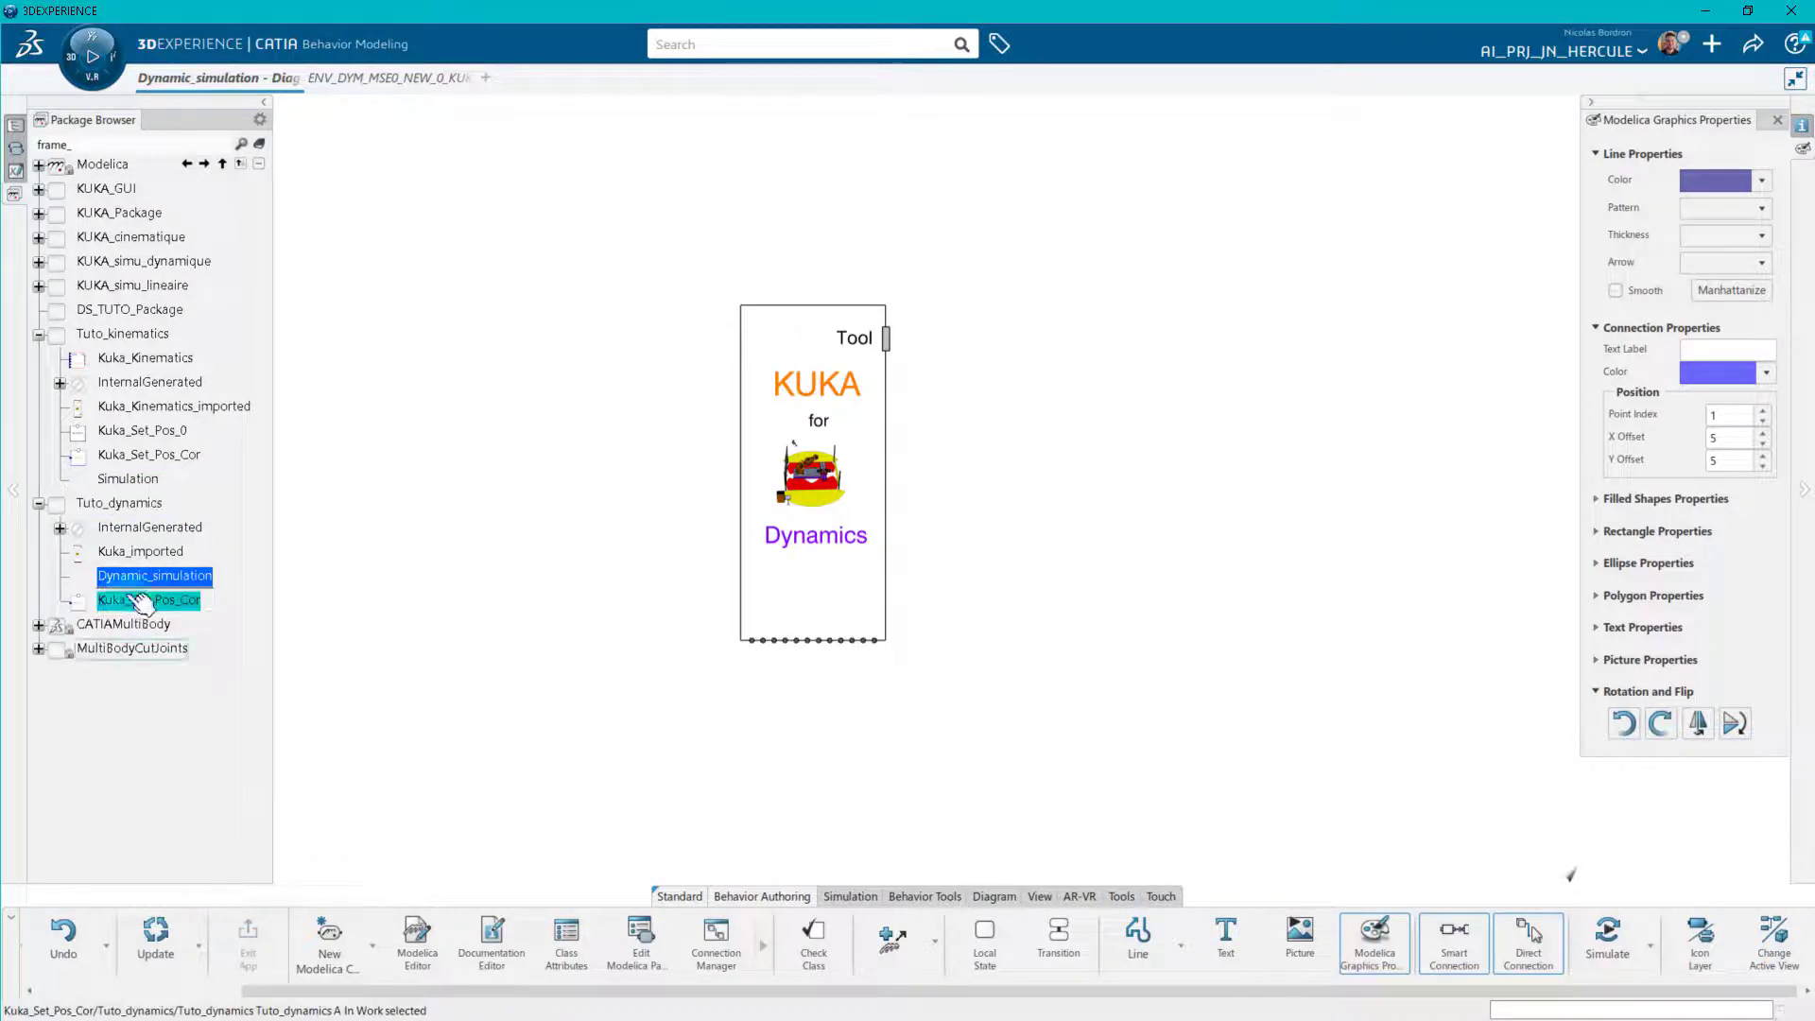
left_click(38, 334)
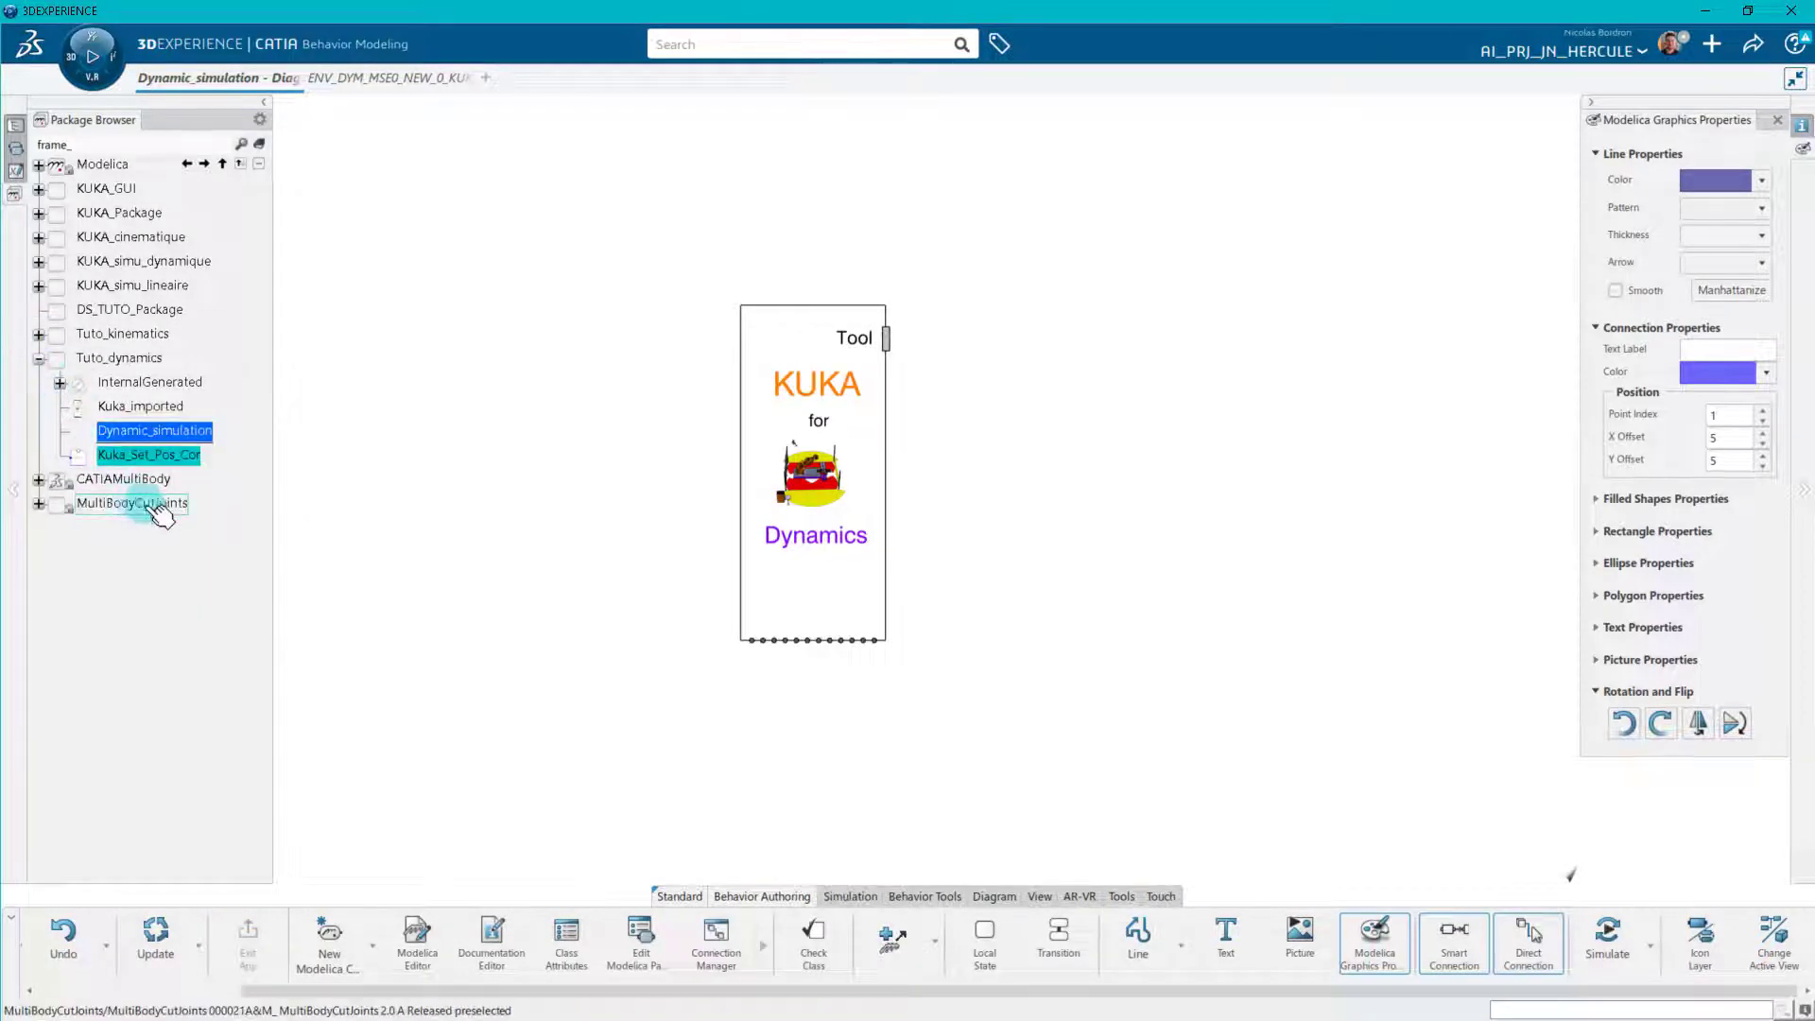
Place Kuka_Set_Pos_Cor below the robot block and connect its flange_b to the A1 to A6 angle ports, choosing the flange index for each.
left_click_drag(175, 455, 735, 756)
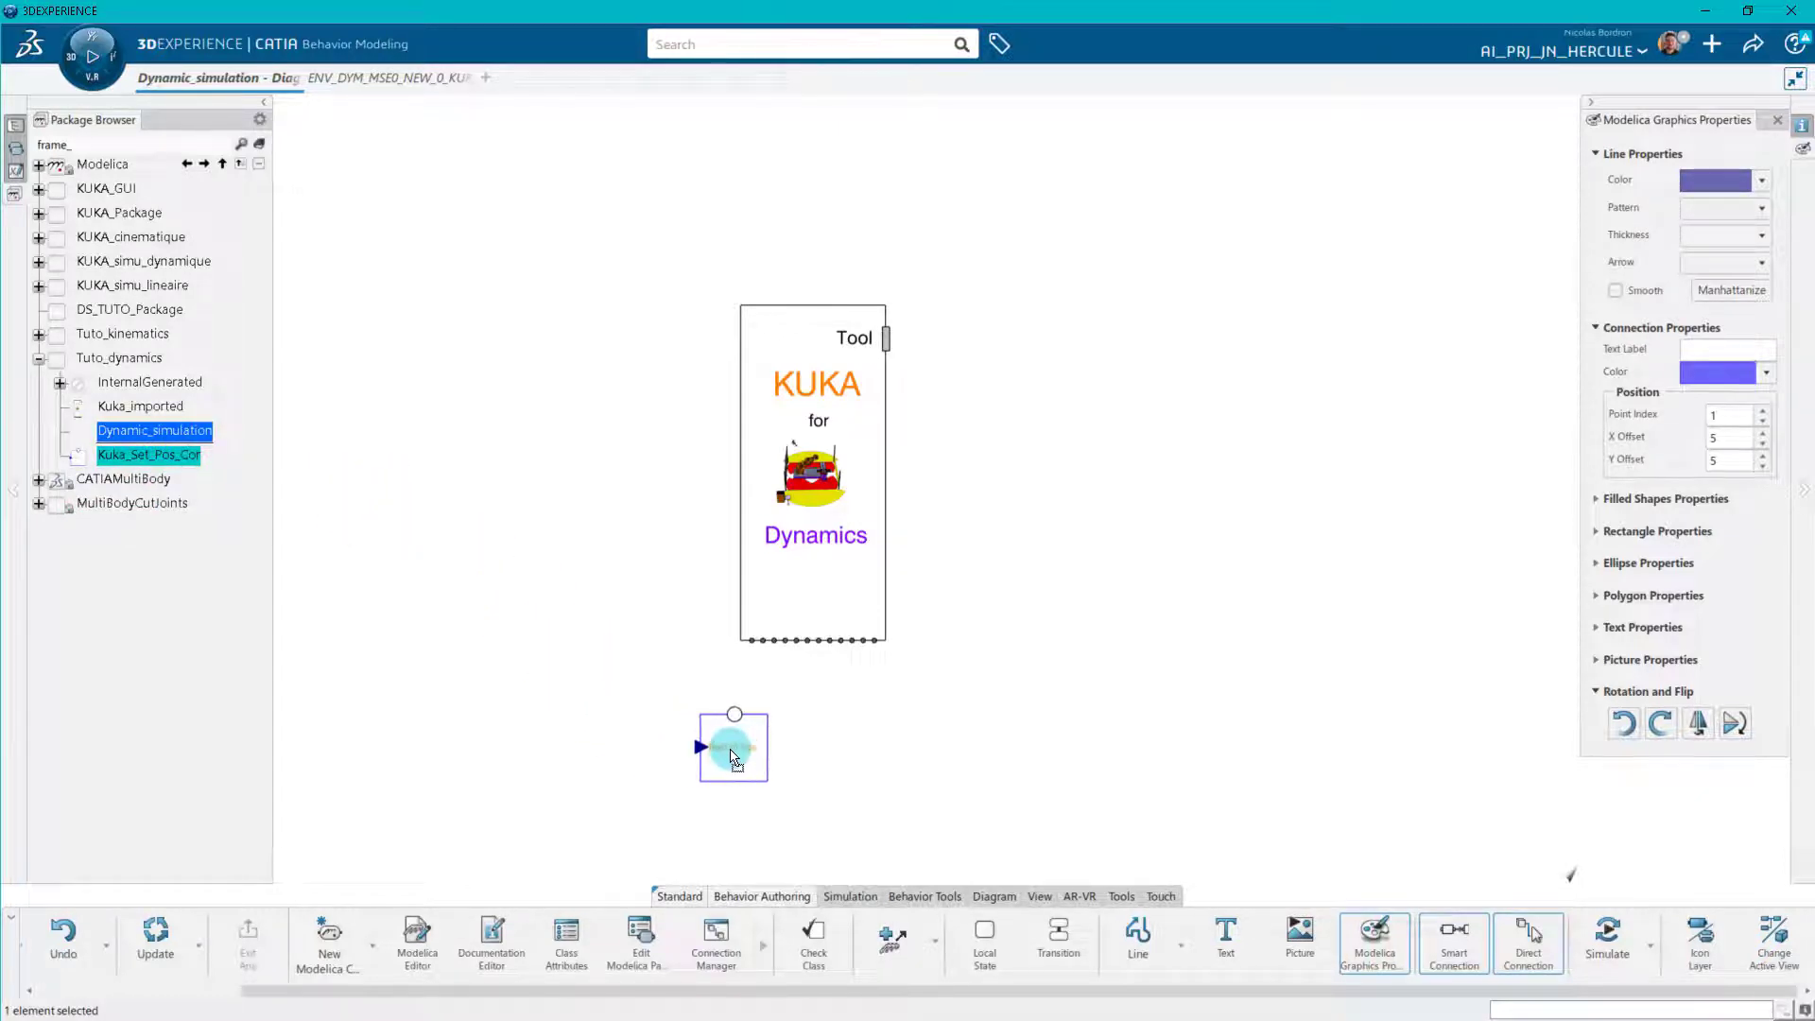
scroll(832, 766, "up", 5)
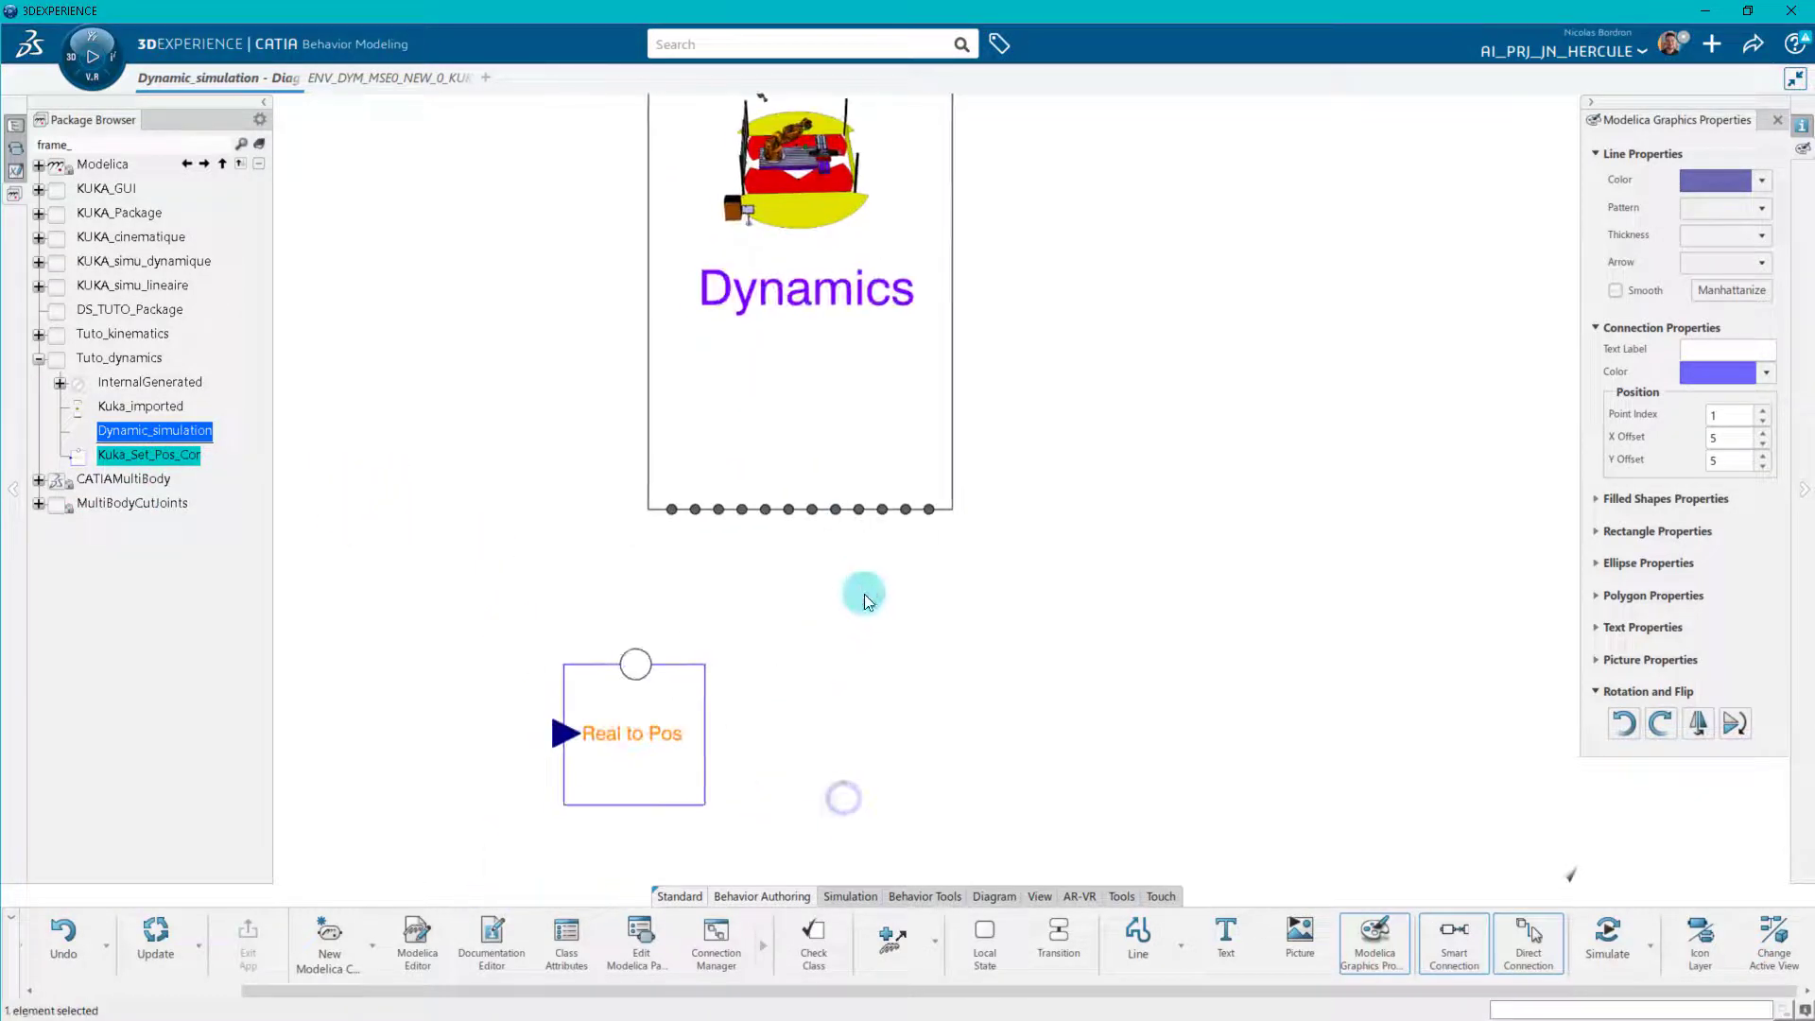
left_click(637, 664)
left_click(672, 509)
left_click(1380, 914)
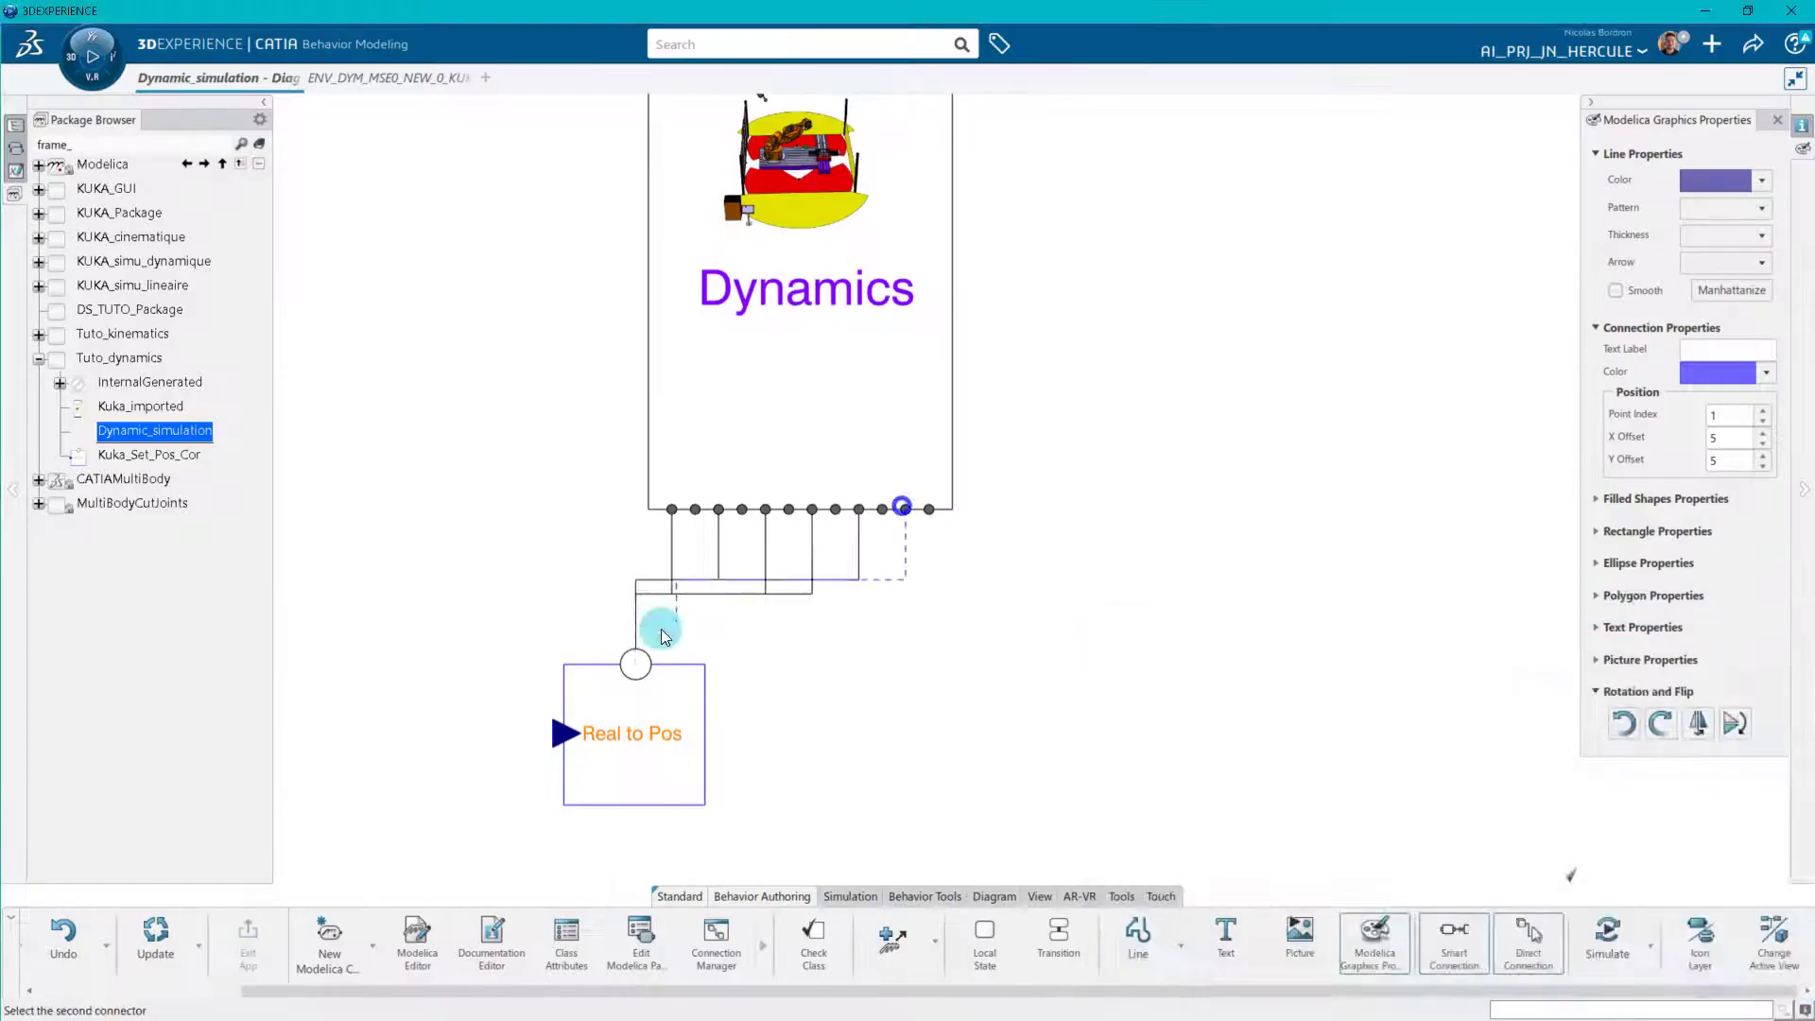
left_click(906, 510)
left_click(1347, 938)
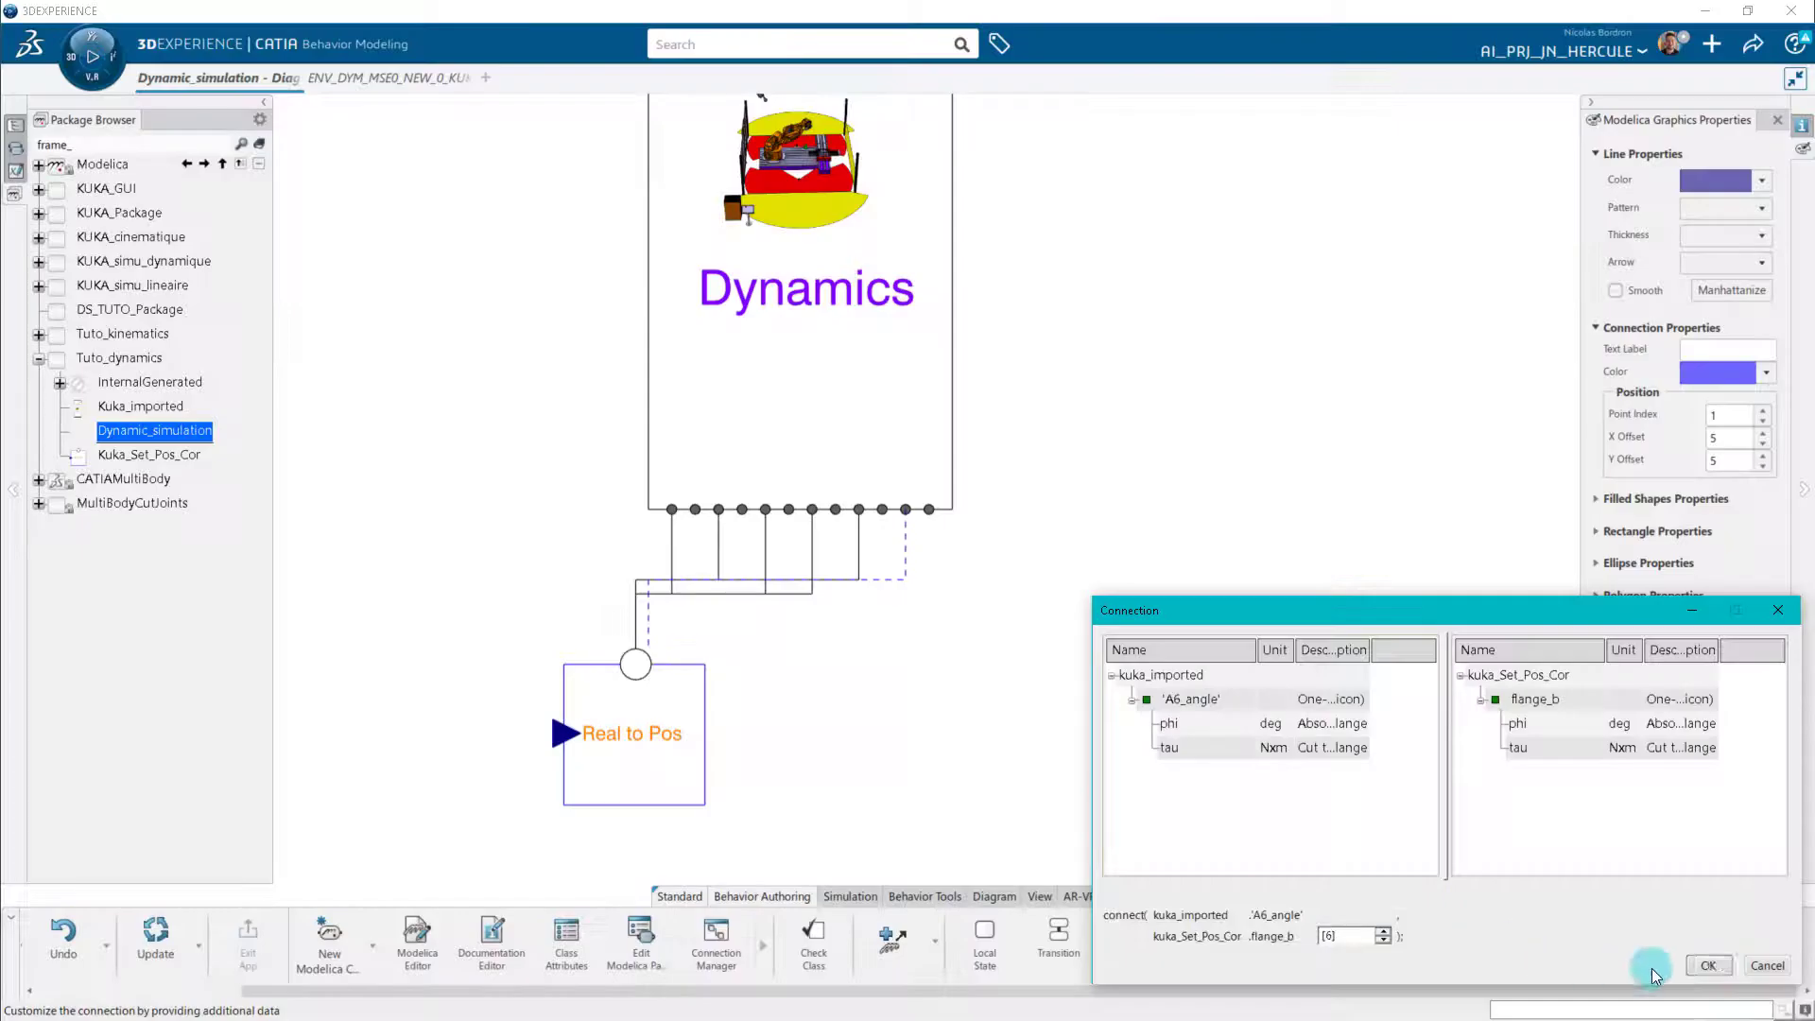
left_click(1708, 964)
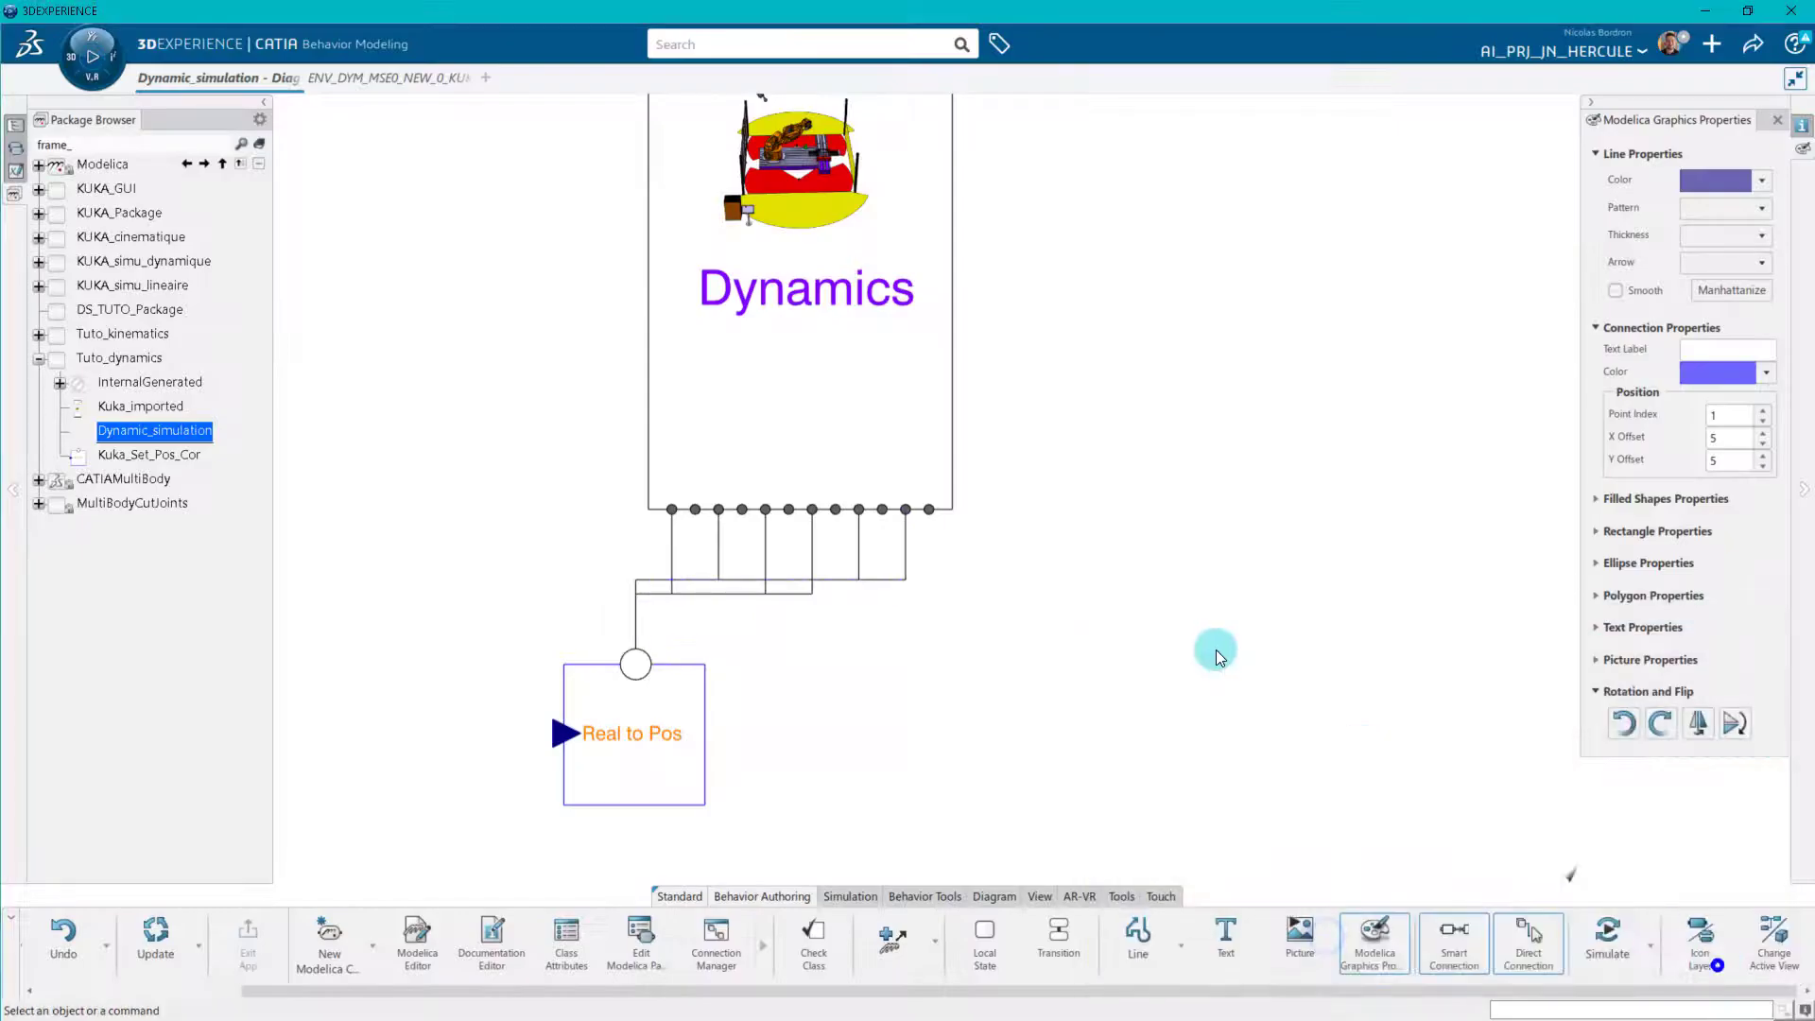
Search the packages for "const" and place a Constant block beside the input of the Real to Pos block.
left_click(130, 143)
type("const")
left_click_drag(95, 213, 397, 751)
left_click_drag(459, 677, 508, 635)
left_click_drag(502, 635, 458, 619)
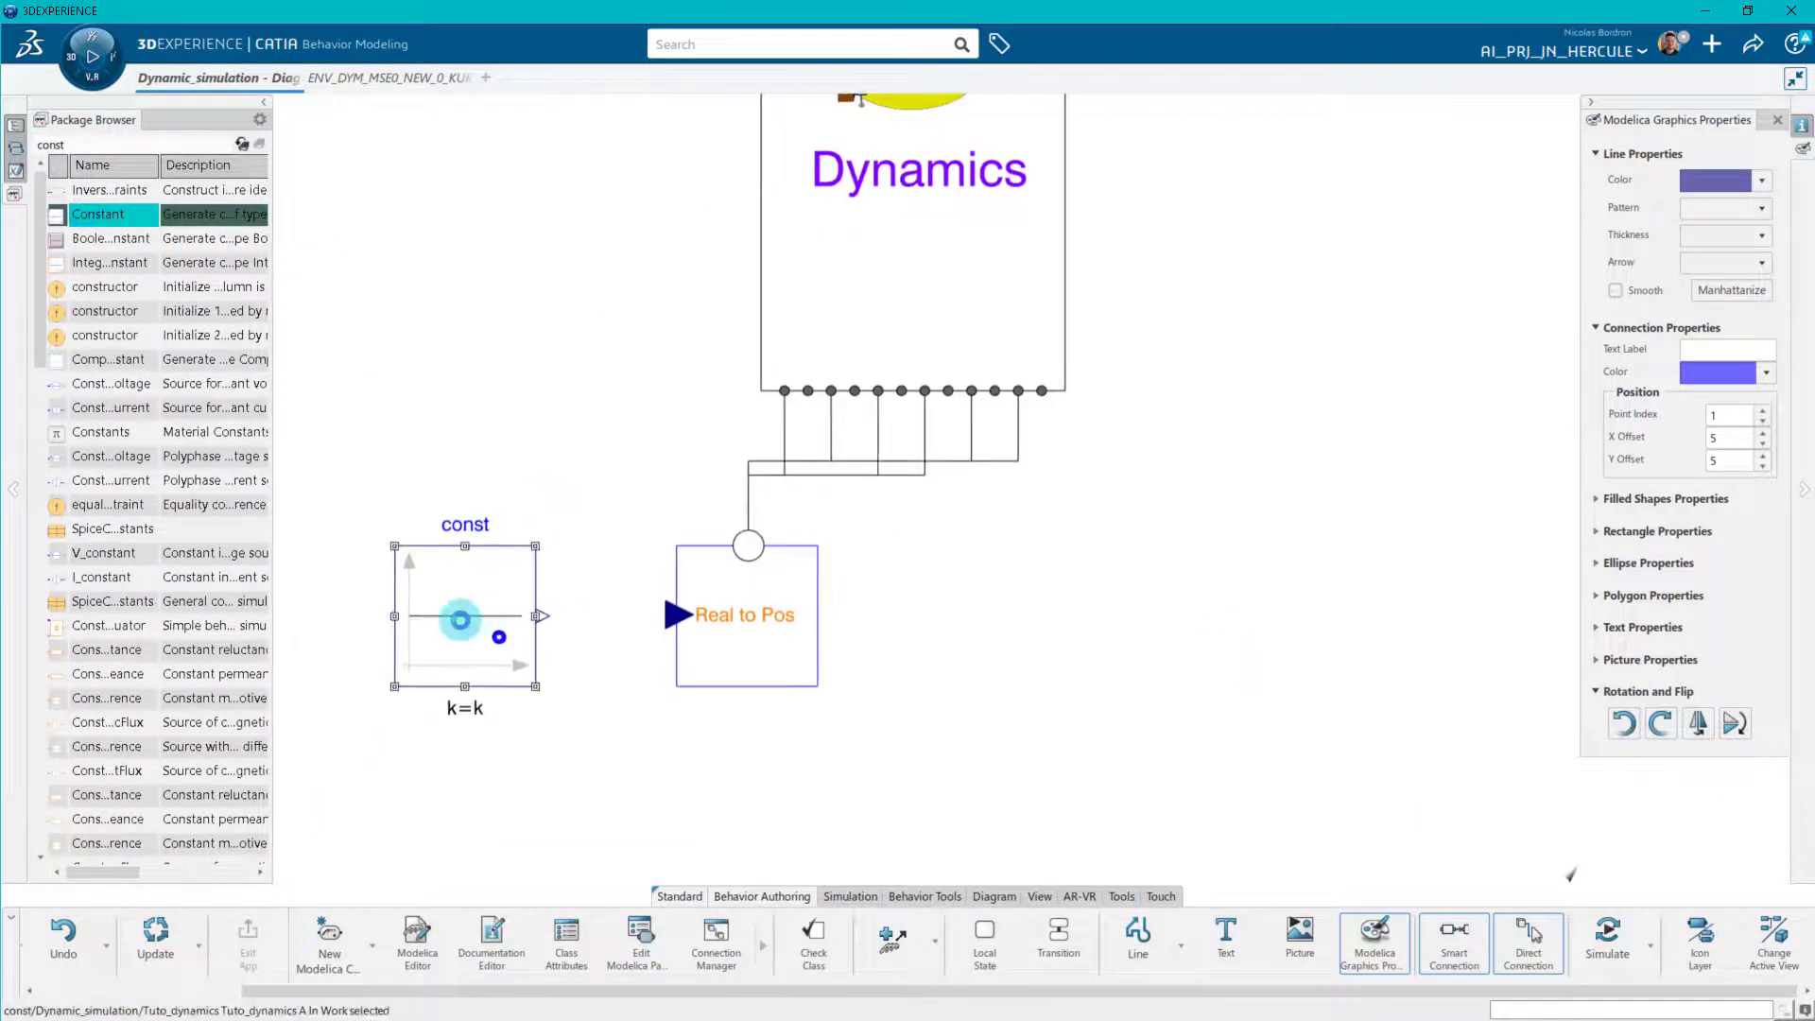
Rename the Constant block const[6] and set its k values to {16,-23,113,-26,-90,0}.
double_click(458, 619)
left_click(827, 293)
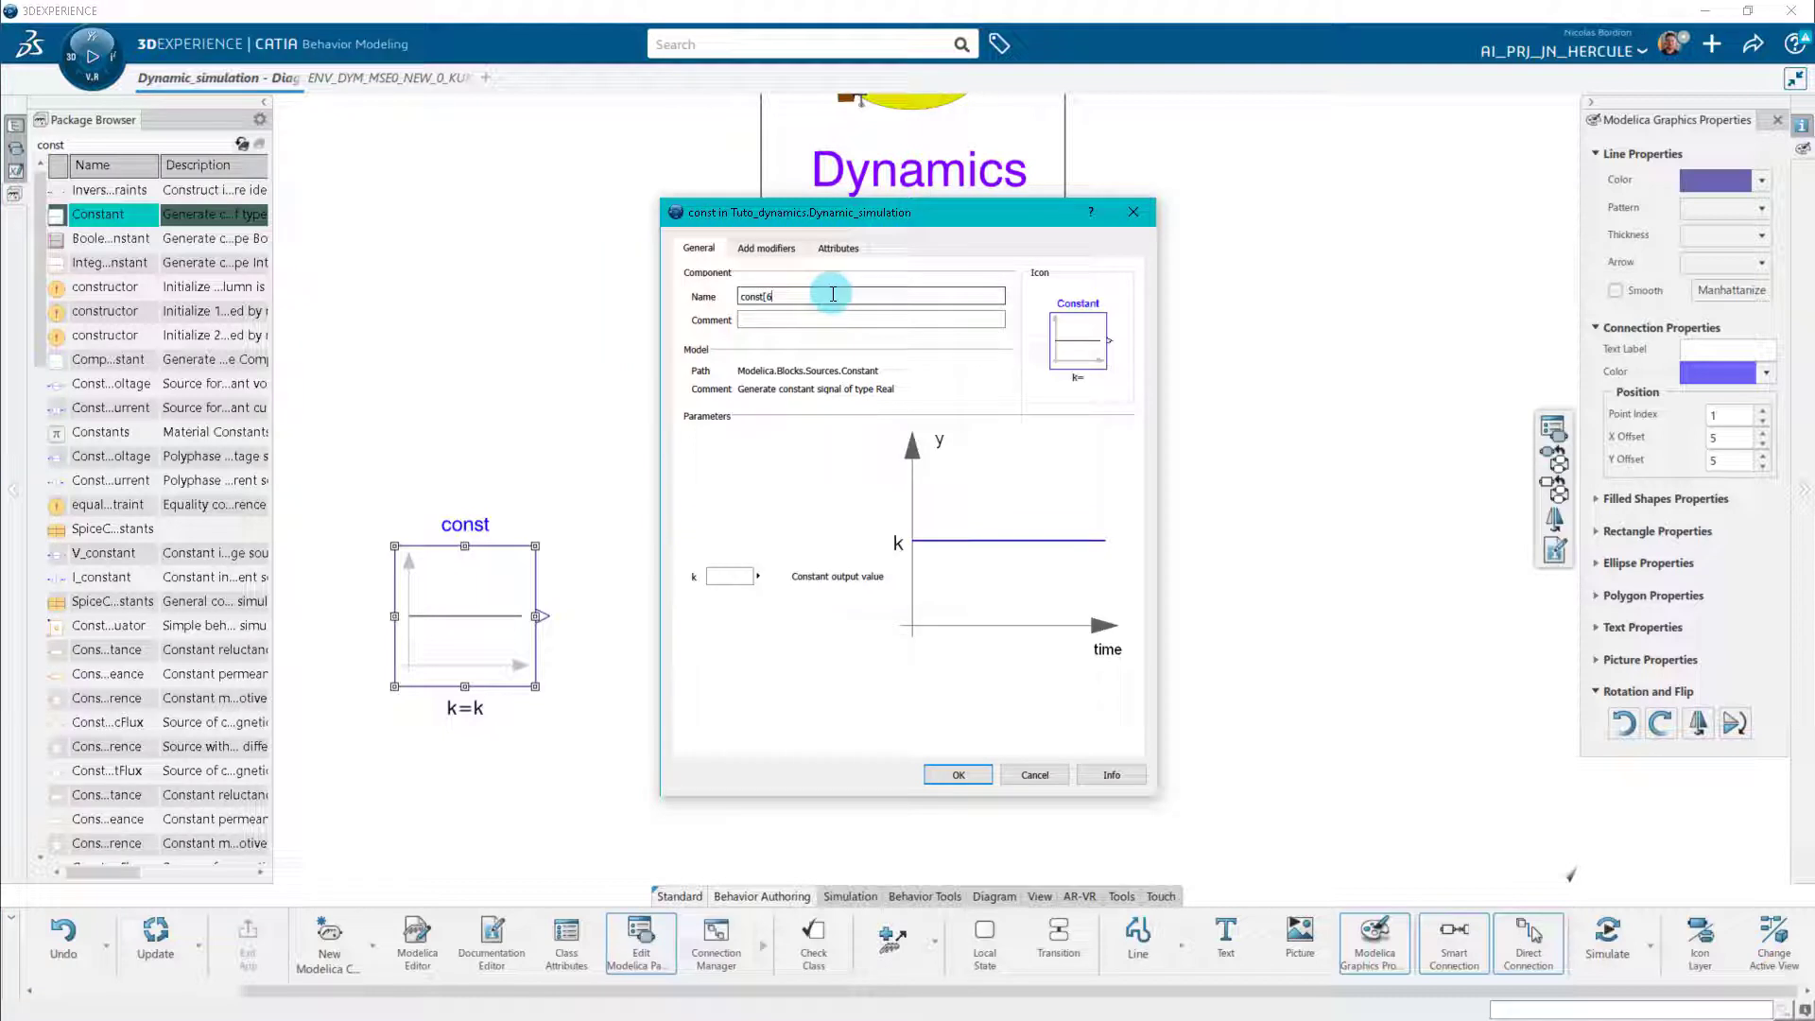
left_click(731, 577)
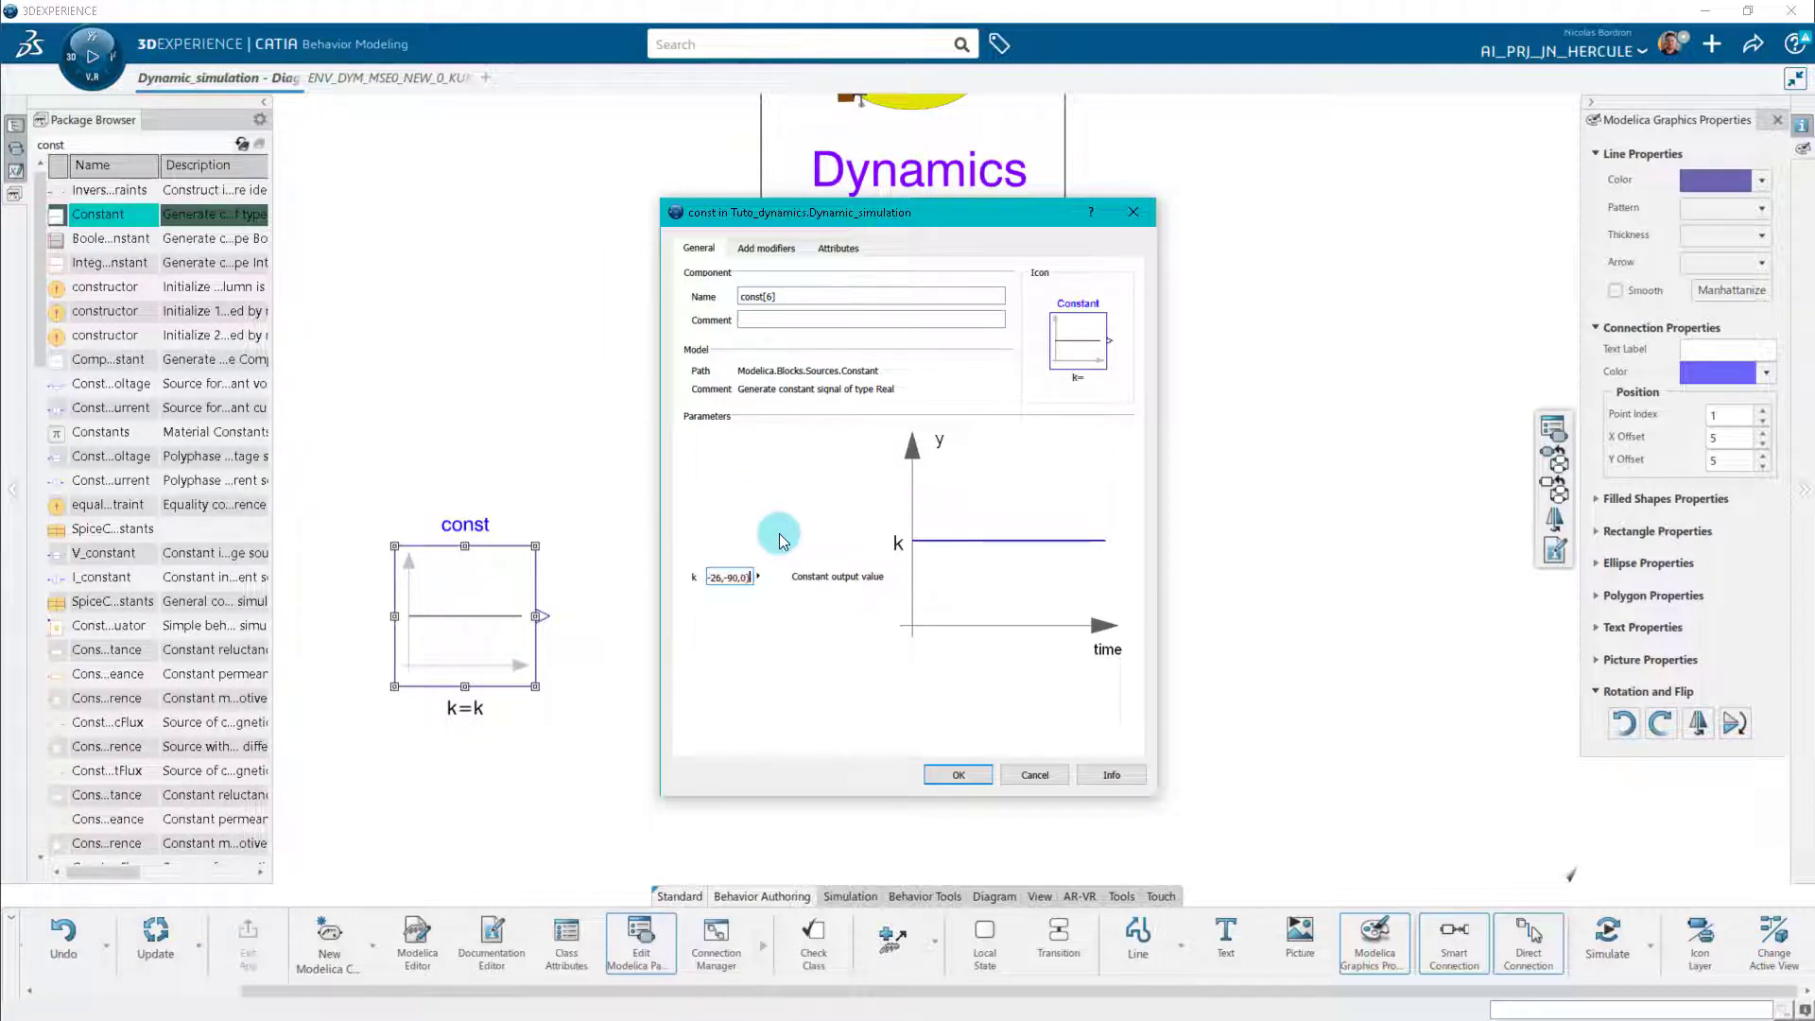
left_click(950, 773)
Connect the y output of the const array to the u input of the Real to Pos block, accepting the default connection indices.
left_click(542, 616)
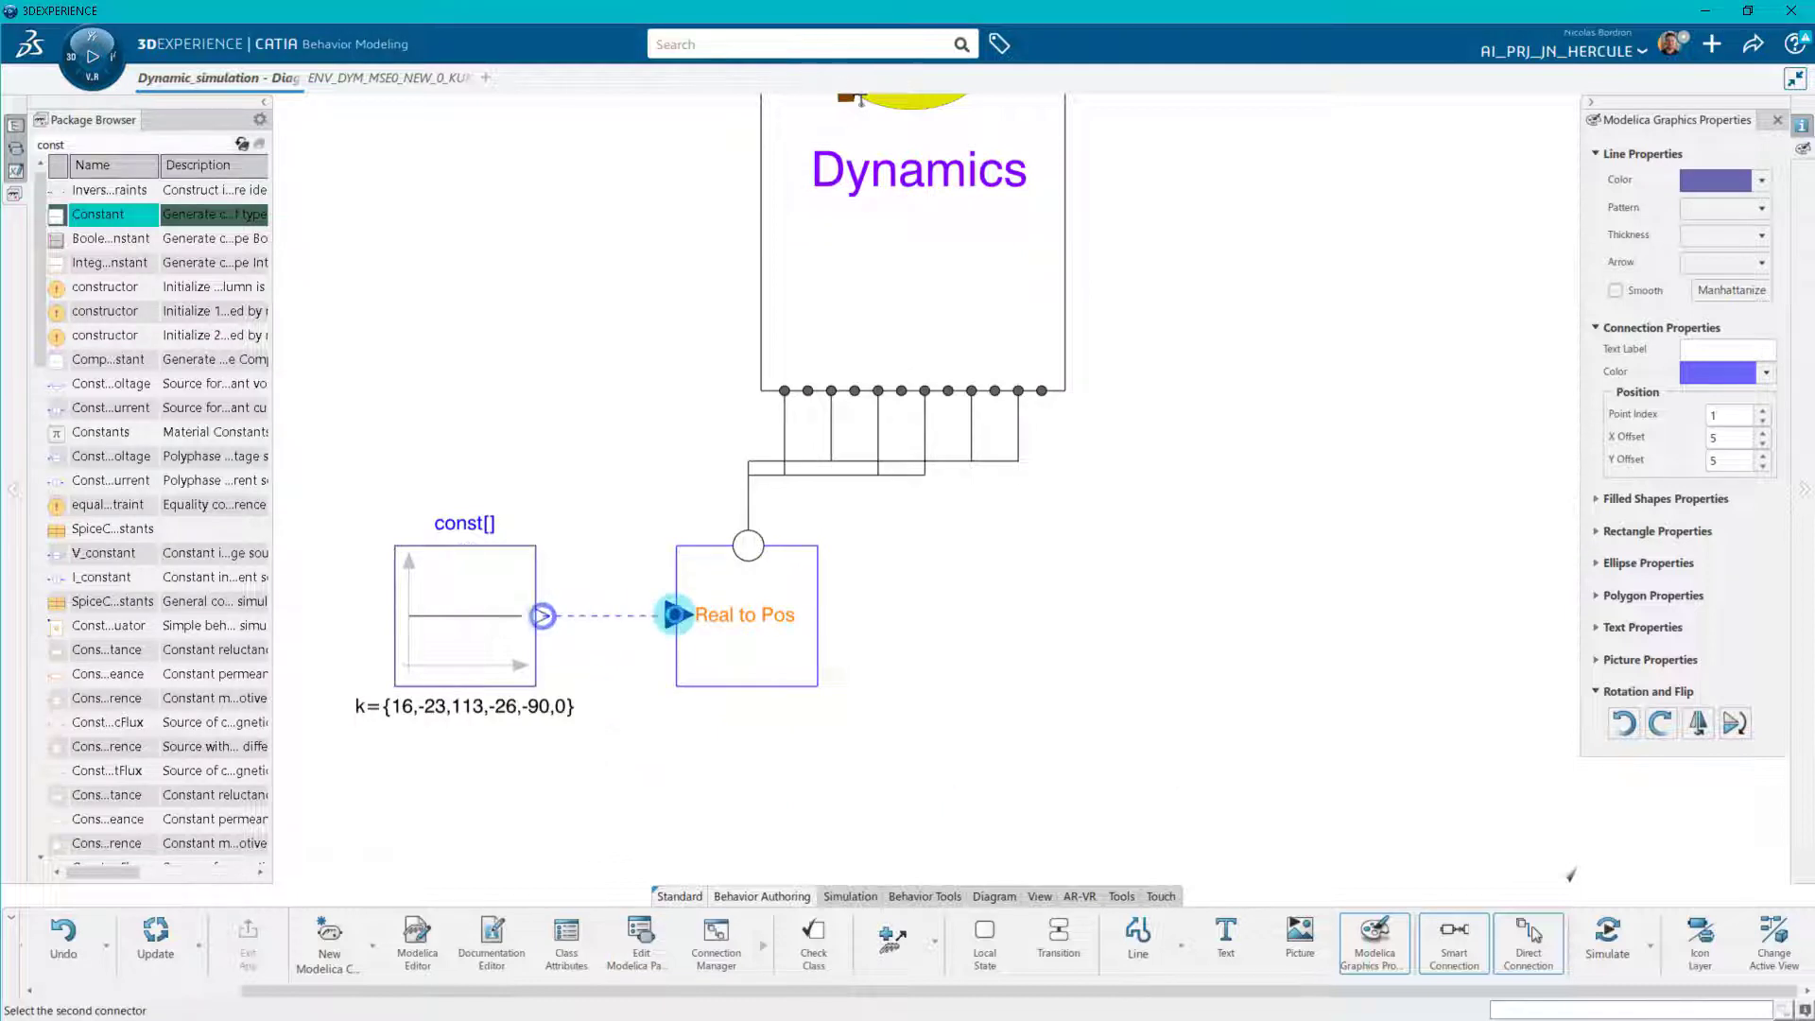
left_click(675, 616)
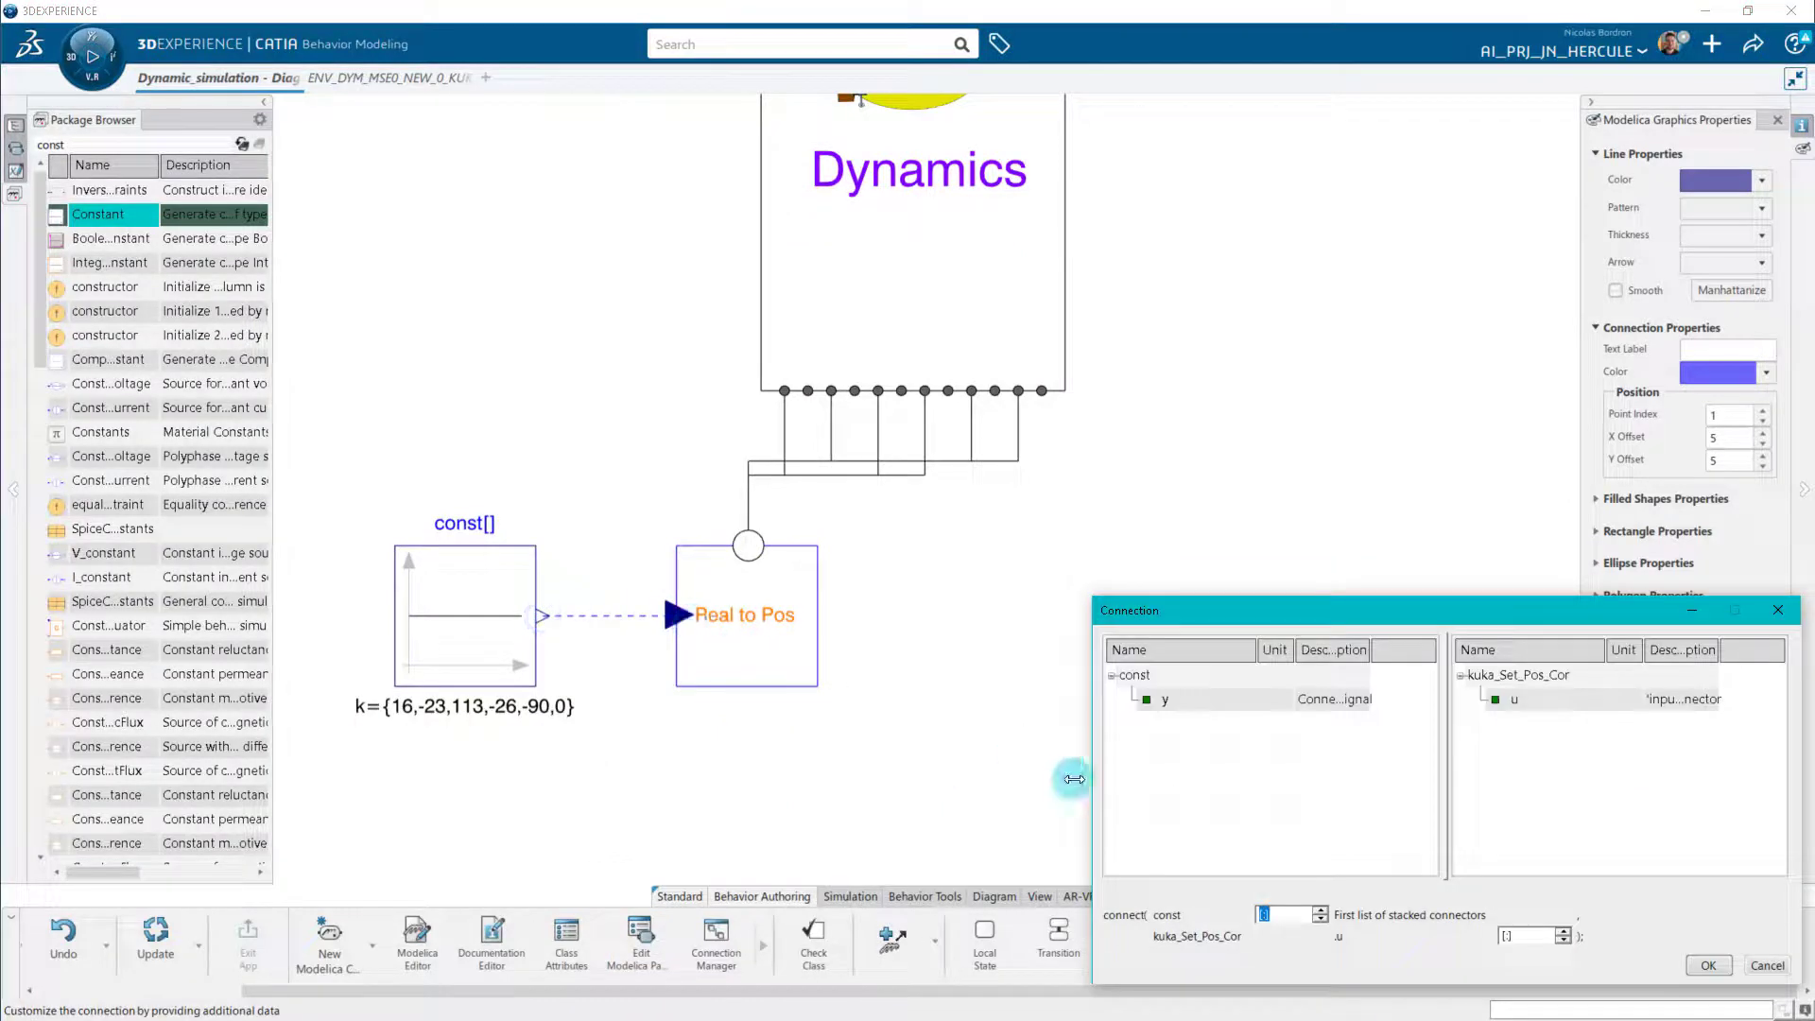
left_click(1714, 965)
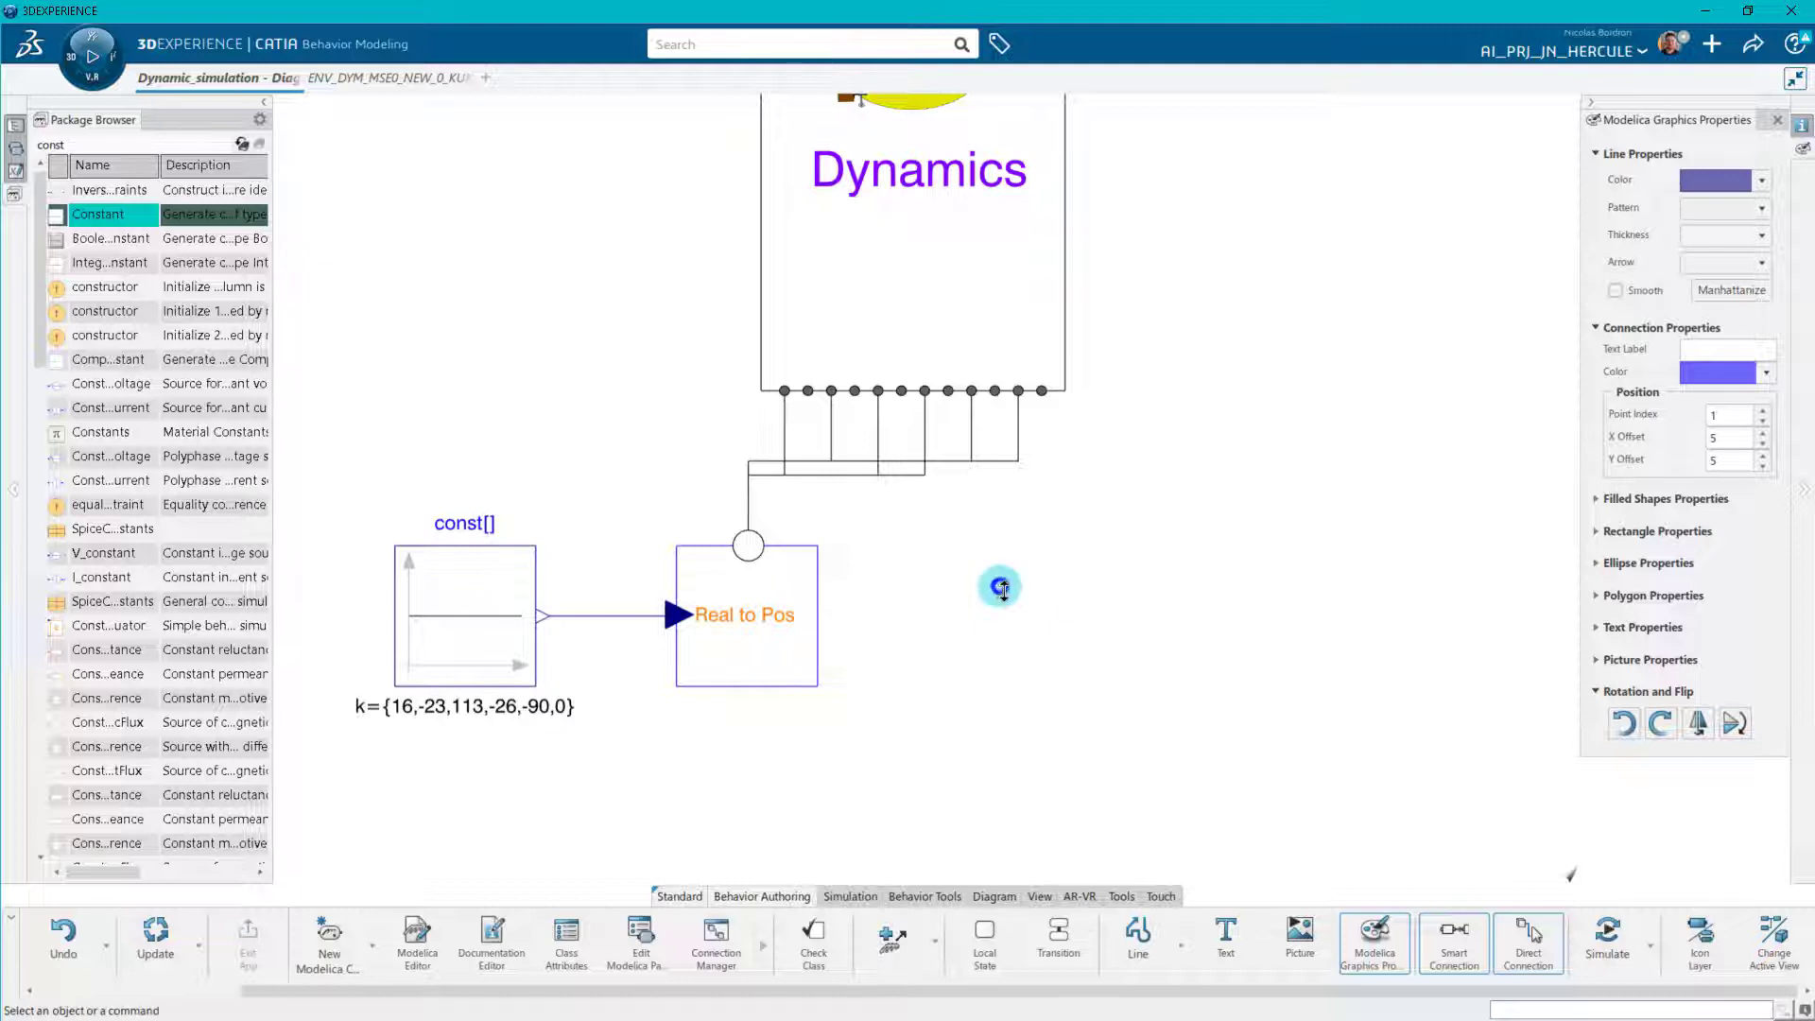
left_click_drag(1002, 588, 1011, 649)
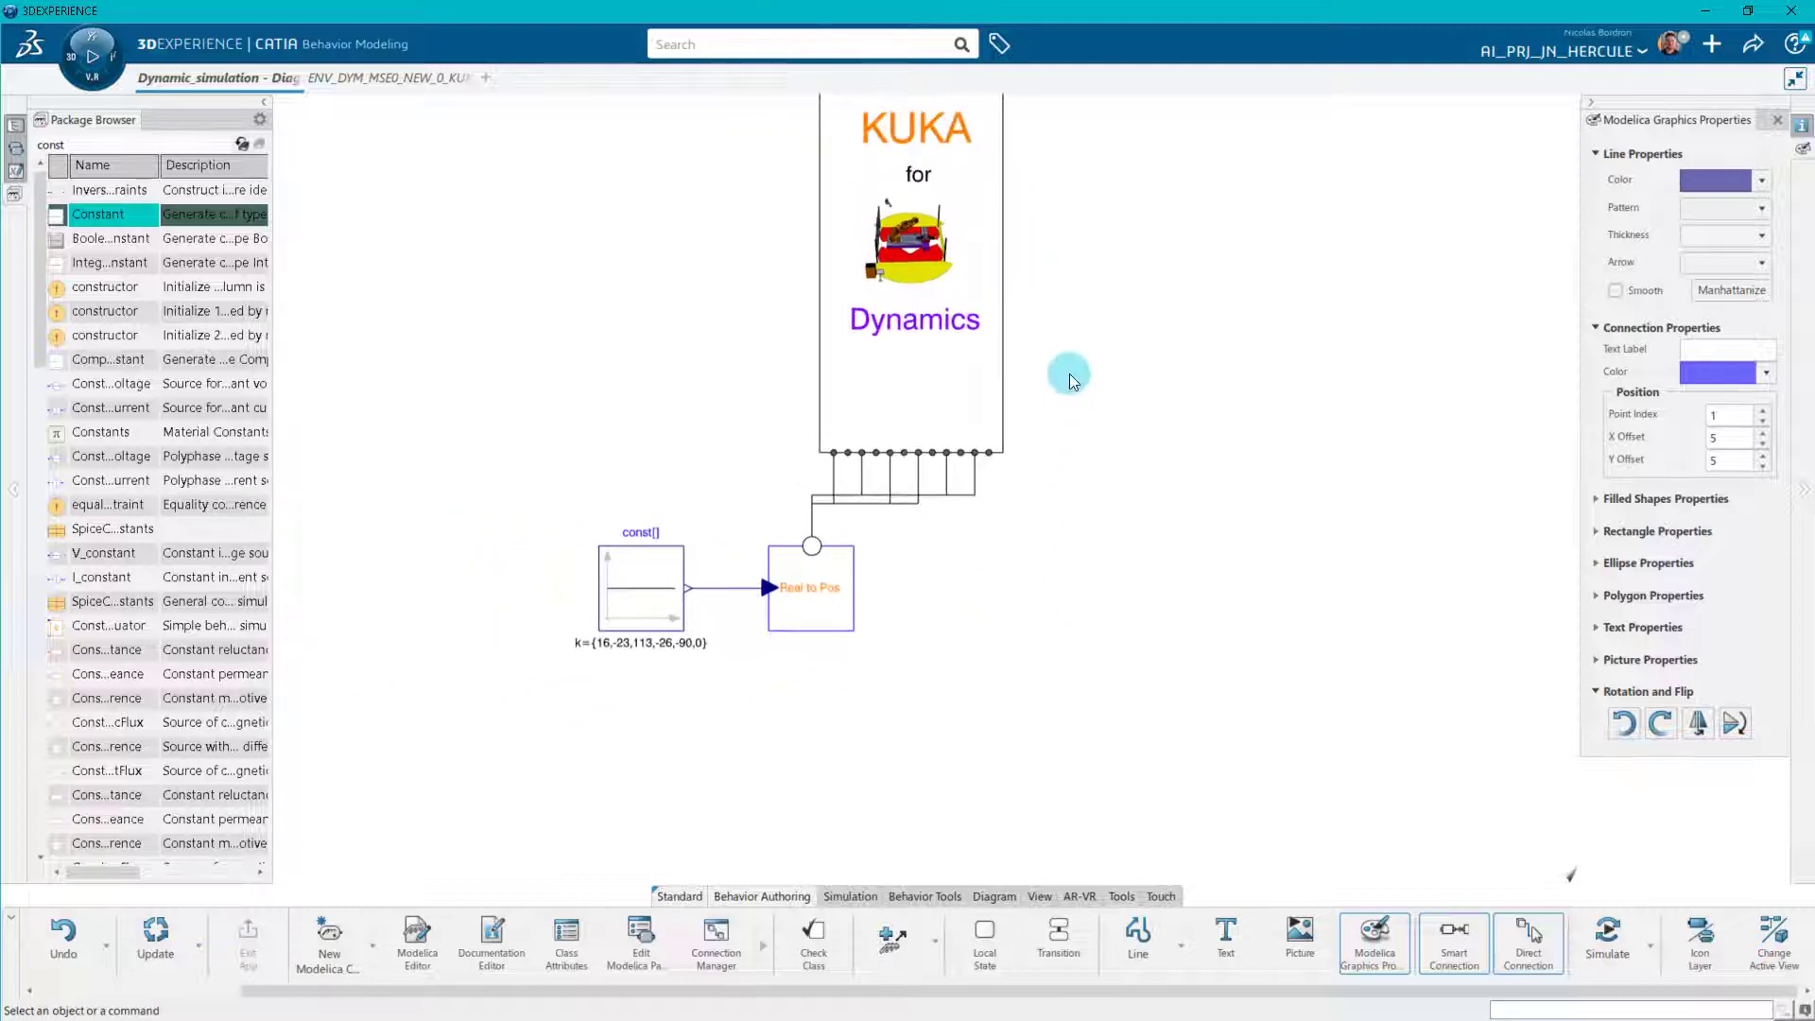
left_click_drag(1070, 375, 1037, 534)
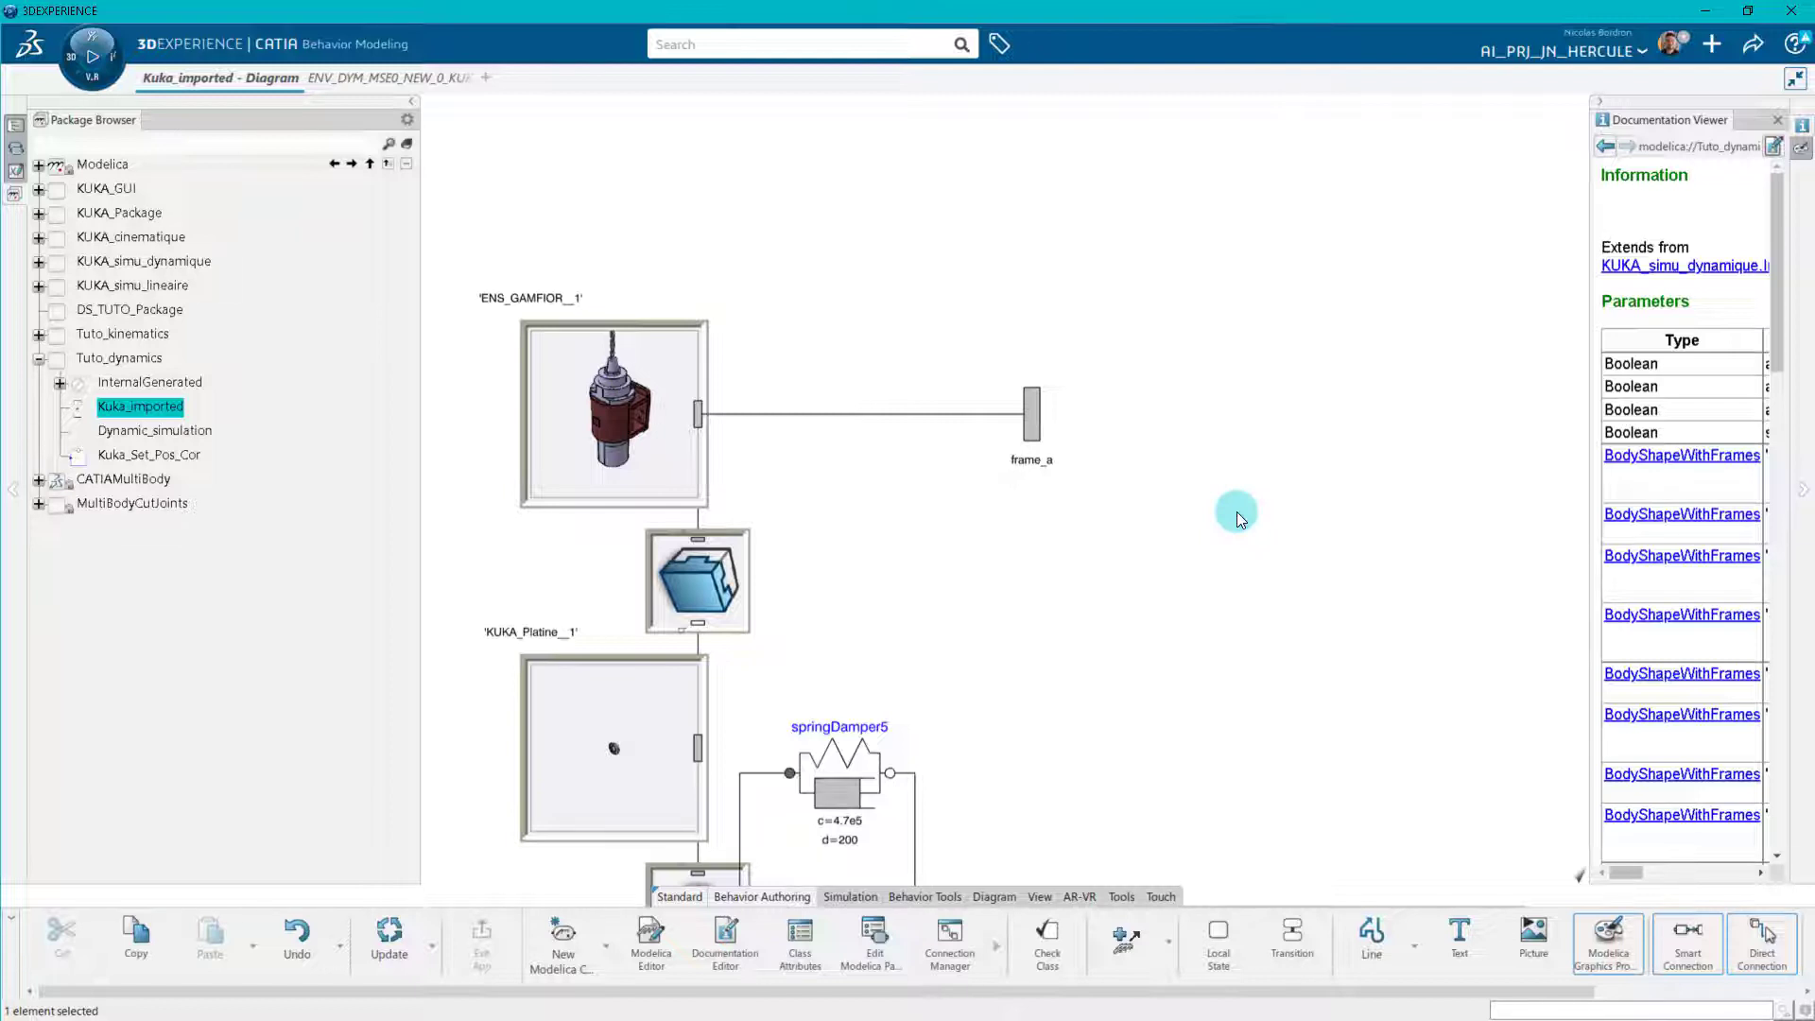
Open the Dynamic_simulation diagram, search for "fixedtrans" and place a FixedTranslation component beside the robot's Tool connector.
double_click(166, 437)
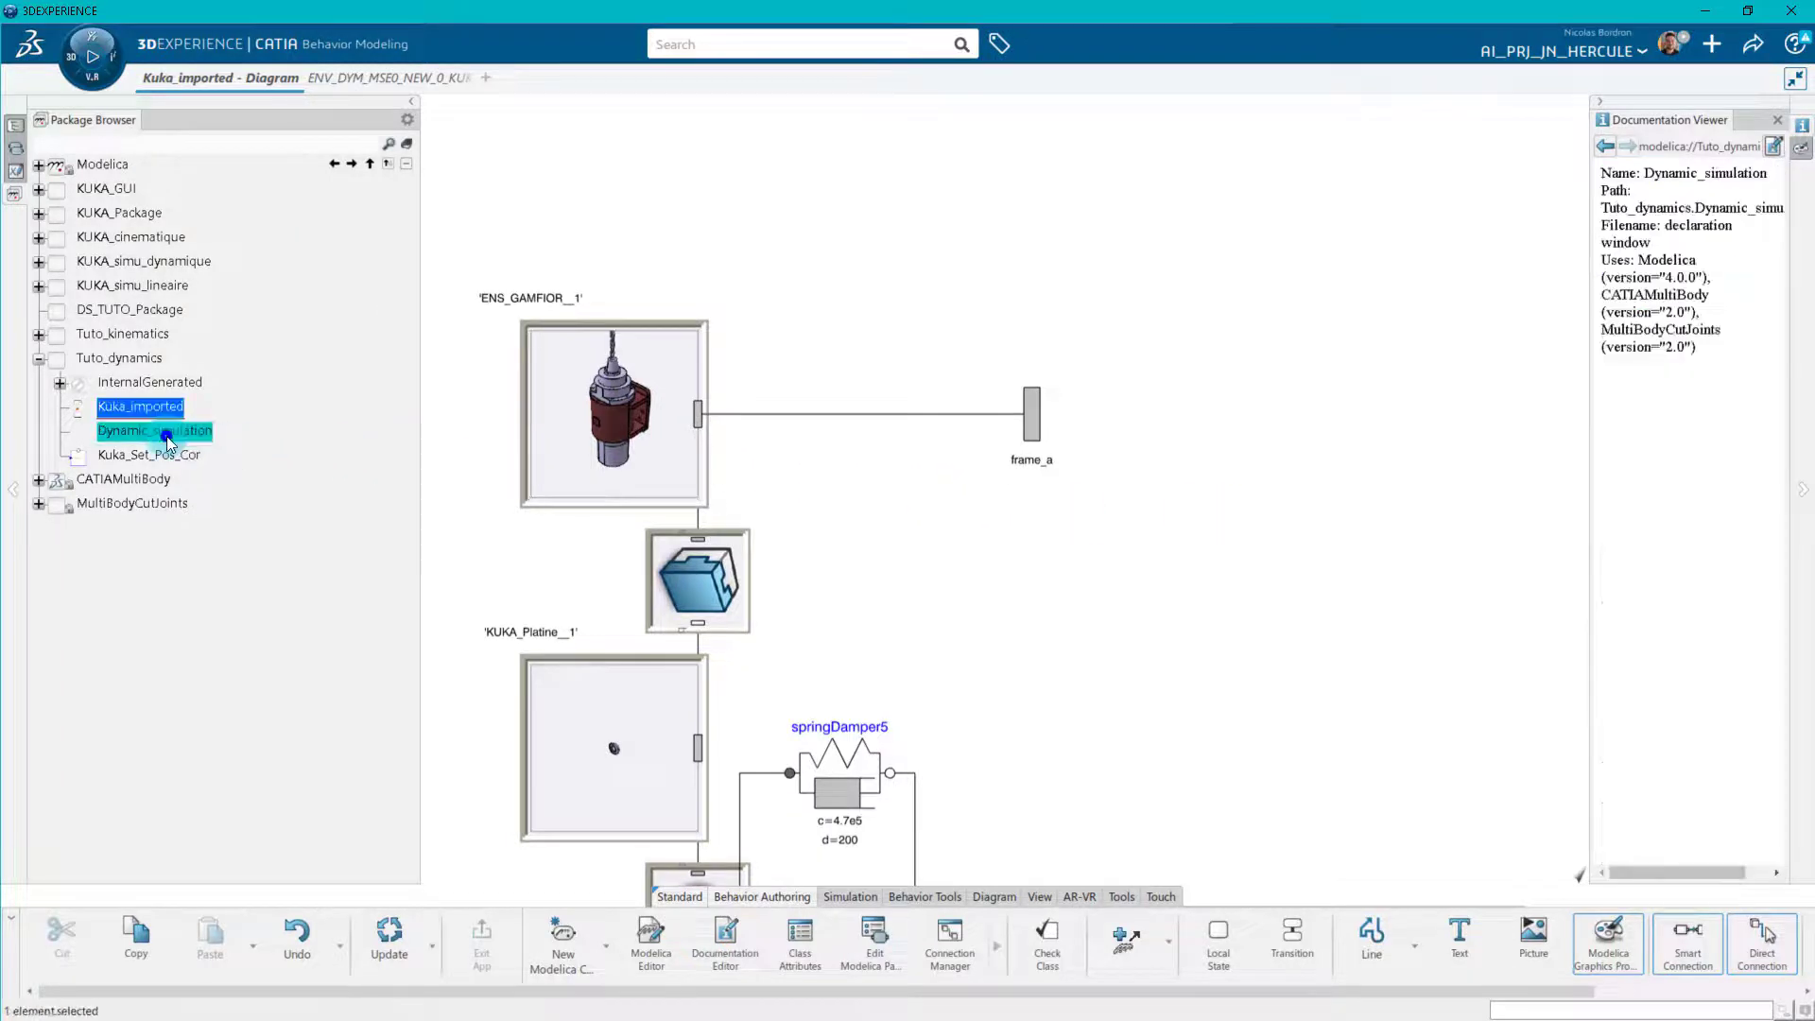
left_click_drag(1070, 568, 1030, 481)
left_click(237, 147)
type("fixedtrans")
key("Return")
left_click(95, 190)
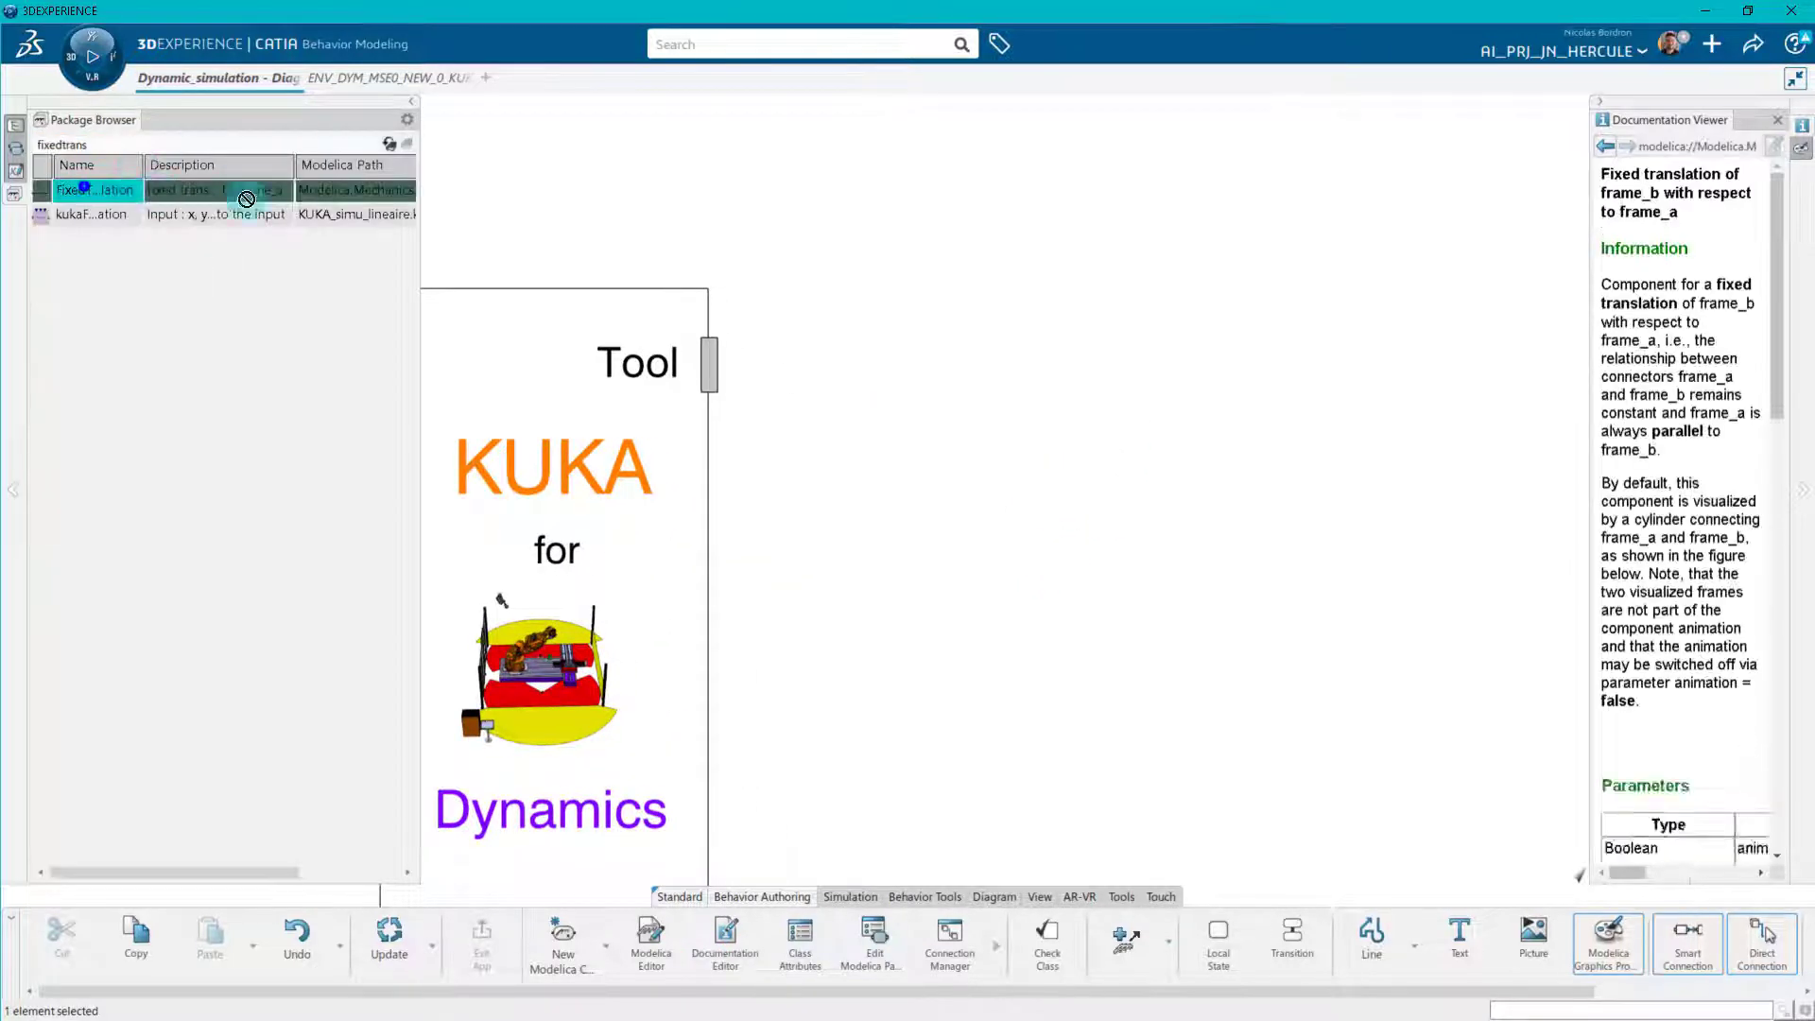
left_click_drag(94, 190, 913, 380)
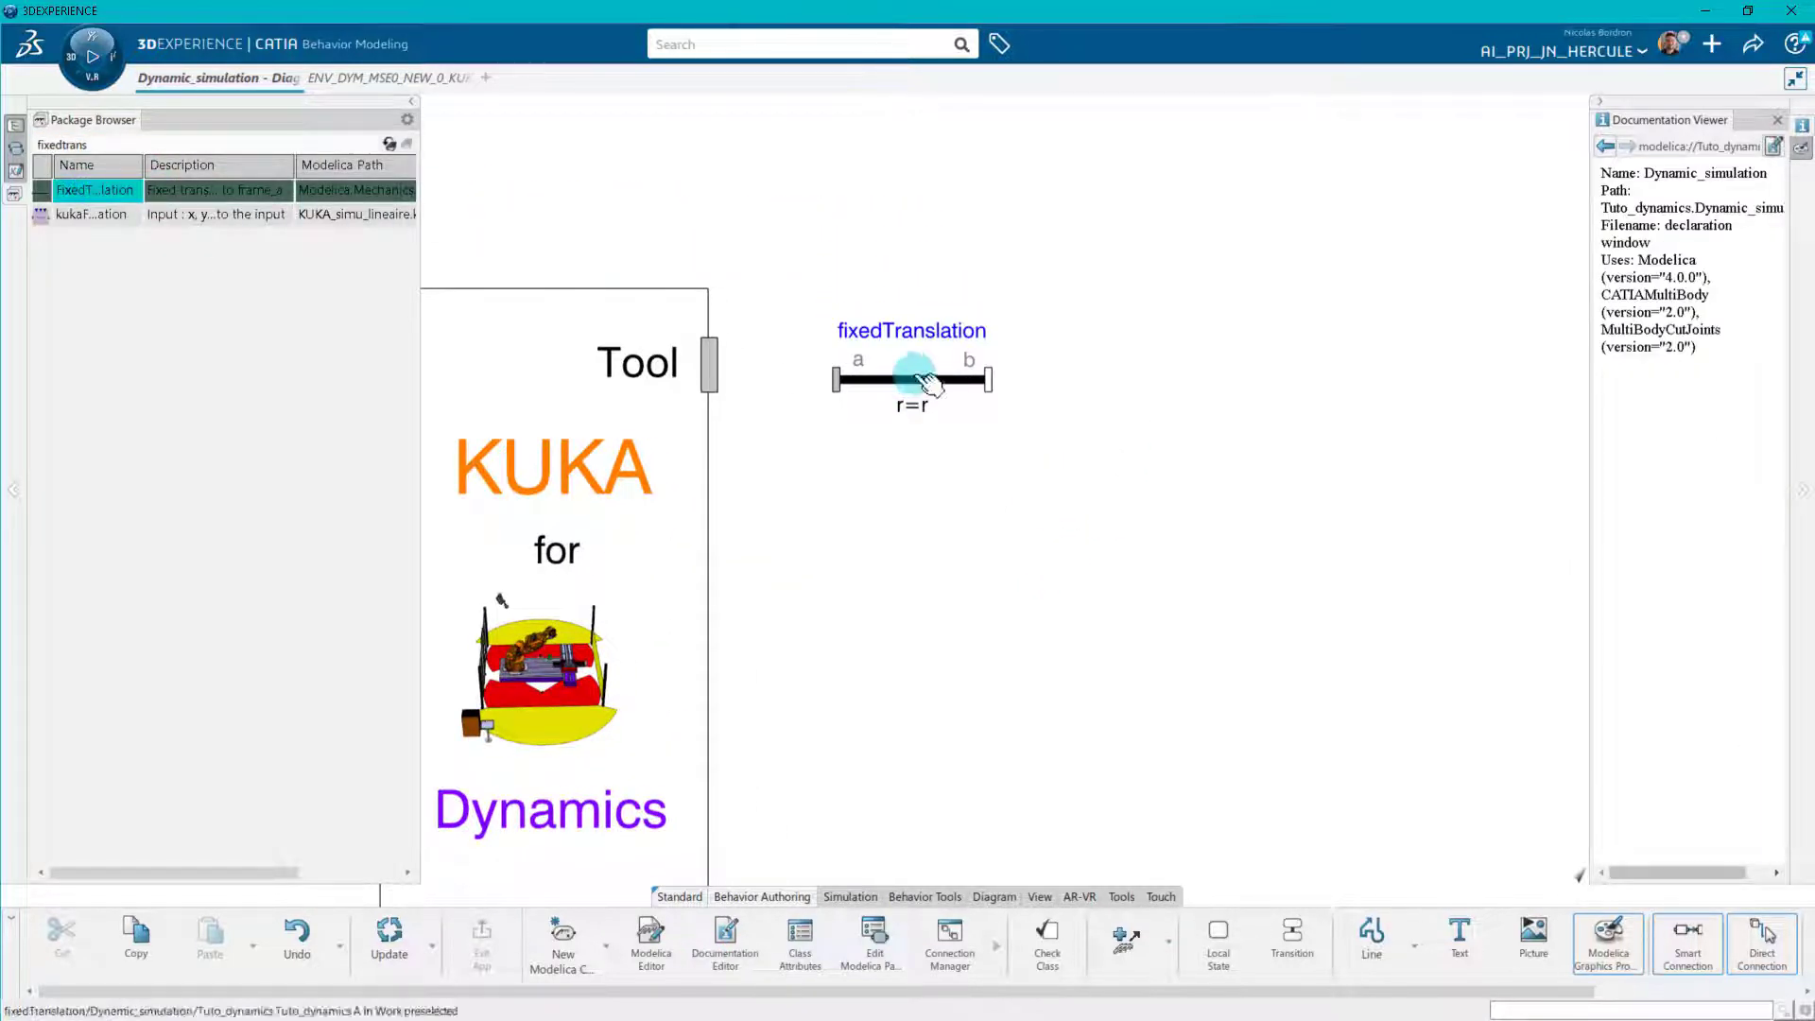
Search the packages for "fixedrot" and place a FixedRotation component beside the b end of fixedTranslation.
left_click_drag(1002, 499, 917, 511)
left_click(392, 144)
left_click(264, 141)
key("BackSpace")
key("BackSpace")
key("BackSpace")
key("BackSpace")
key("BackSpace")
type("rot")
key("Return")
left_click_drag(94, 215, 988, 413)
Search for "absolutesensor" and place the Modelica.Mechanics.MultiBody.Sensors.AbsoluteSensor below the fixedRotation component.
left_click(141, 143)
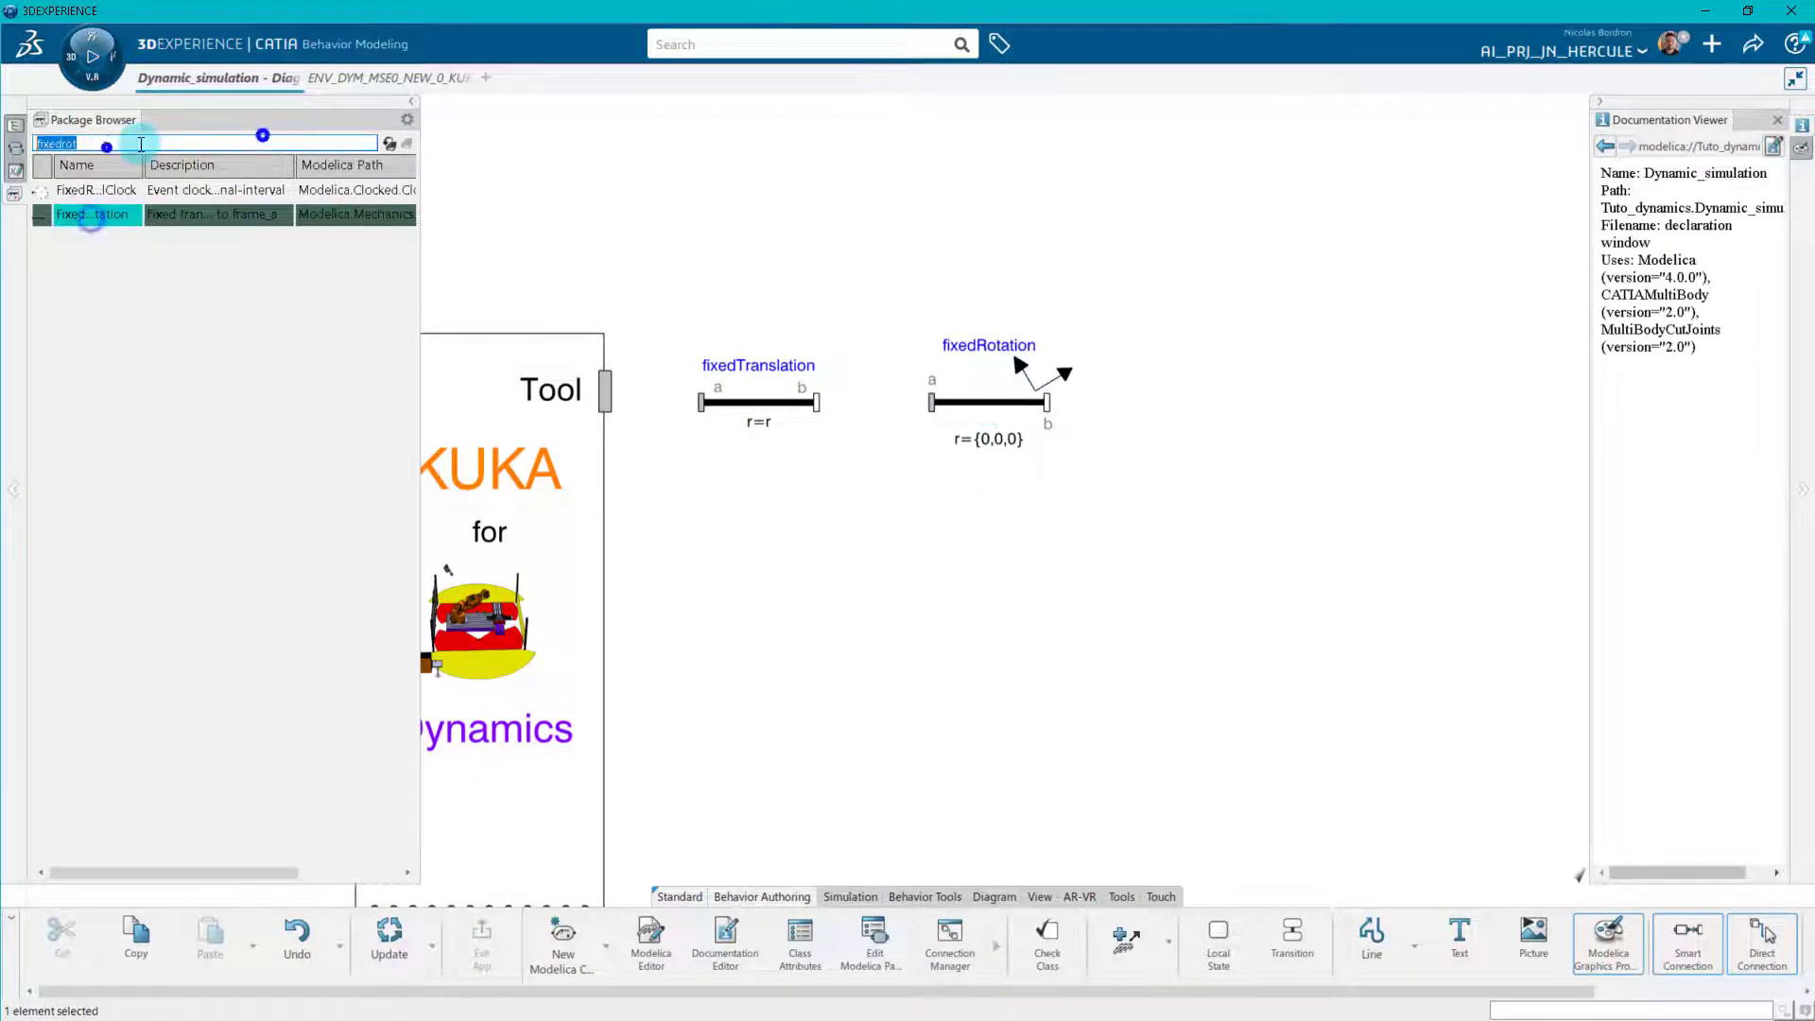
type("absolutesensor")
key("Return")
left_click_drag(419, 190, 661, 167)
left_click_drag(650, 268, 812, 275)
left_click_drag(661, 167, 779, 167)
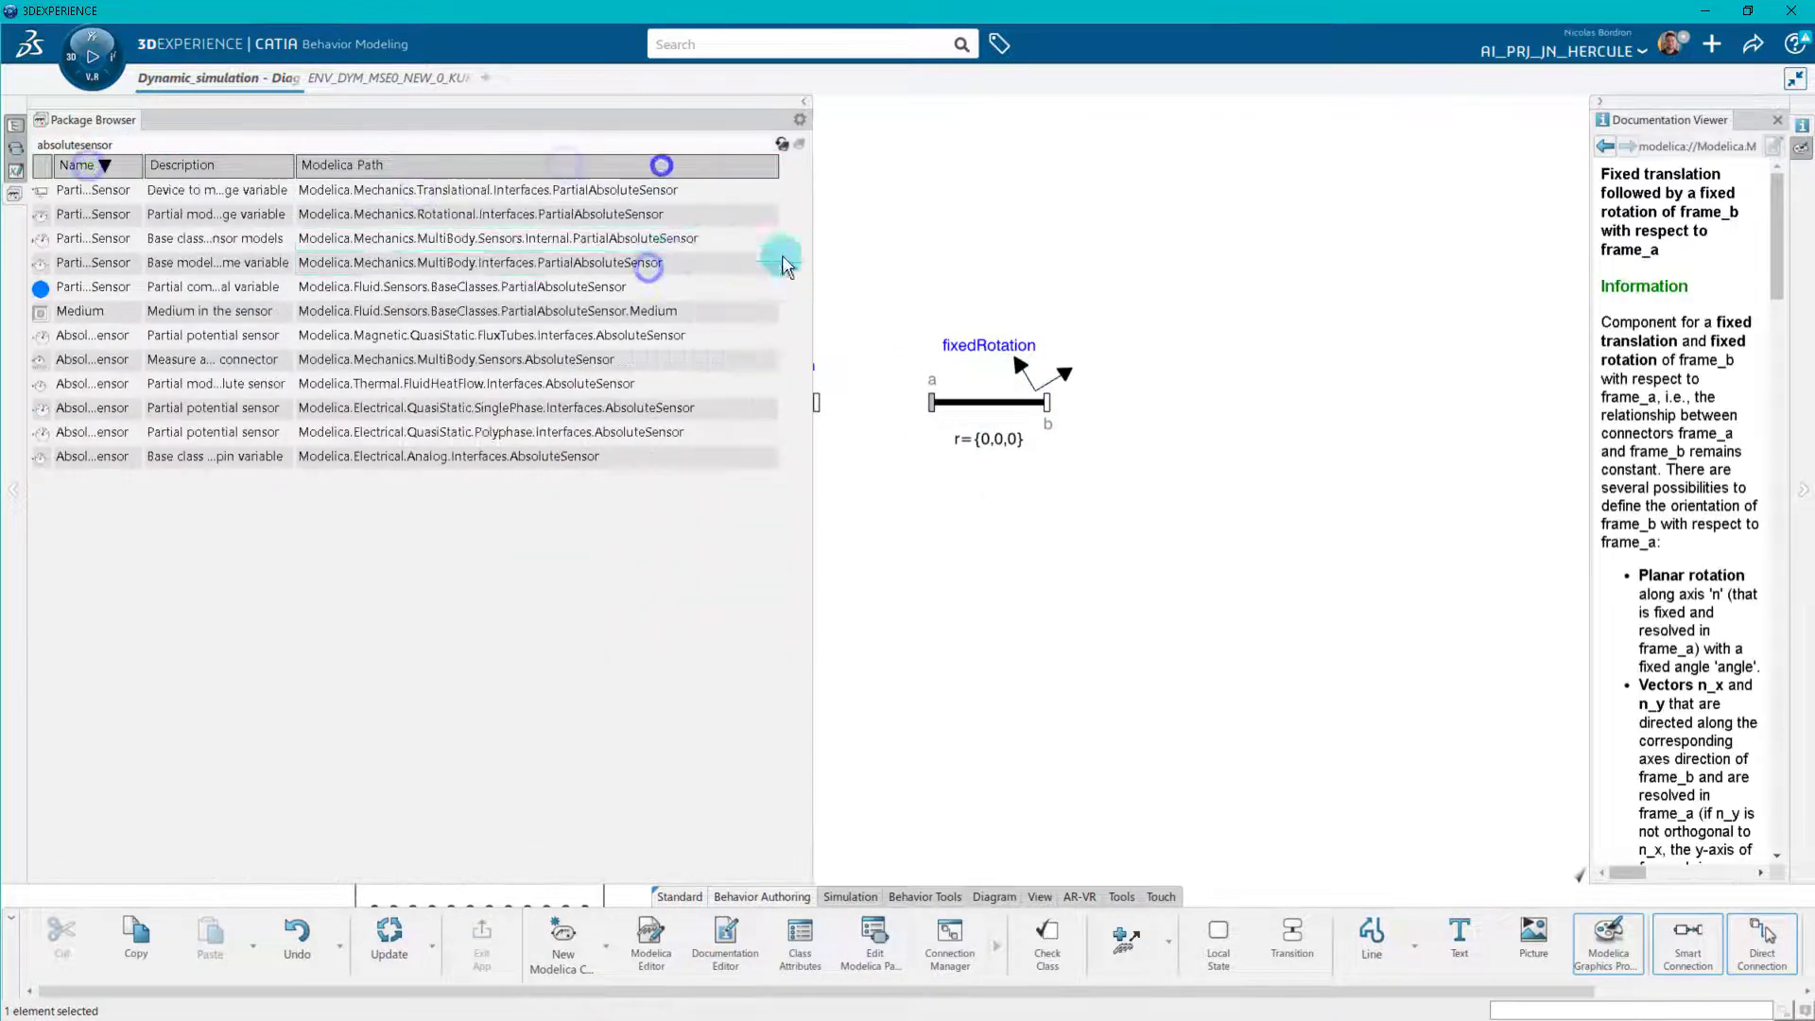
left_click(530, 363)
left_click_drag(542, 371, 1197, 597)
Search the packages for "gain" and place a Gain block beside the absoluteSensor.
left_click(780, 144)
left_click_drag(811, 203, 374, 197)
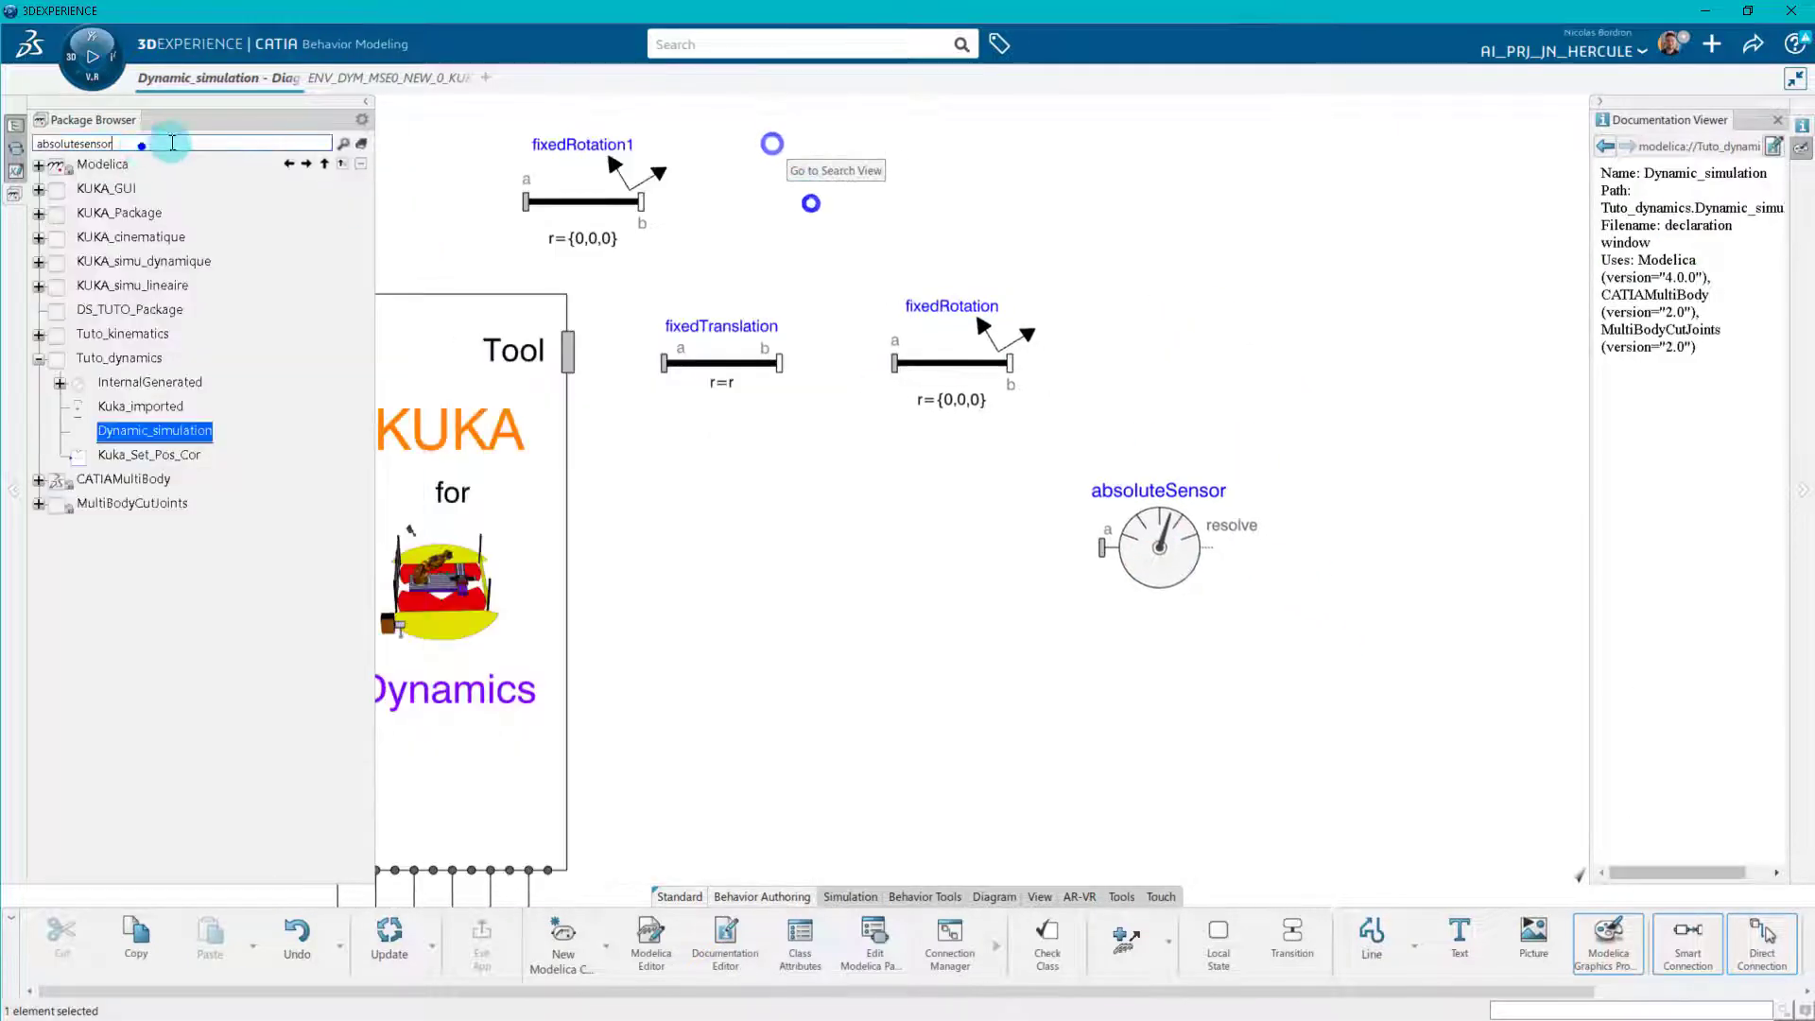
left_click(145, 144)
type("gain")
key("Return")
left_click_drag(75, 190, 1461, 559)
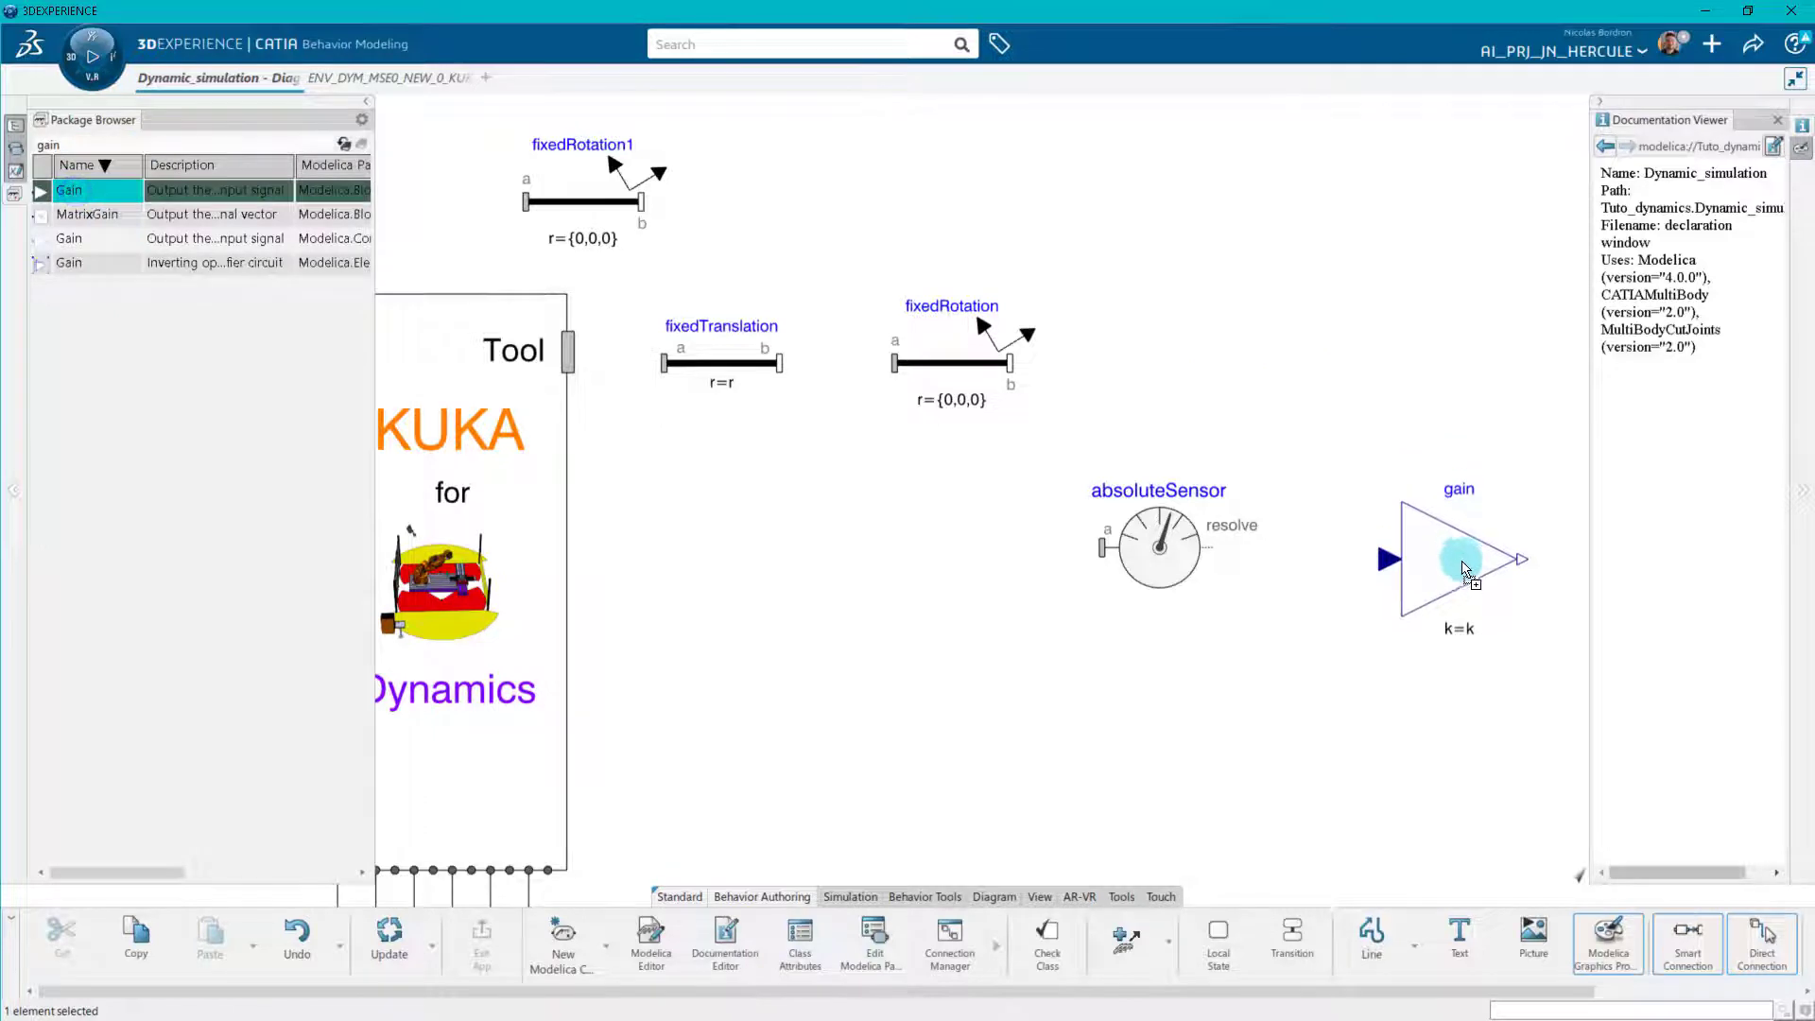
Search the packages for "force" and place a MultiBody WorldForce component beside the b end of fixedRotation.
scroll(1171, 388, "down", 3)
left_click_drag(219, 142, 87, 142)
type("force")
key("Return")
left_click_drag(111, 553, 1016, 437)
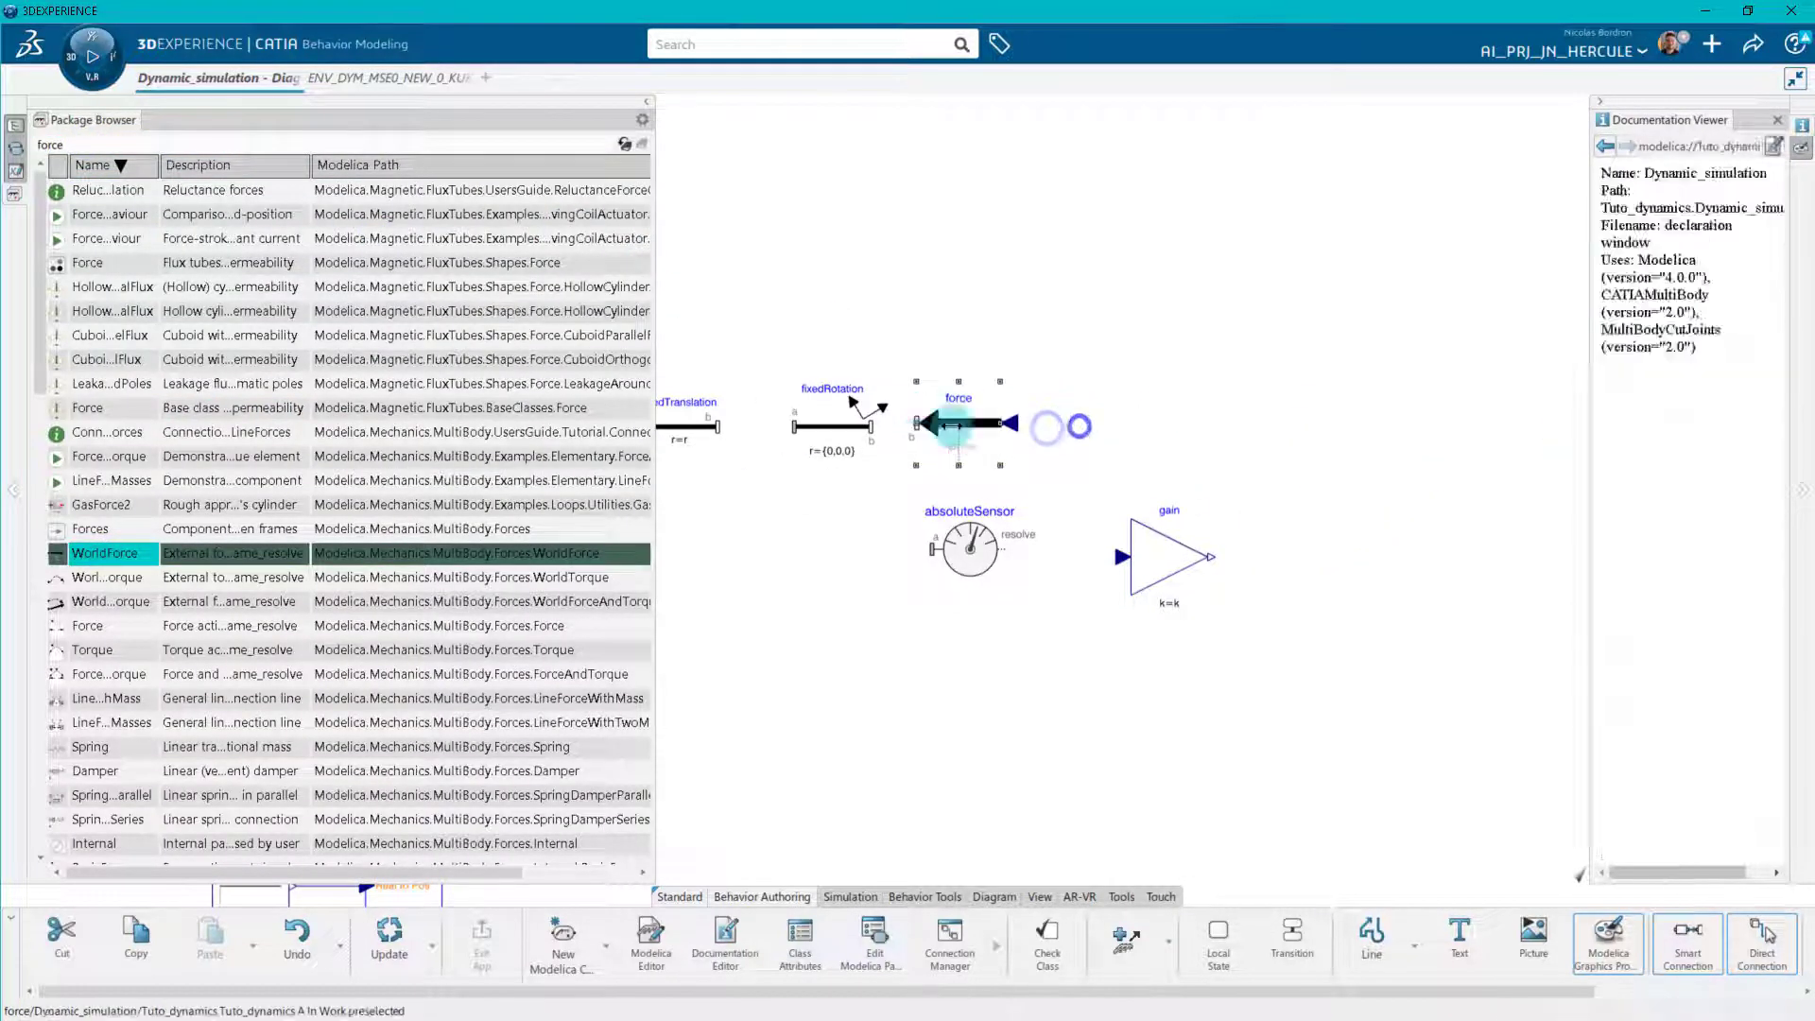
Search the packages for "sineva" and place a SineVariableFrequencyAndAmplitude block beside the input of the force component.
left_click(621, 144)
left_click(104, 144)
type("sineva")
key("Return")
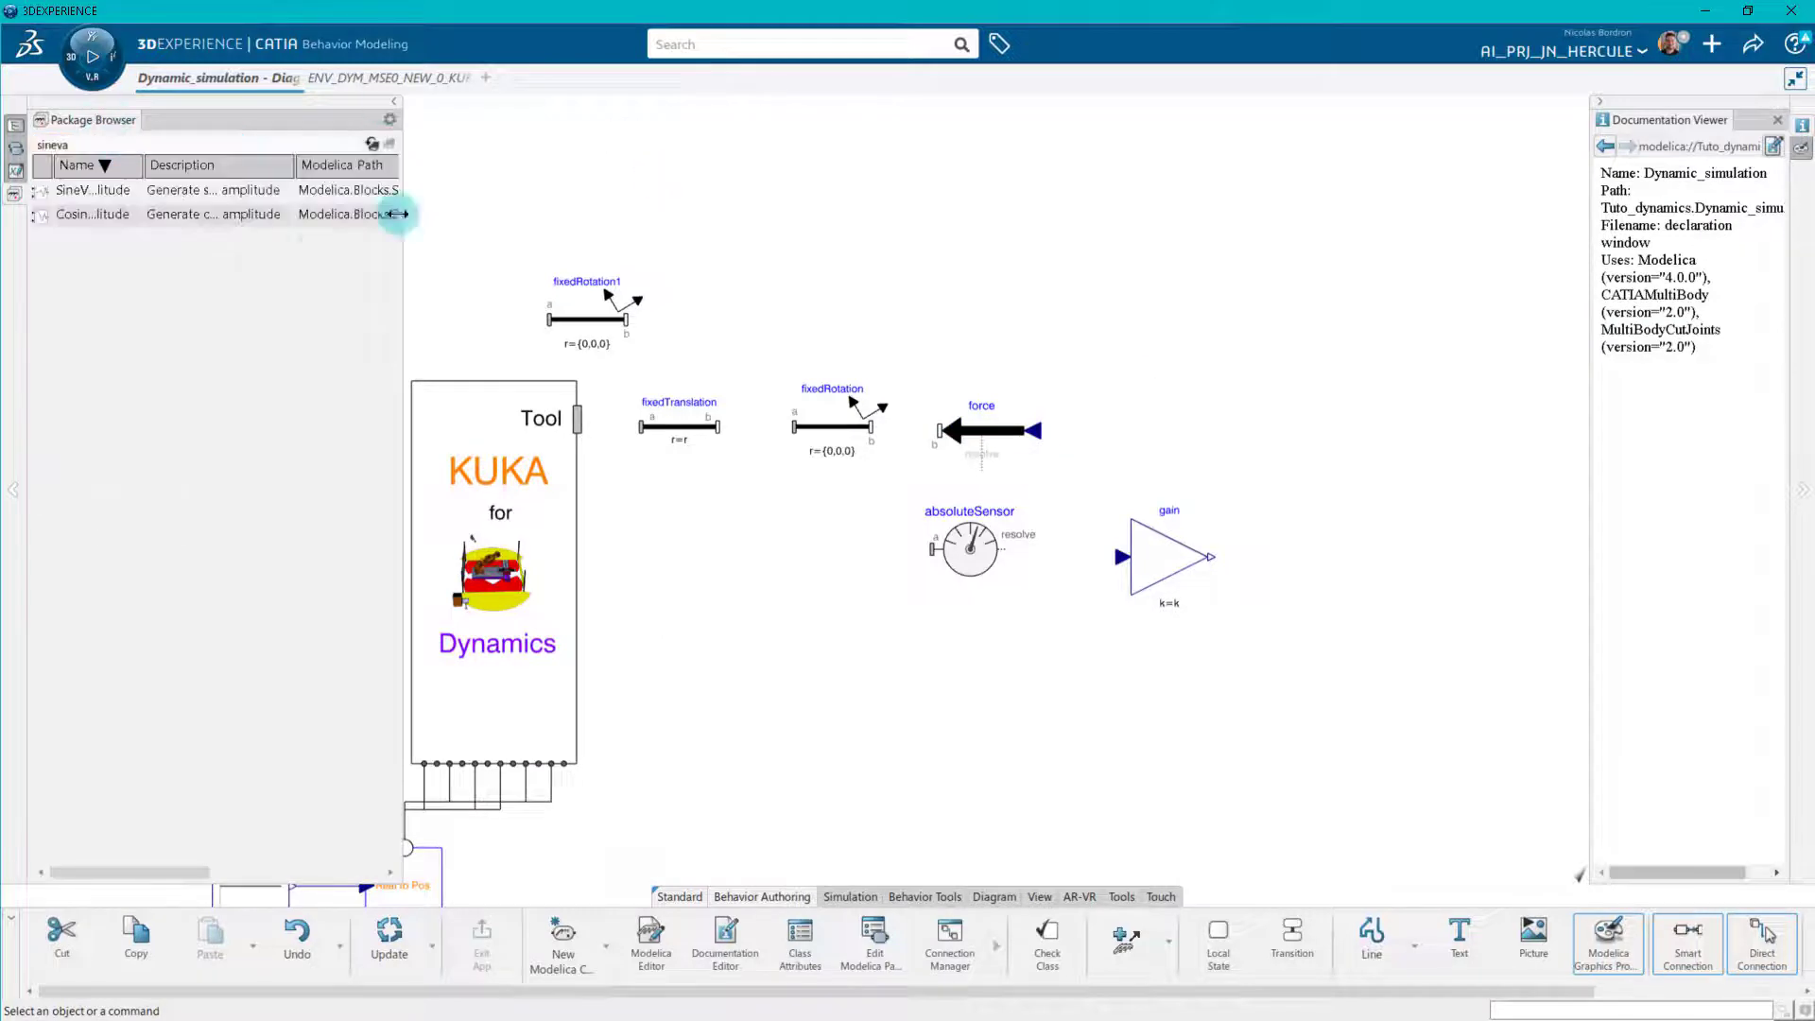
left_click(90, 193)
left_click_drag(89, 193, 1182, 412)
left_click(1362, 592)
Search the packages for "ramp" and place the Modelica.Blocks Ramp source beside the inputs of the sine block.
left_click(153, 140)
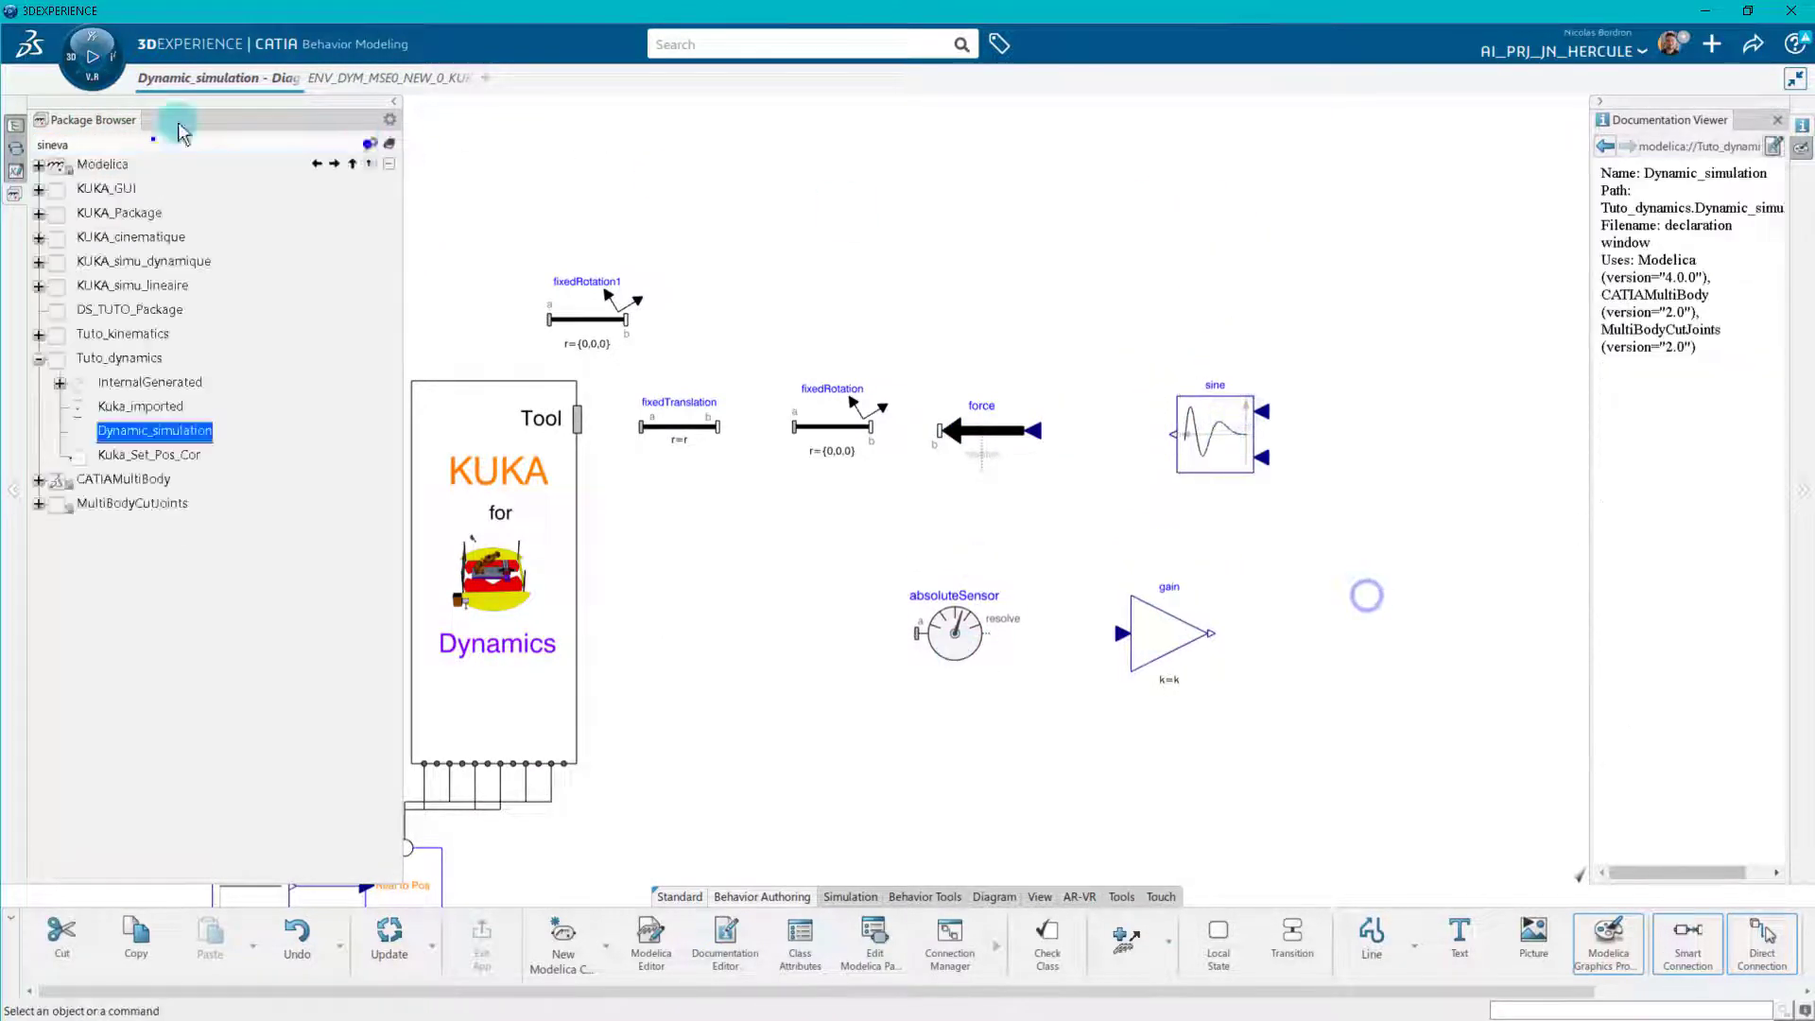
type("ramp")
key("Return")
left_click_drag(73, 190, 1409, 431)
left_click(1430, 543)
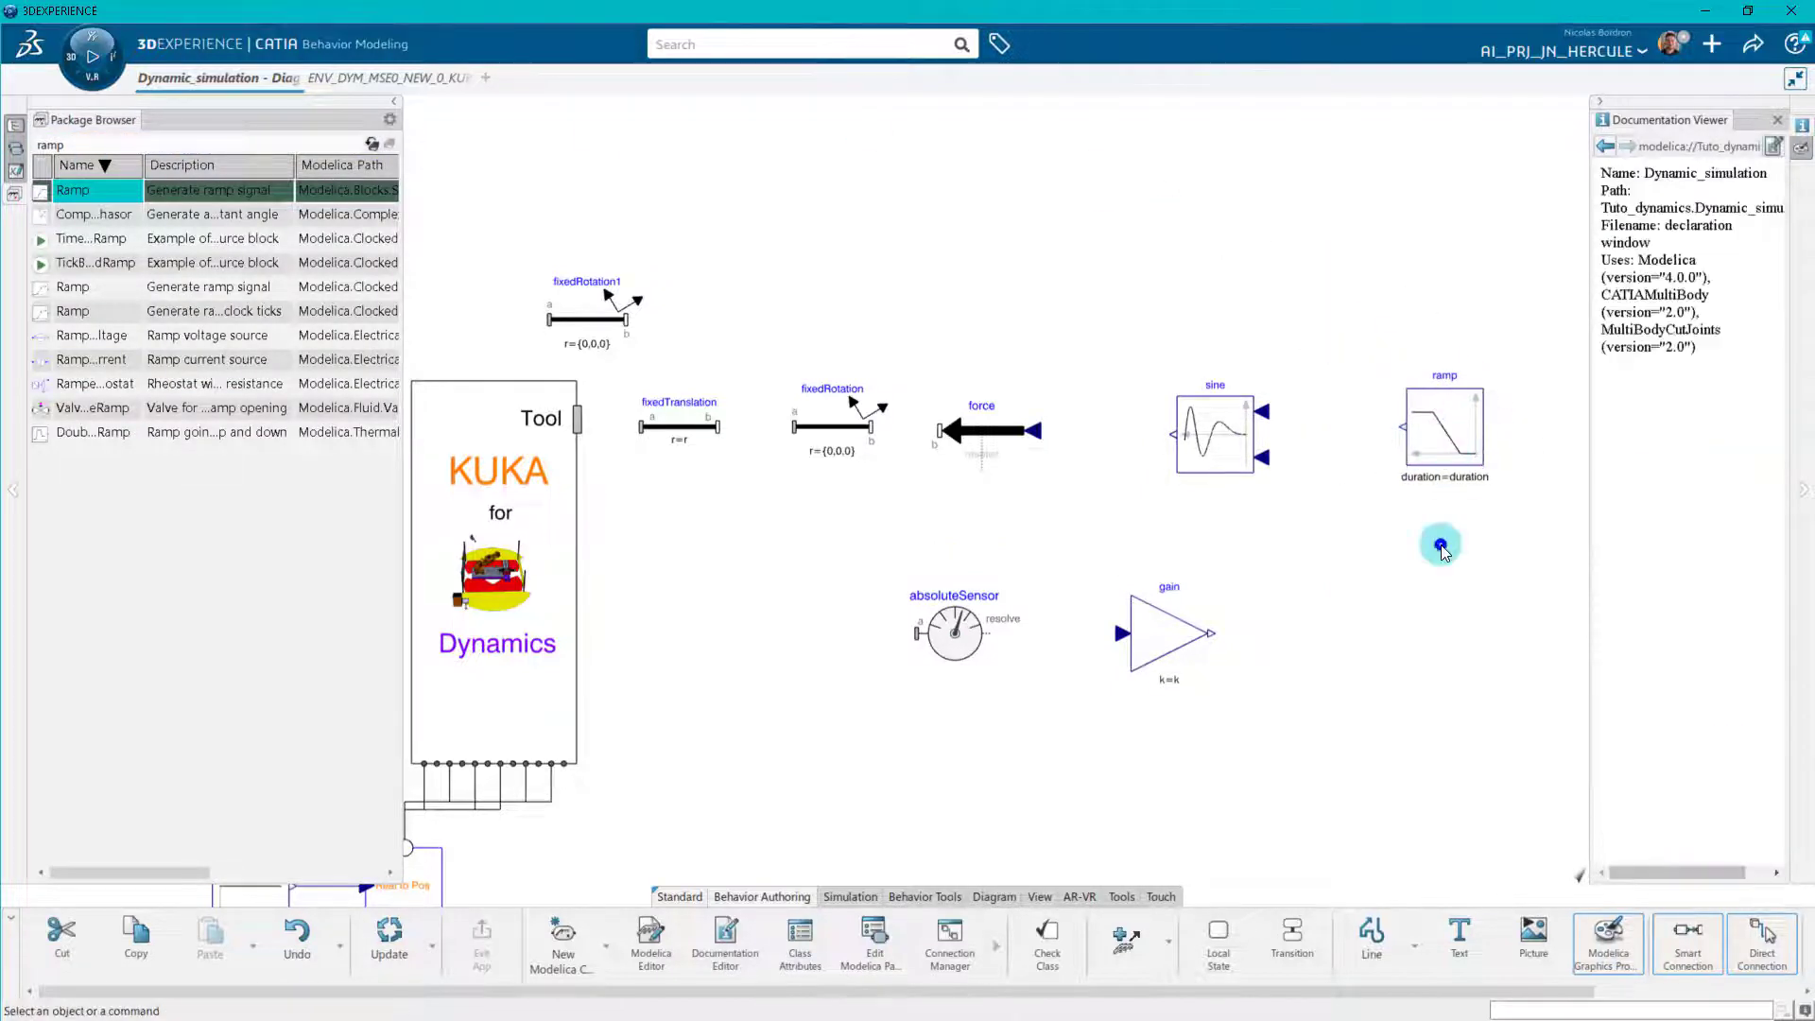
Delete the surplus fixedRotation1 component above the KUKA block.
right_click(588, 316)
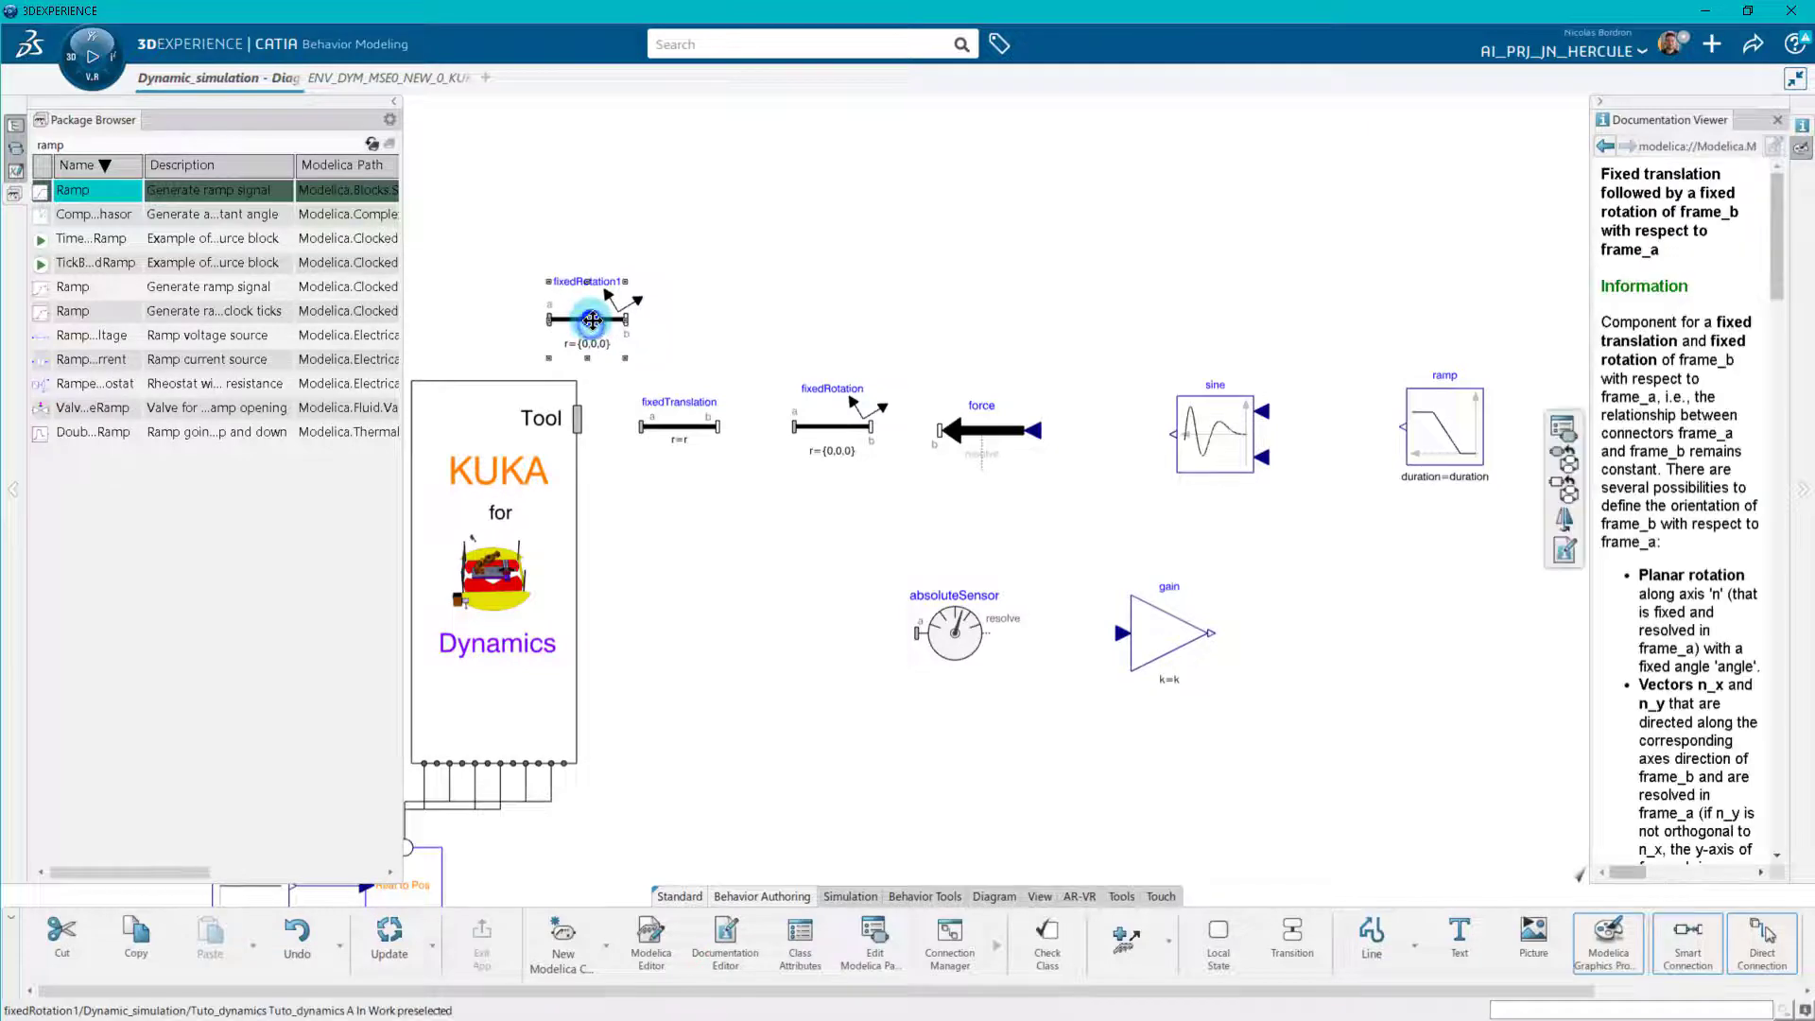
left_click(718, 847)
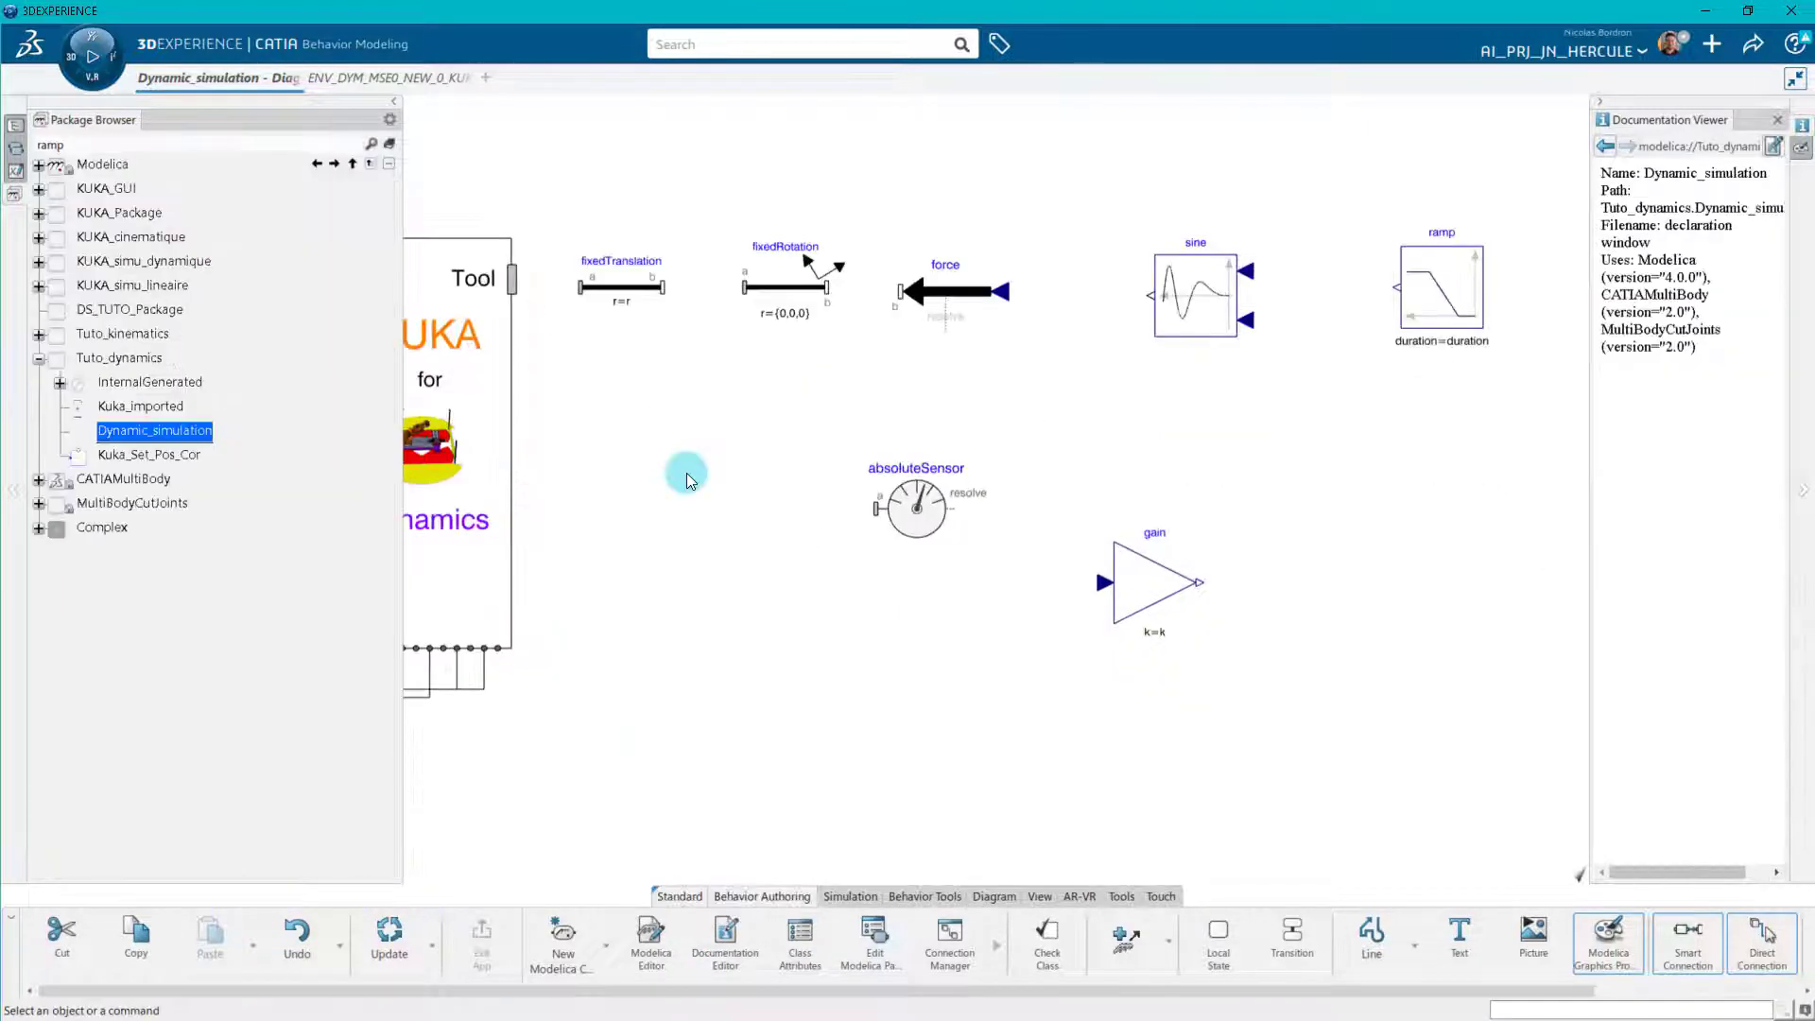
Connect Tool through fixedTranslation and fixedRotation to force, and connect absoluteSensor's frame a to fixedRotation's b end.
left_click_drag(593, 293, 512, 279)
left_click(662, 287)
left_click(745, 287)
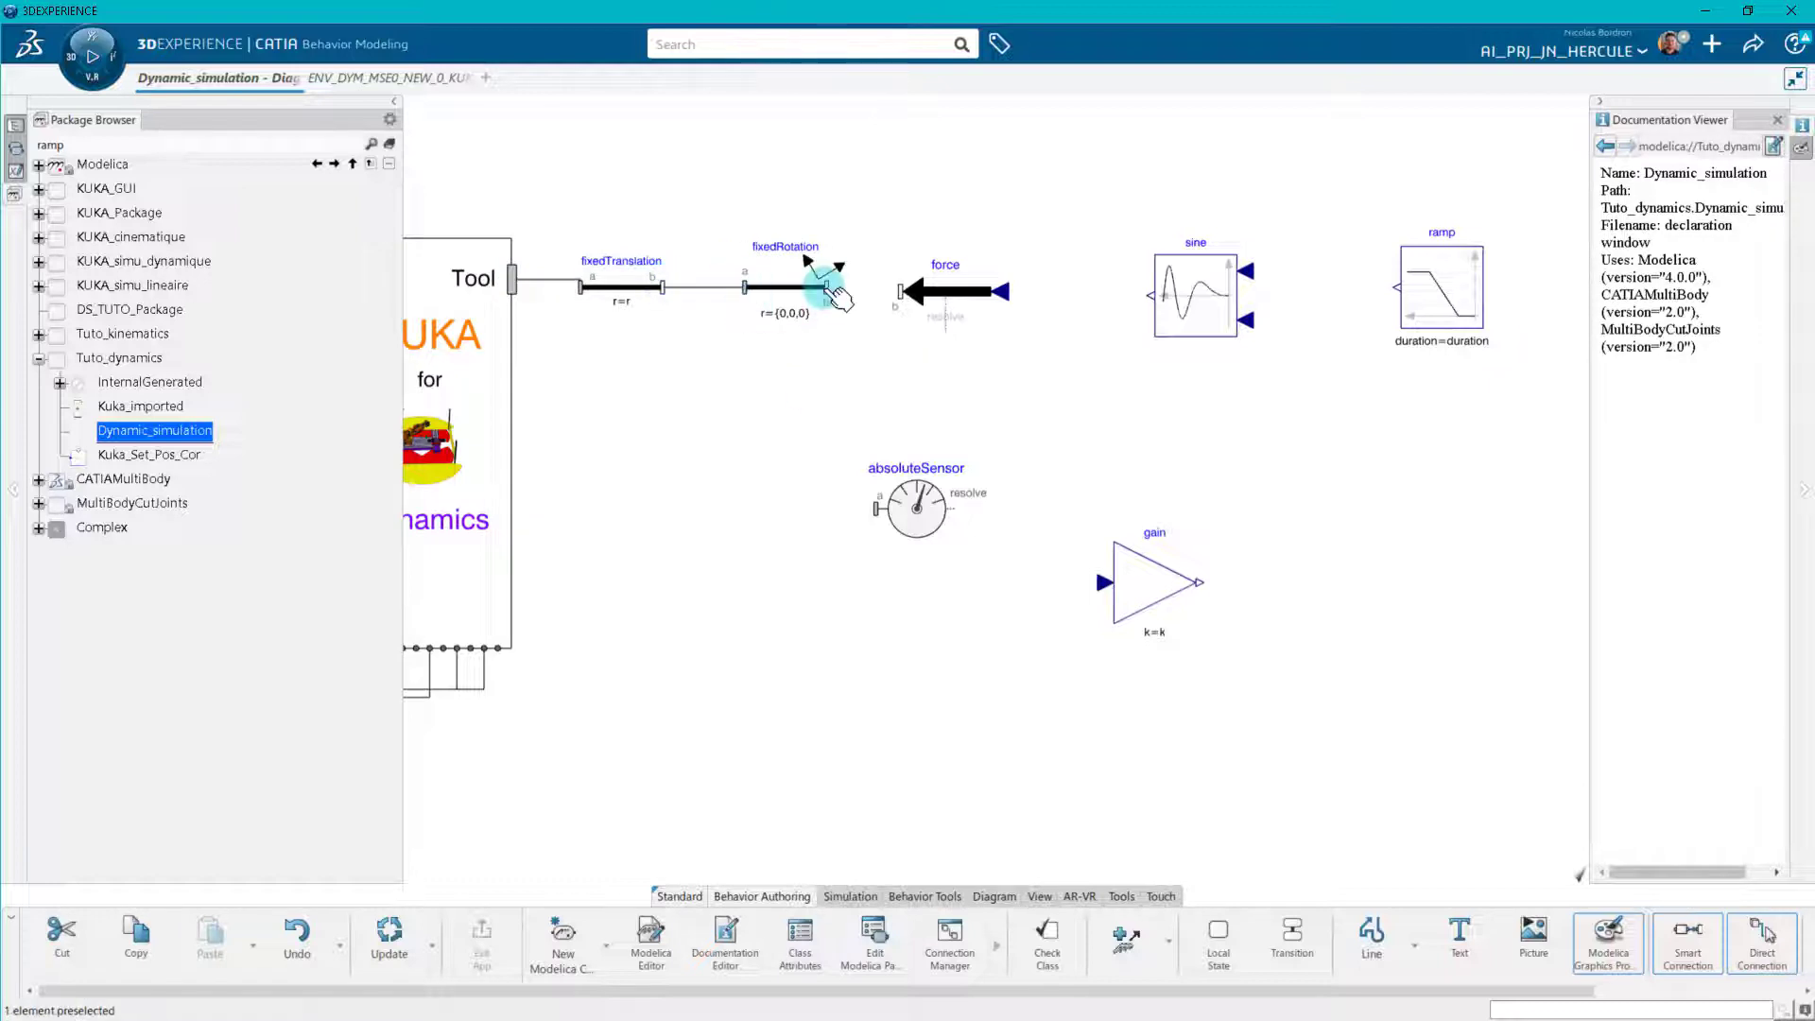
left_click(826, 287)
left_click(876, 509)
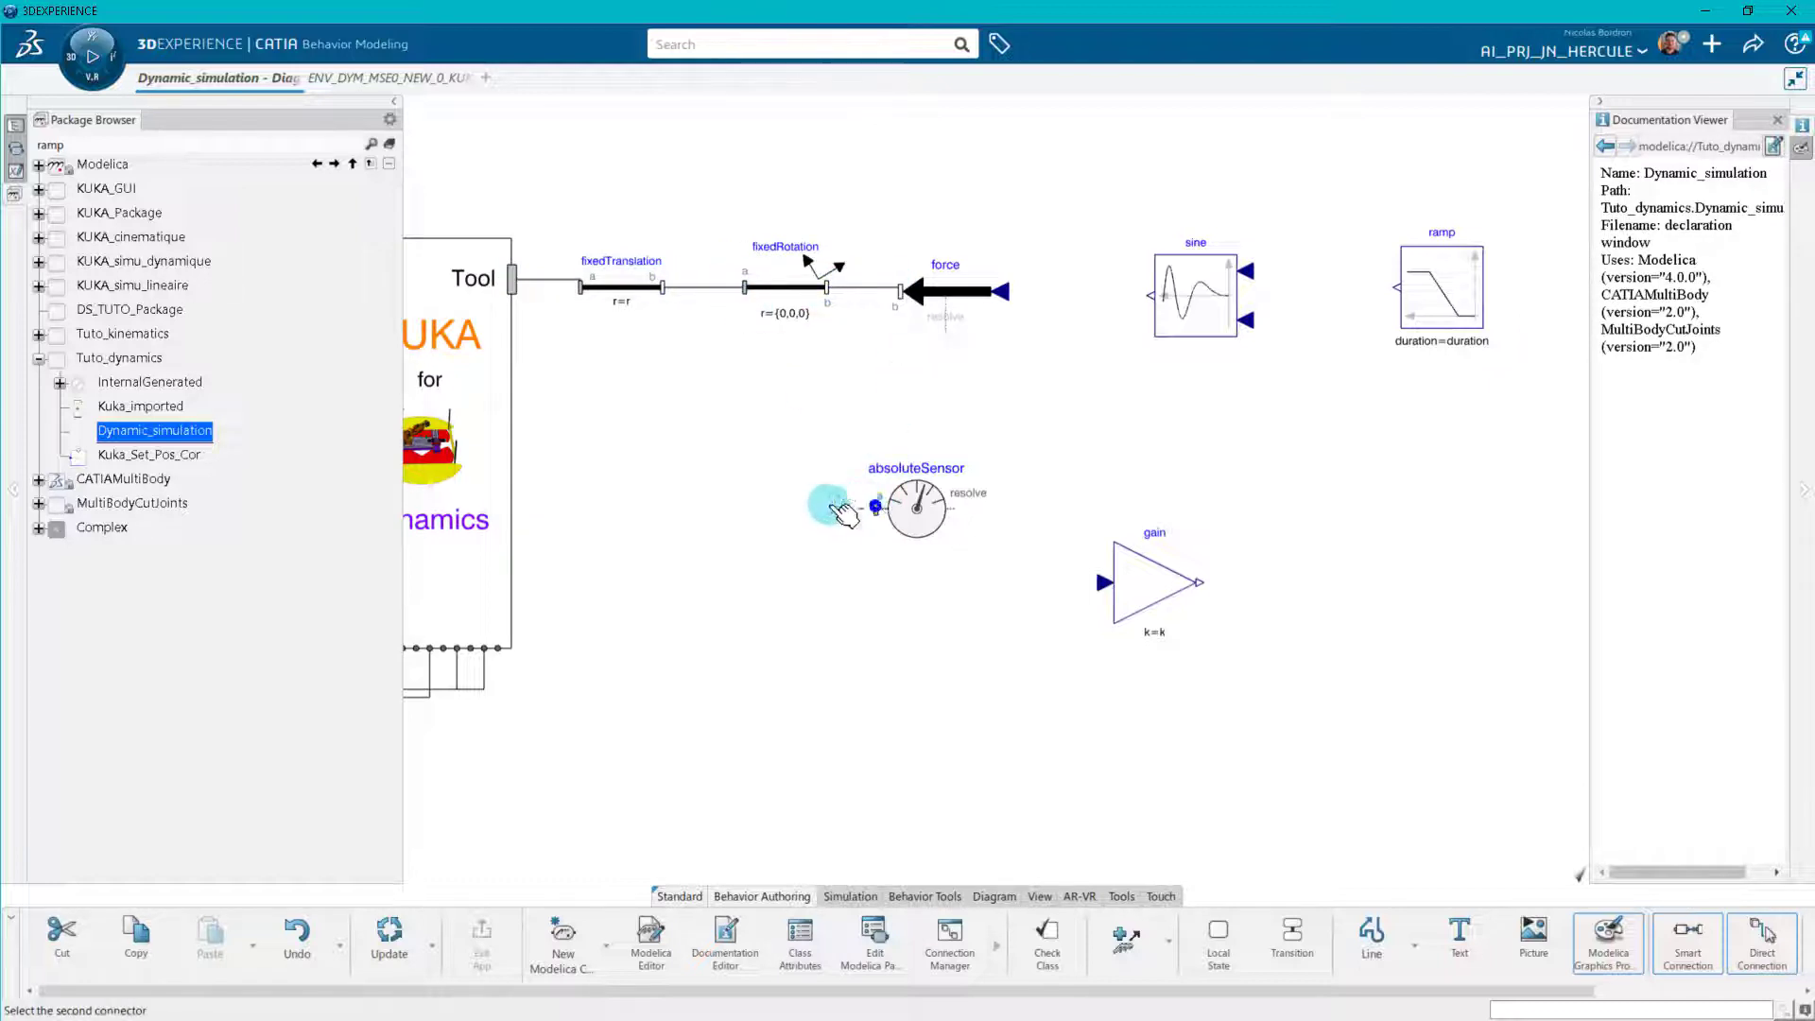
Enable the absolute acceleration output (get_a) of the absoluteSensor component.
double_click(900, 512)
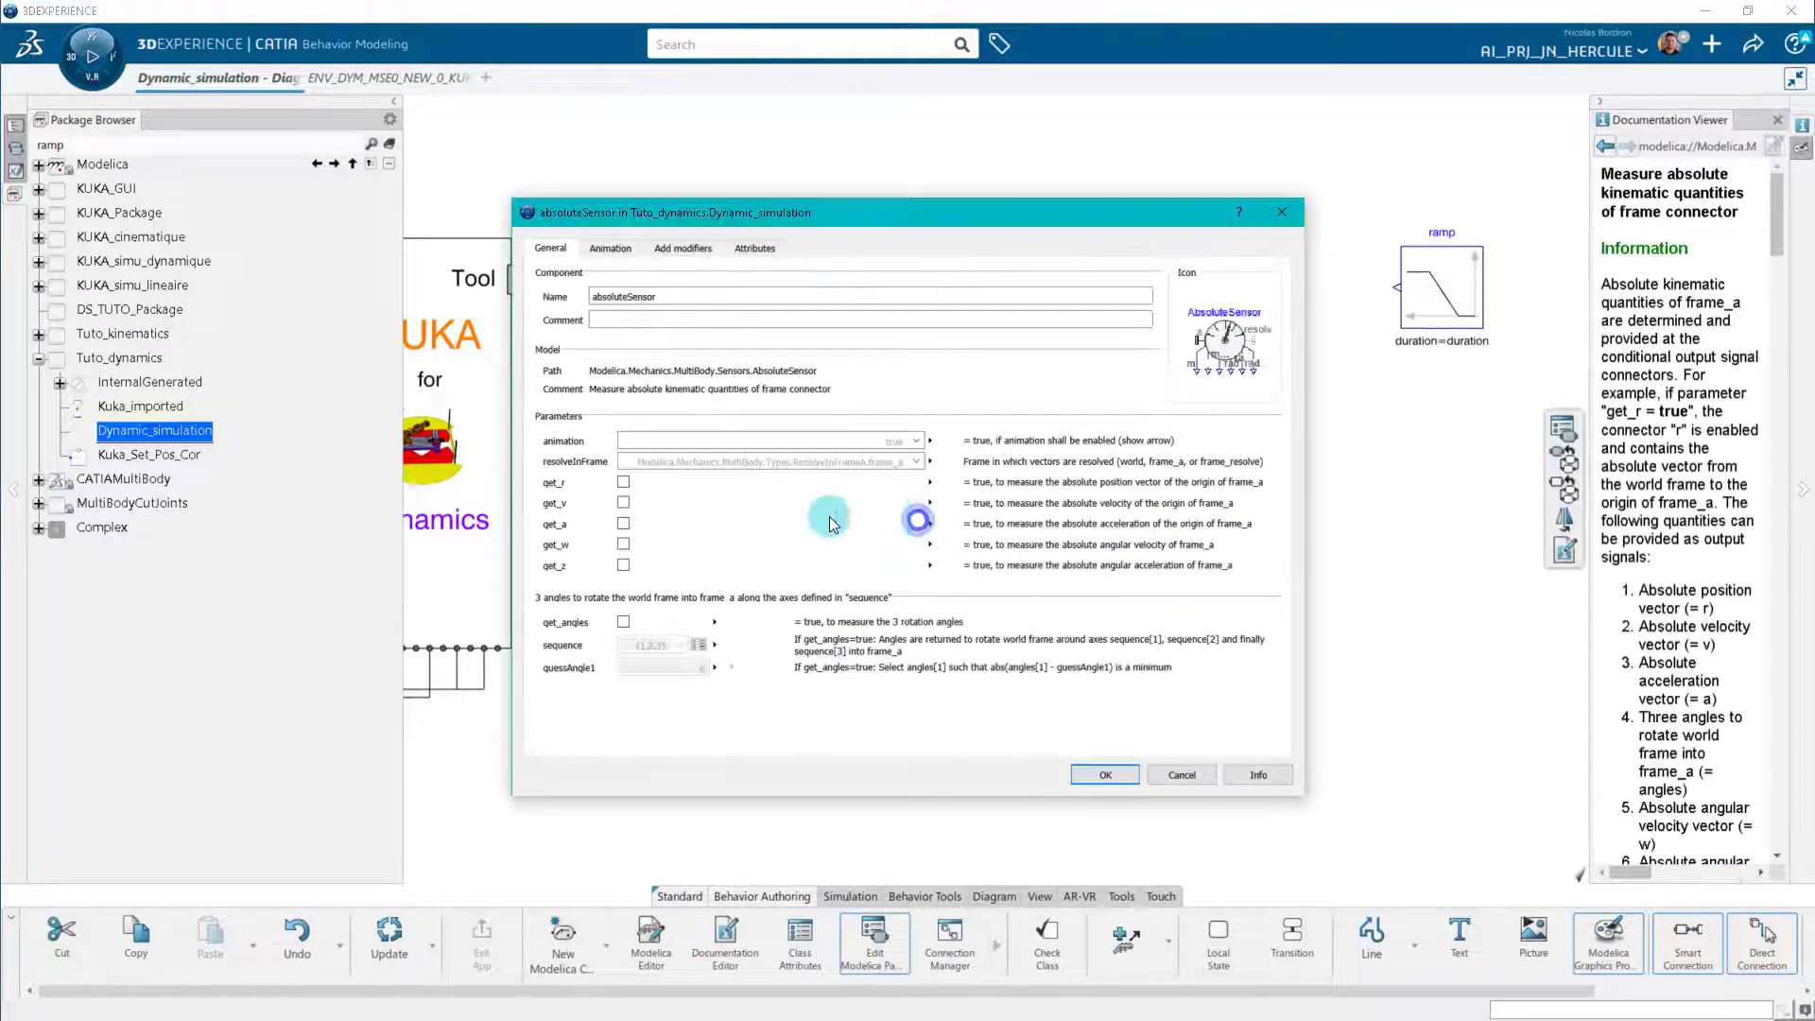
left_click(1105, 774)
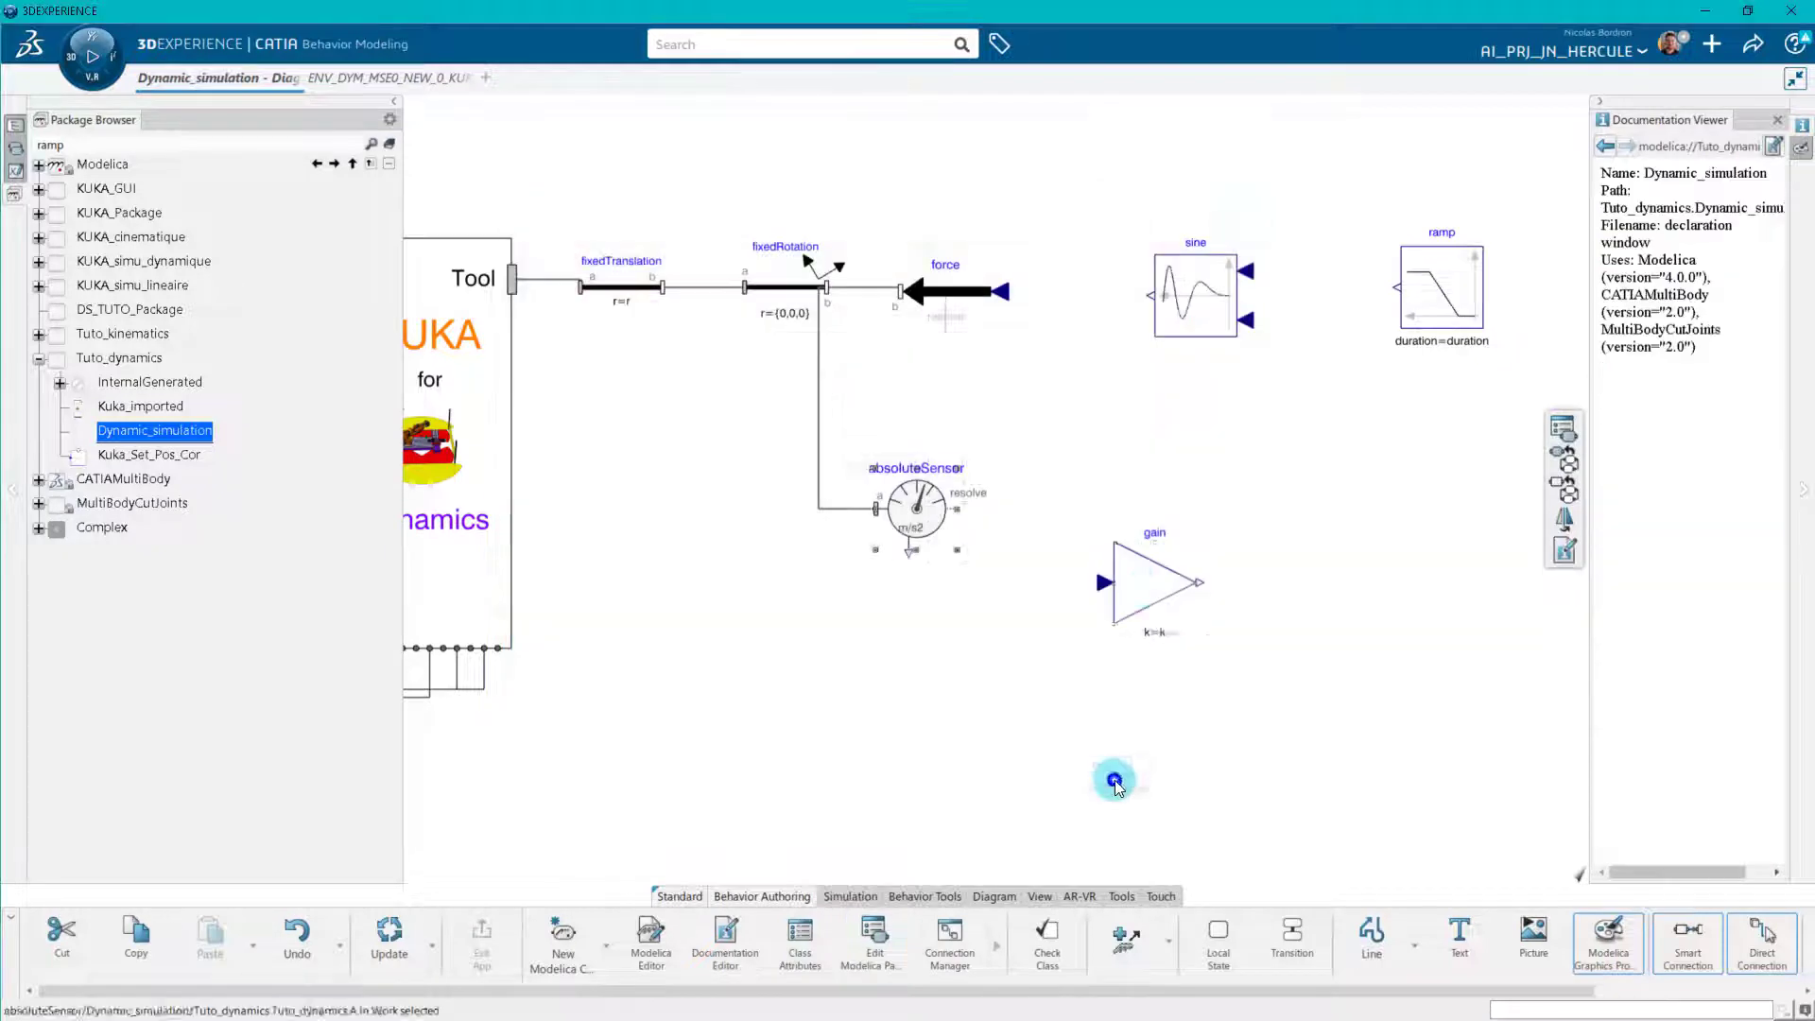
Rename the gain block as gain[3] and connect the absoluteSensor's acceleration output to its input.
double_click(1146, 586)
left_click(780, 299)
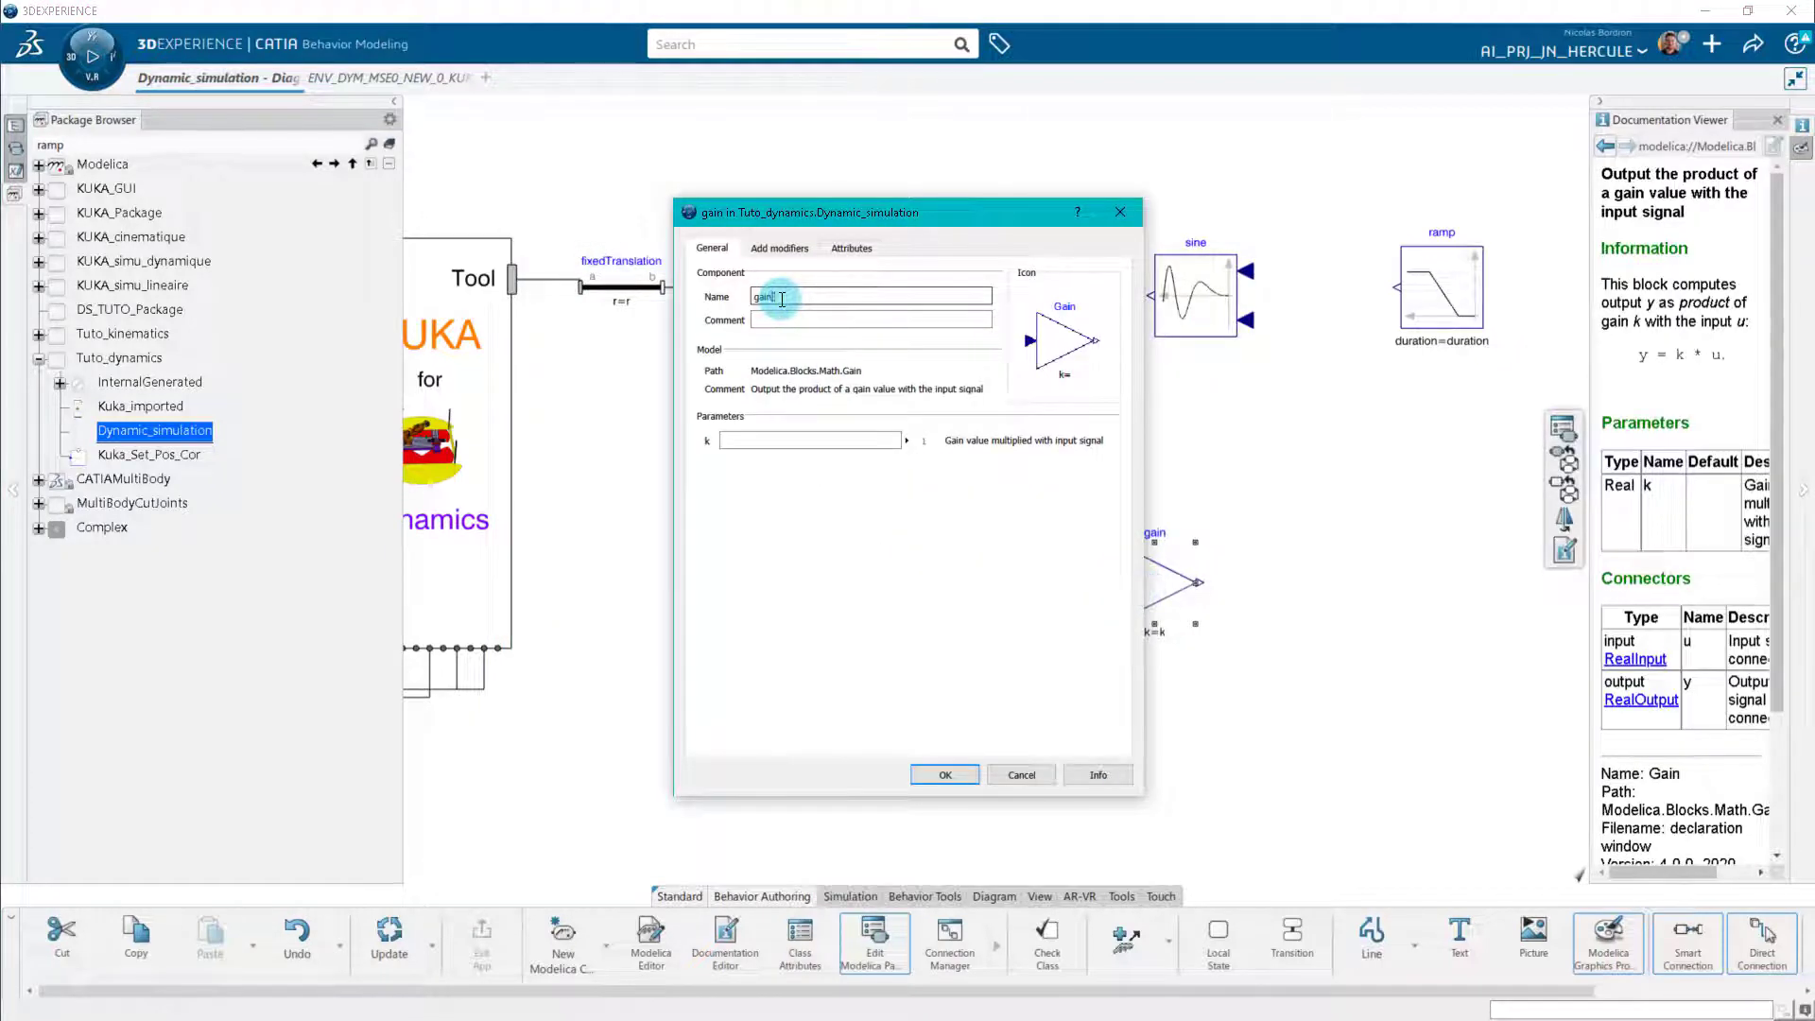
key("Return")
left_click(1009, 685)
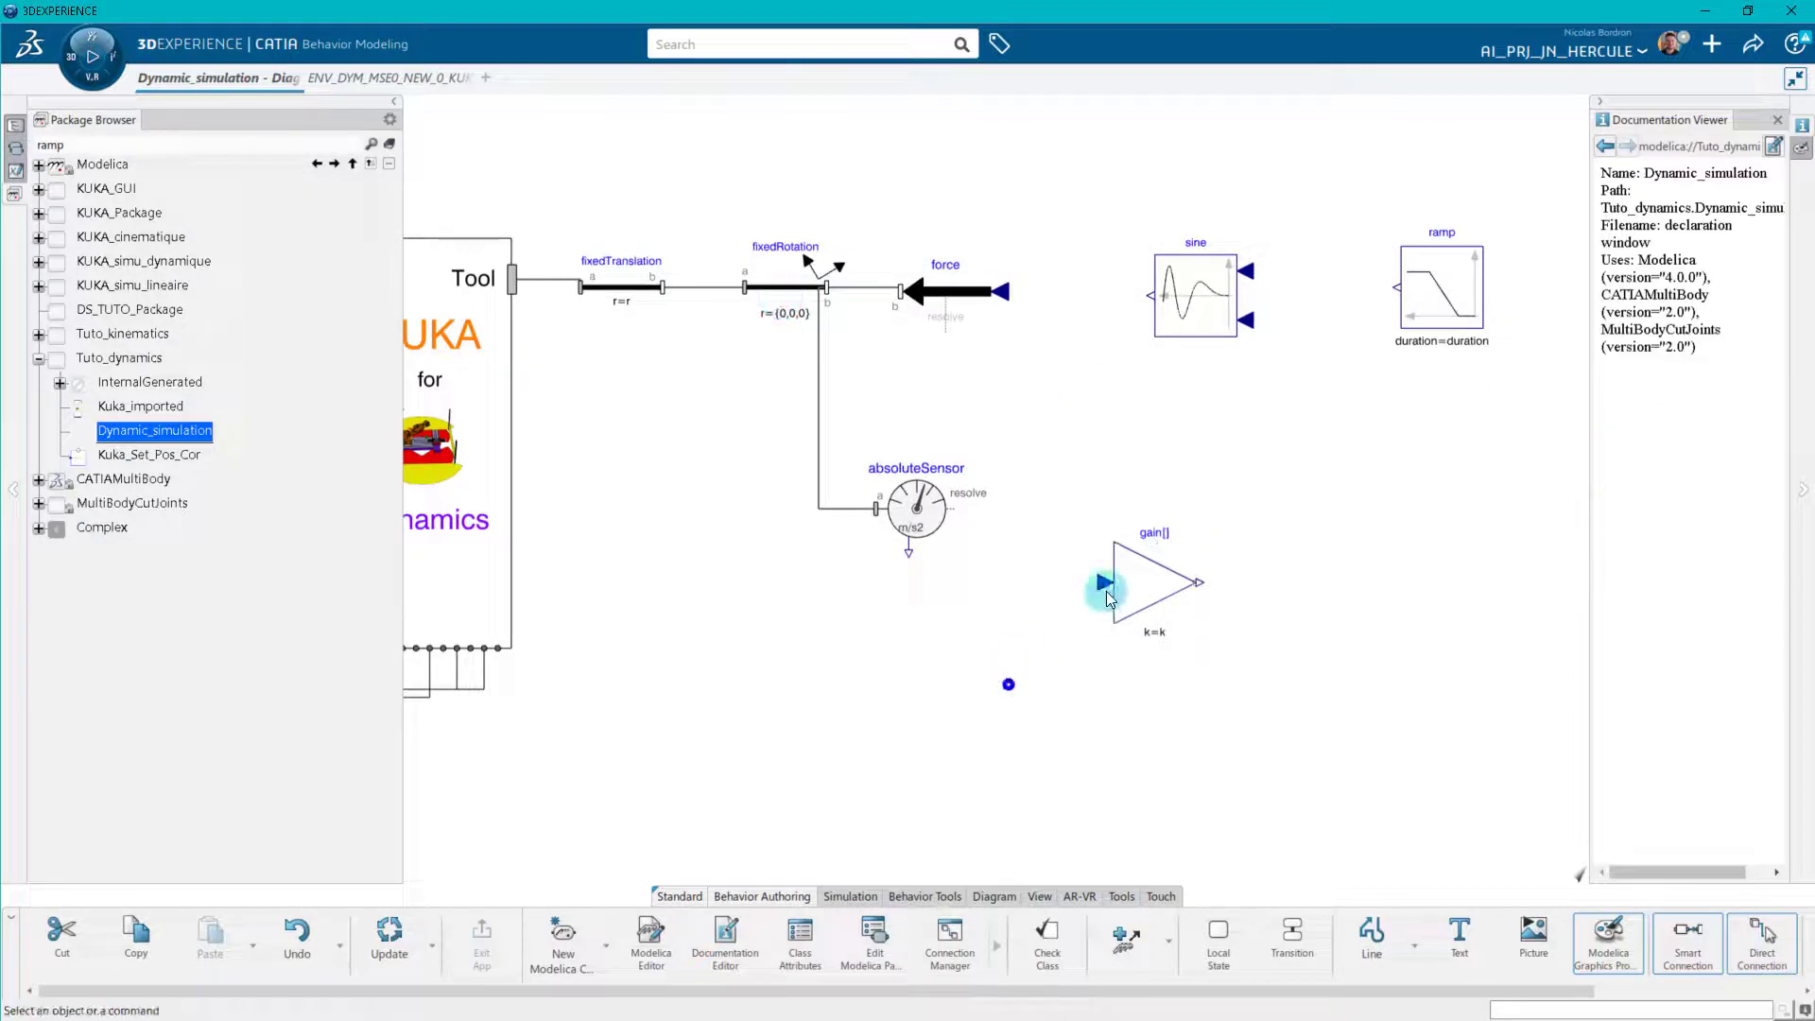
left_click(1105, 583)
left_click(909, 554)
left_click(1718, 962)
Rename the sine block as sine[3], set useConstantAmplitude to true and keep useConstantFrequency at false.
double_click(1199, 390)
left_click(842, 276)
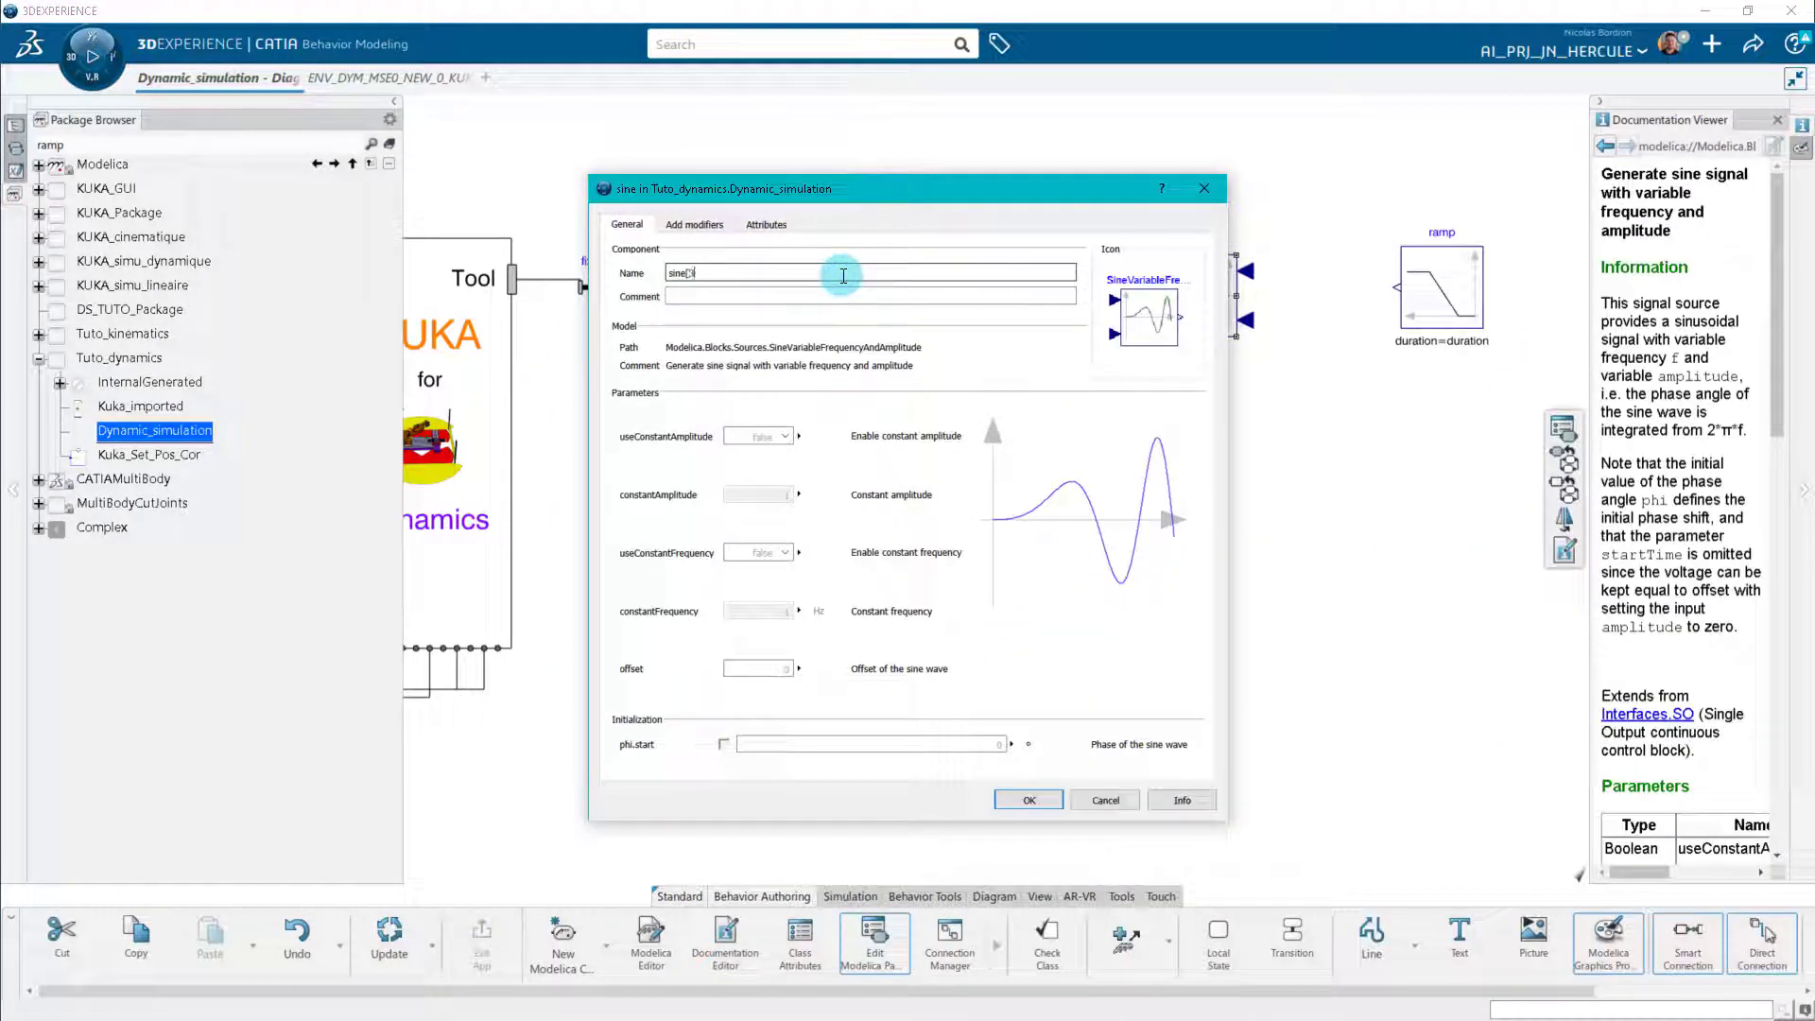
left_click(783, 439)
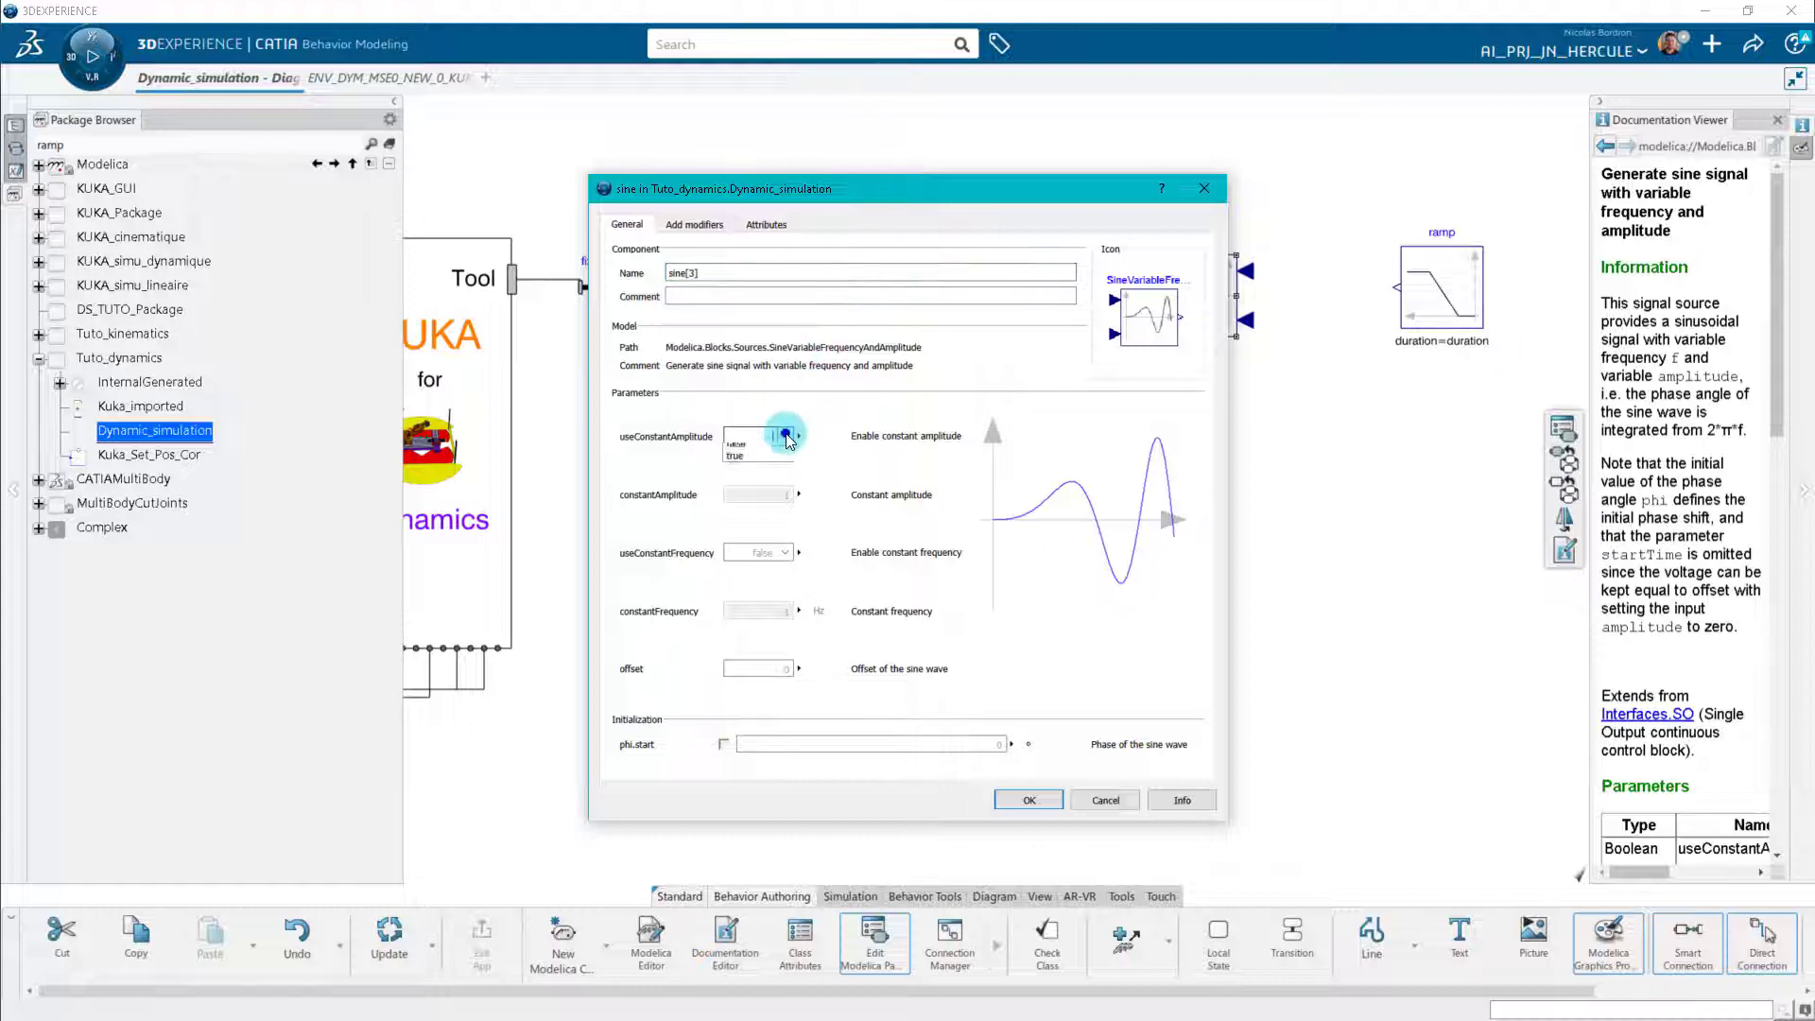
left_click(756, 474)
left_click(783, 552)
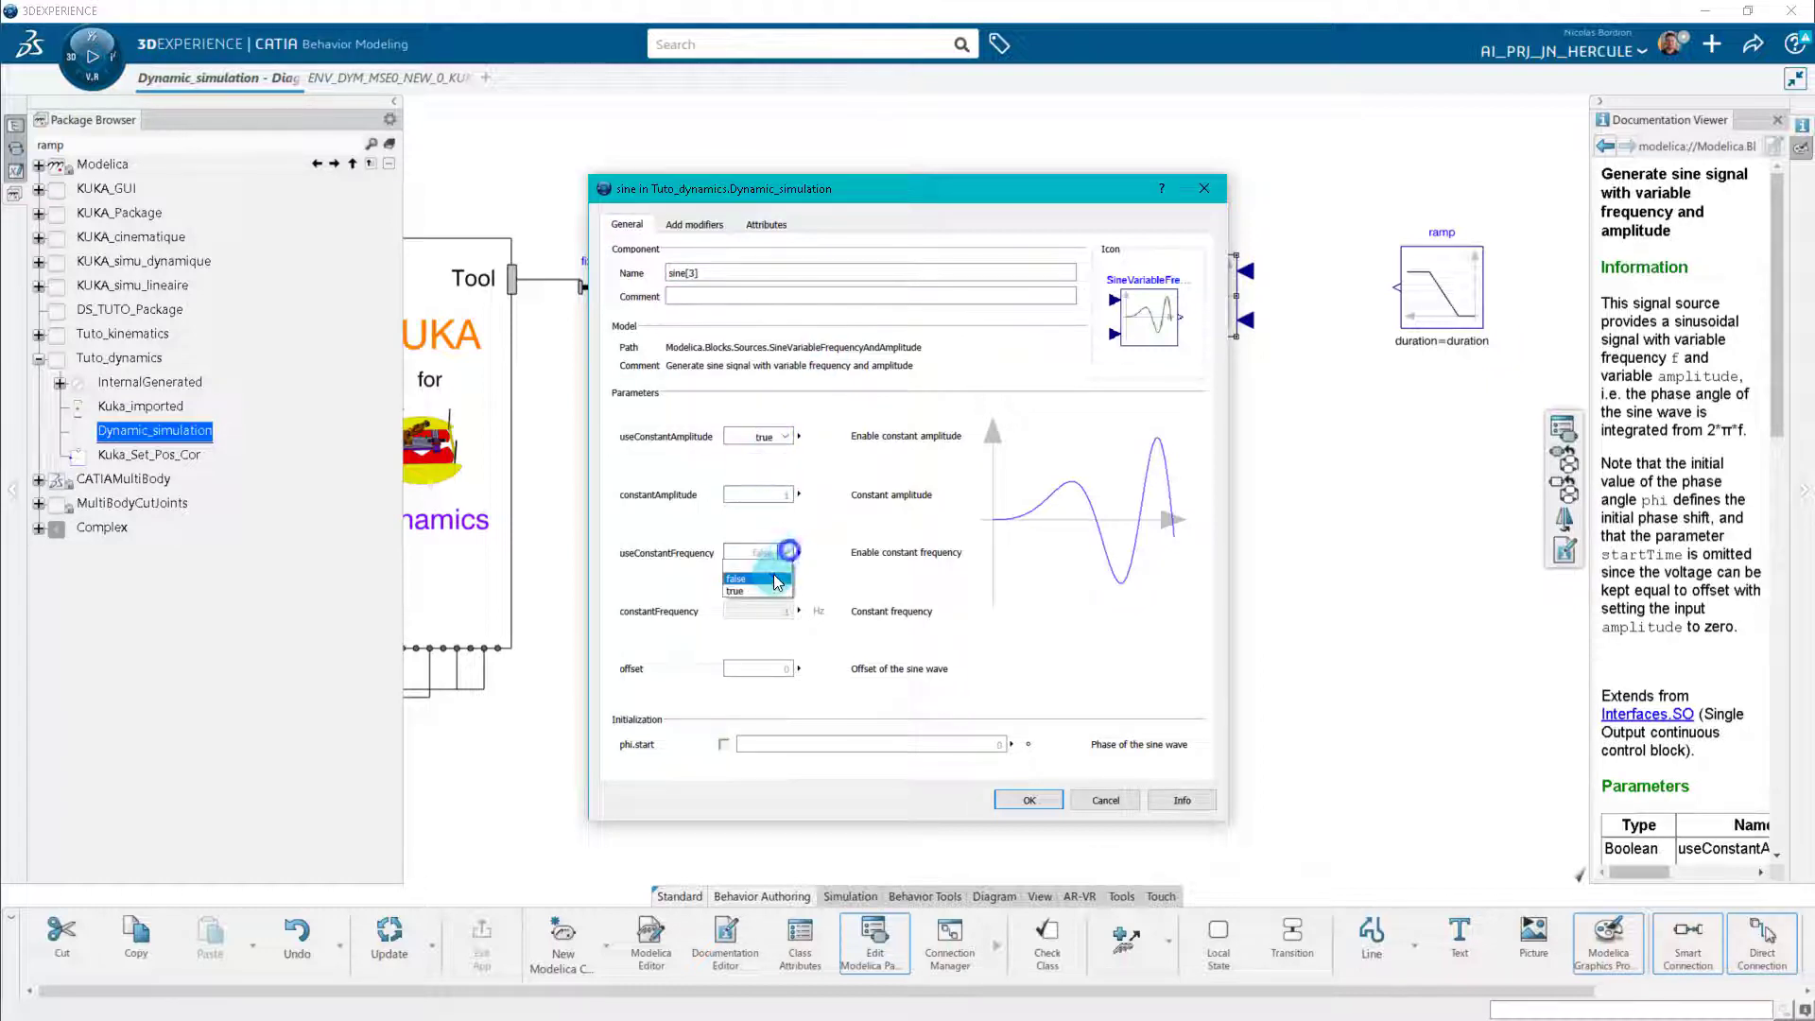
left_click(773, 574)
left_click(1029, 800)
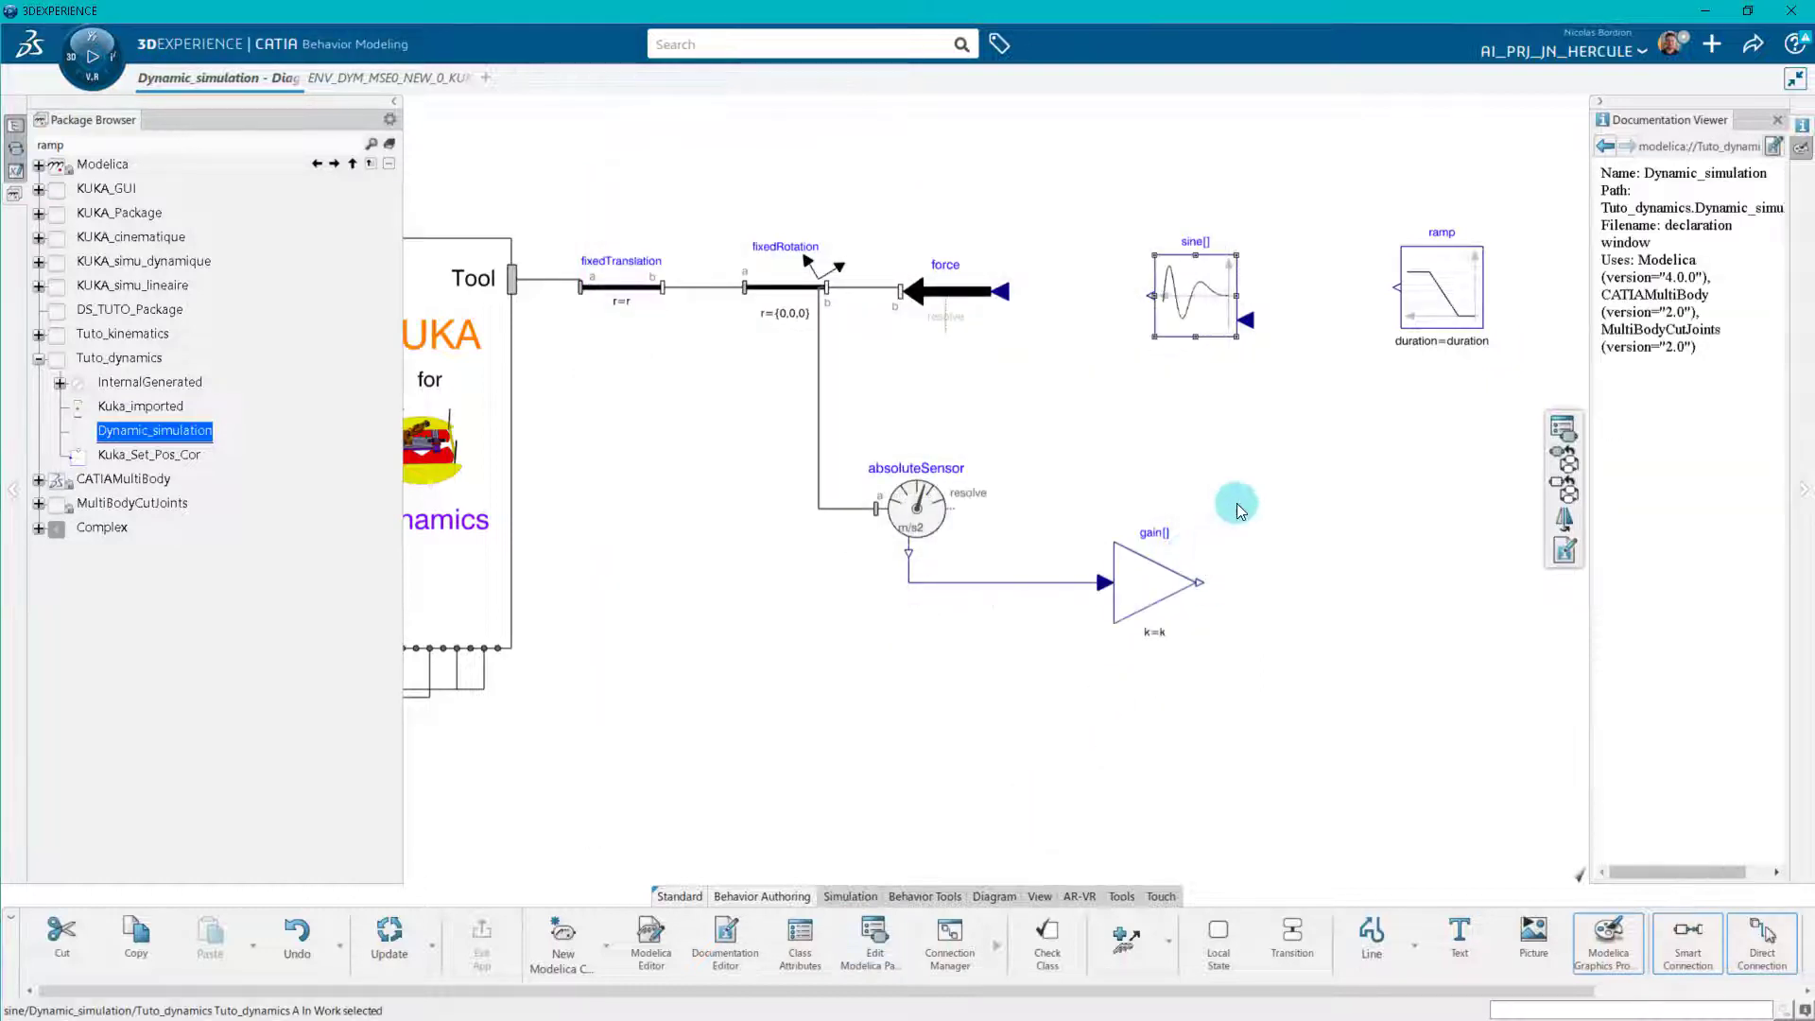
Rename the ramp block as ramp[3].
left_click(1428, 295)
double_click(1428, 295)
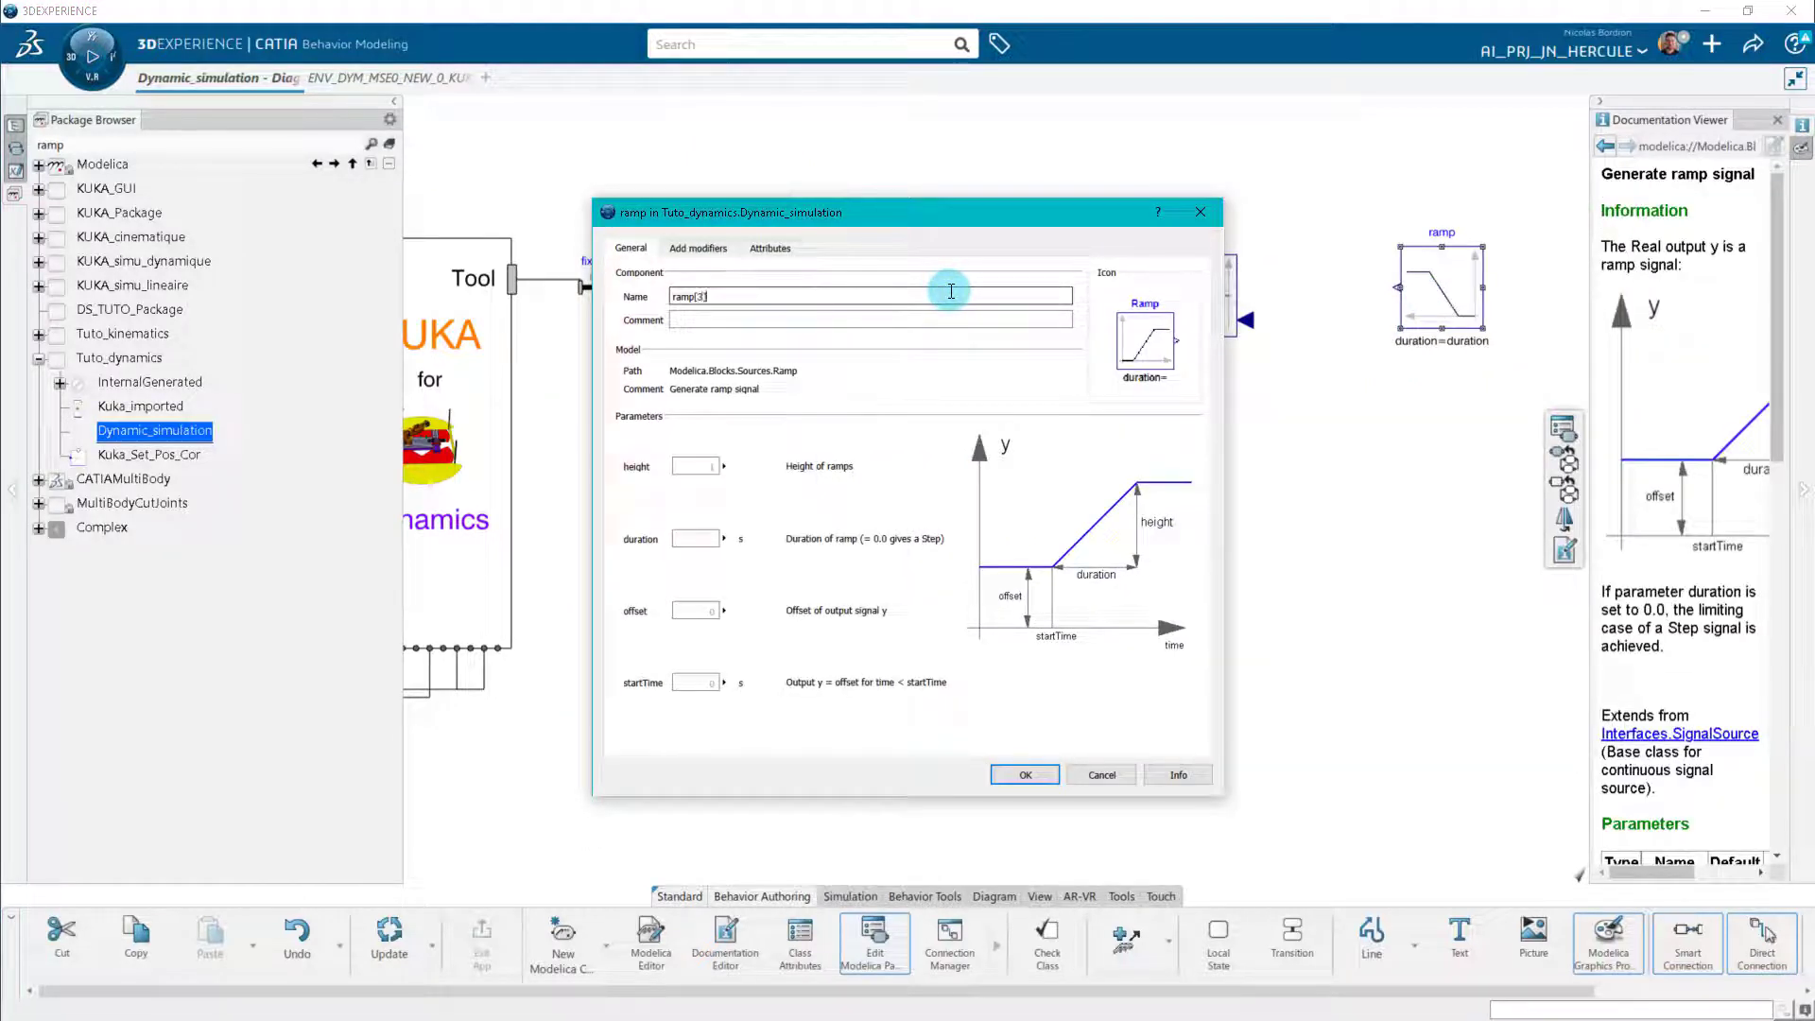
left_click(1025, 774)
Connect the ramp output to the sine block's frequency input, and the sine output to the force input.
left_click(1397, 287)
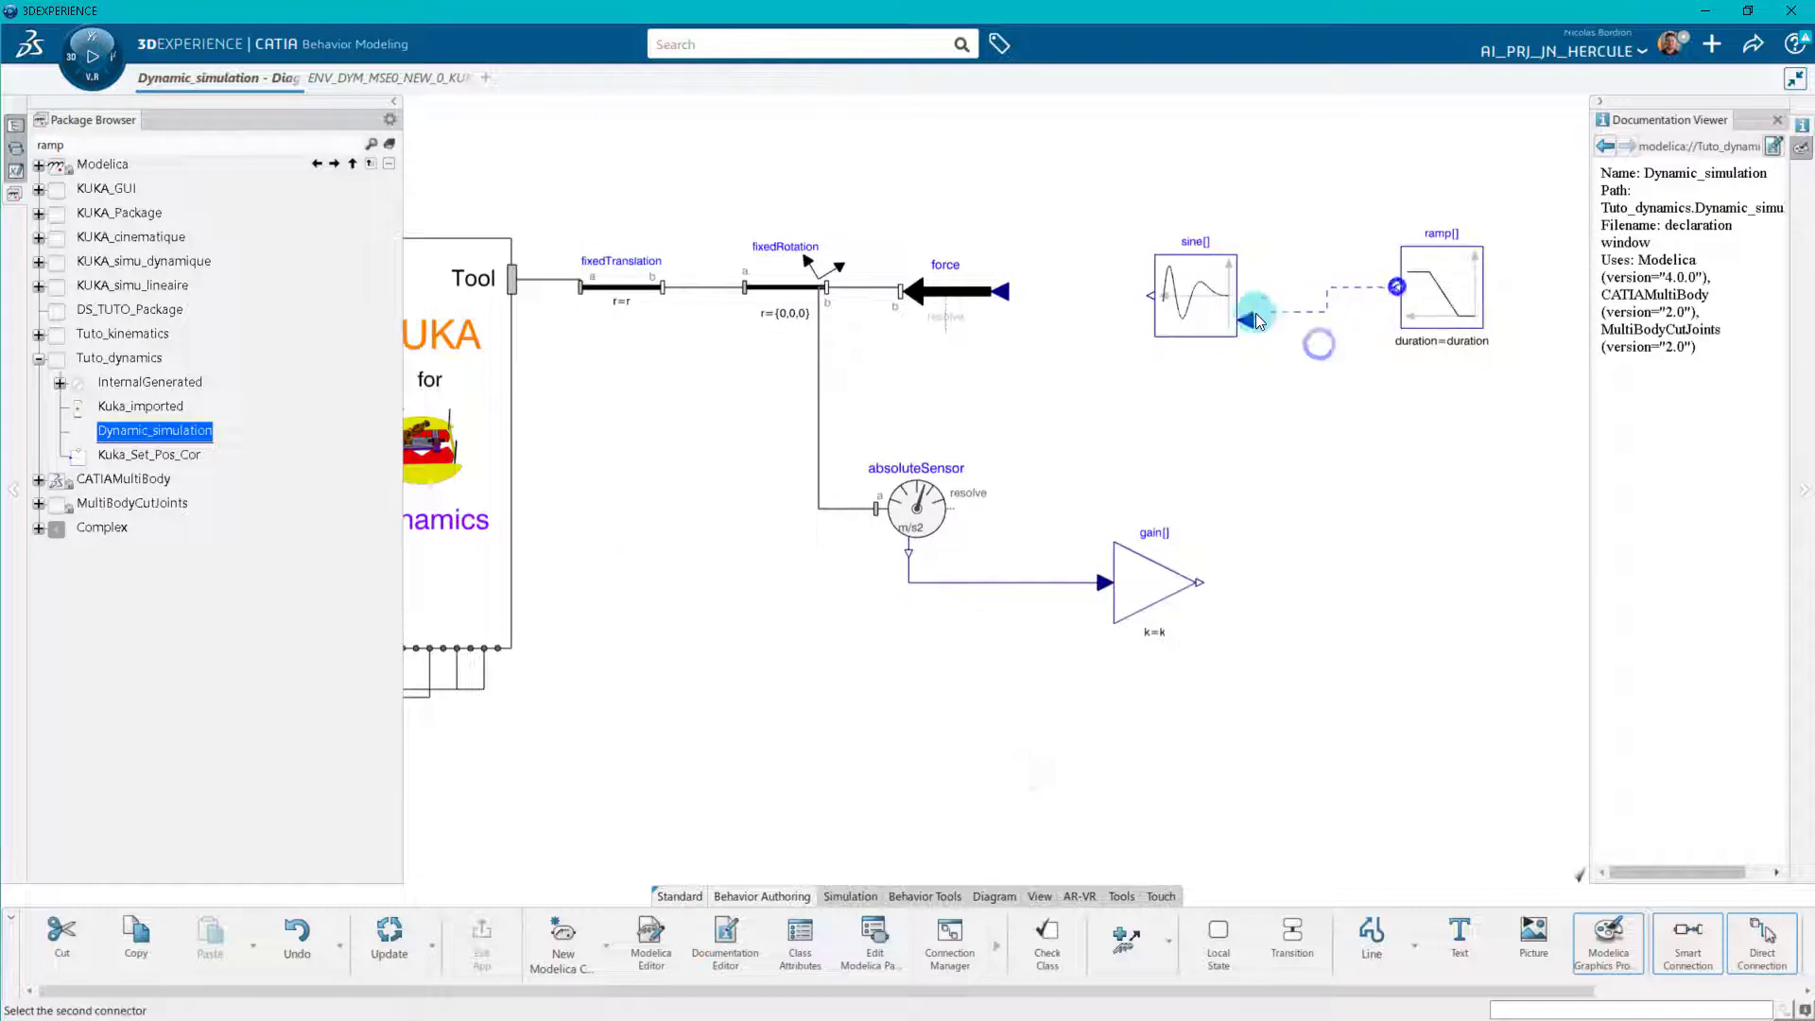
left_click(1248, 321)
left_click(1711, 965)
left_click(1152, 296)
left_click(1002, 292)
left_click(1710, 966)
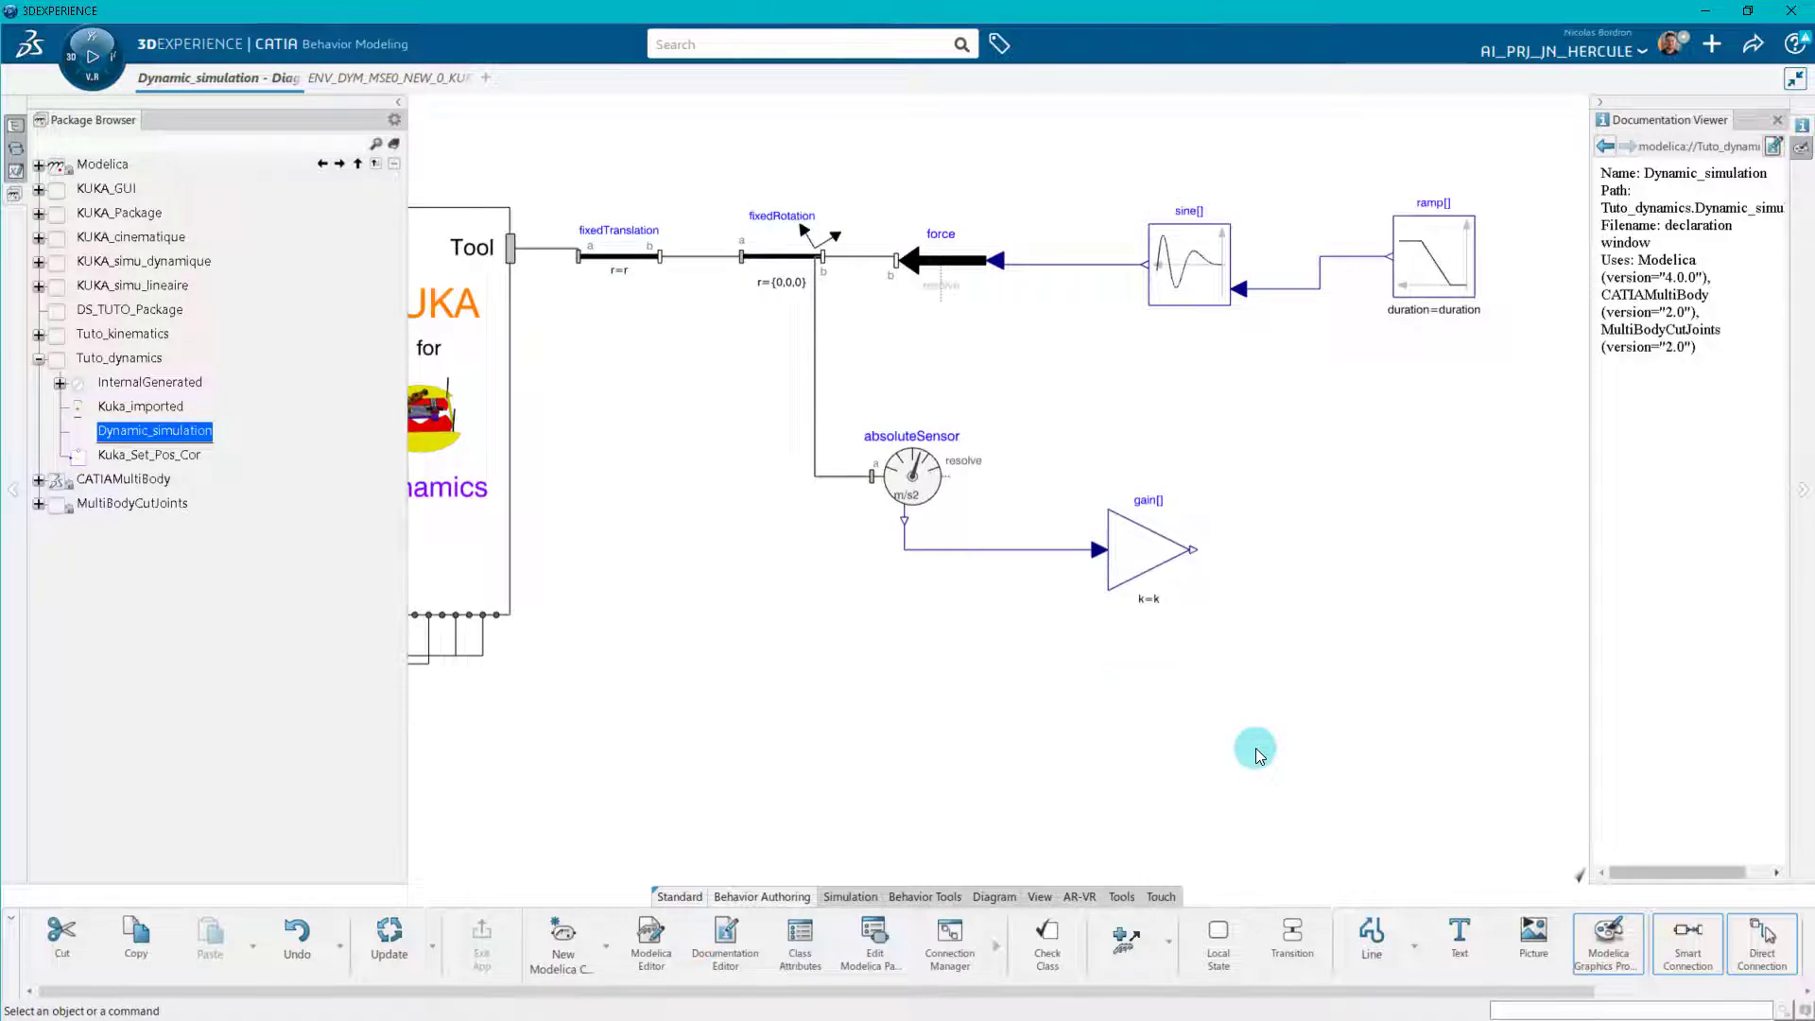
Set the r vector of fixedTranslation to {290,0,-85} mm.
double_click(632, 269)
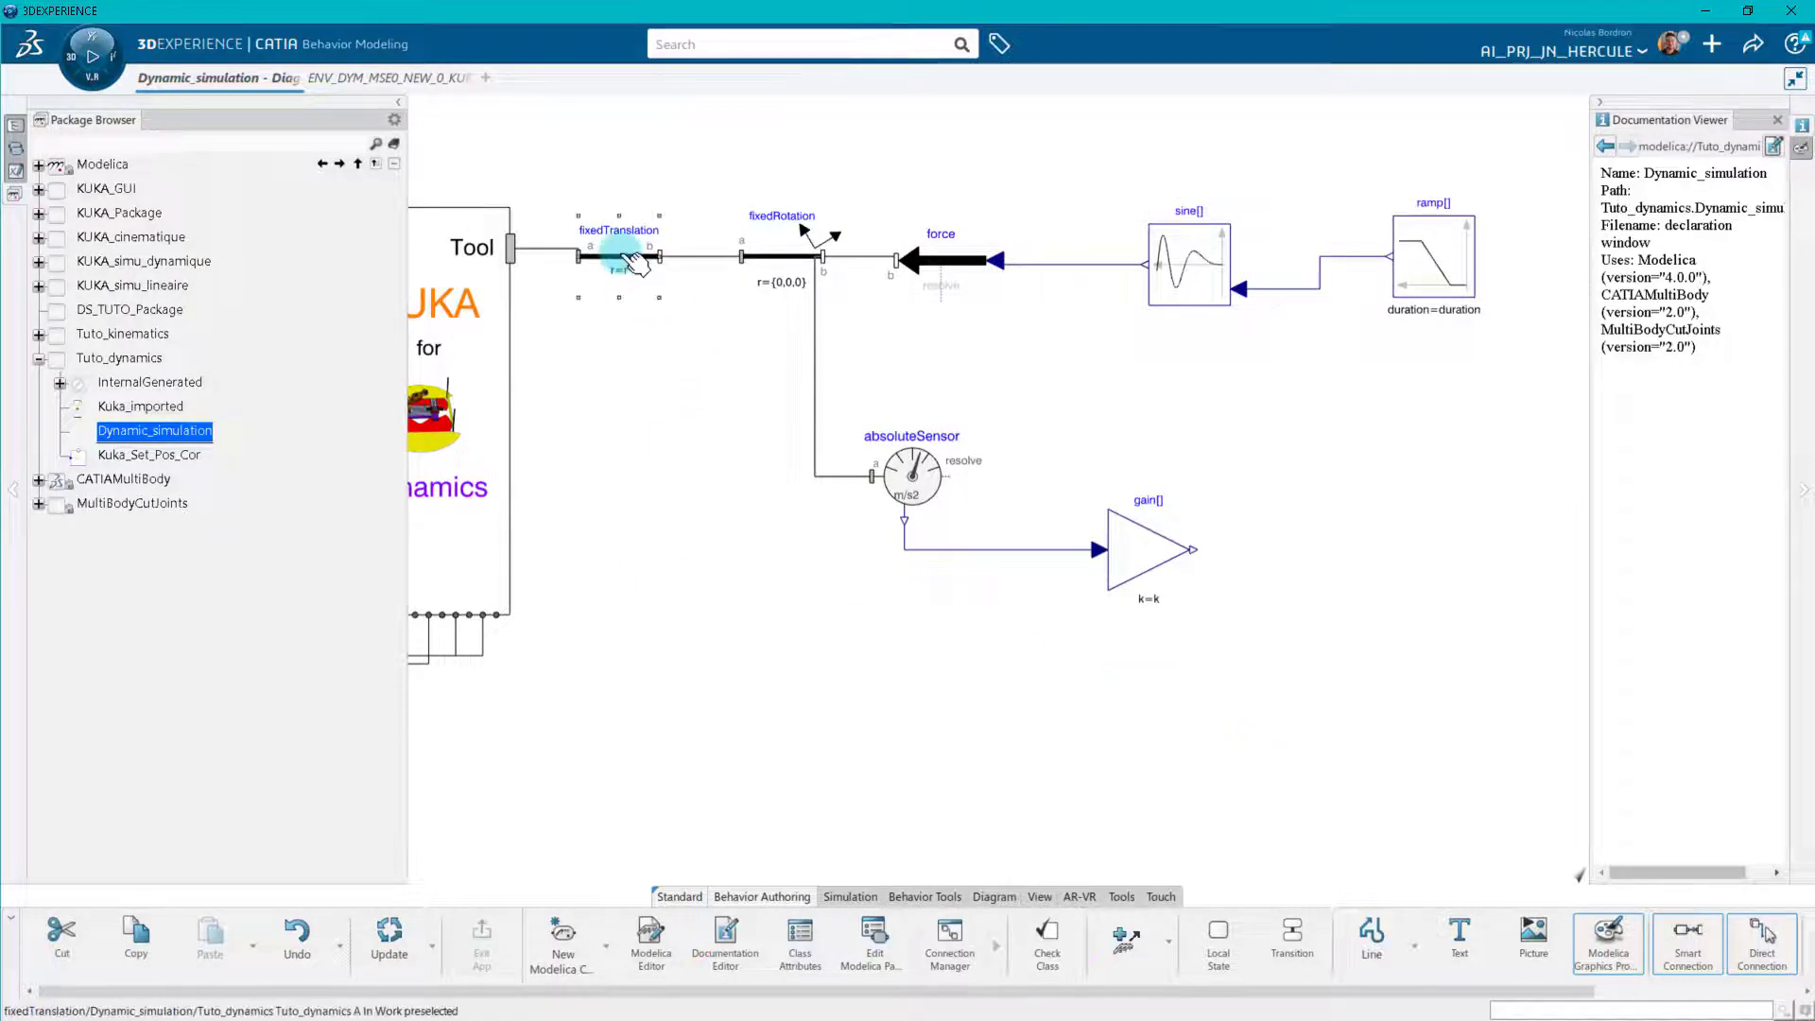
left_click(886, 460)
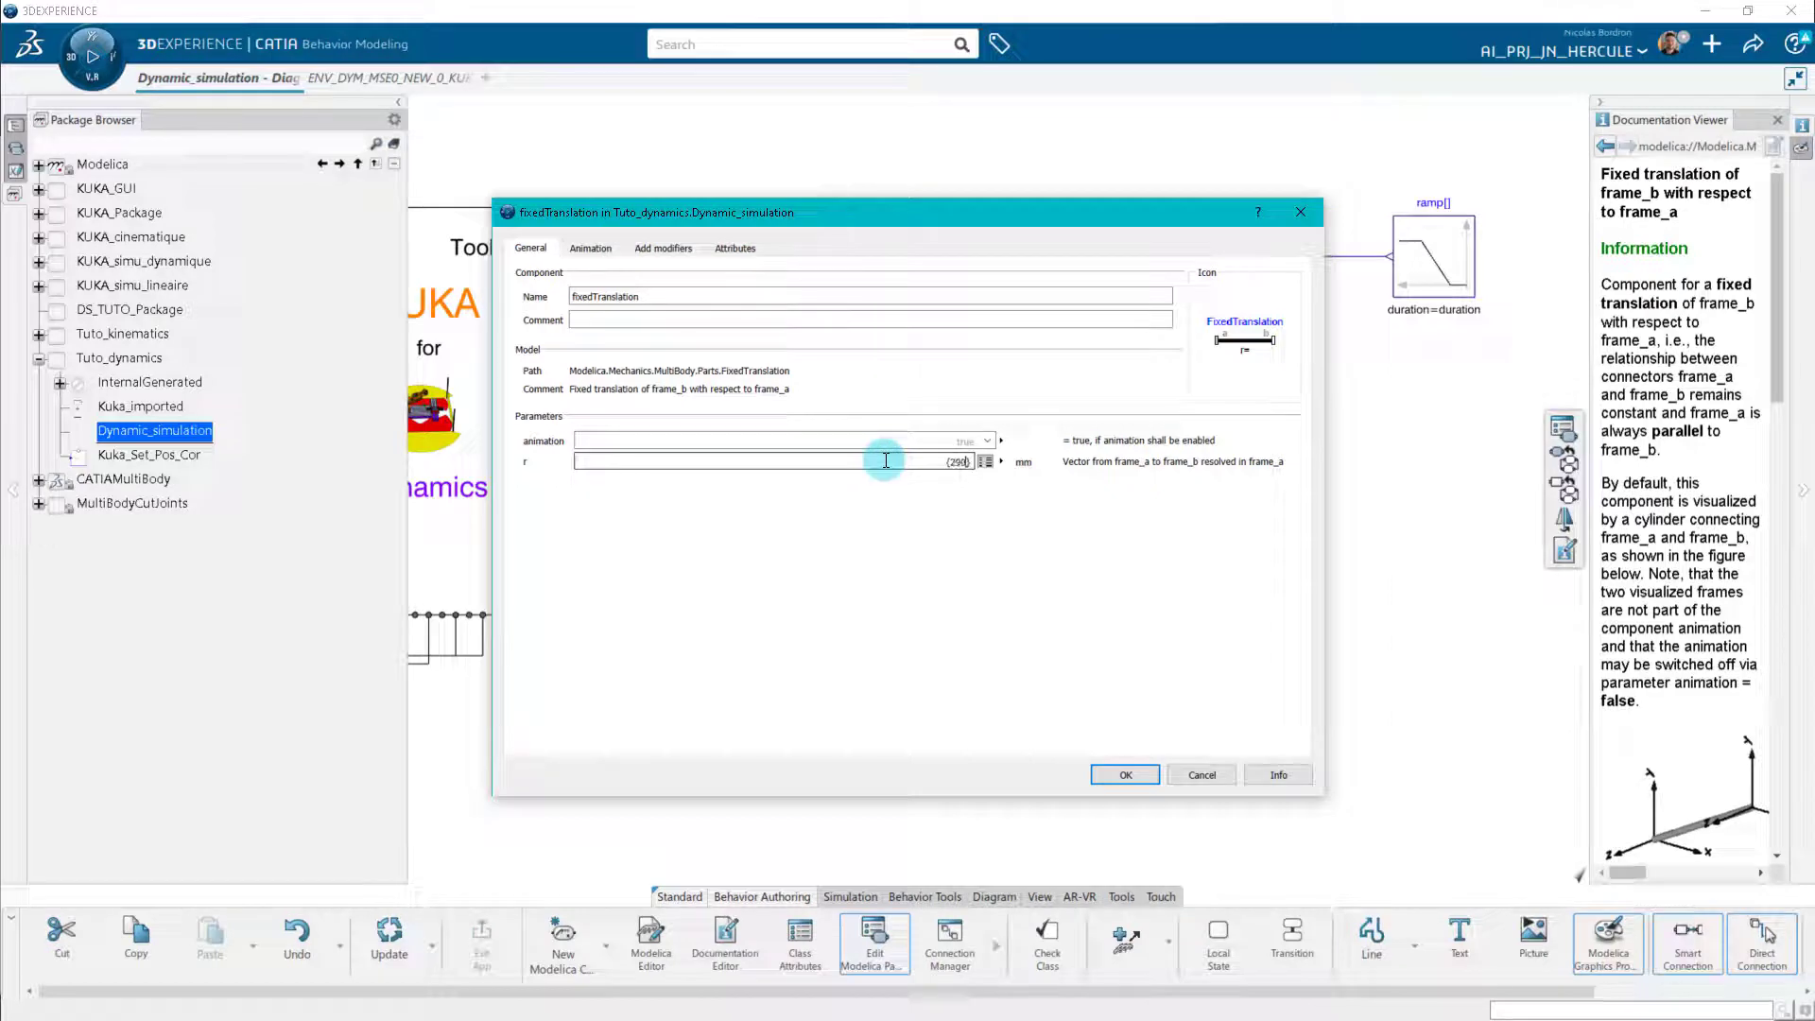
type("5")
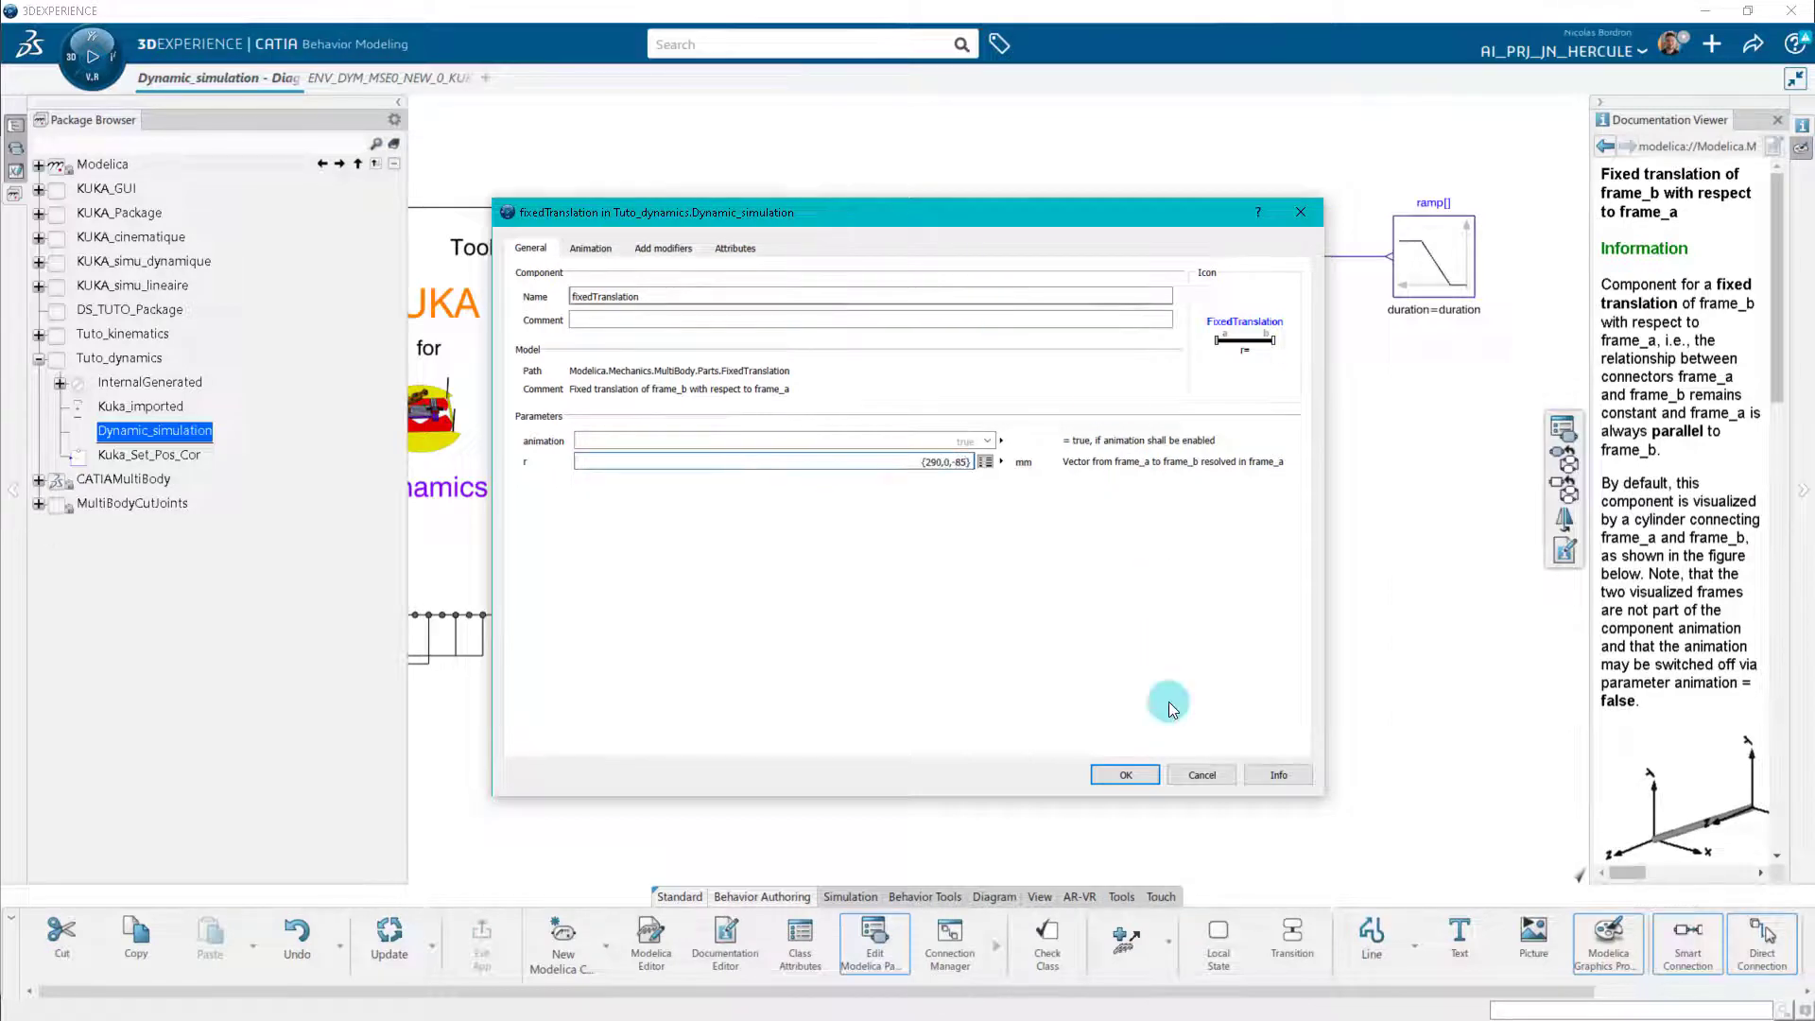
left_click(1125, 775)
Set fixedRotation's rotationType to PlanarRotationSequence with sequence {1,2,3} and angles {0,90,0}.
double_click(780, 255)
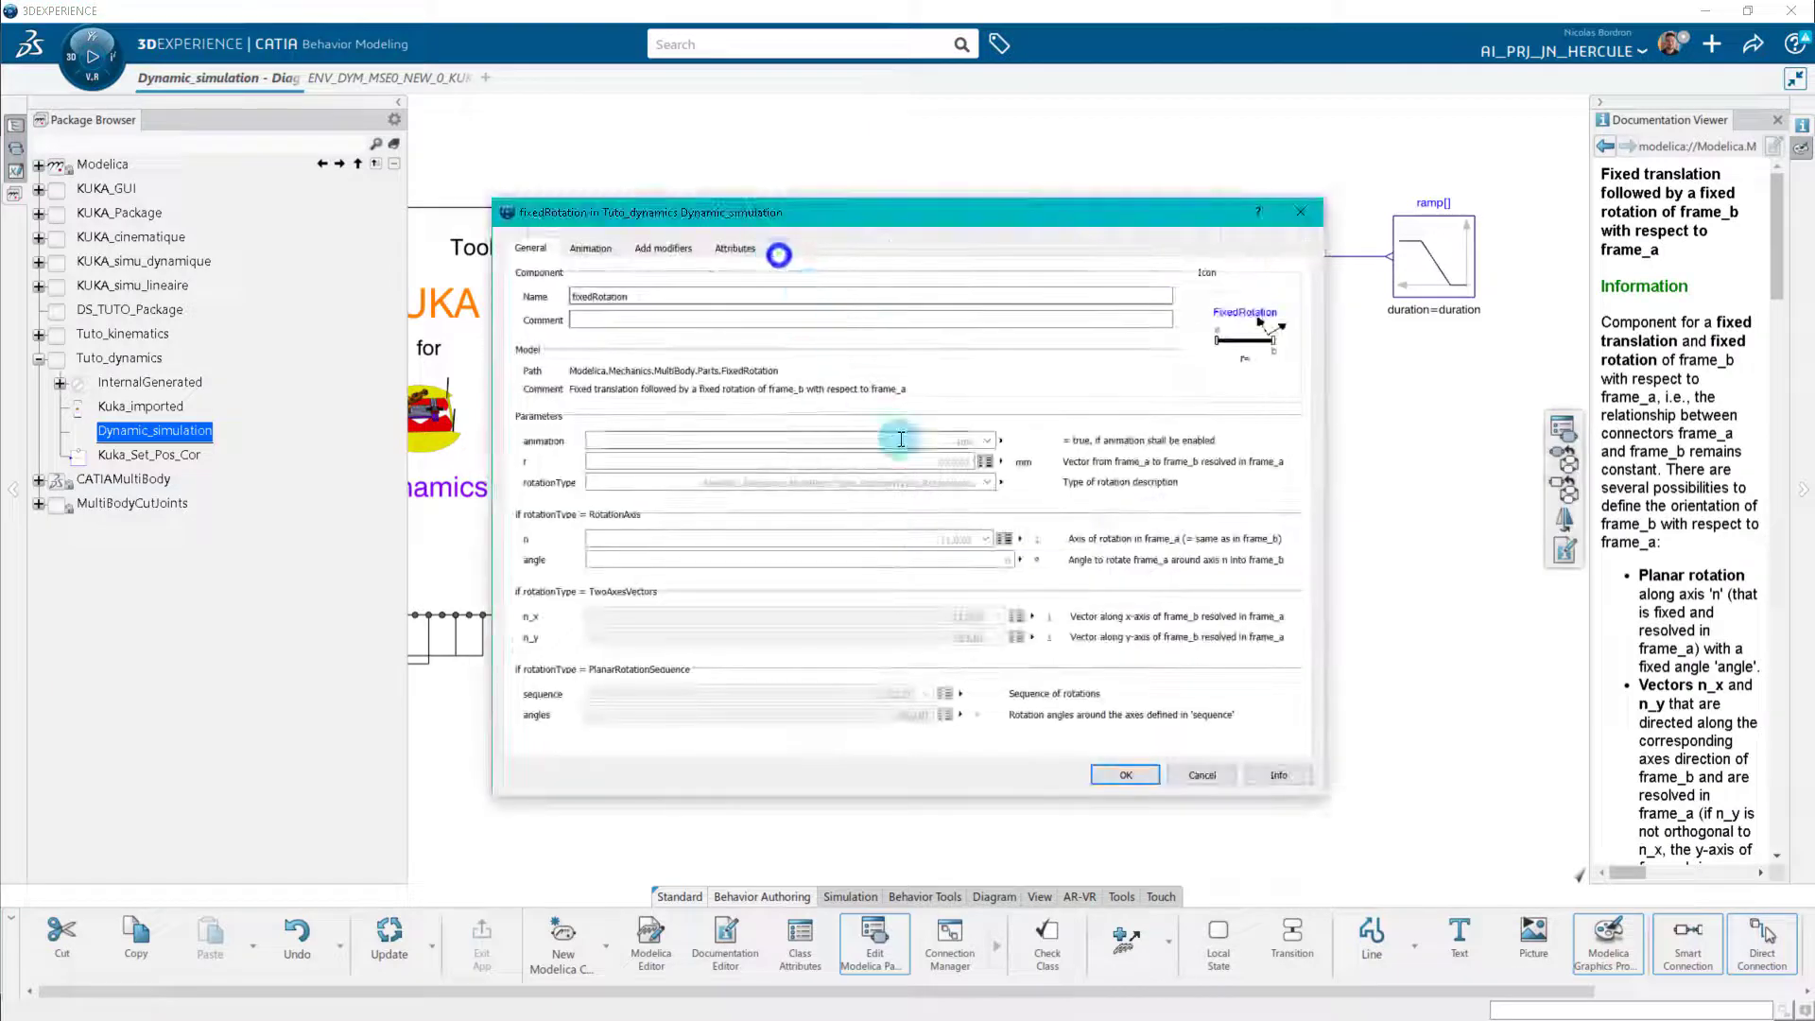
left_click(986, 483)
left_click(822, 520)
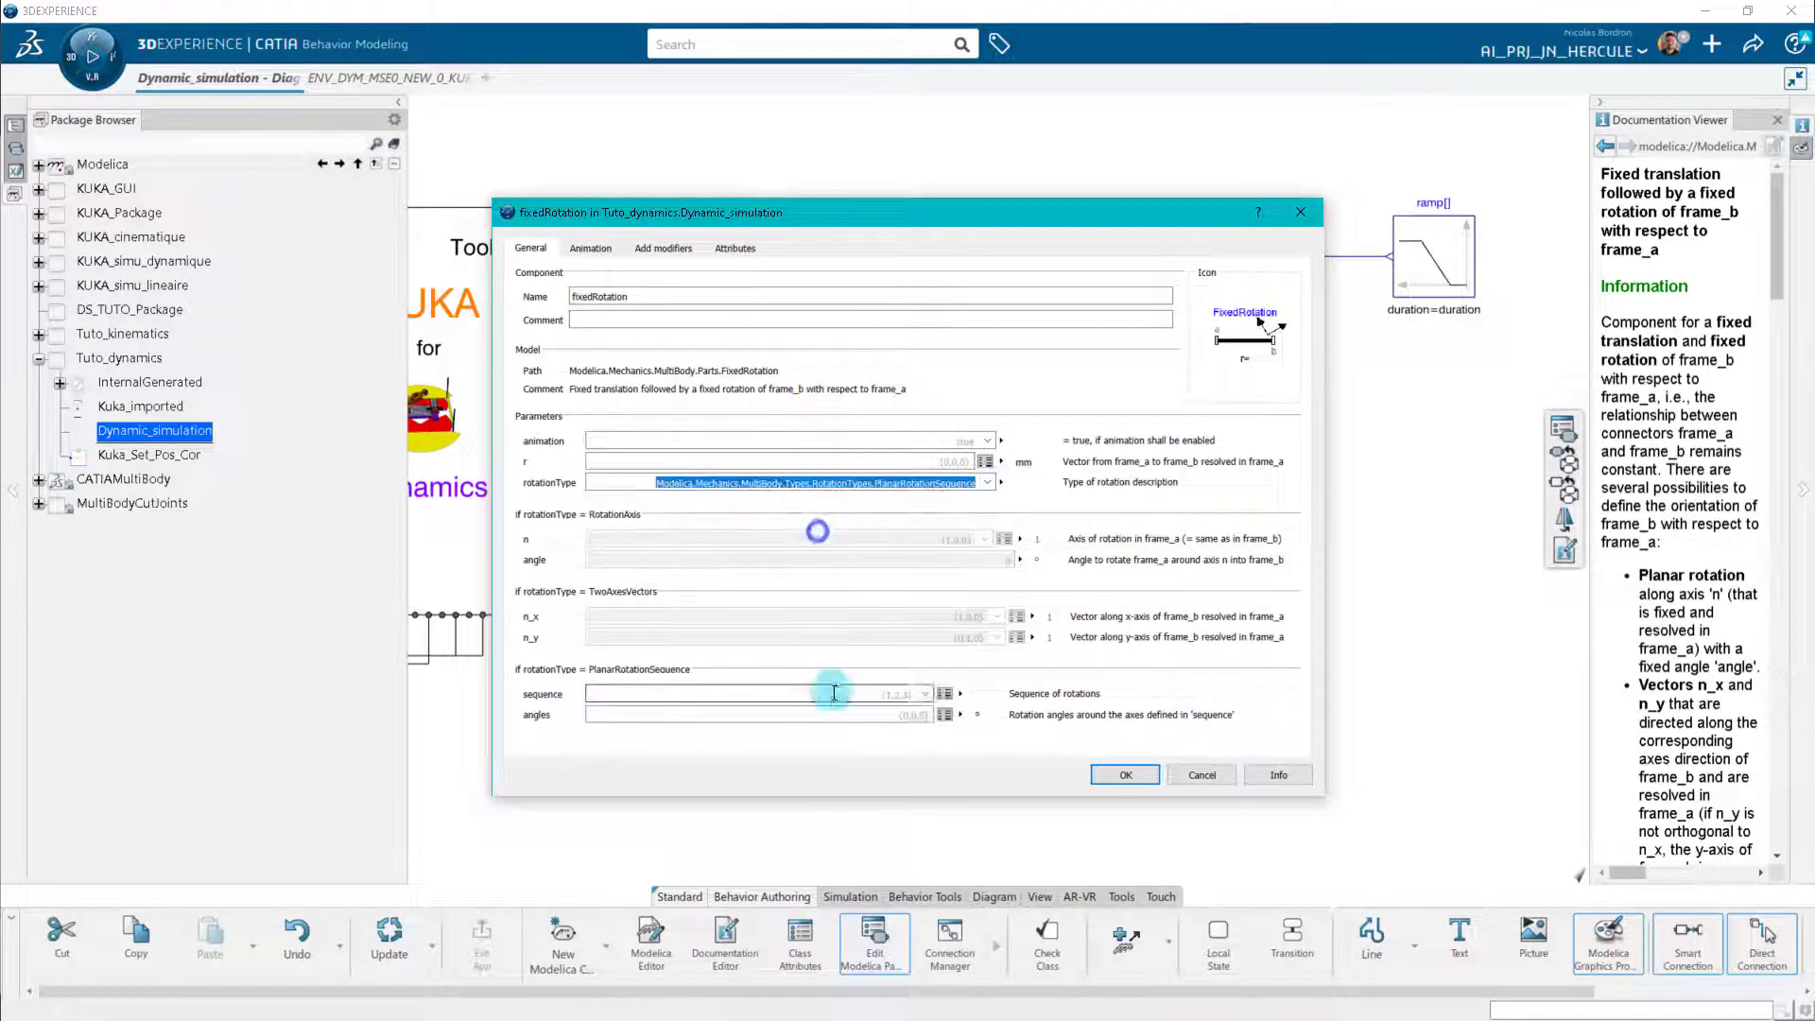
left_click(931, 697)
left_click(870, 714)
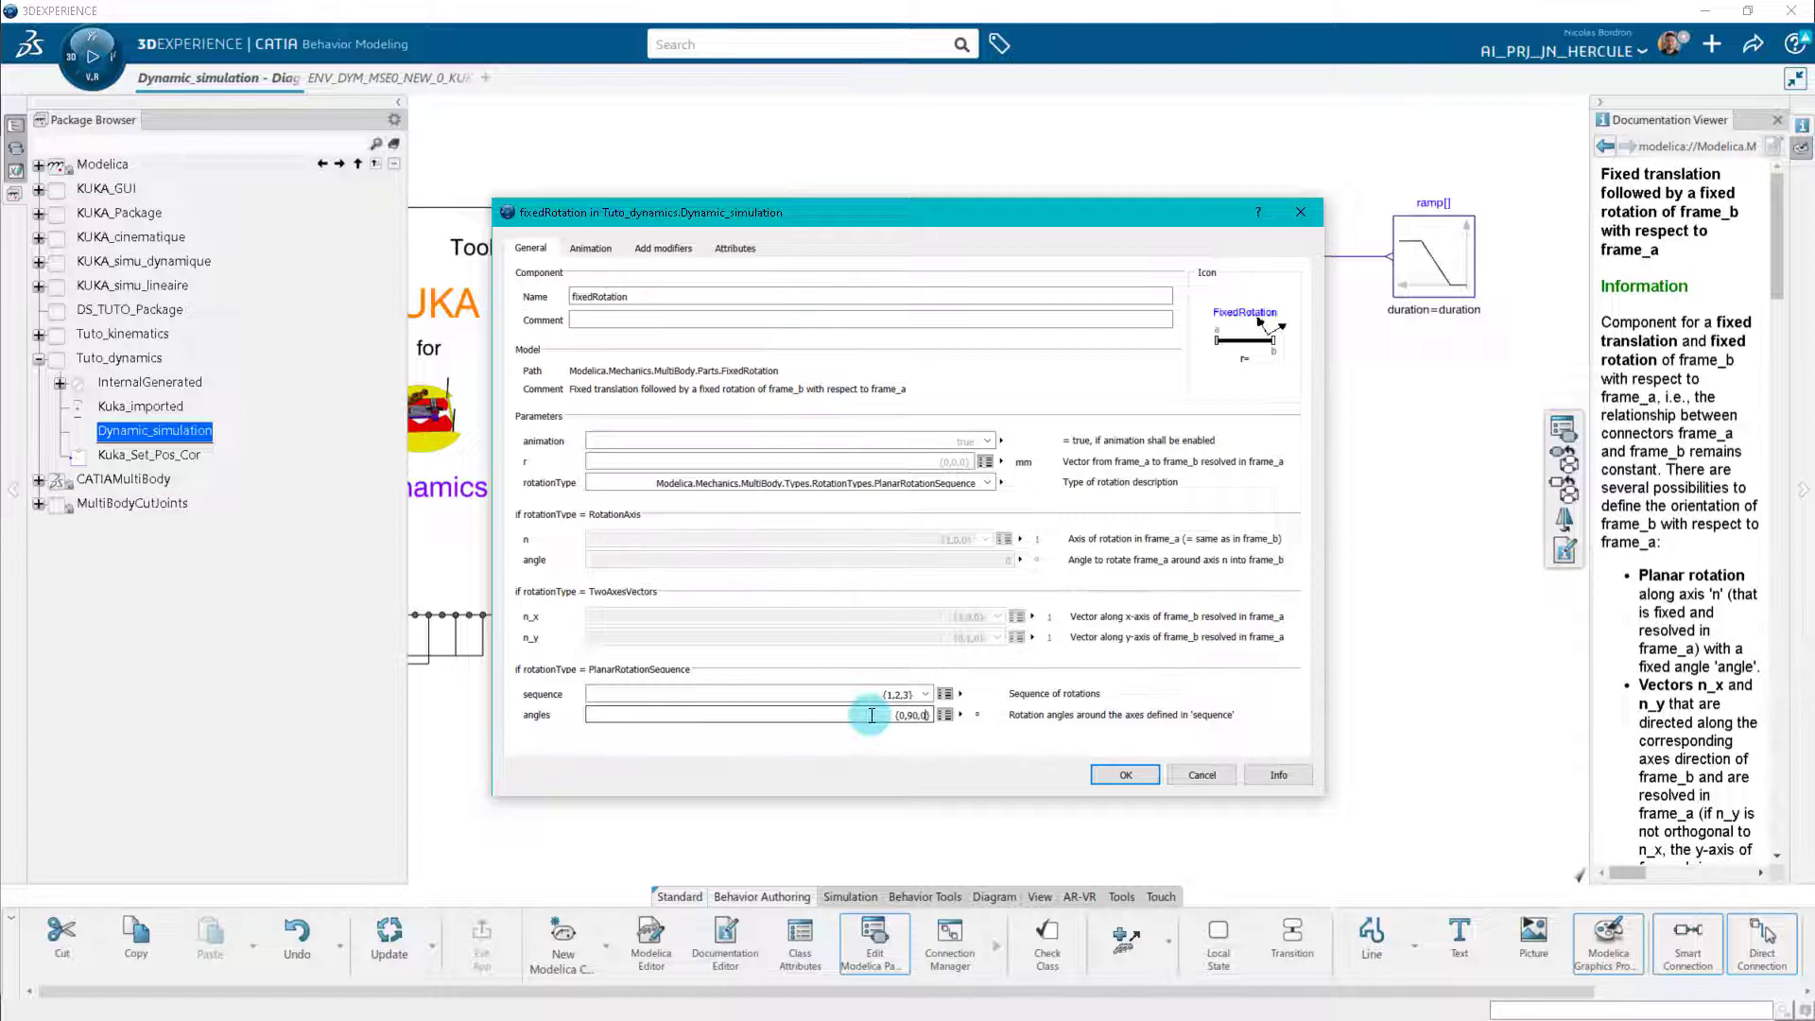
left_click(1125, 774)
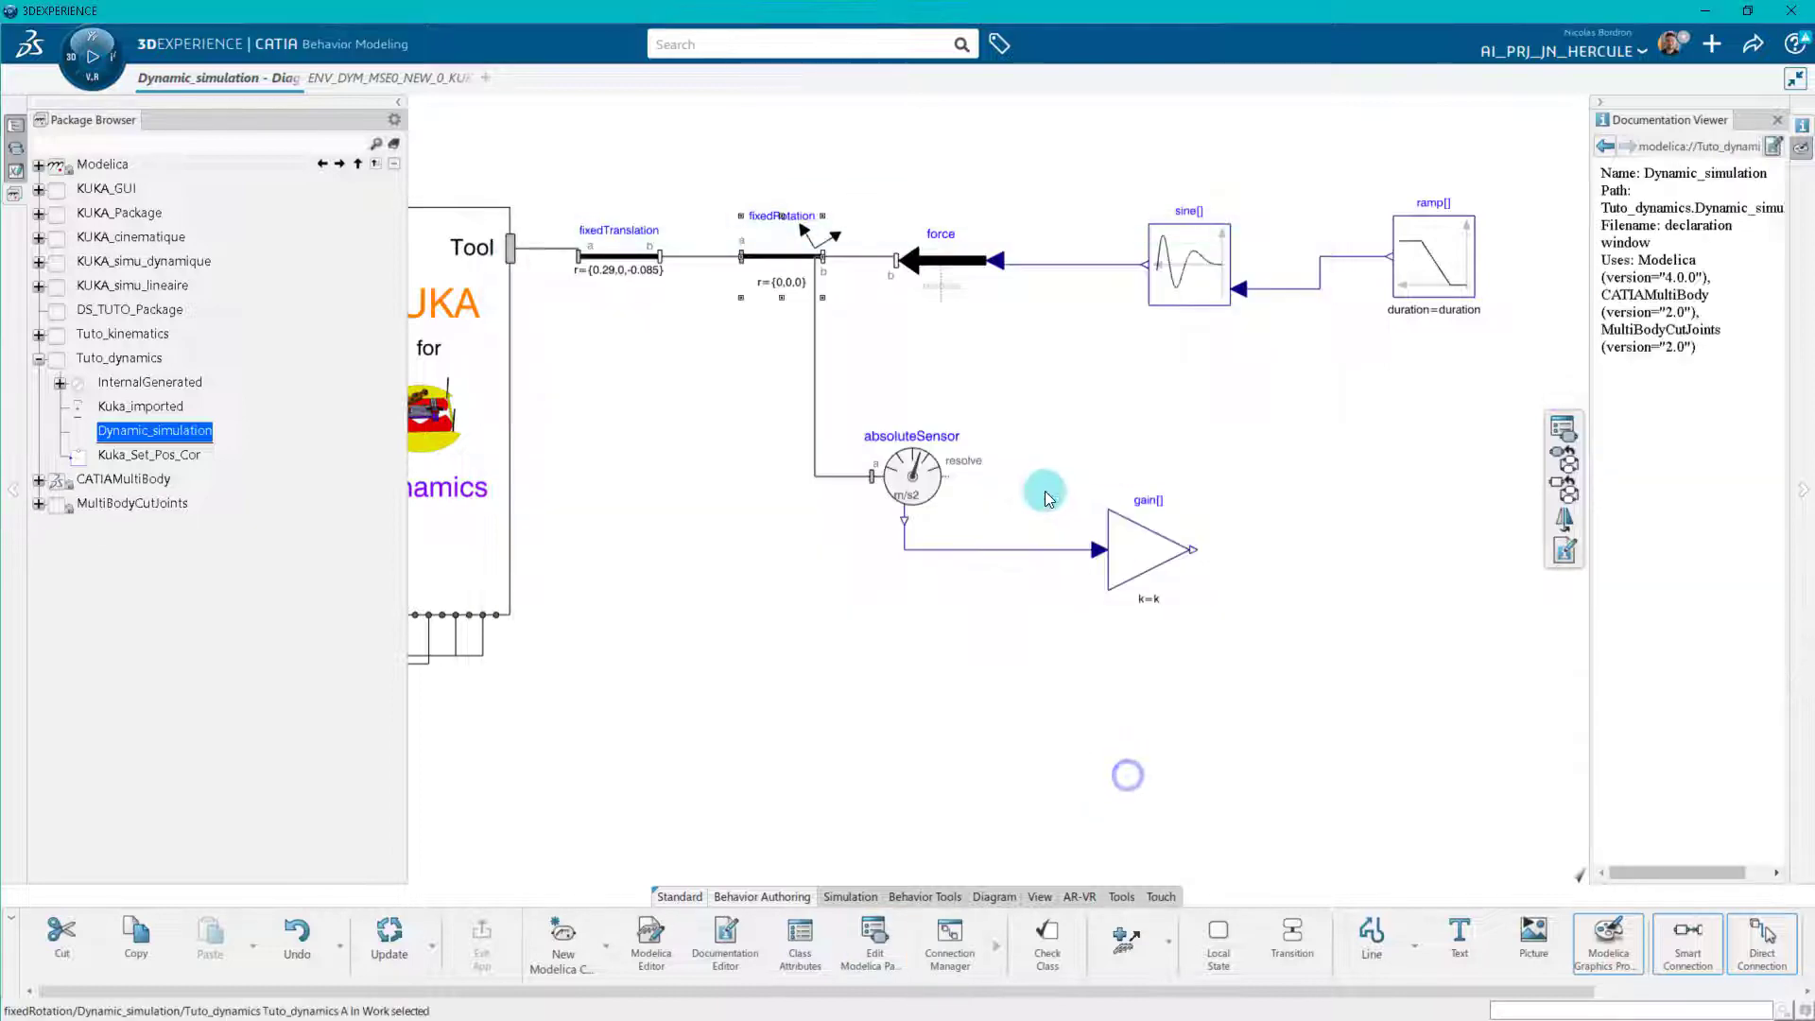
Set the force component's resolveInFrame parameter to frame_b.
double_click(963, 279)
left_click(893, 462)
left_click(822, 494)
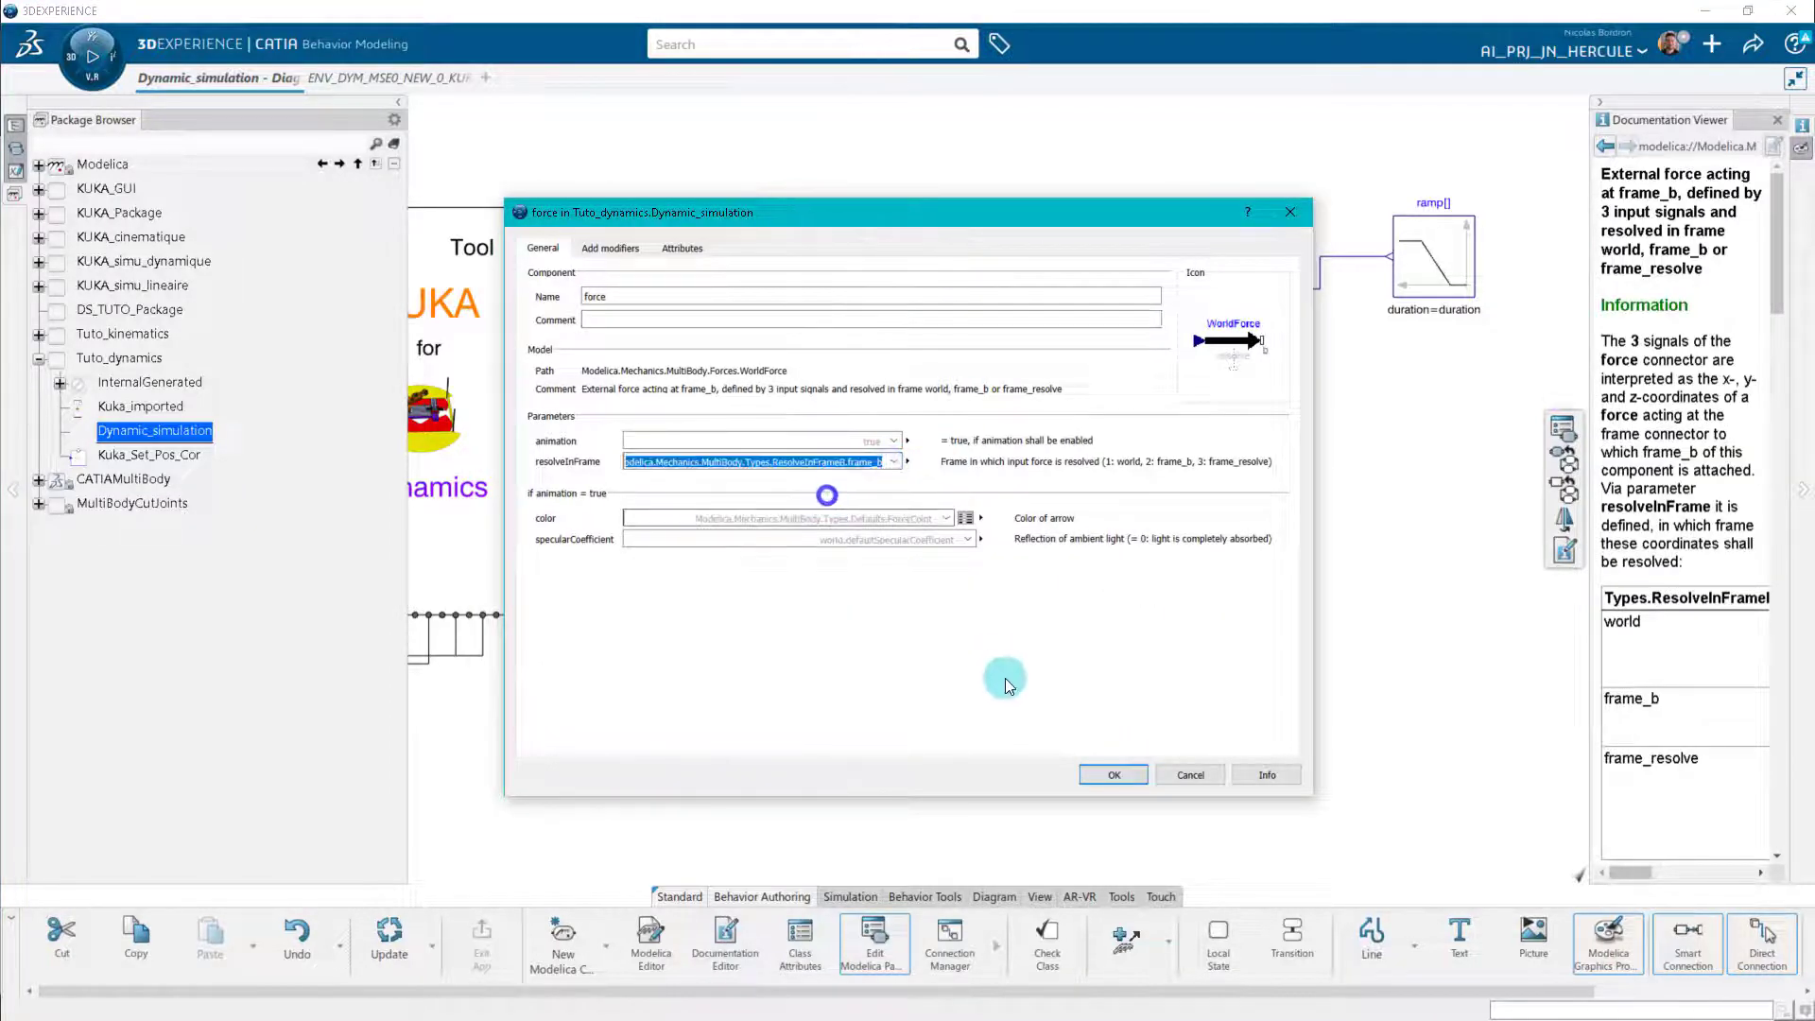
left_click(1114, 777)
Set the constantAmplitude of the sine[3] block to {4000,0,0}.
double_click(1178, 274)
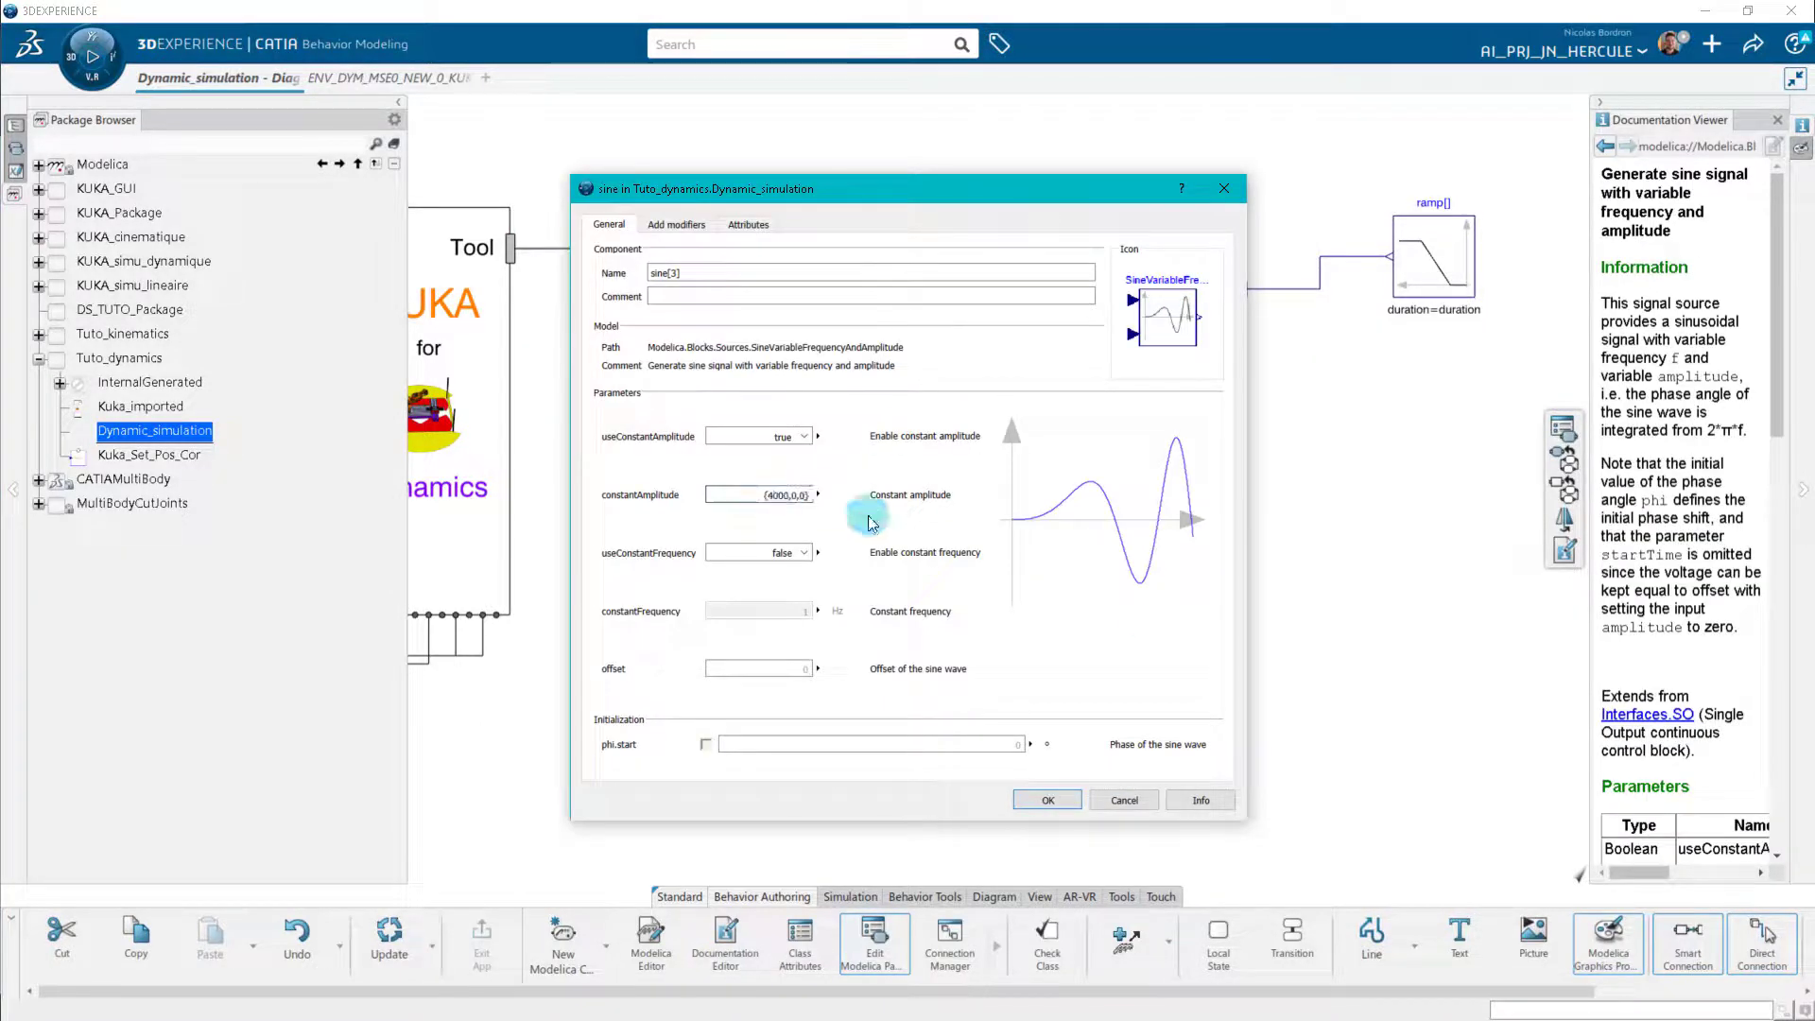
left_click(1047, 800)
Set the ramp[3] block's height to 150, duration to 15 s and startTime to 5 s.
double_click(1437, 253)
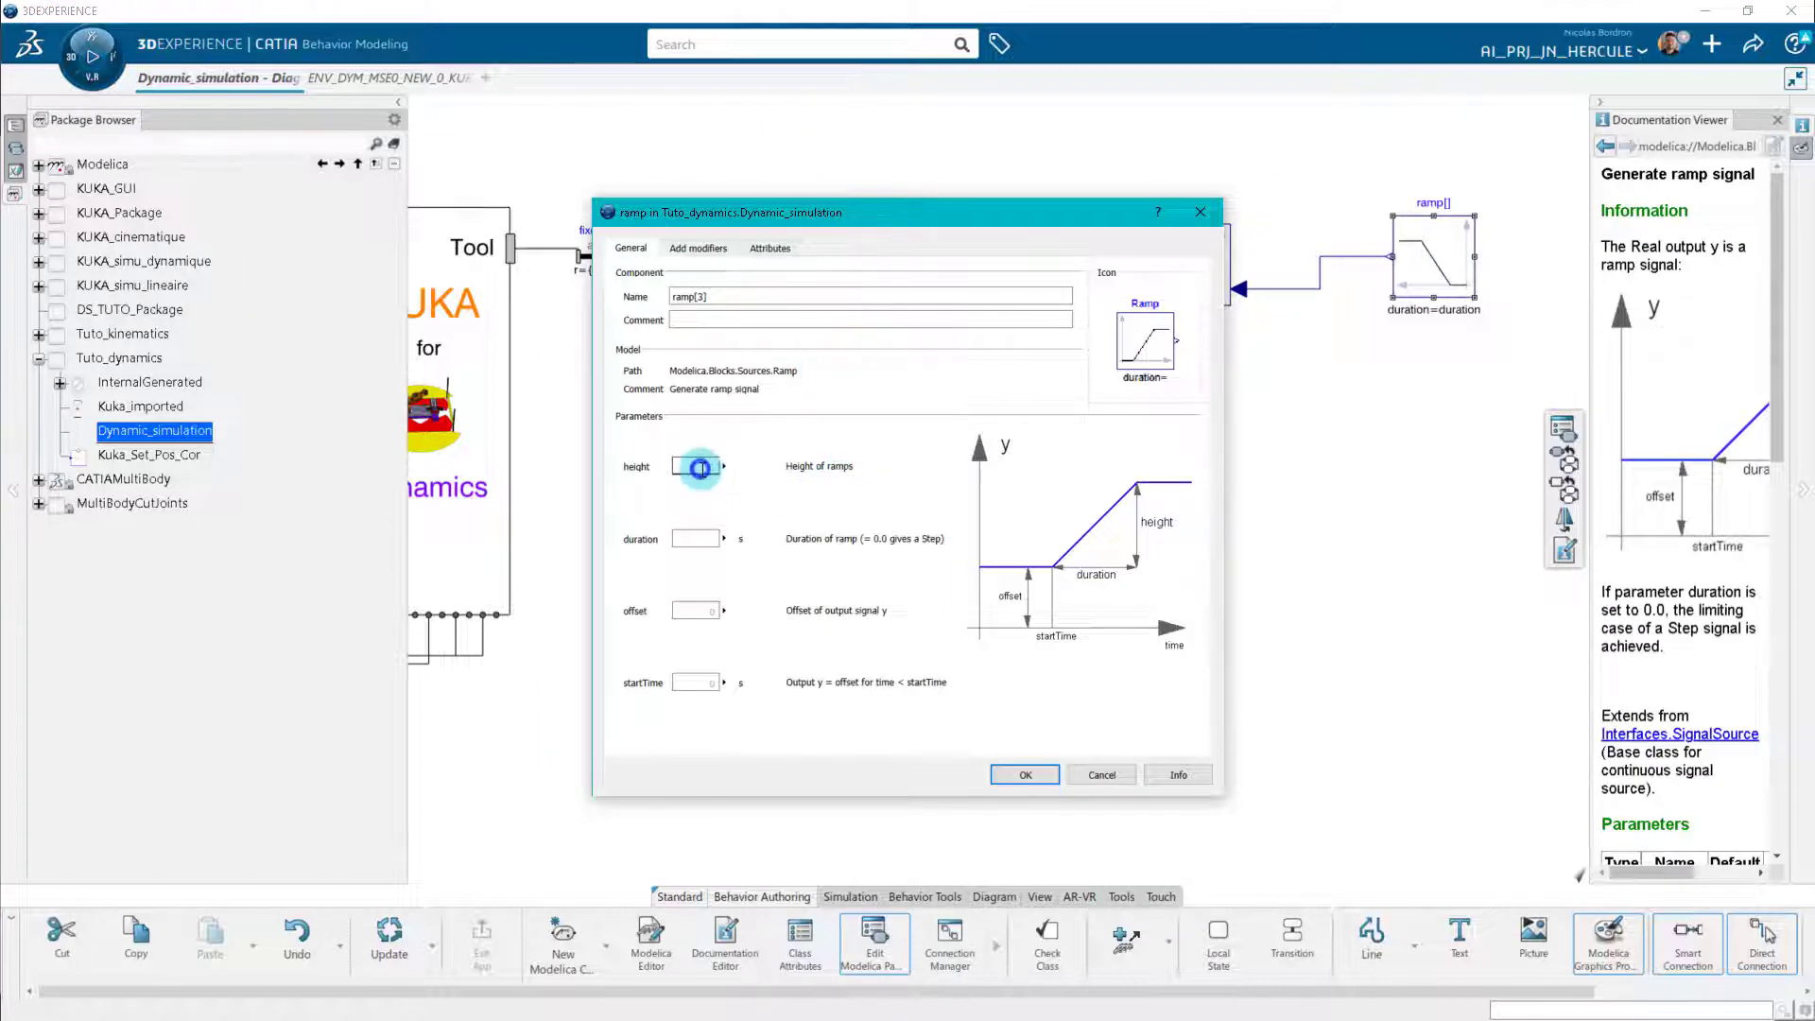
left_click(700, 469)
type("150")
left_click(688, 687)
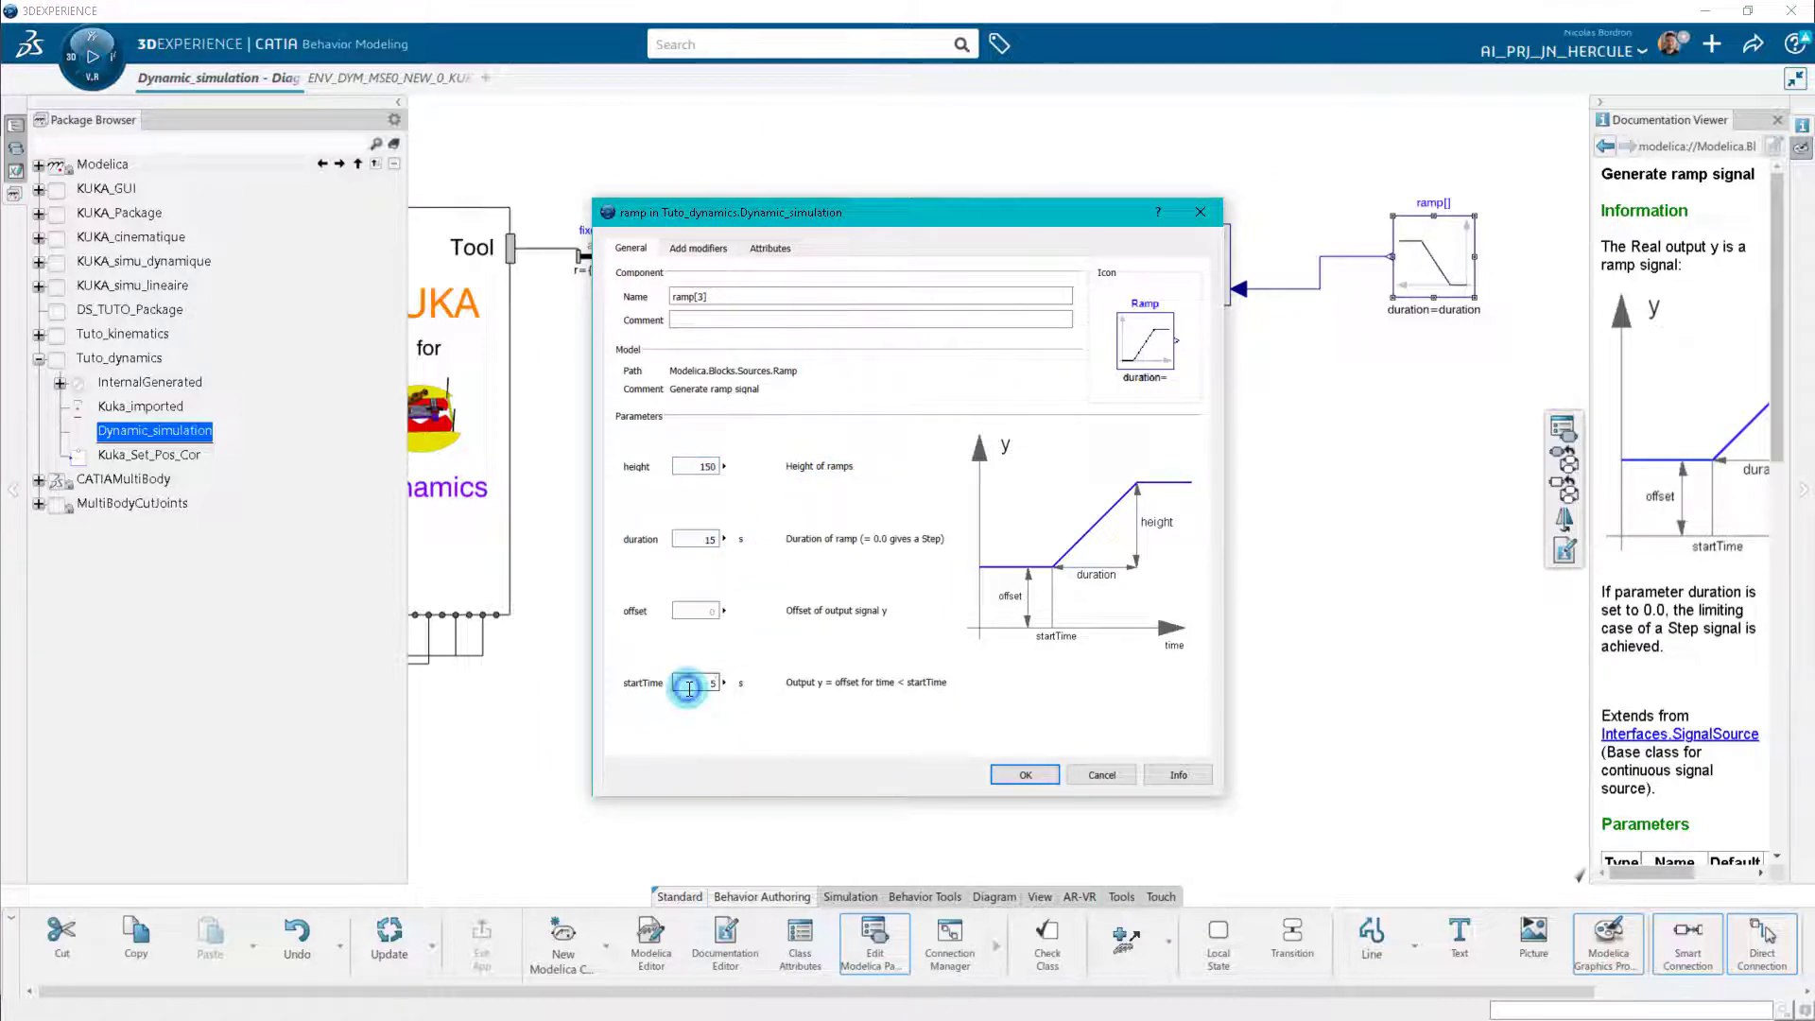
left_click(1025, 774)
Set the gain value k of the gain[3] block to 1/4000.
double_click(1163, 553)
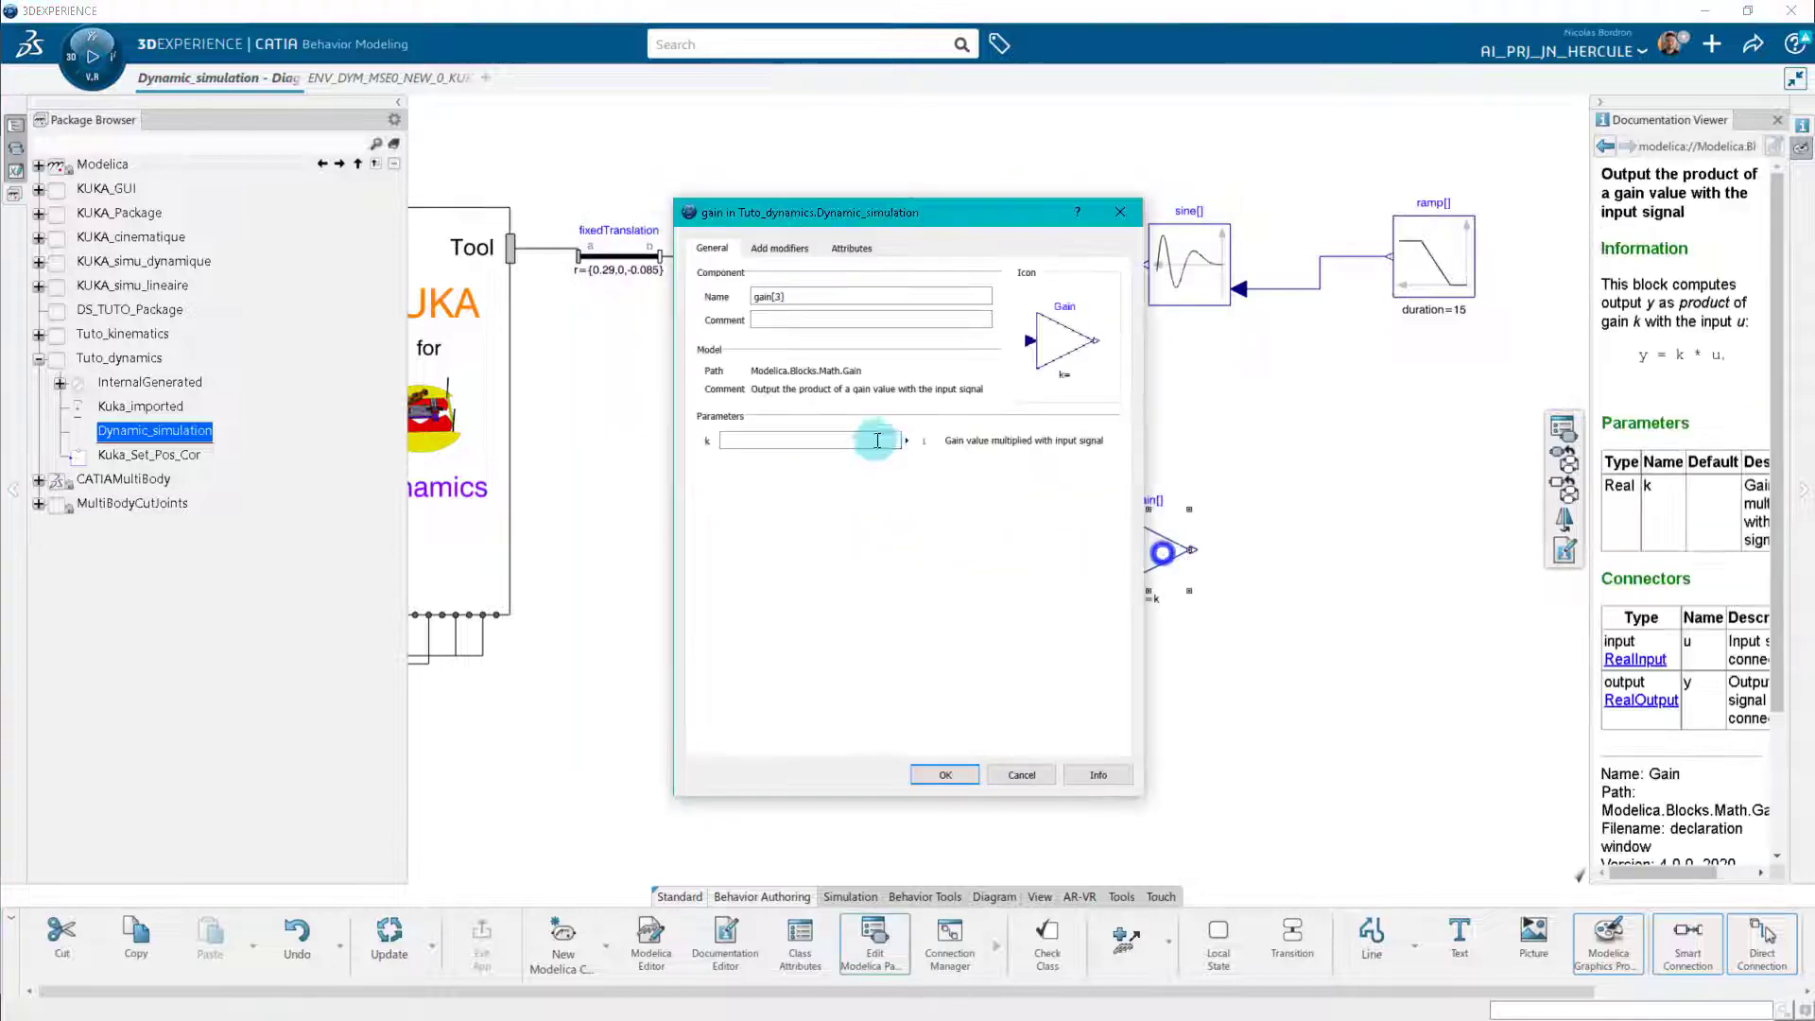
left_click(872, 437)
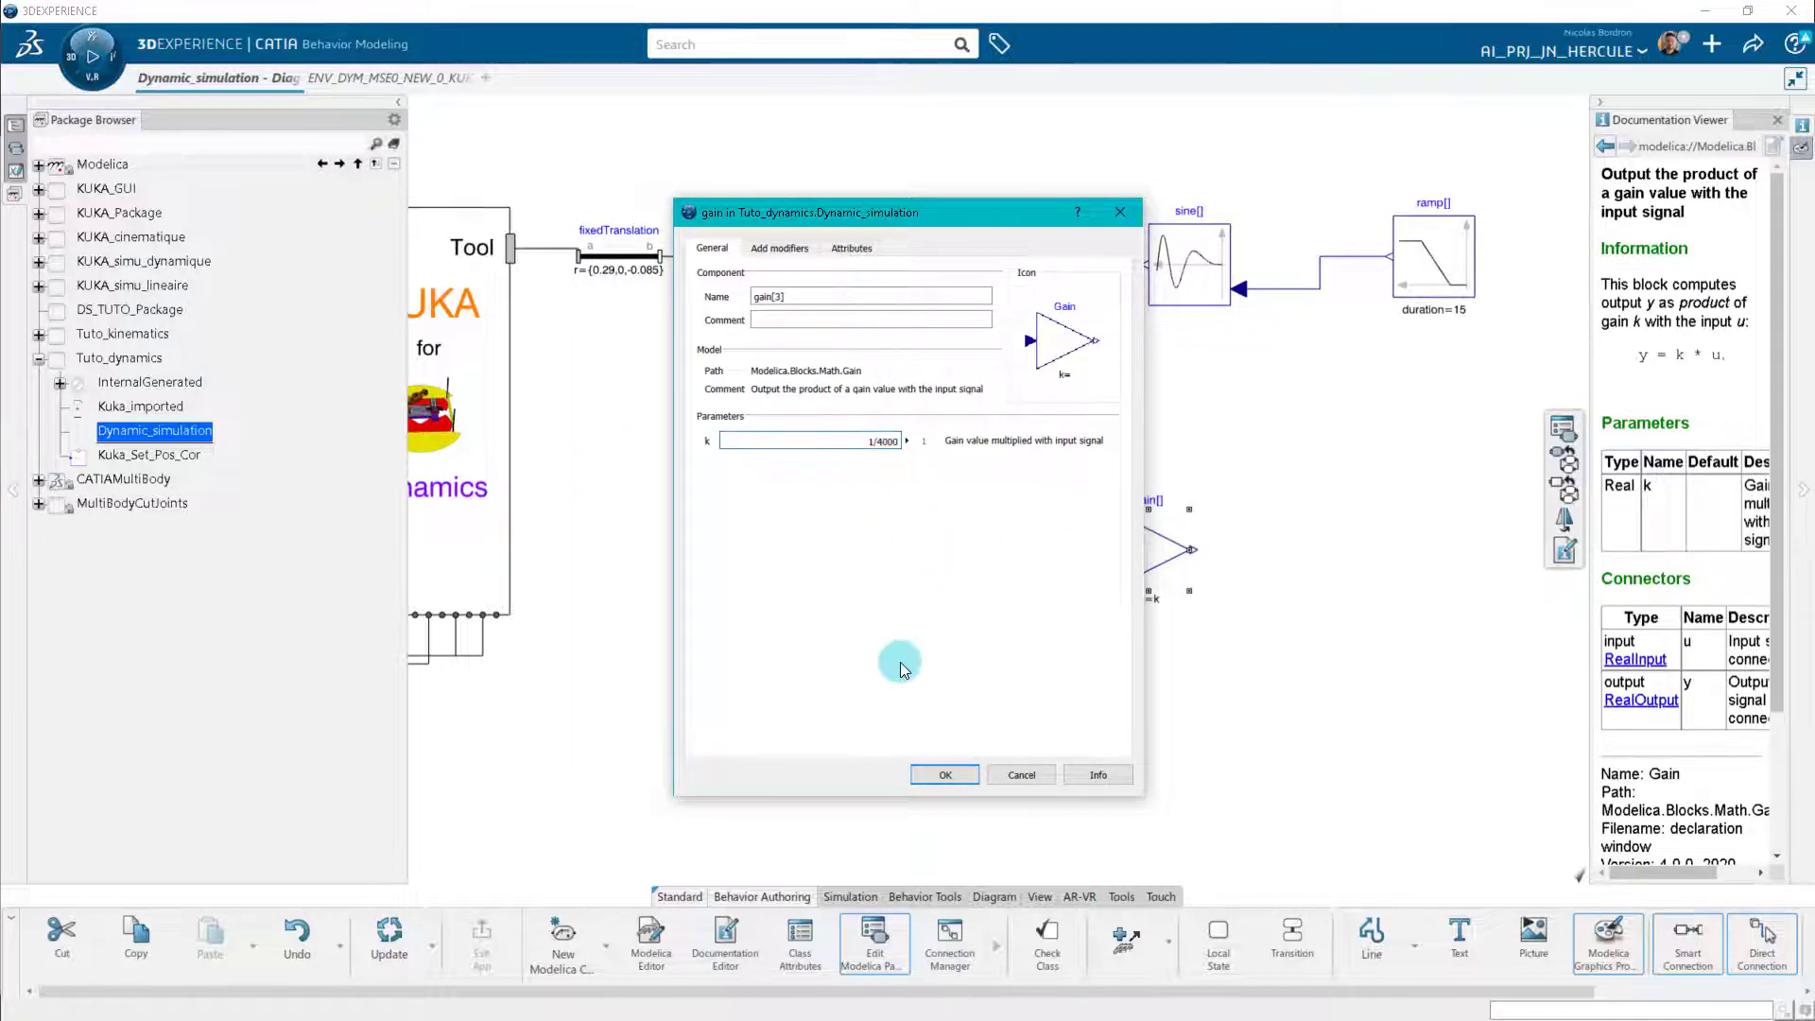
left_click(945, 775)
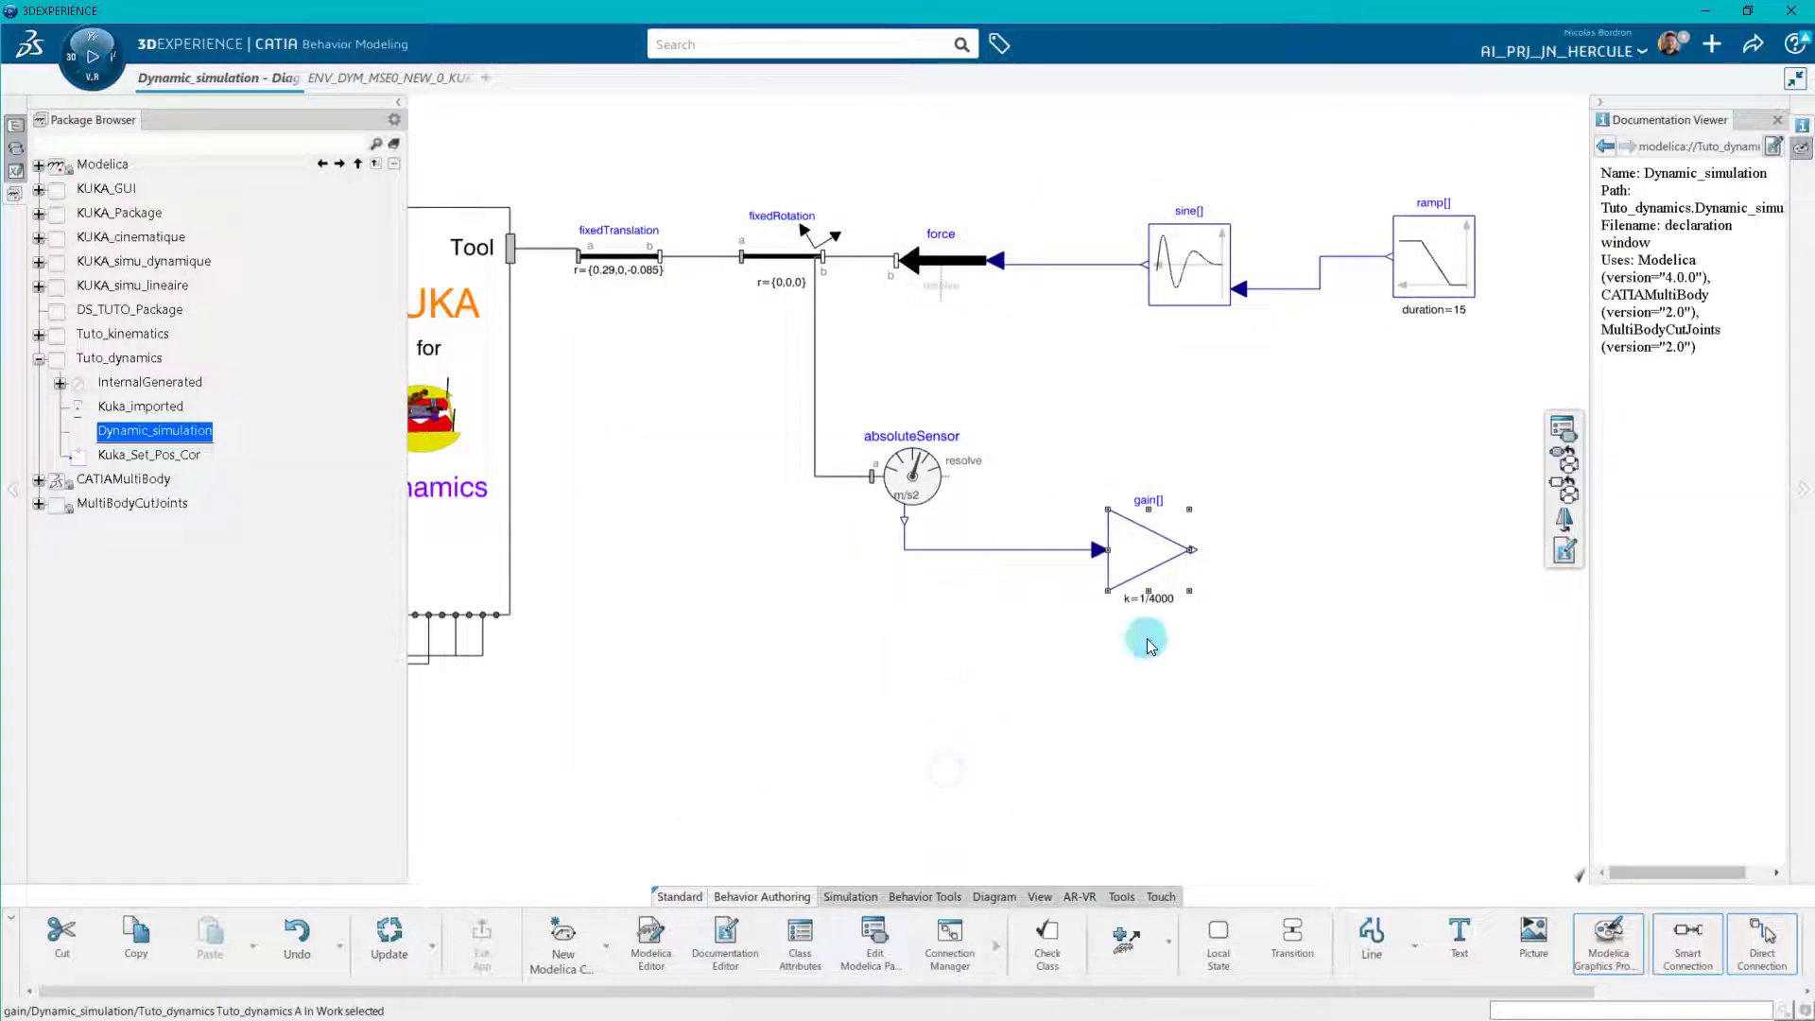
left_click(1381, 444)
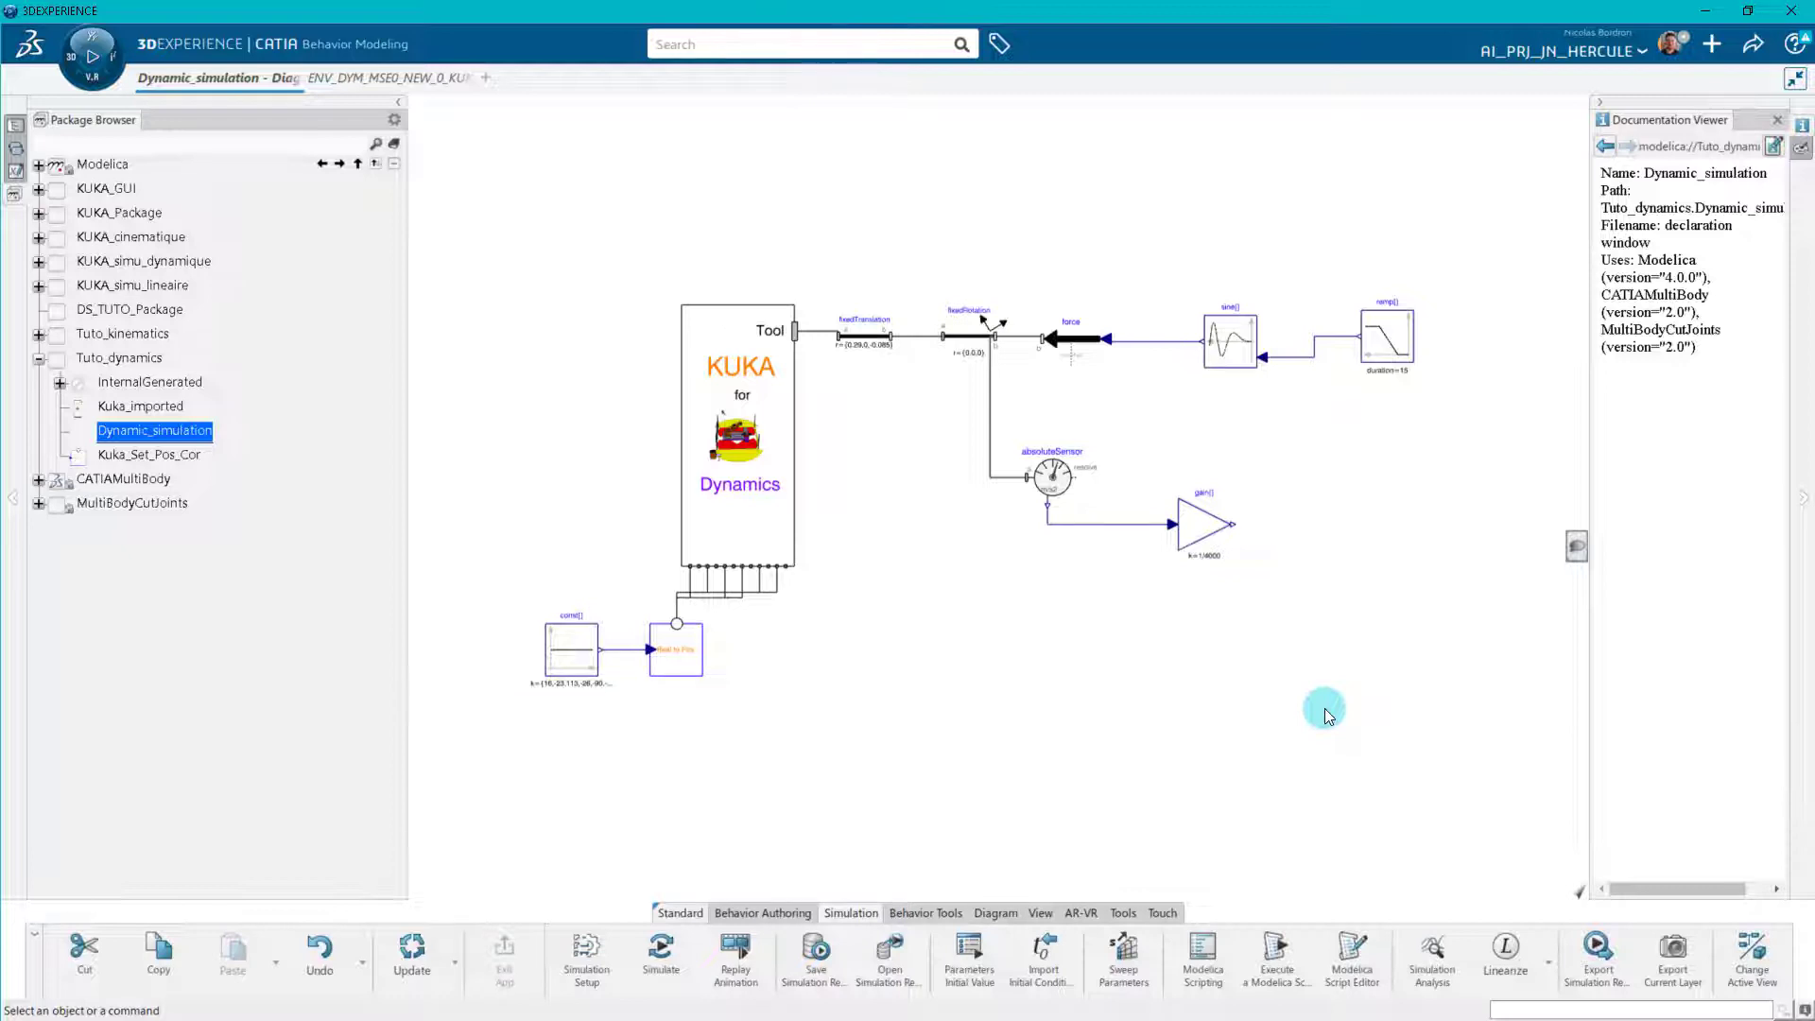
Set the simulation's stop time to 20 s, check the integration settings, and accept the simulation setup.
left_click(586, 955)
double_click(670, 298)
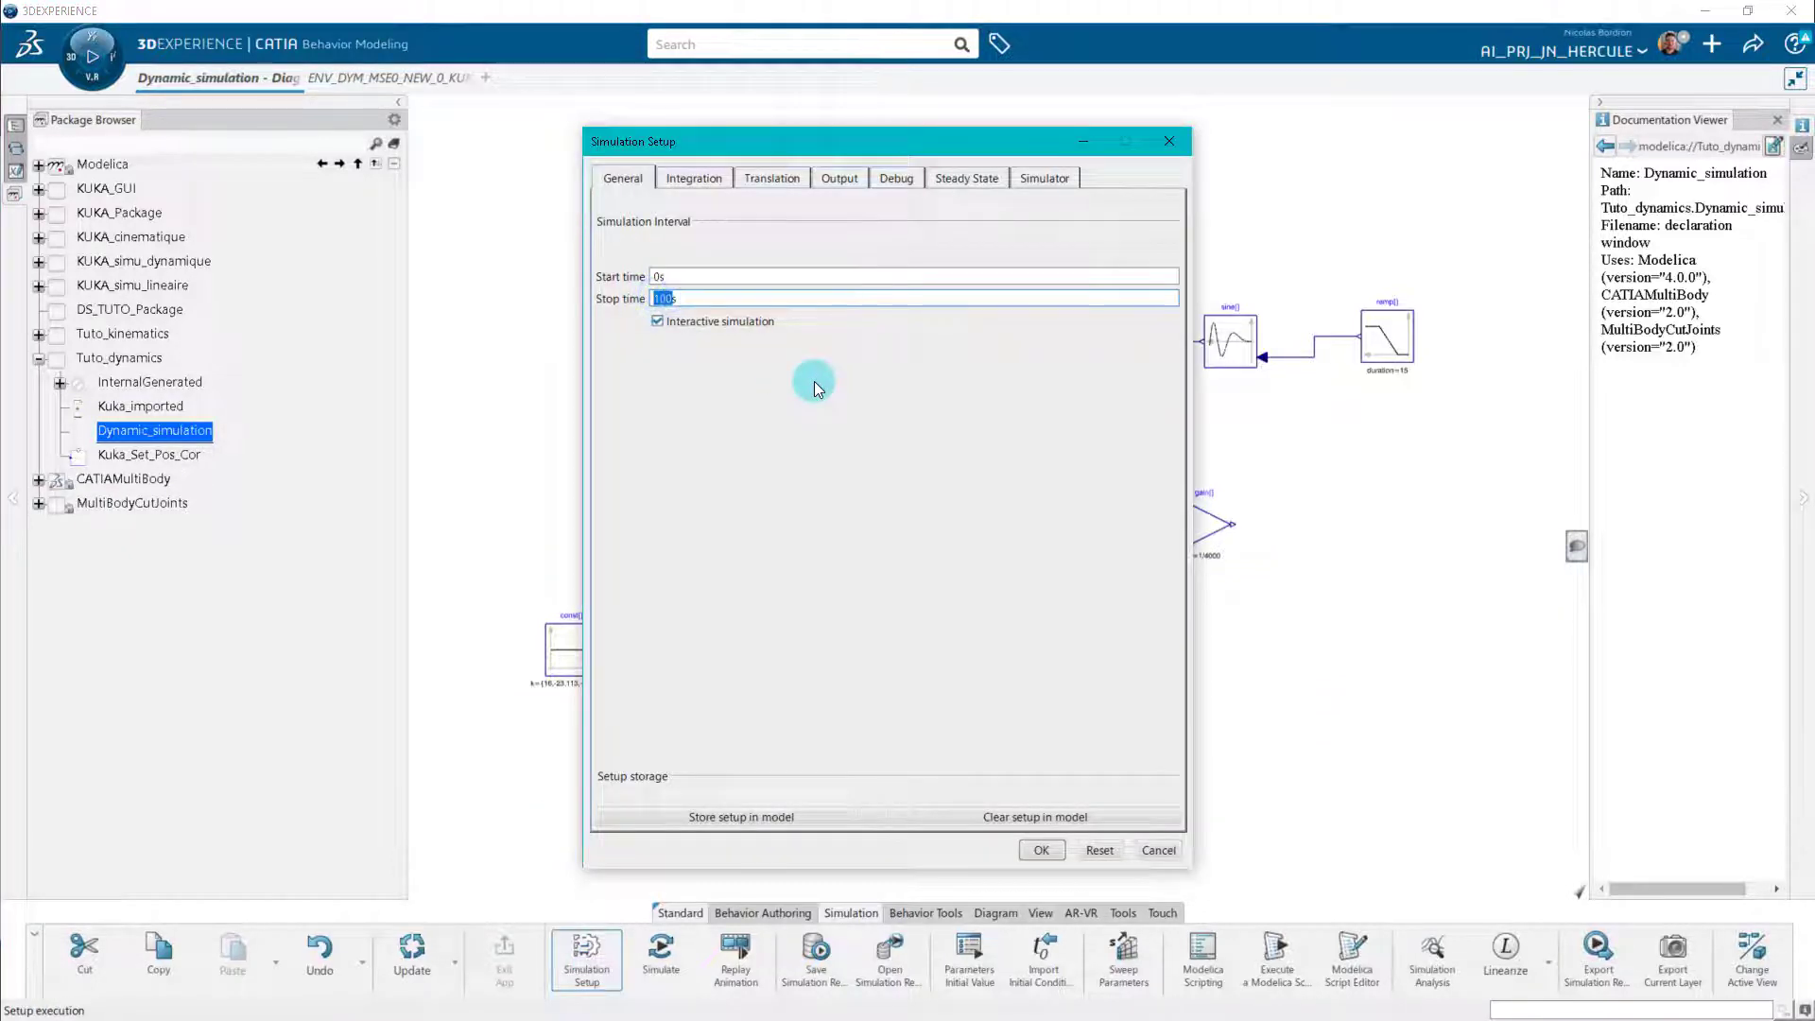
type("20s")
left_click(693, 181)
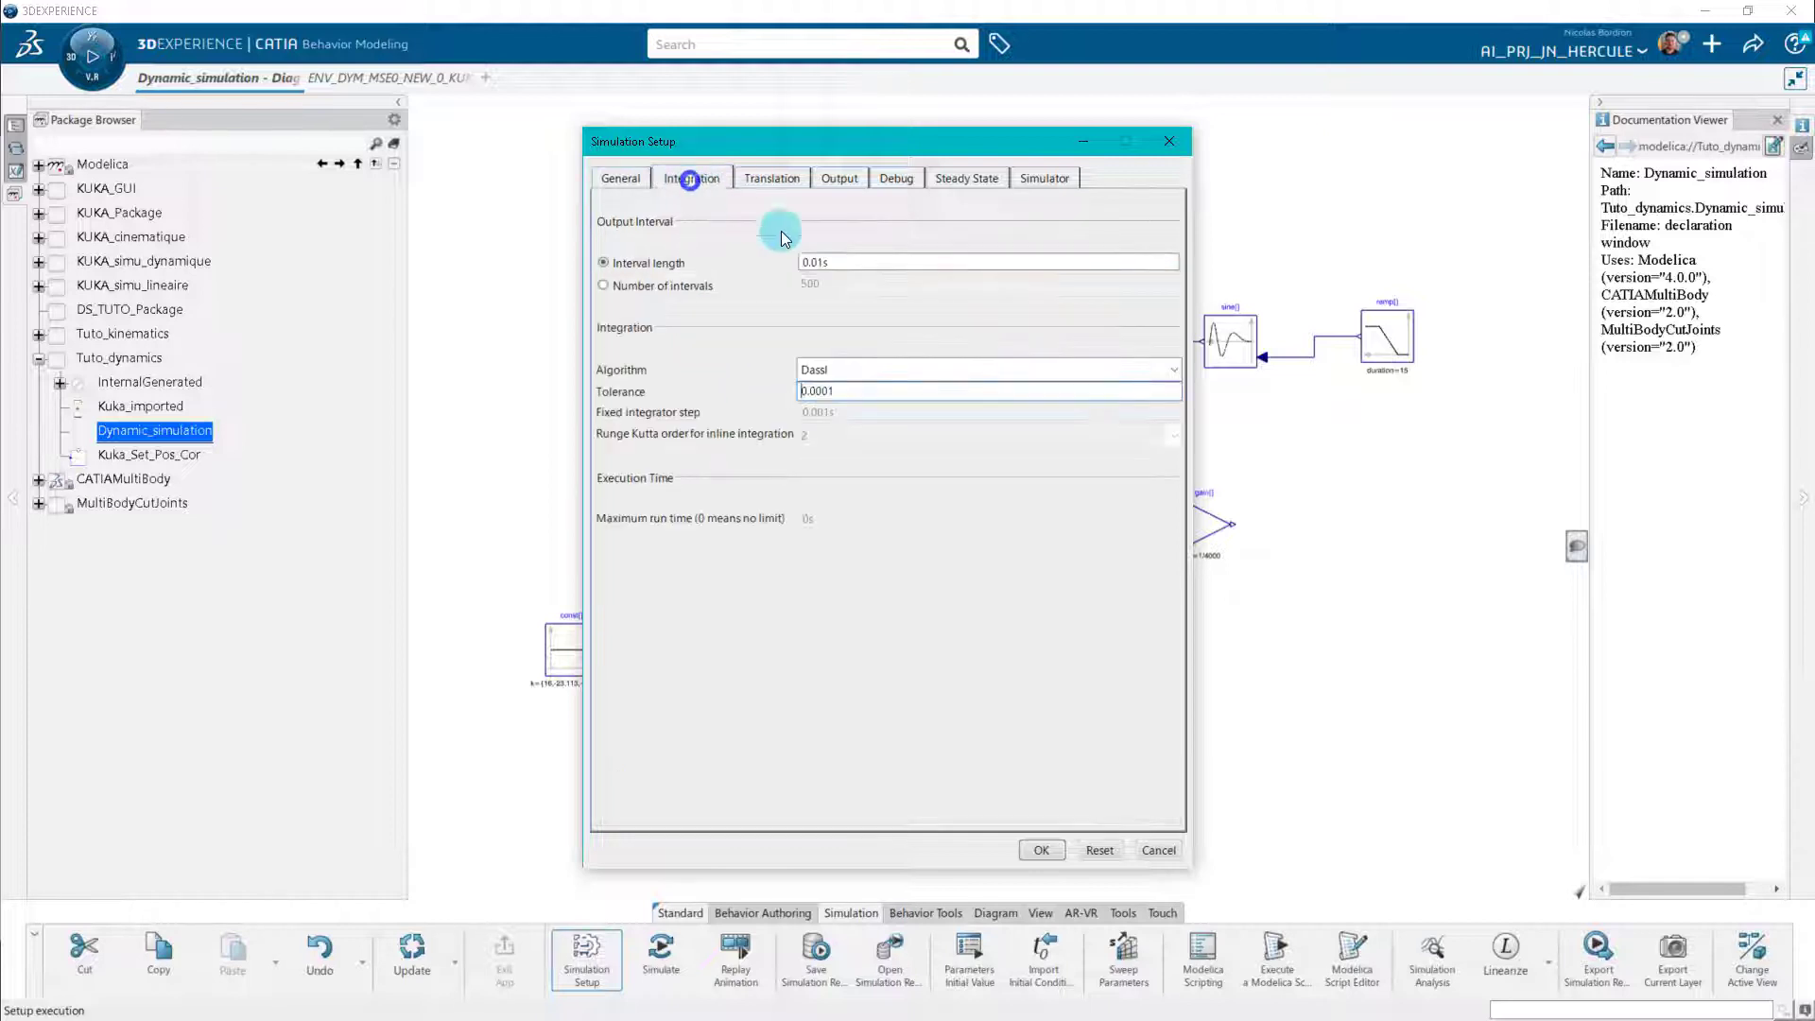
left_click(1042, 850)
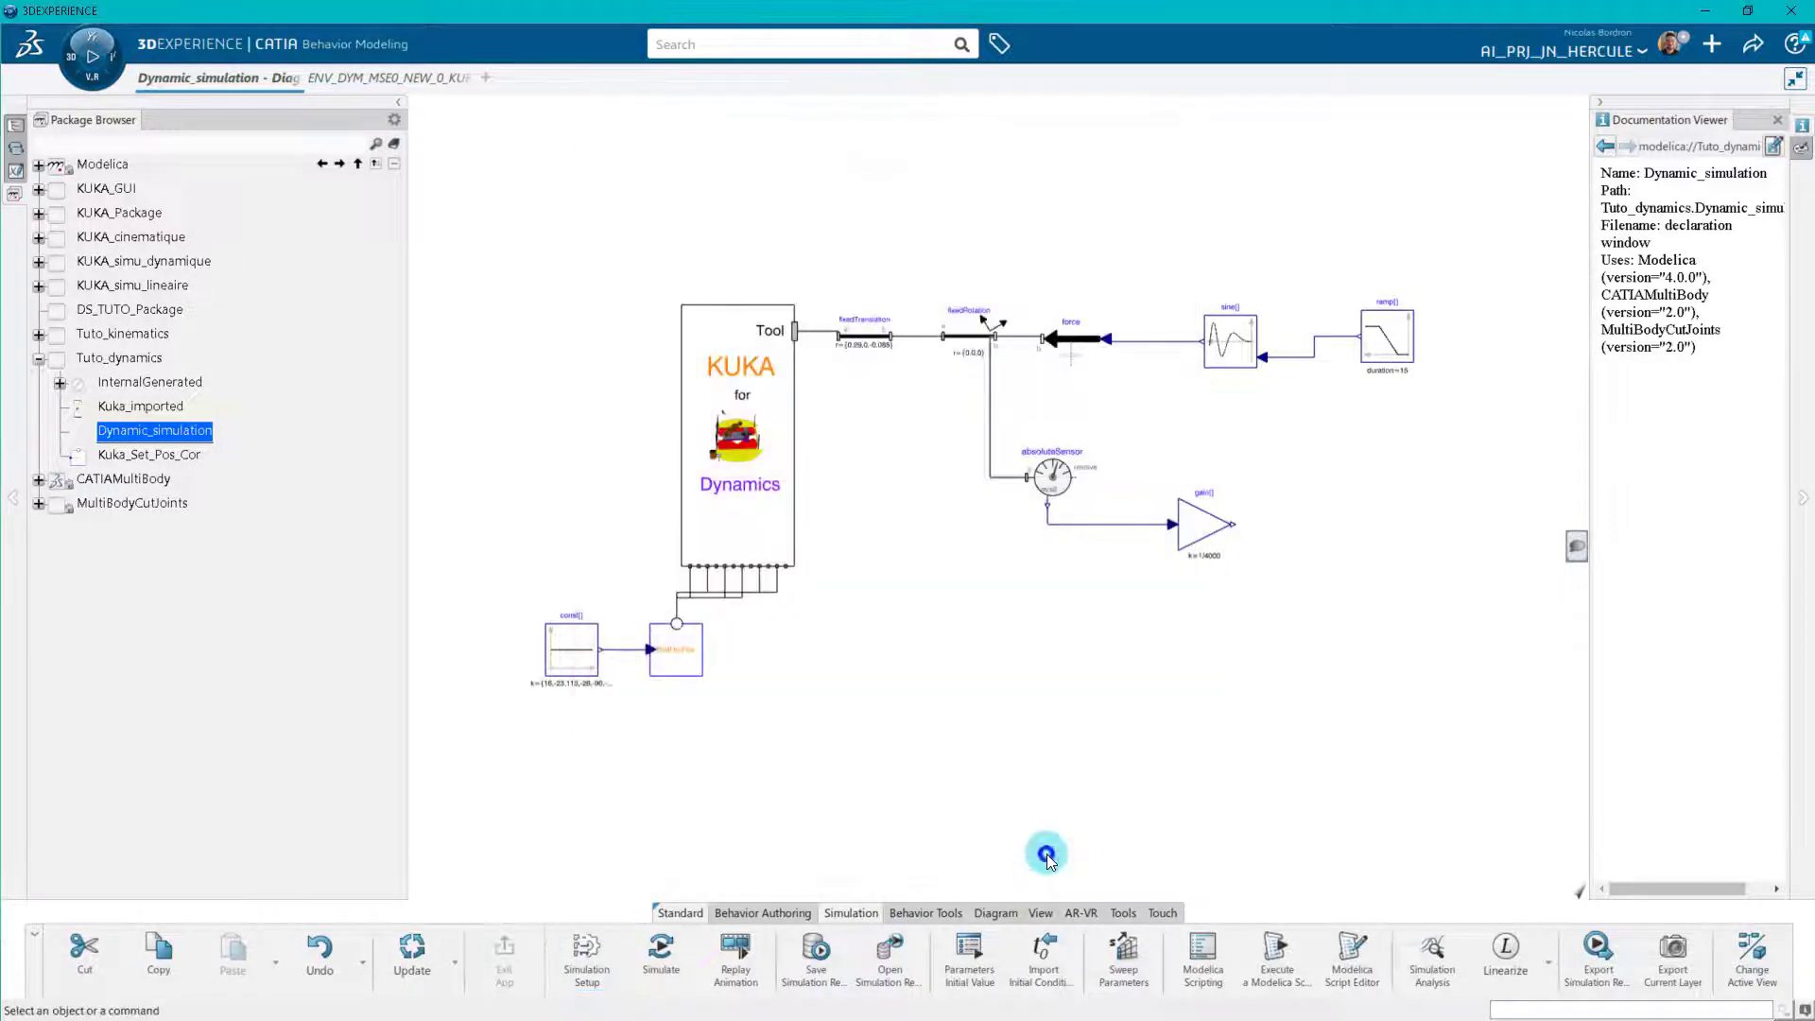
Simulate Dynamic_simulation in the 3D view and play it forward, watching the robot's tool at close range.
left_click(661, 954)
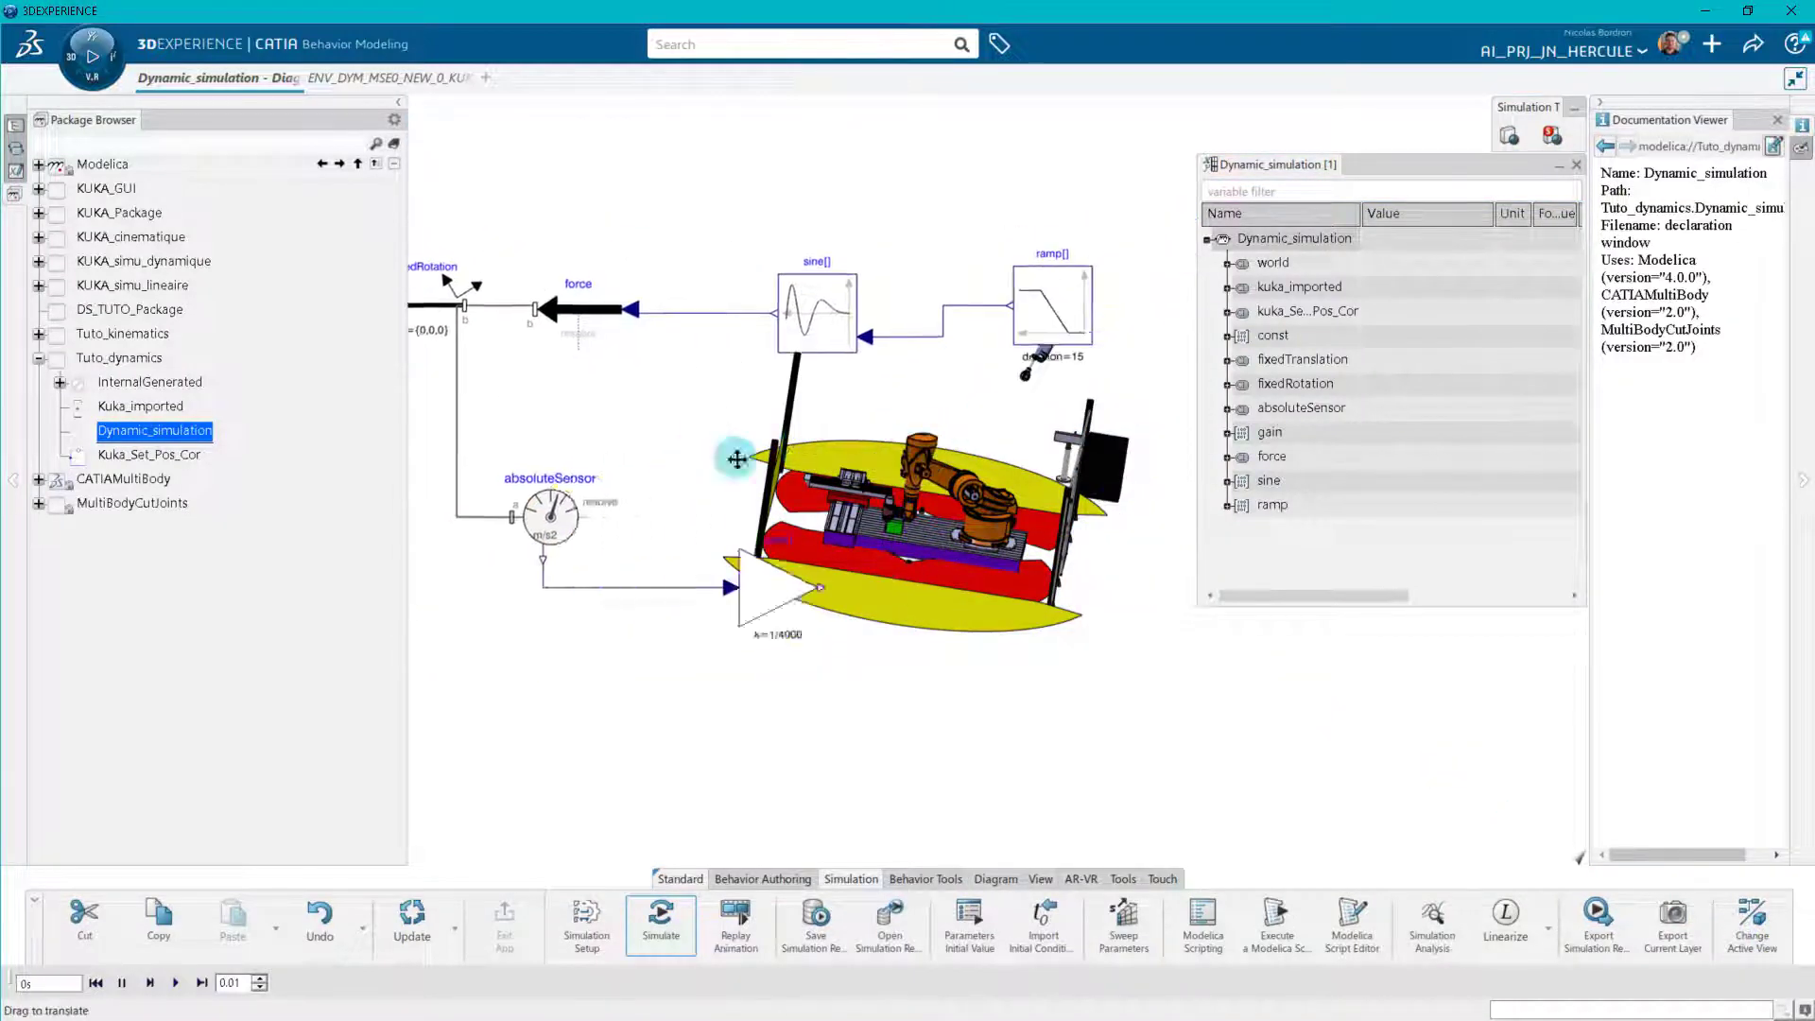
left_click(1732, 932)
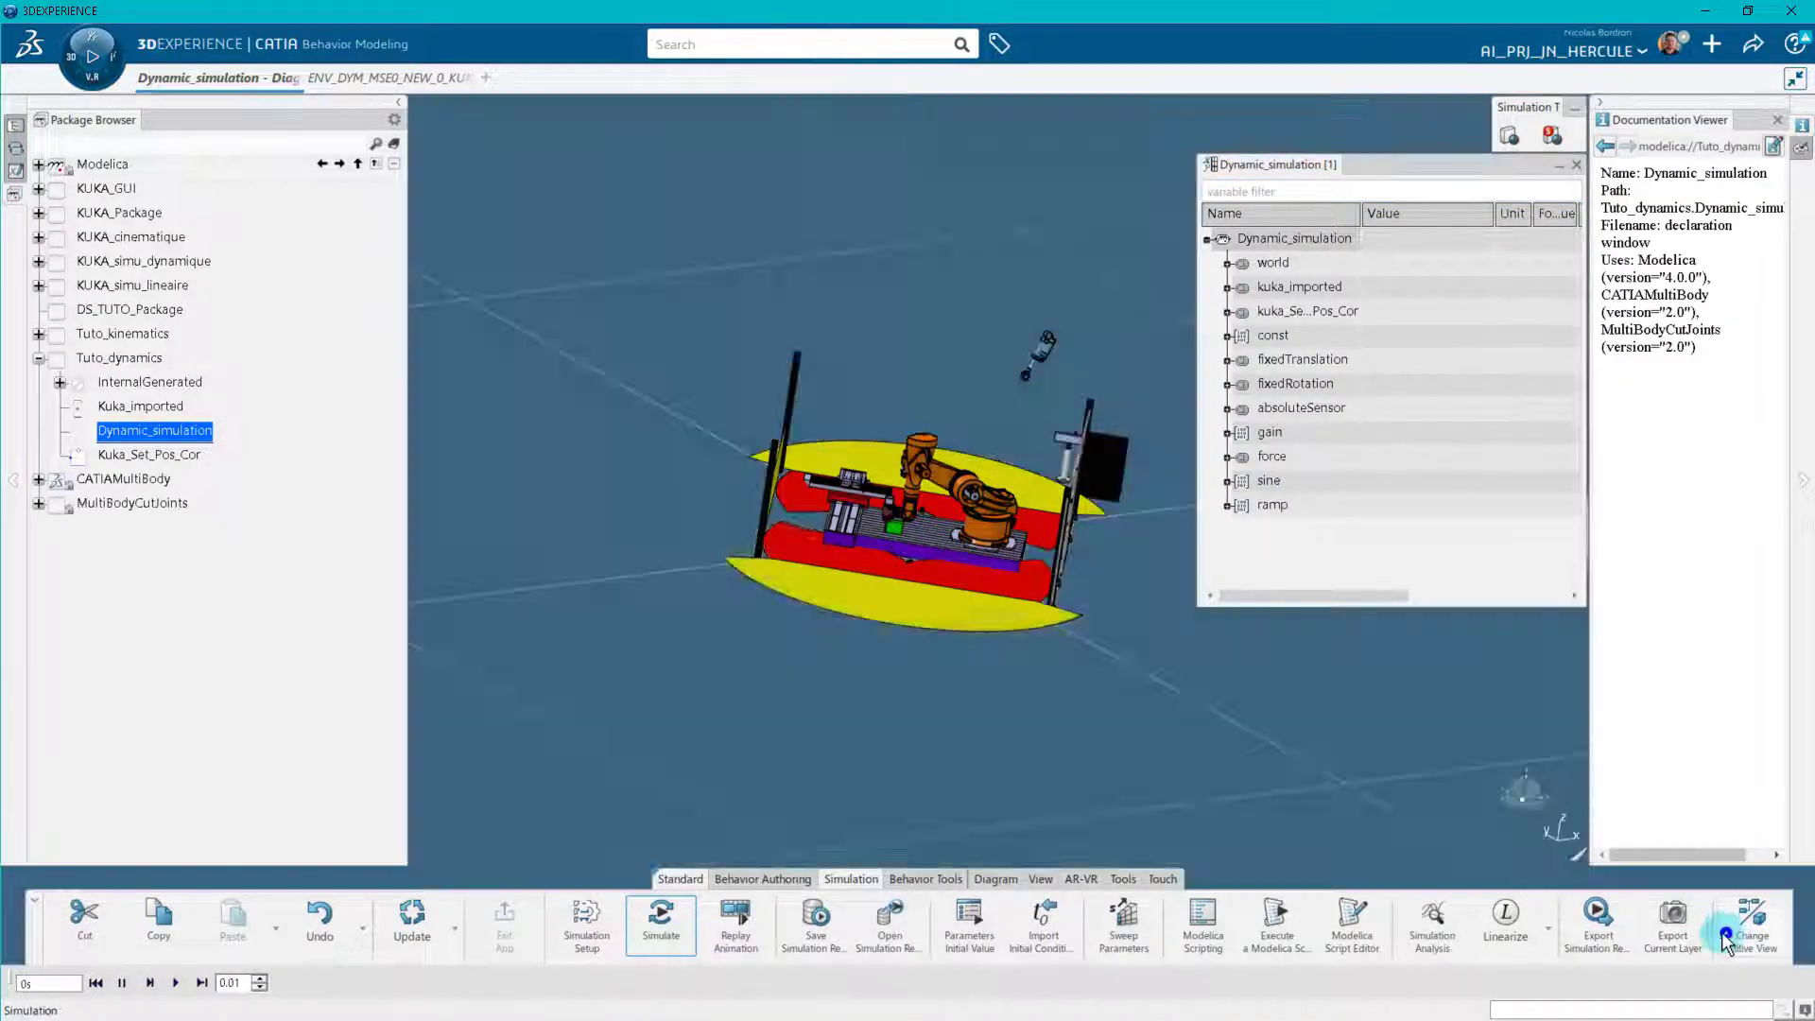
left_click_drag(875, 614, 1004, 384)
left_click_drag(666, 676, 989, 743)
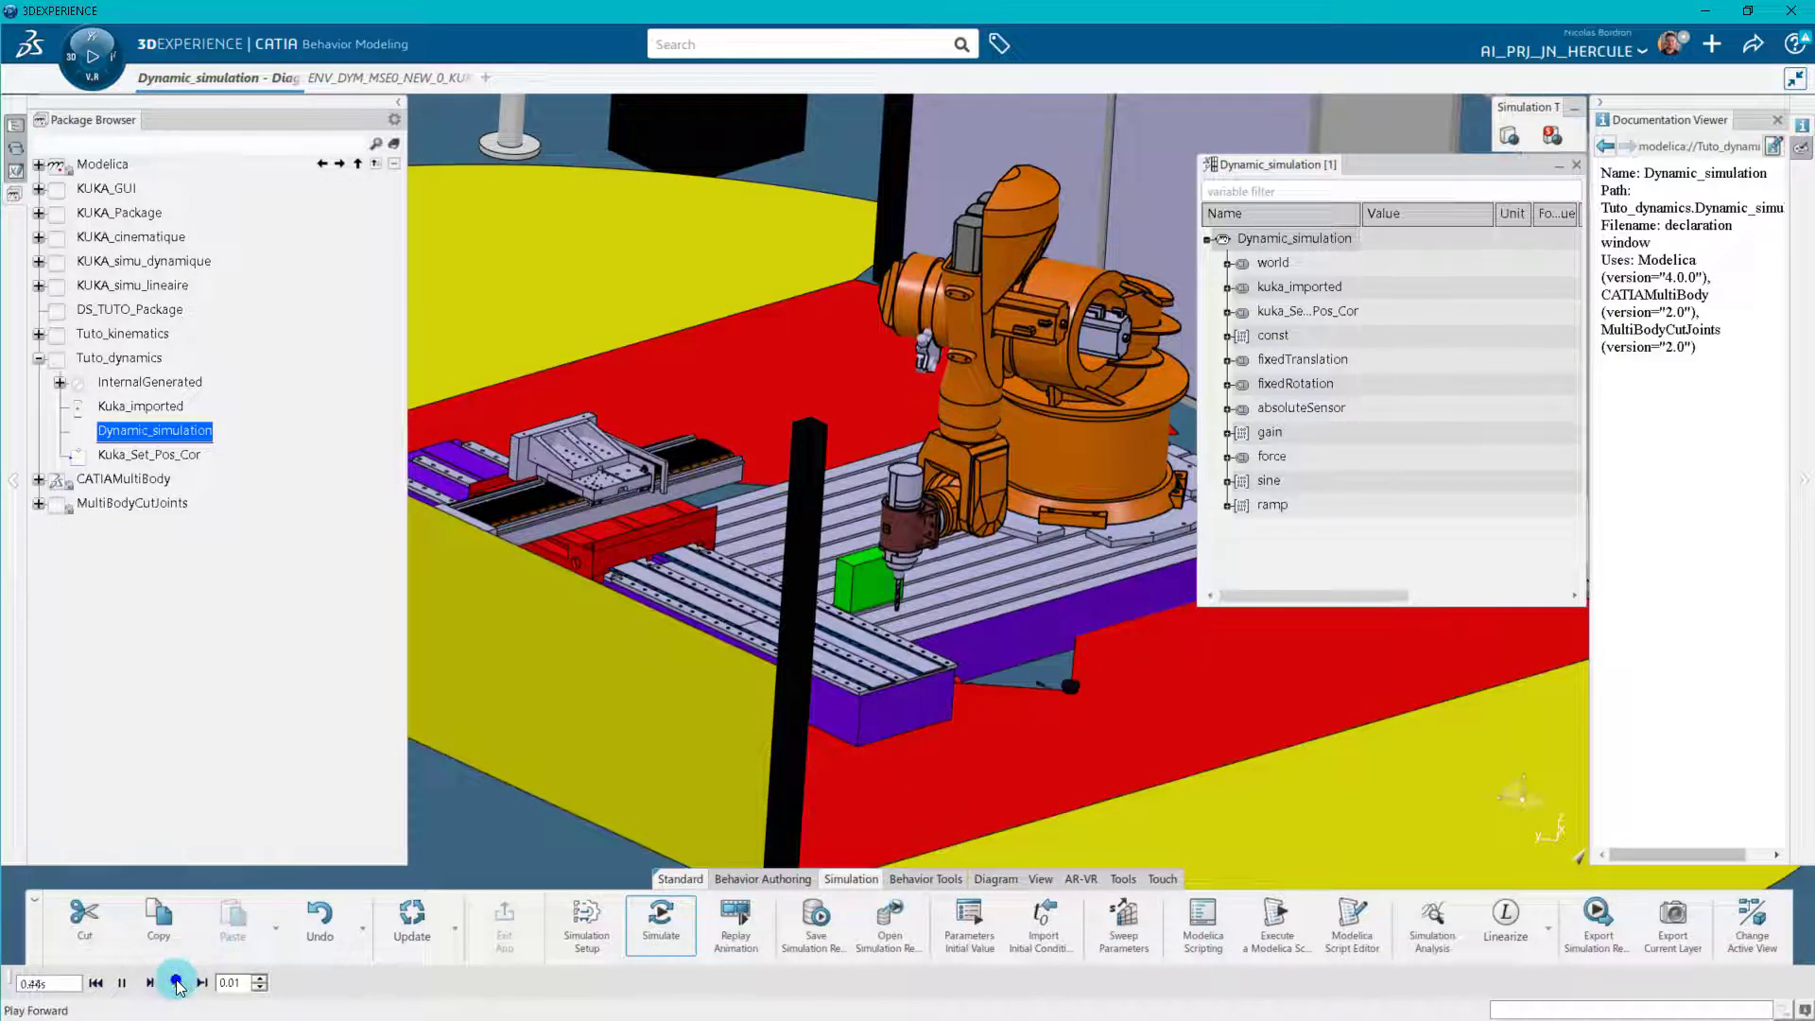
left_click_drag(764, 632, 771, 704)
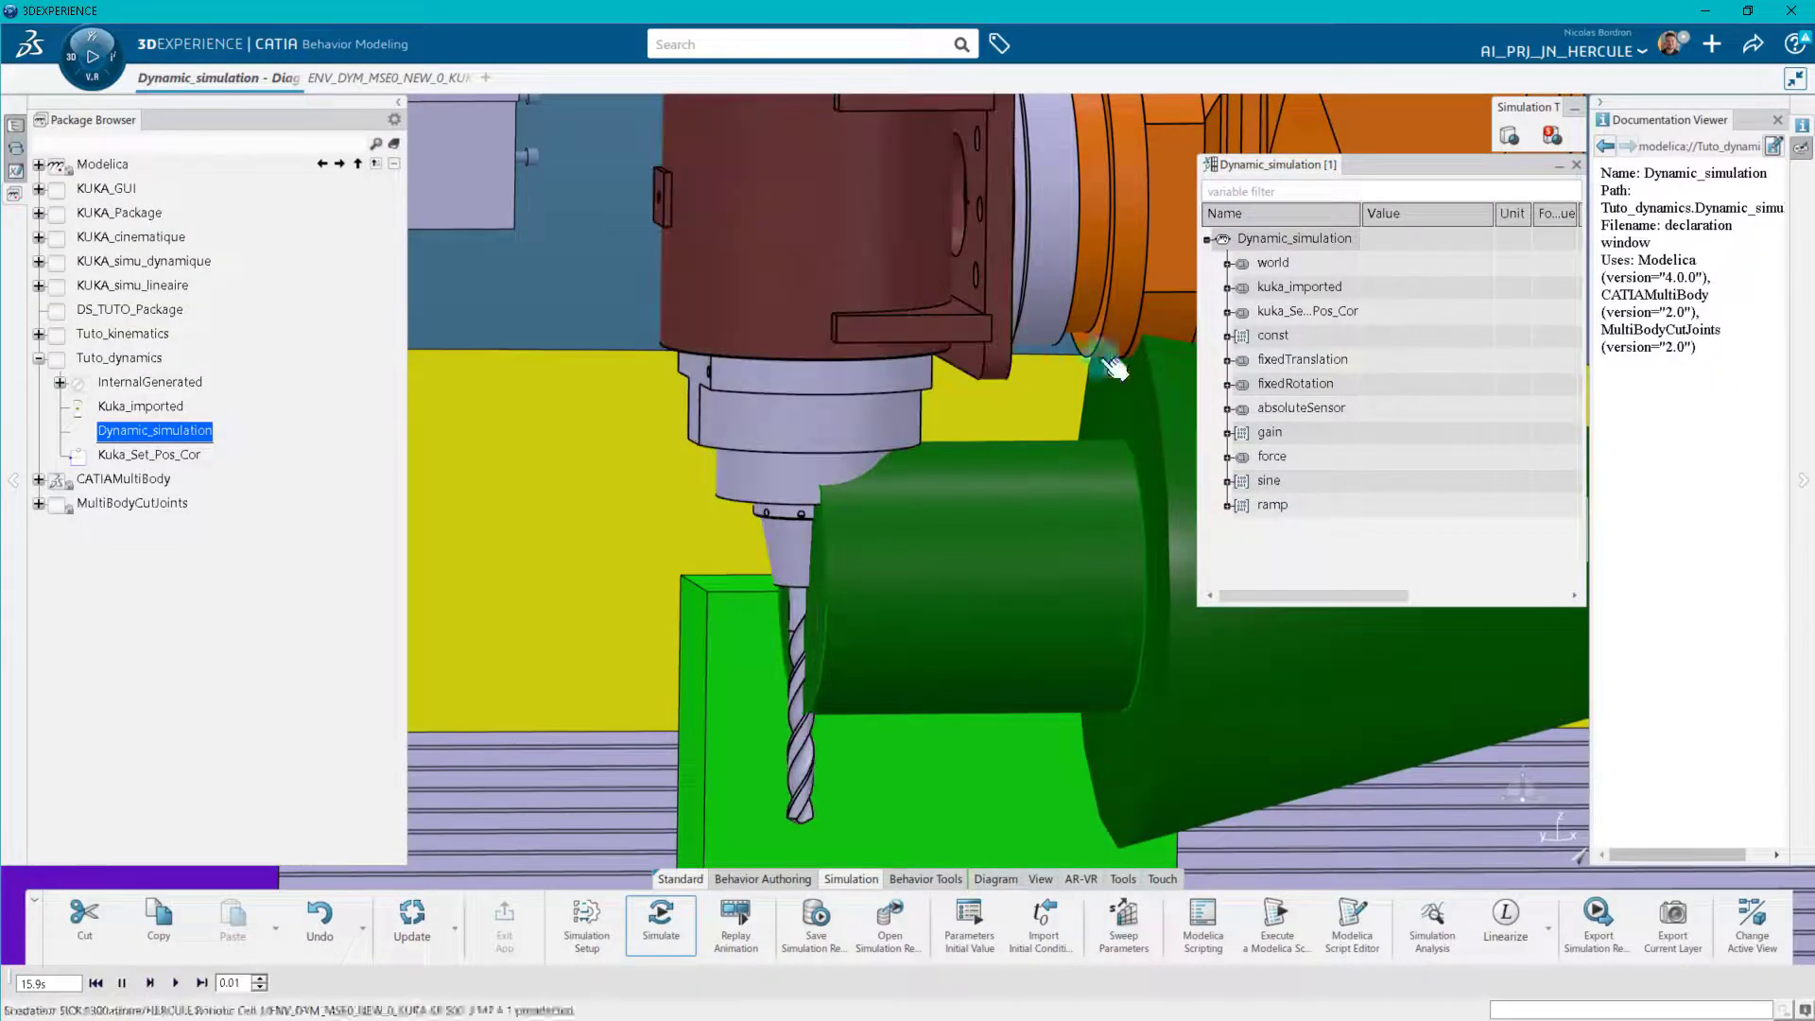
Plot the sine[1] output y, examine the force signal from about 4.5 to 8.5 s, and close the plot.
left_click(1297, 359)
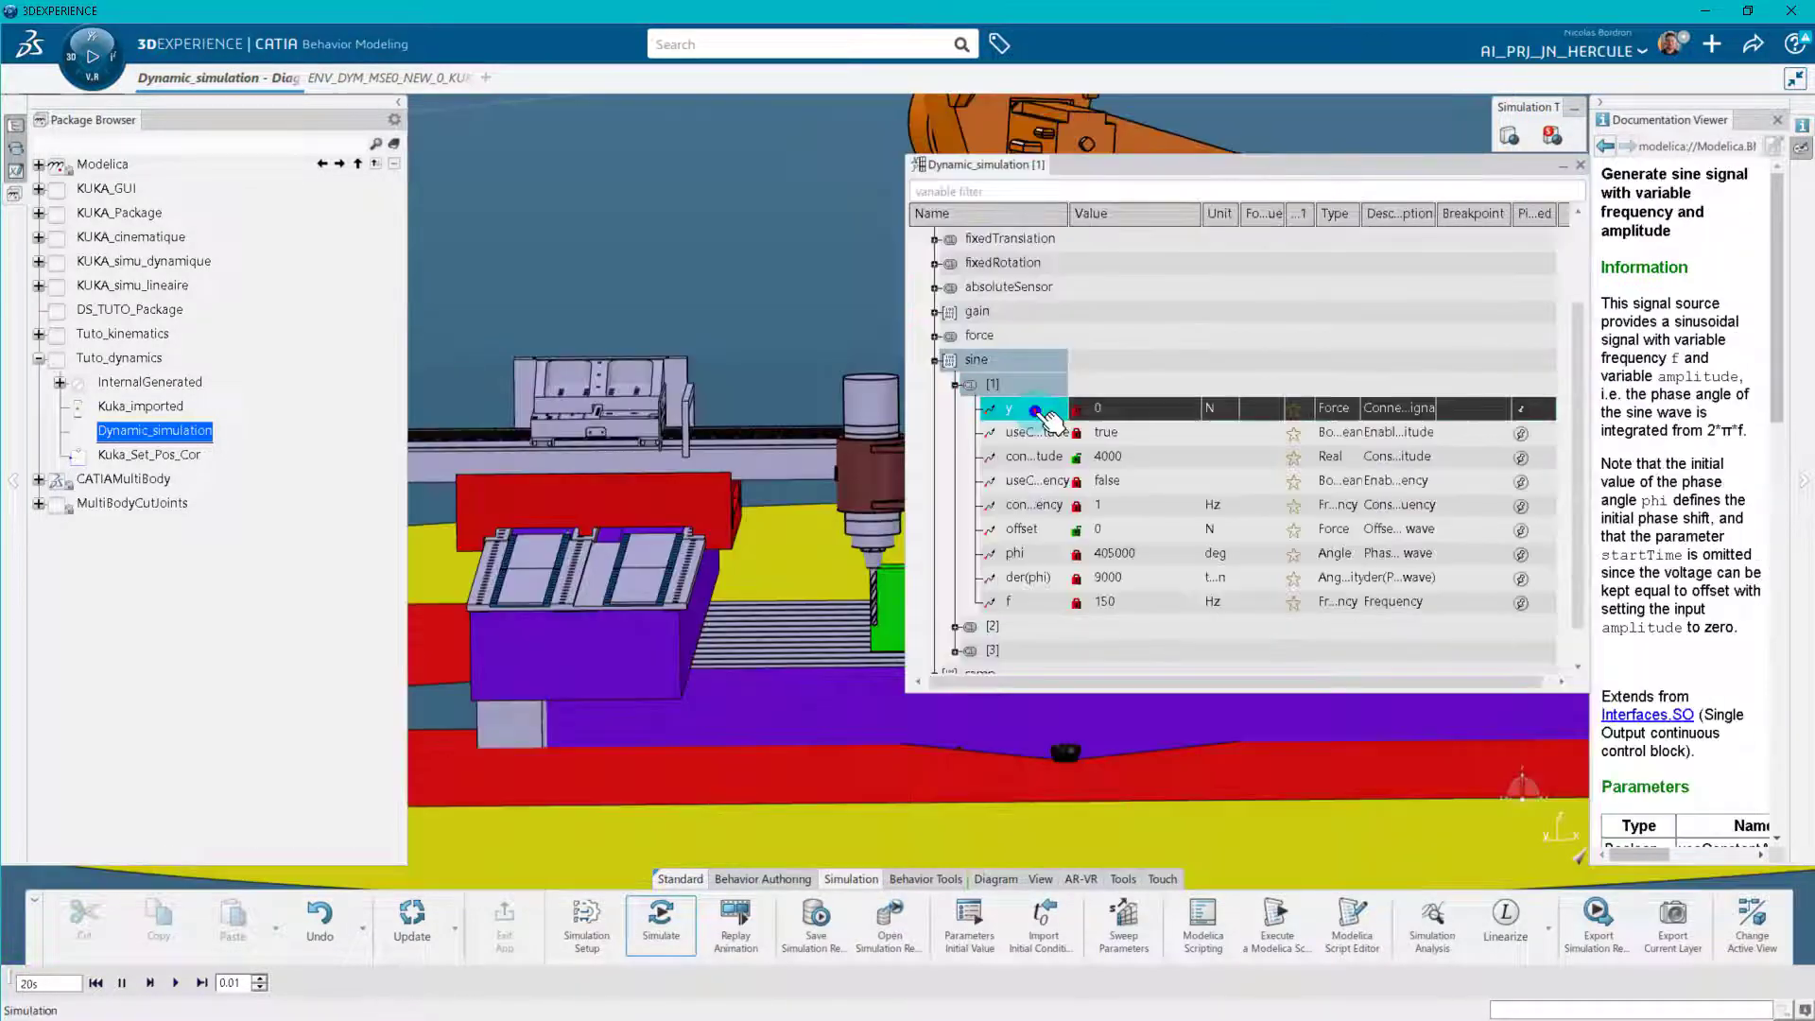
right_click(1030, 407)
left_click(1108, 452)
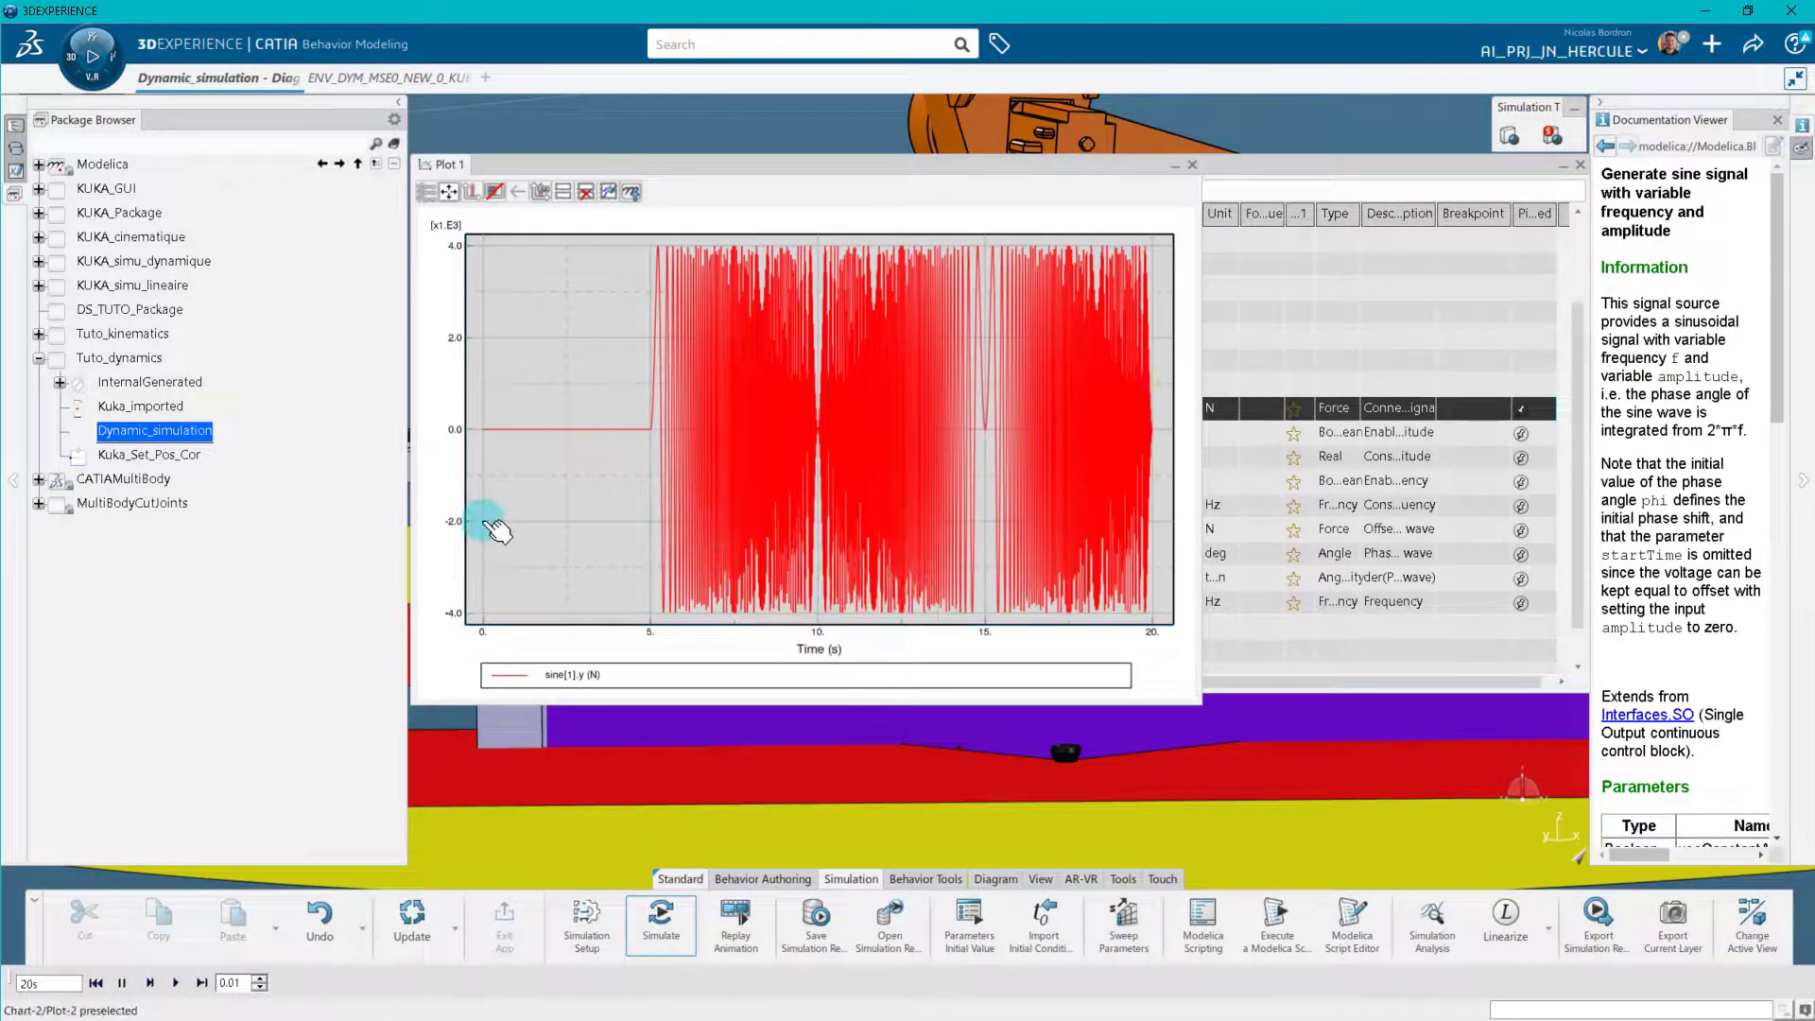
left_click_drag(636, 236, 771, 479)
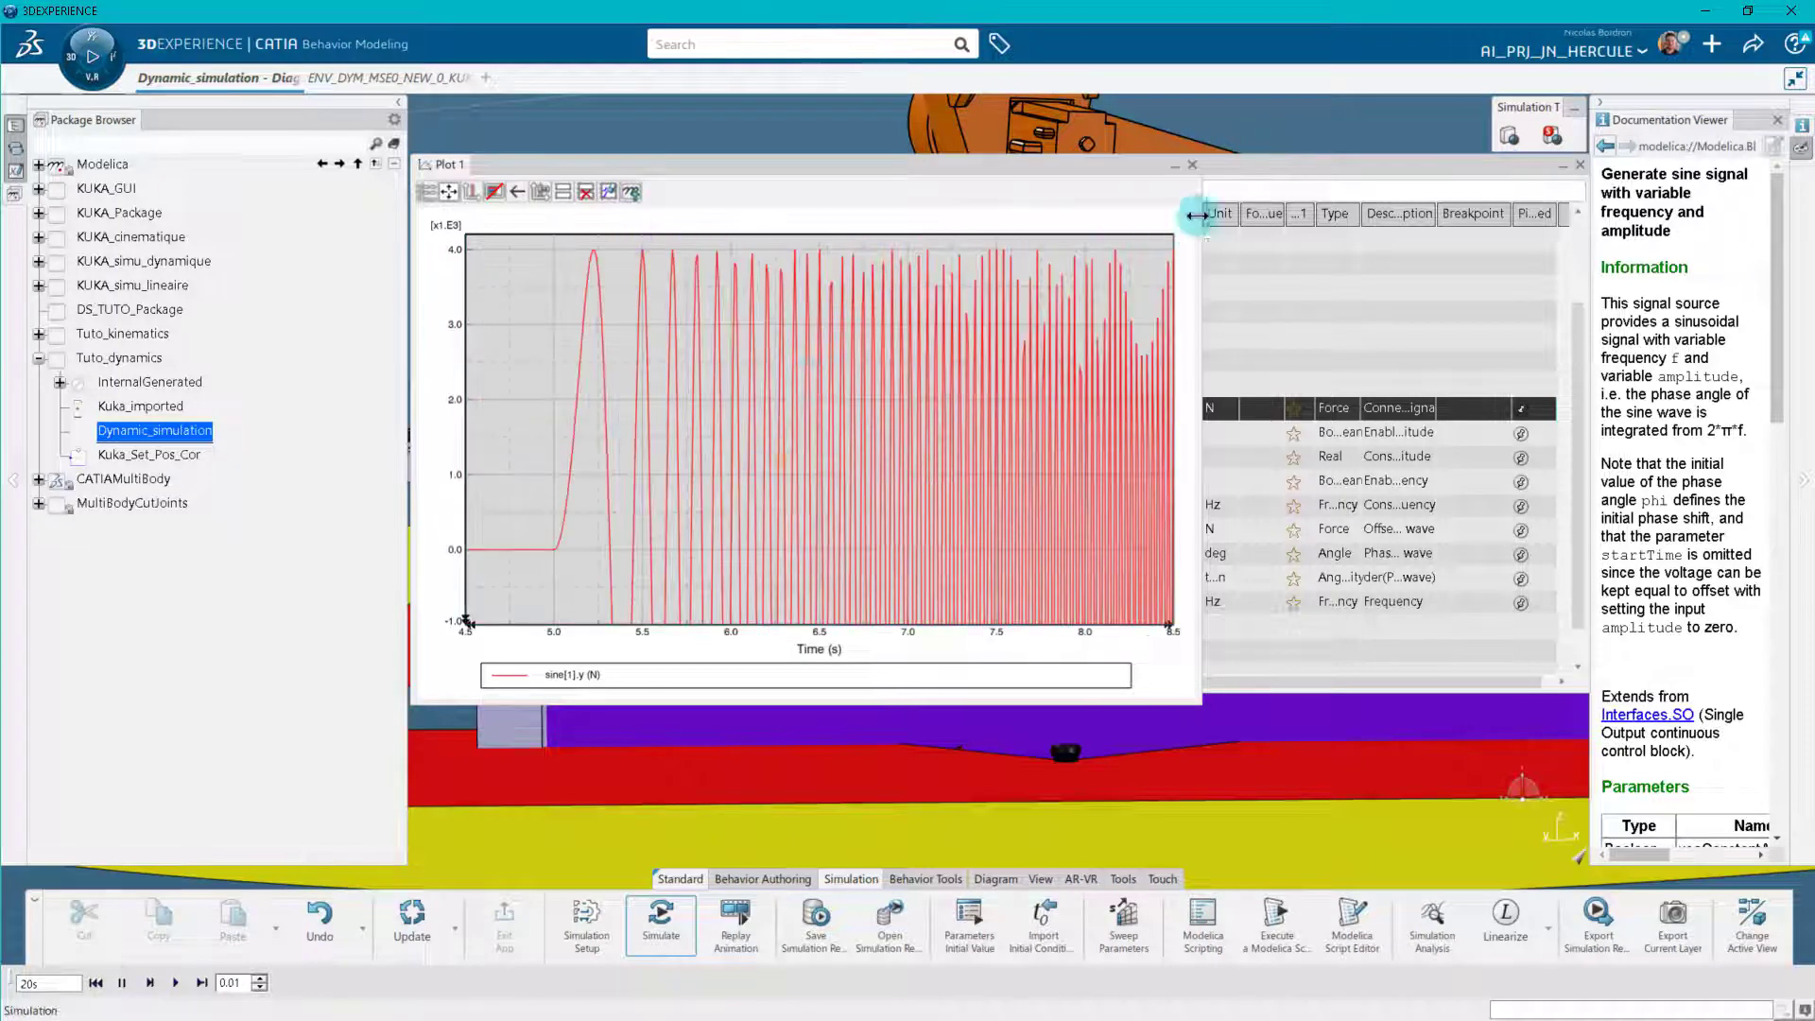
left_click(1193, 166)
Plot the gain[1] output y and examine the acceleration response from about 6 to 11 s.
right_click(1044, 525)
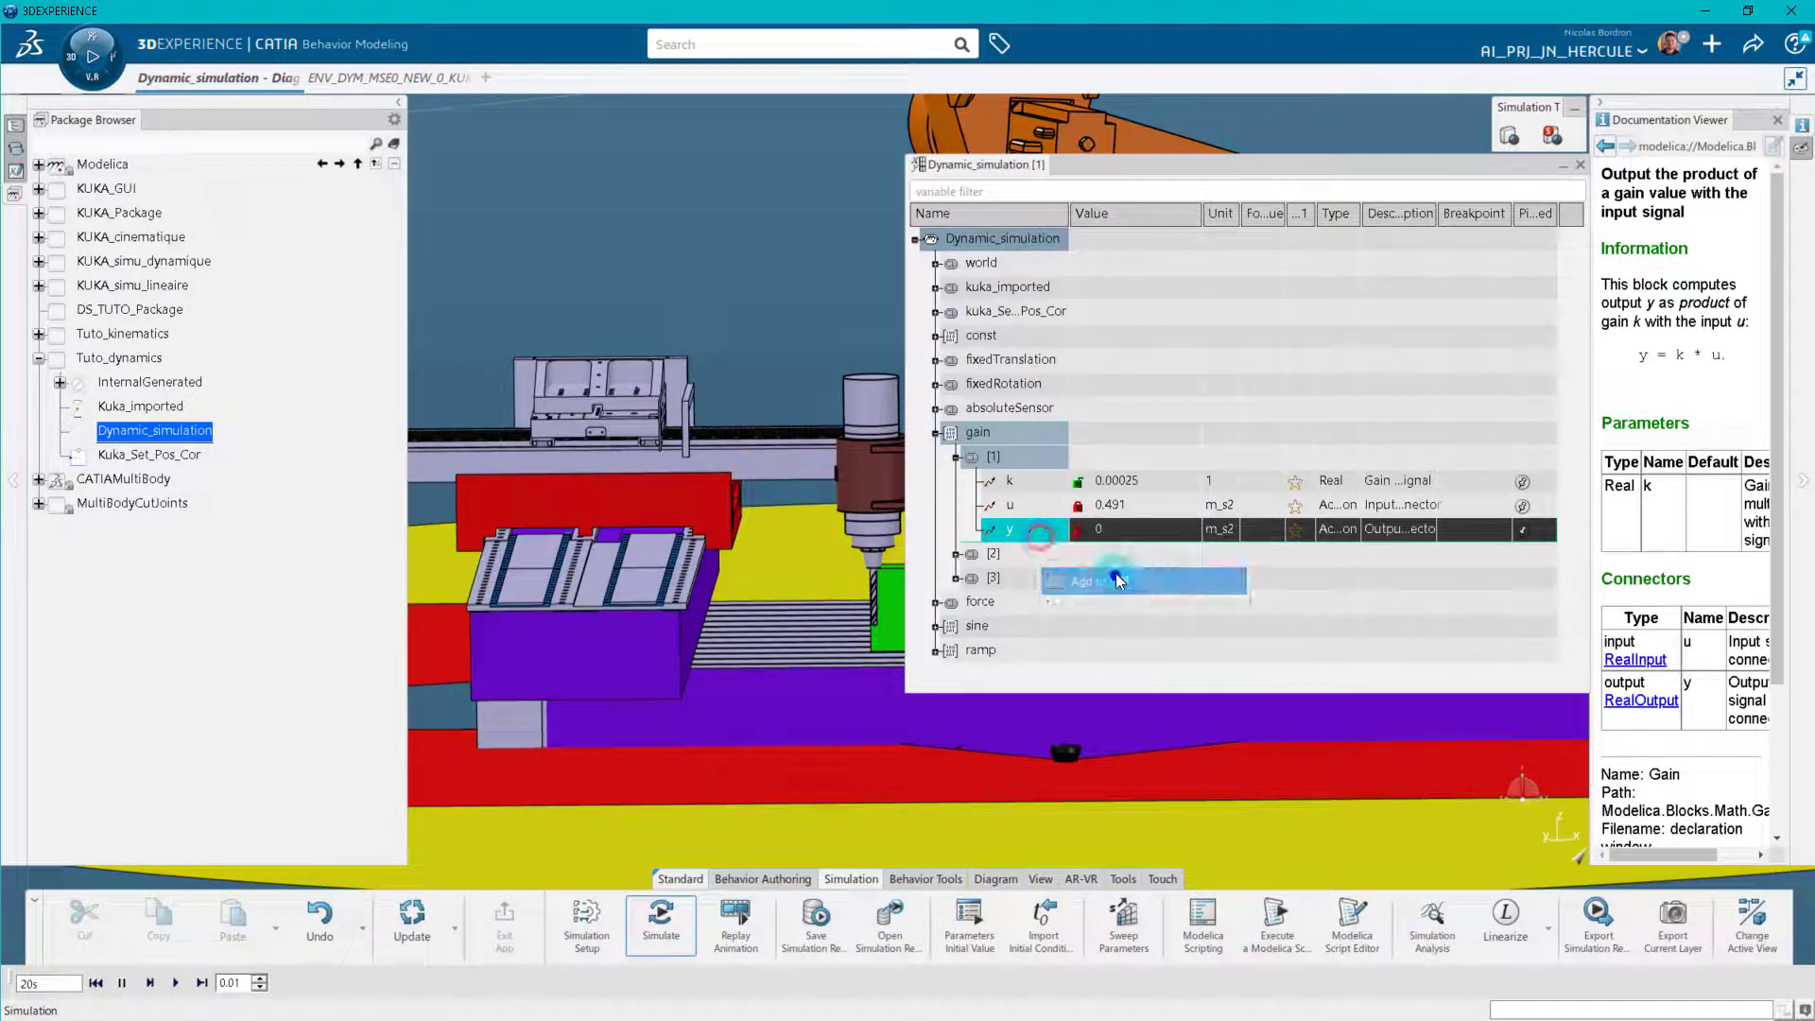
left_click(1116, 573)
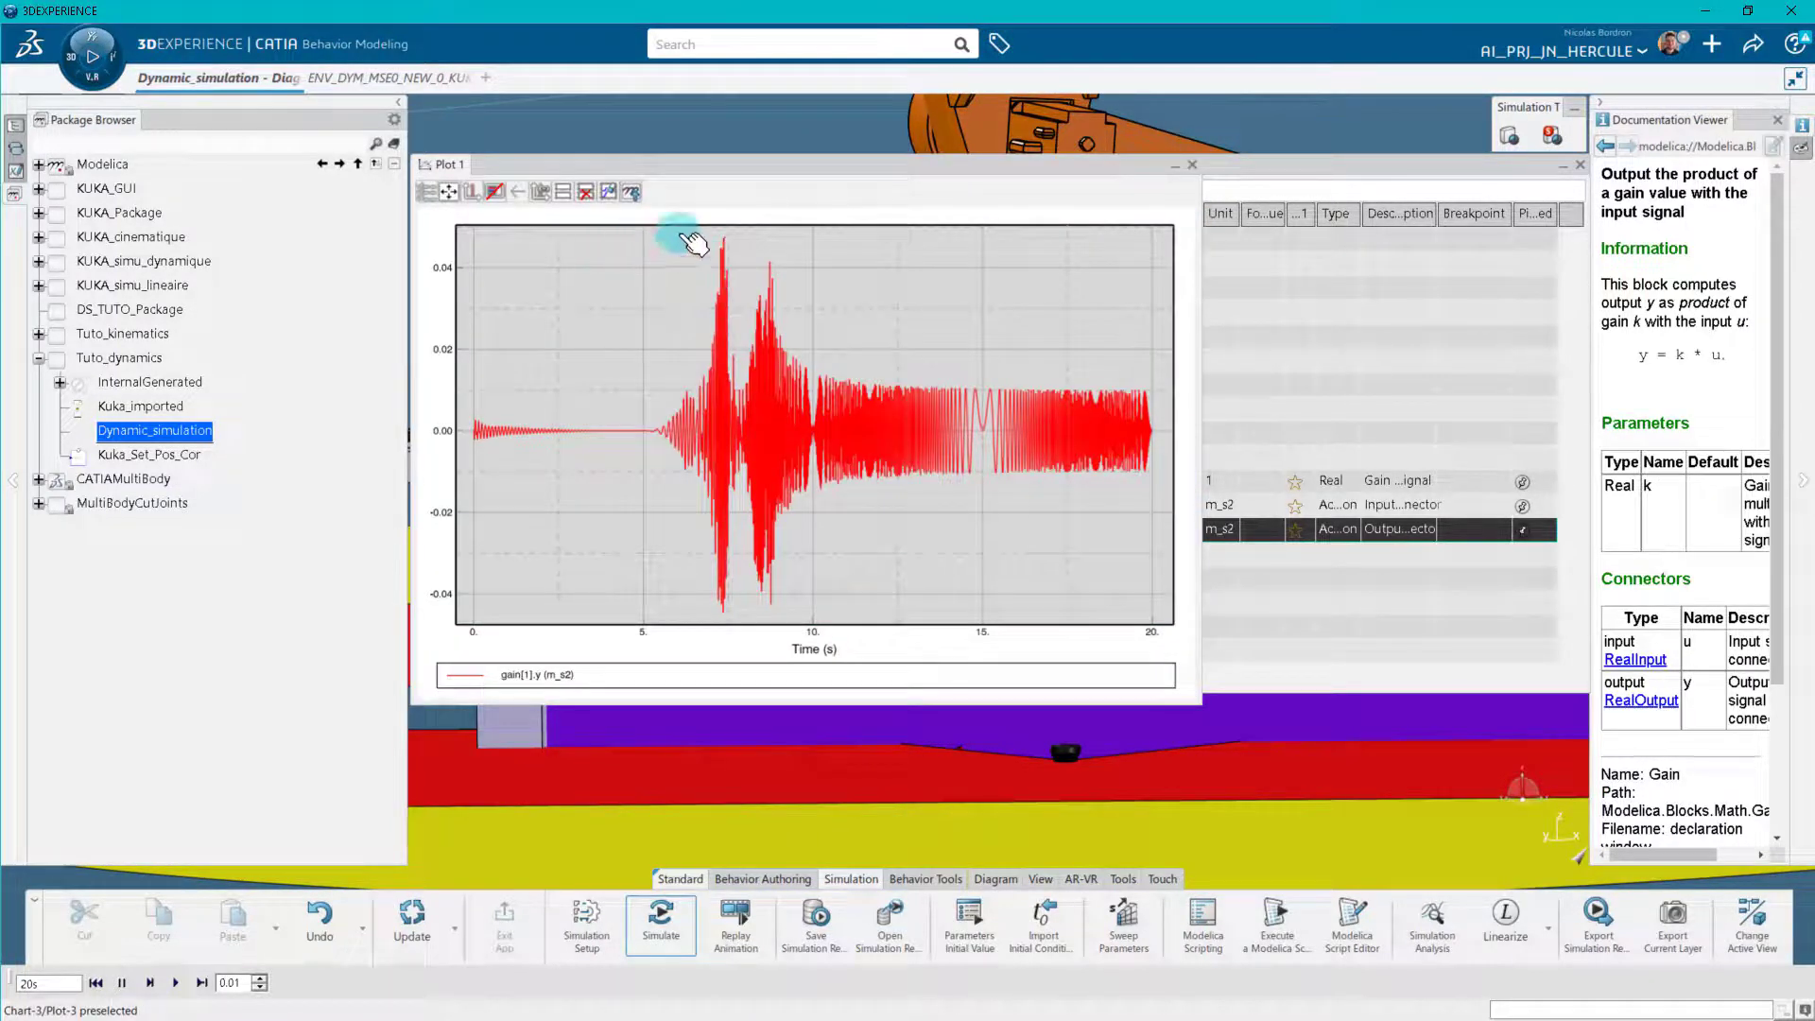
left_click_drag(679, 232, 840, 647)
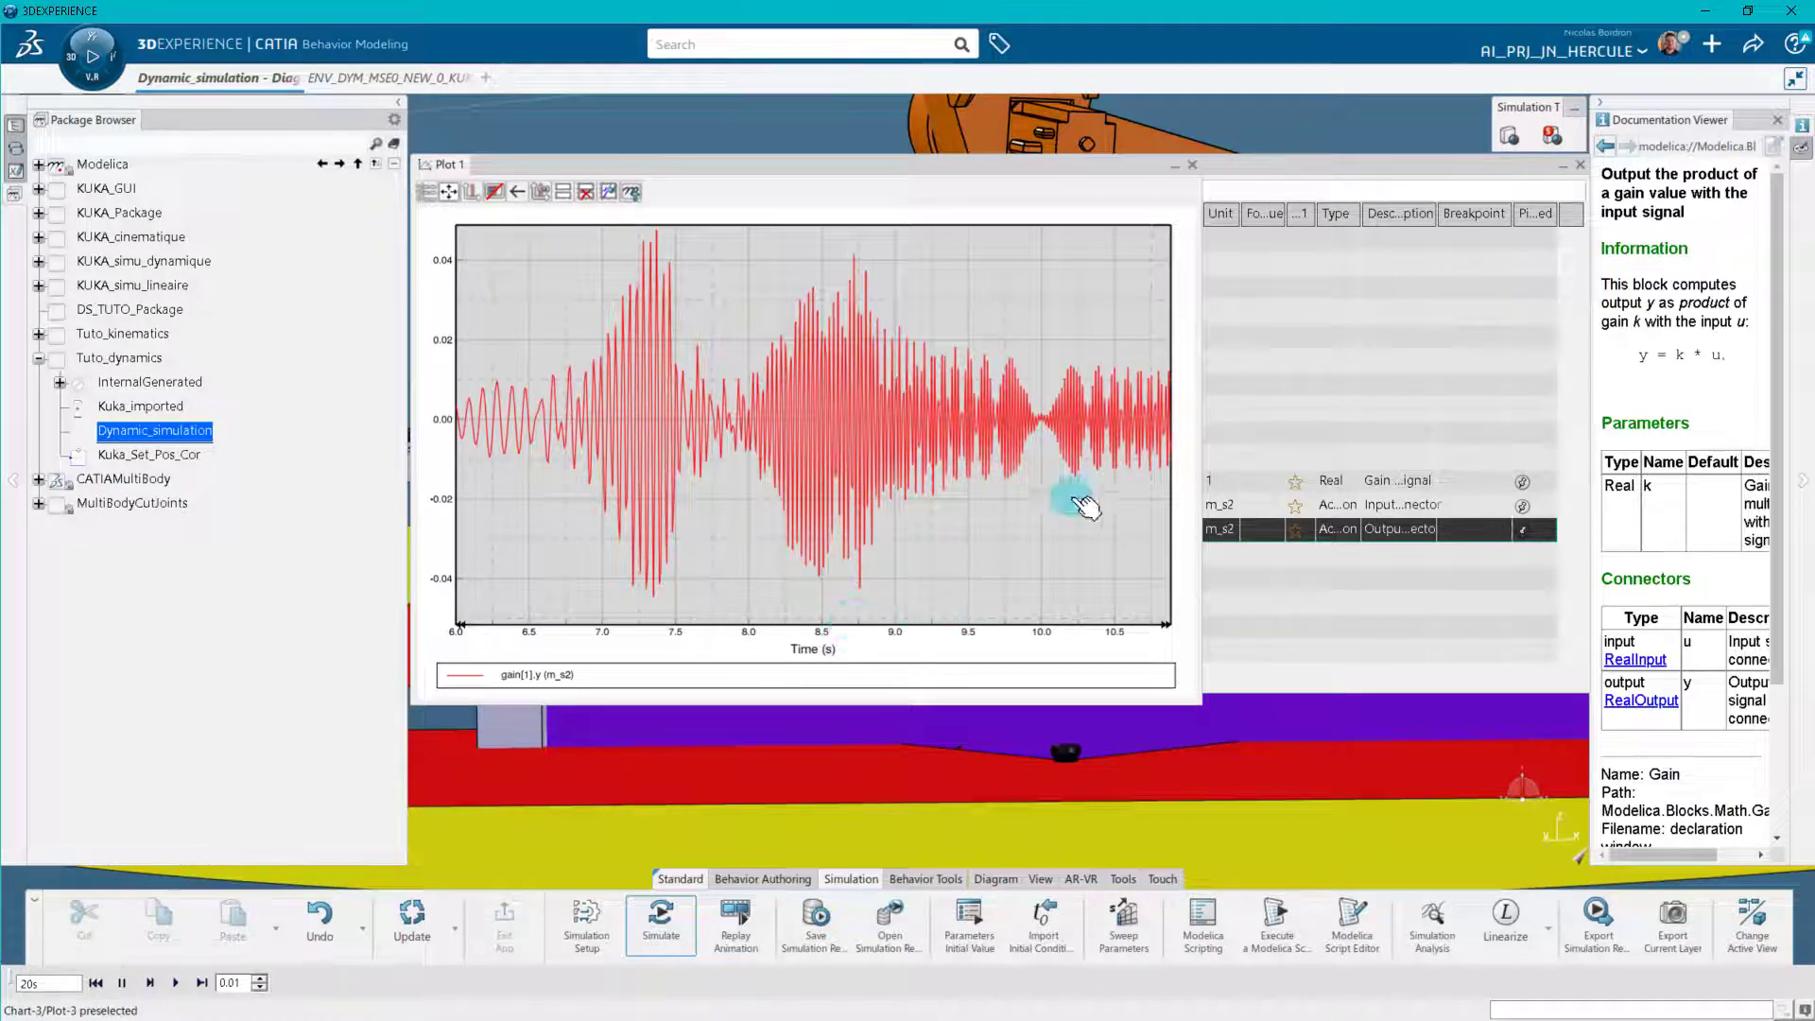